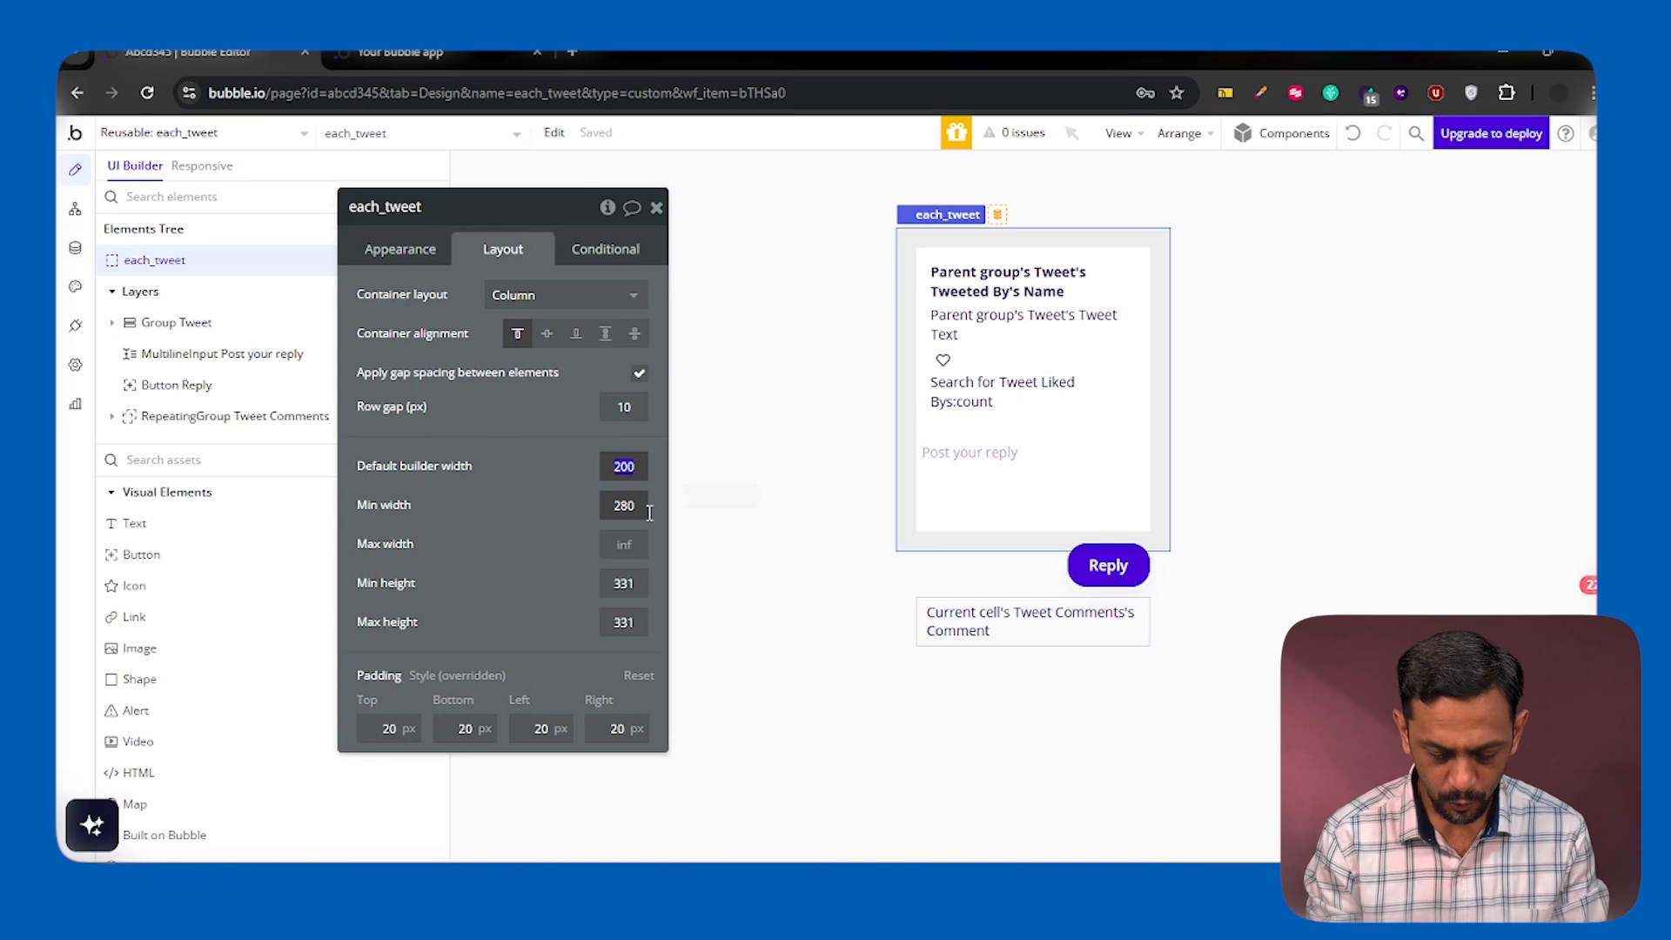
Set the default builder width of the each_tweet reusable element to 600
text(500)
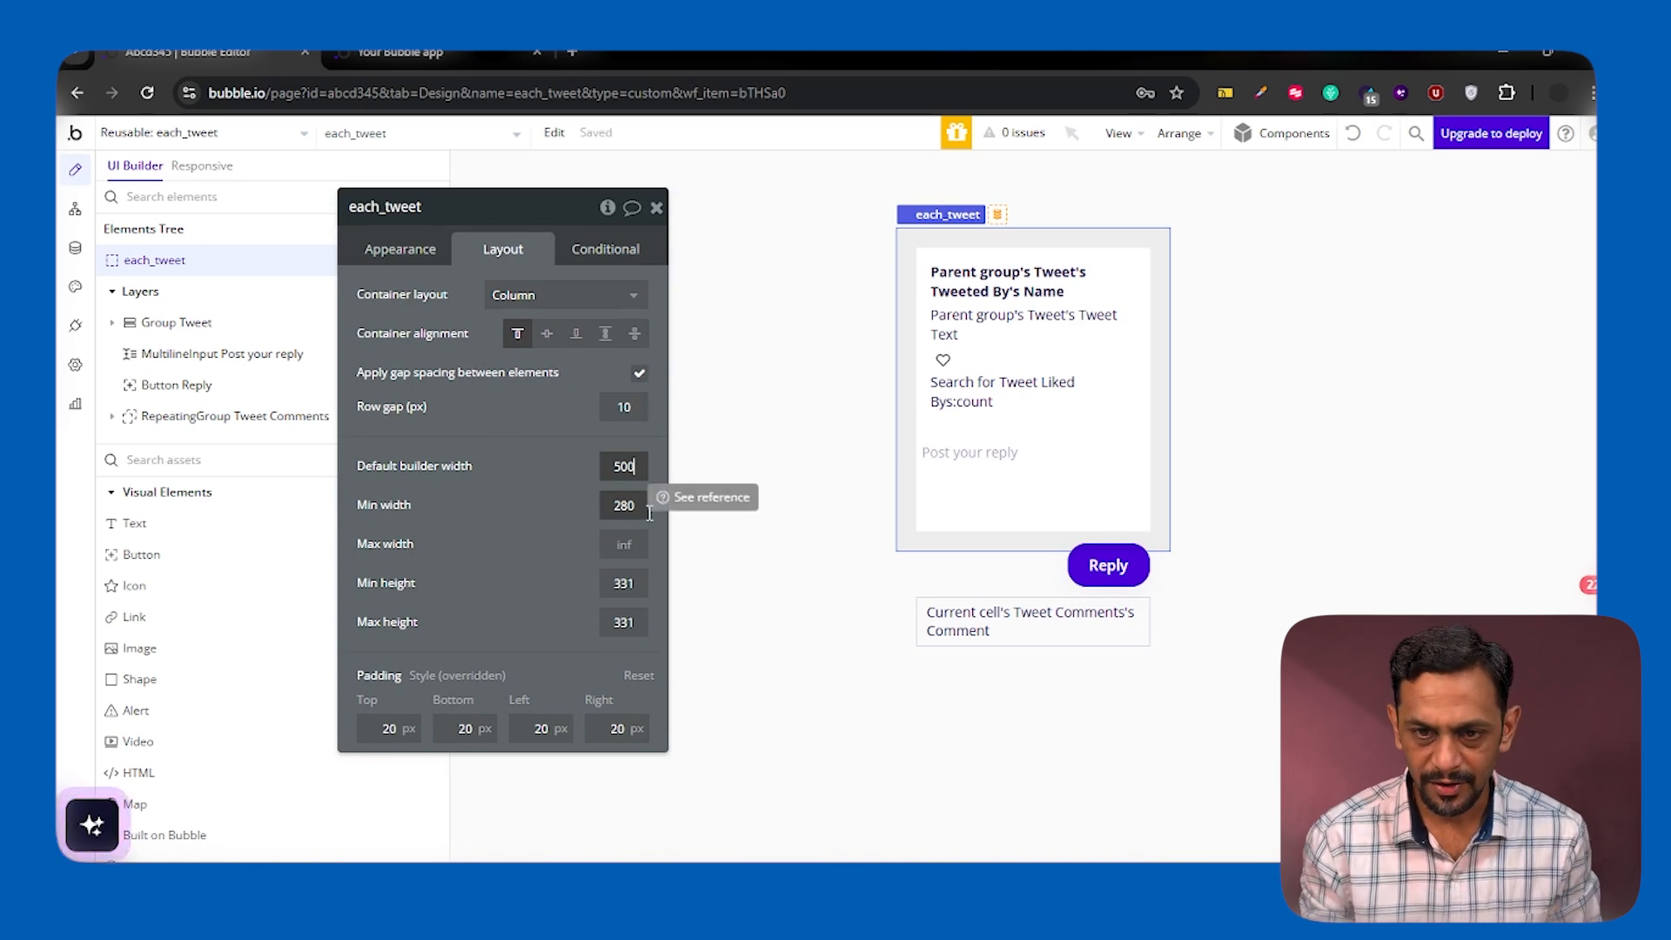
key(Return)
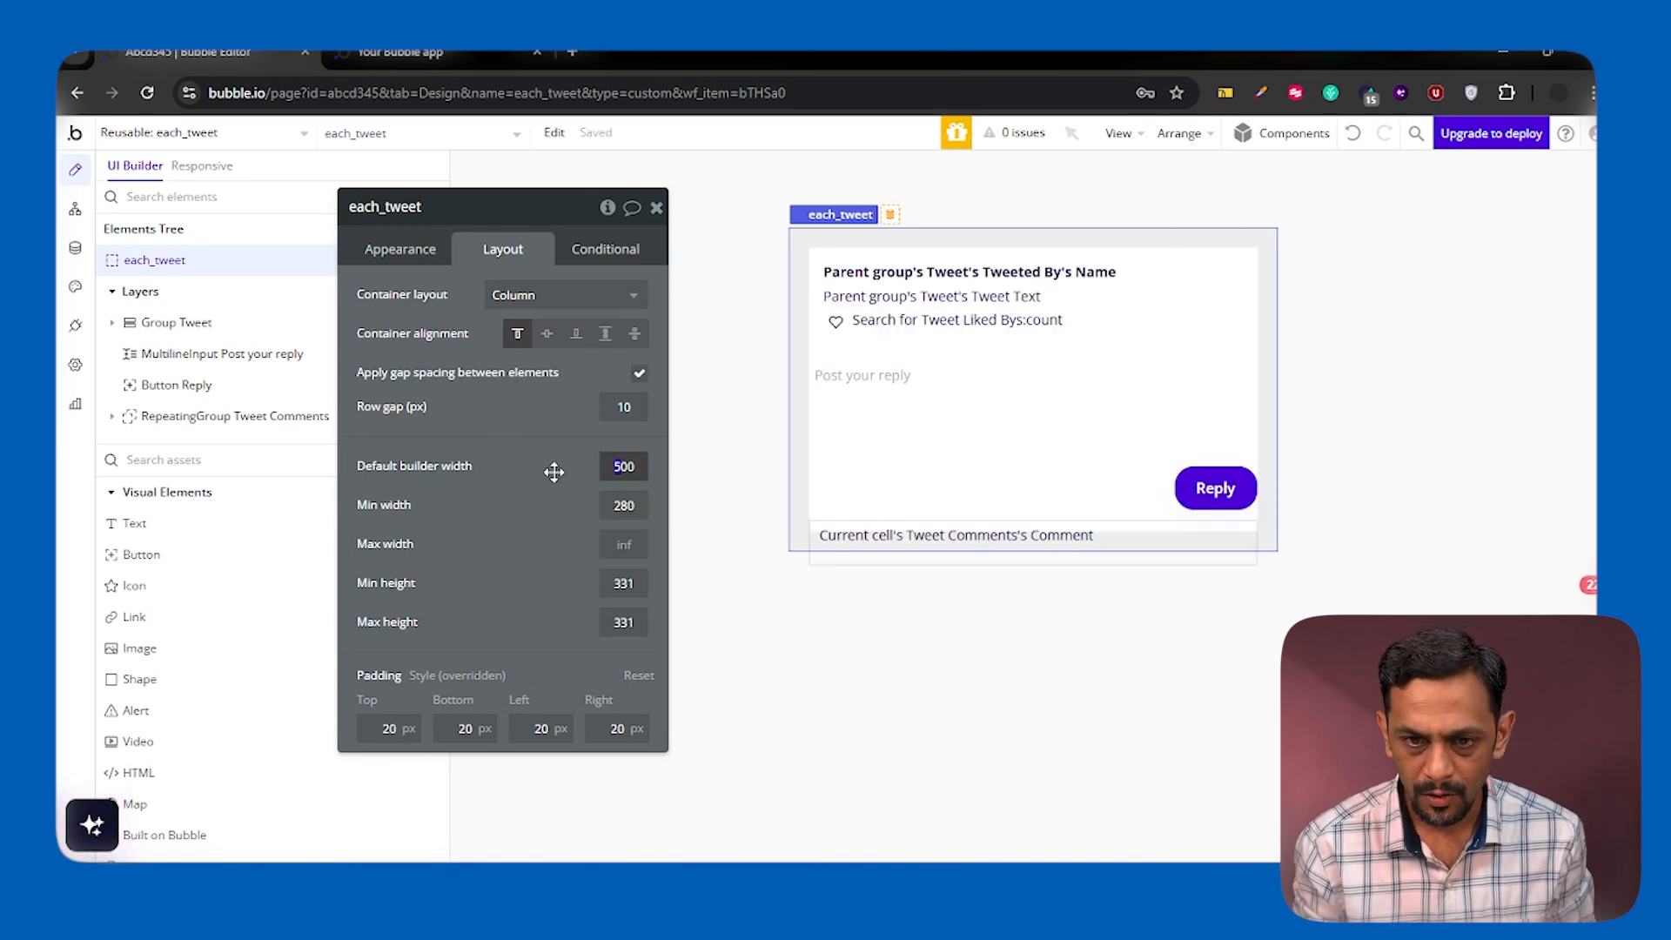
click(656, 207)
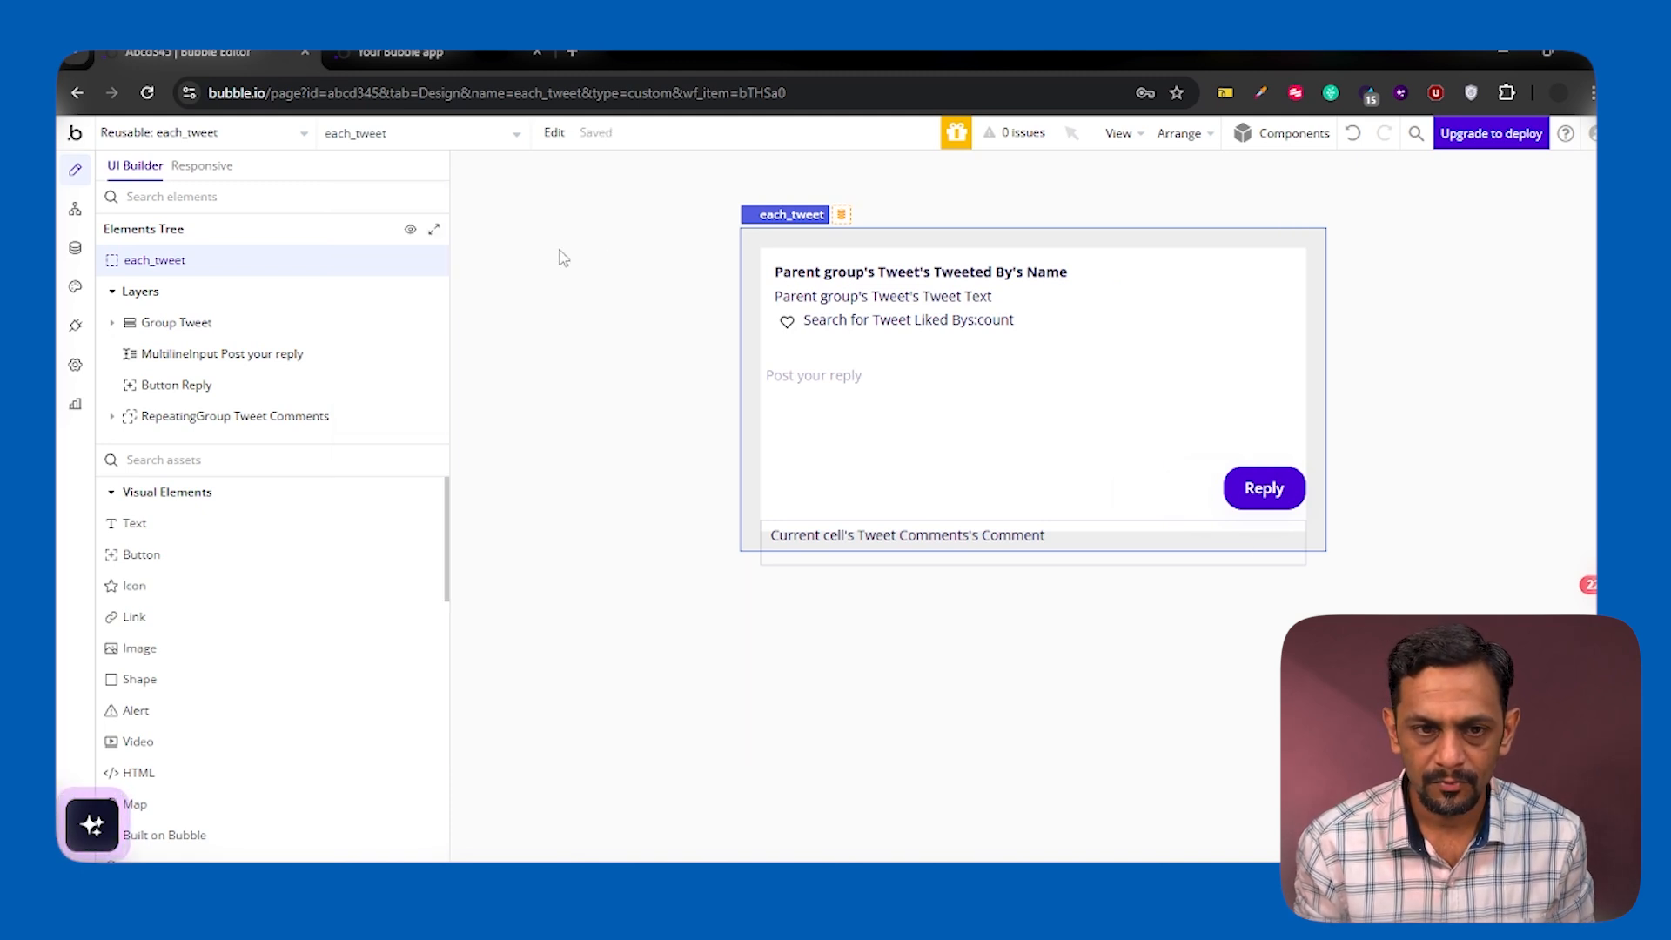
Group the tweet group, reply input, Reply button and comments repeating group together in a column container
click(213, 326)
shift+click(209, 357)
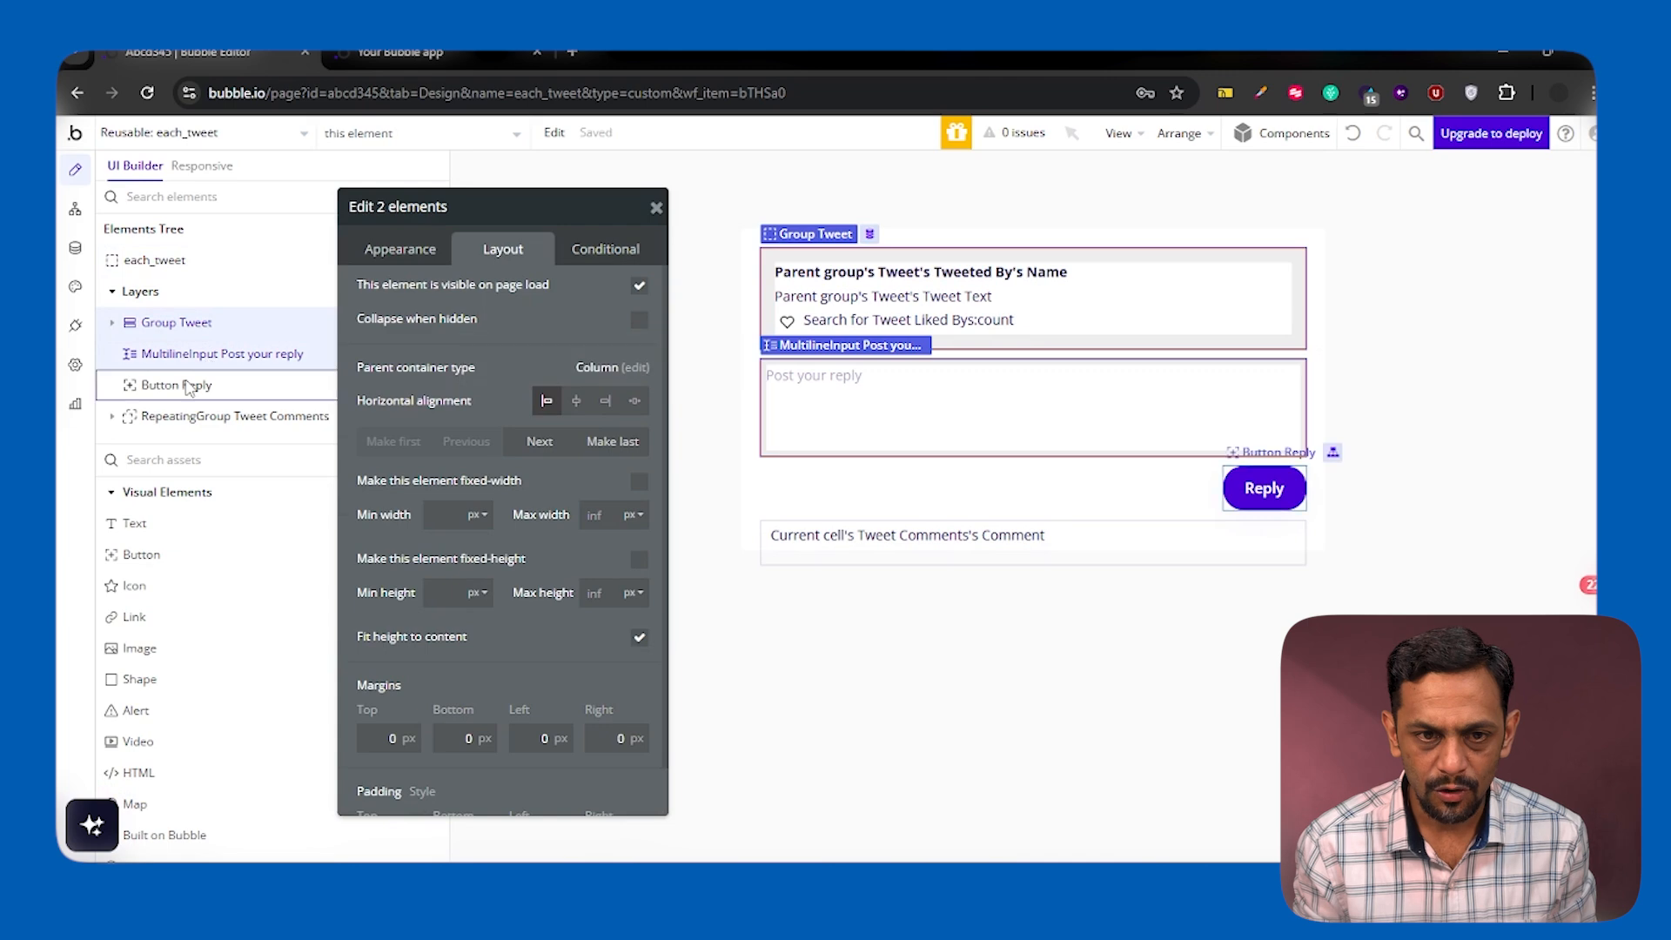
shift+click(187, 385)
shift+click(192, 419)
right_click(190, 422)
mouse_move(539, 546)
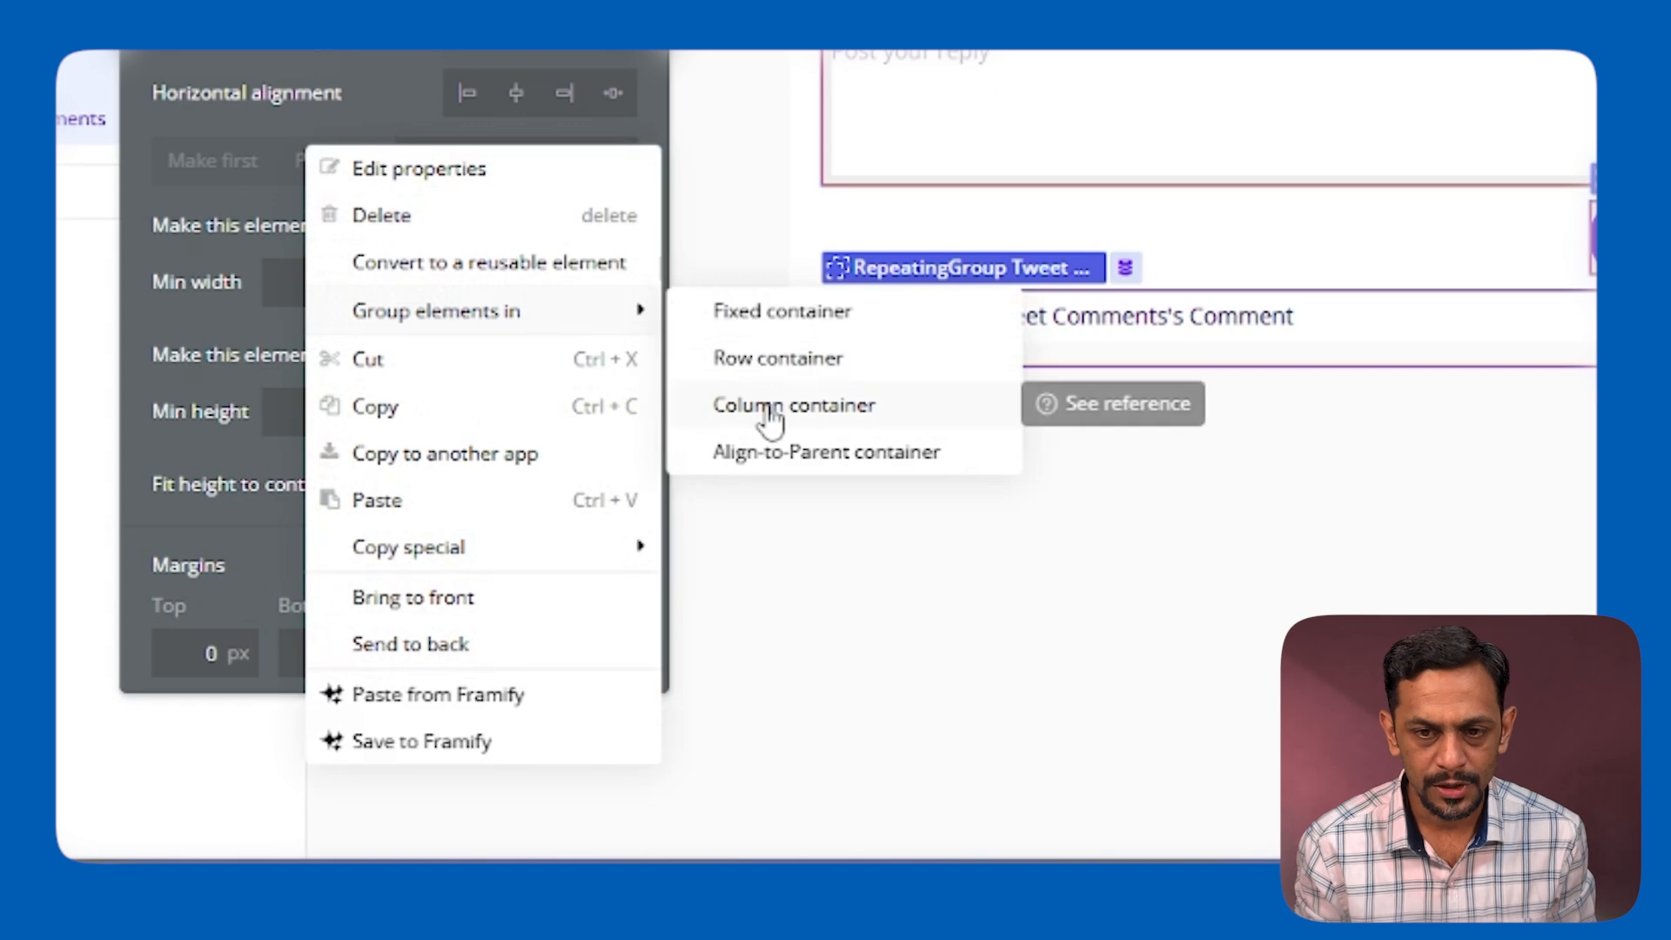
click(770, 407)
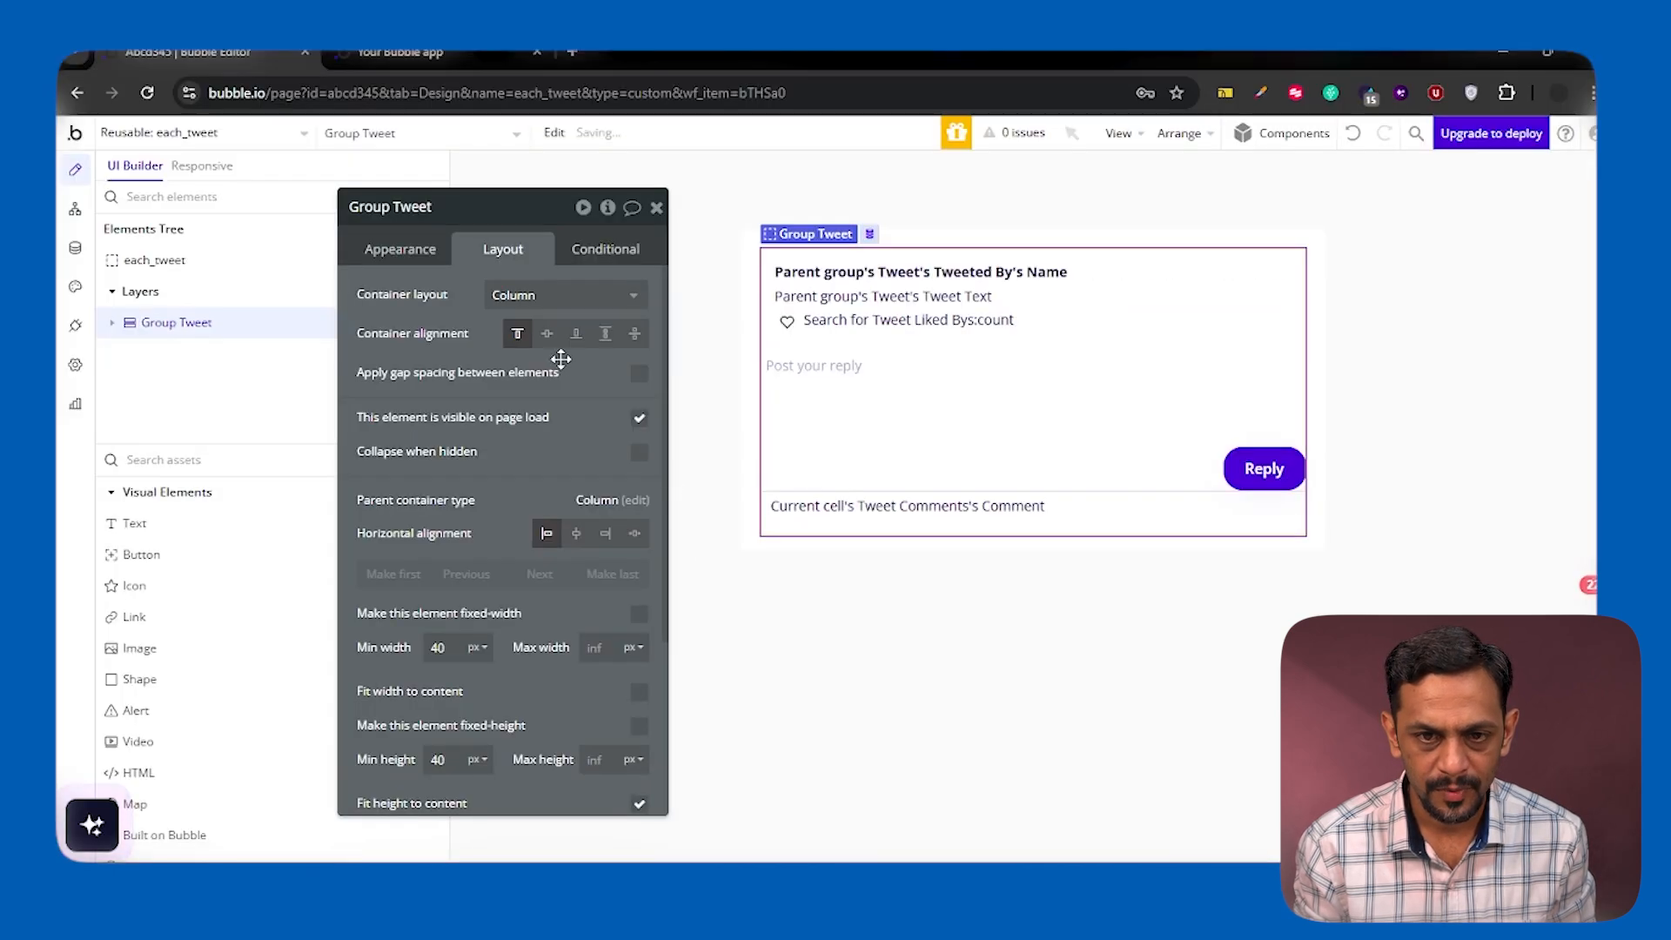
Apply gap spacing between elements in the new outer group with a row gap of 10 px
click(639, 374)
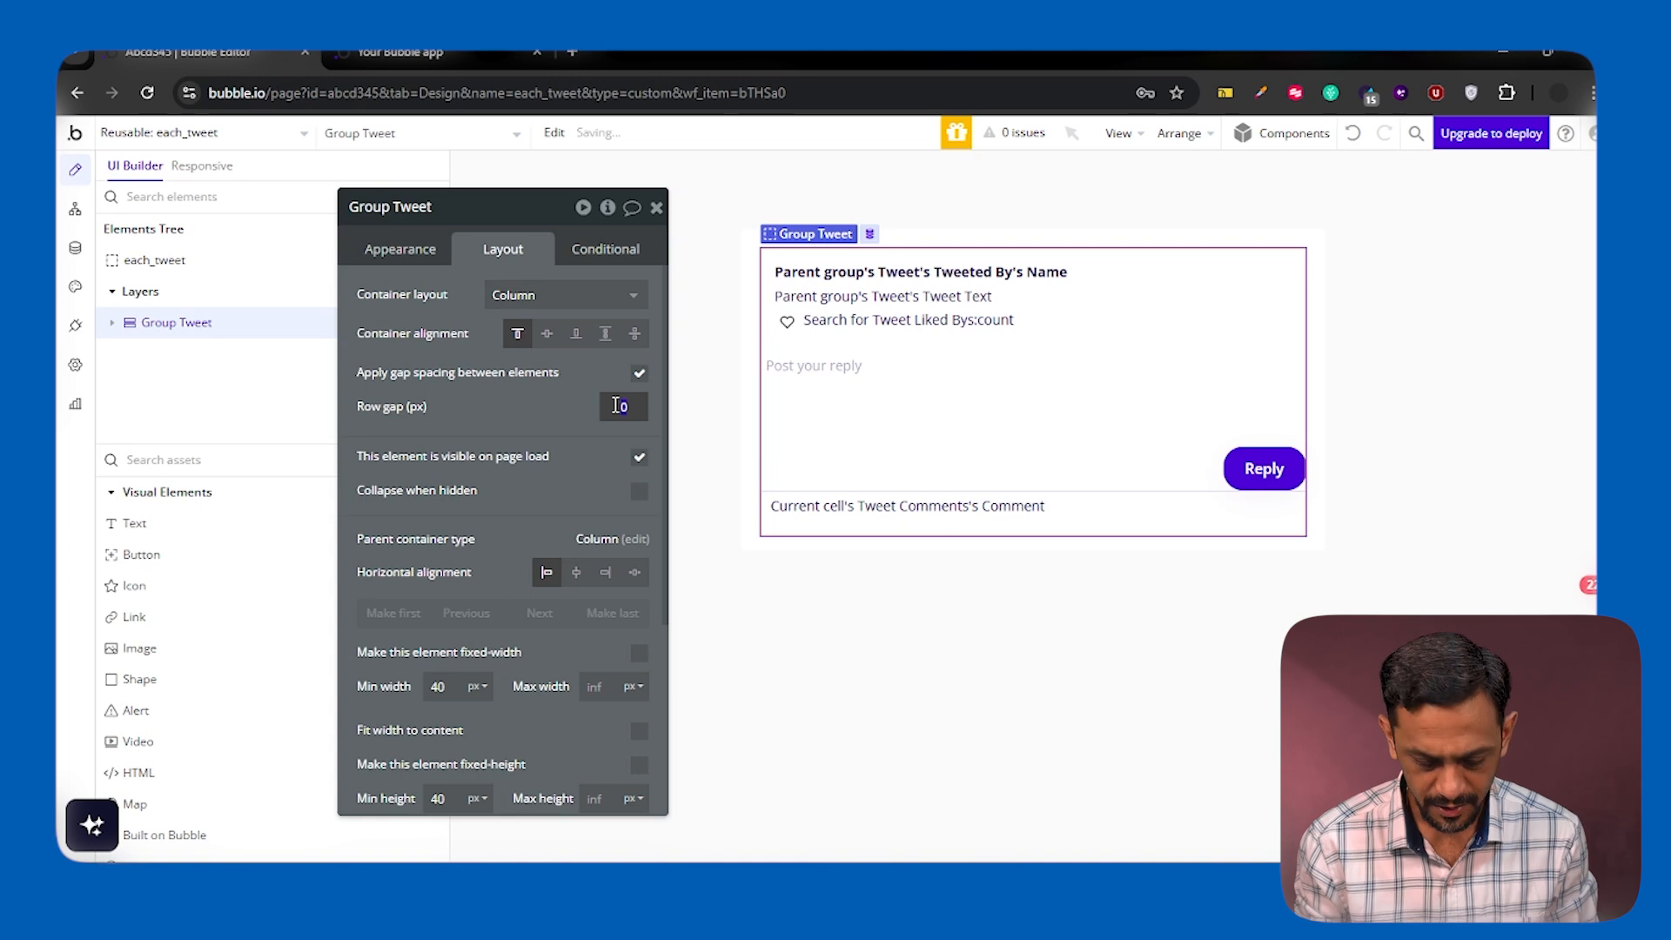
text(5)
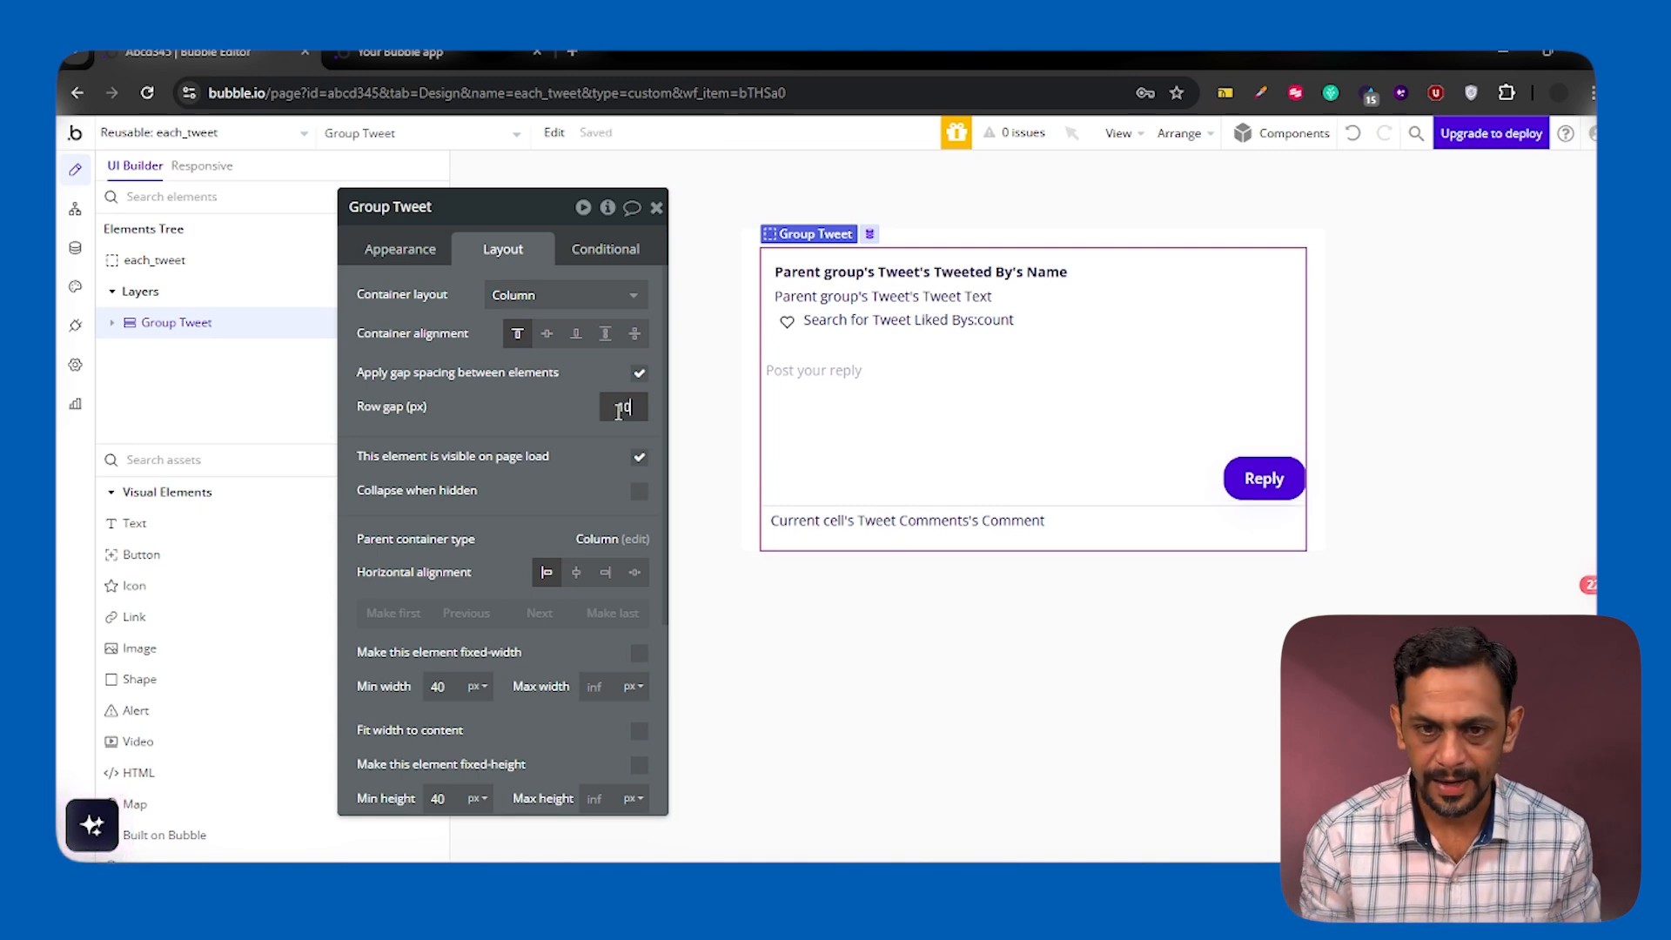
click(657, 209)
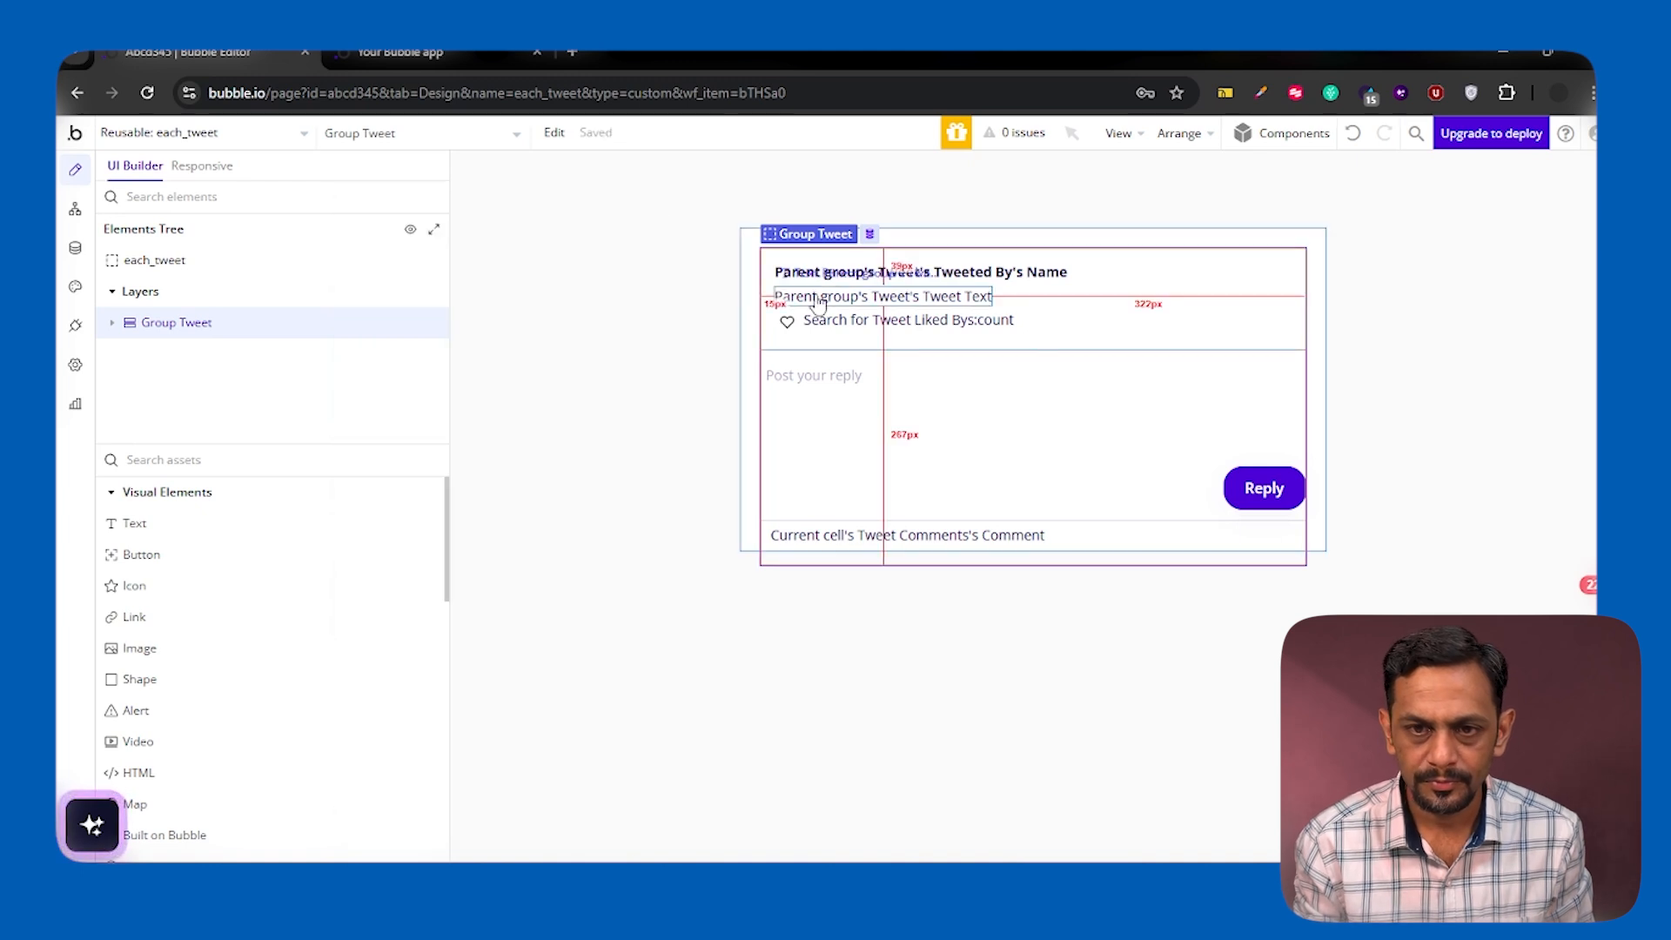
Remove the maximum height of the each_tweet element and set its minimum height to 50
double_click(746, 297)
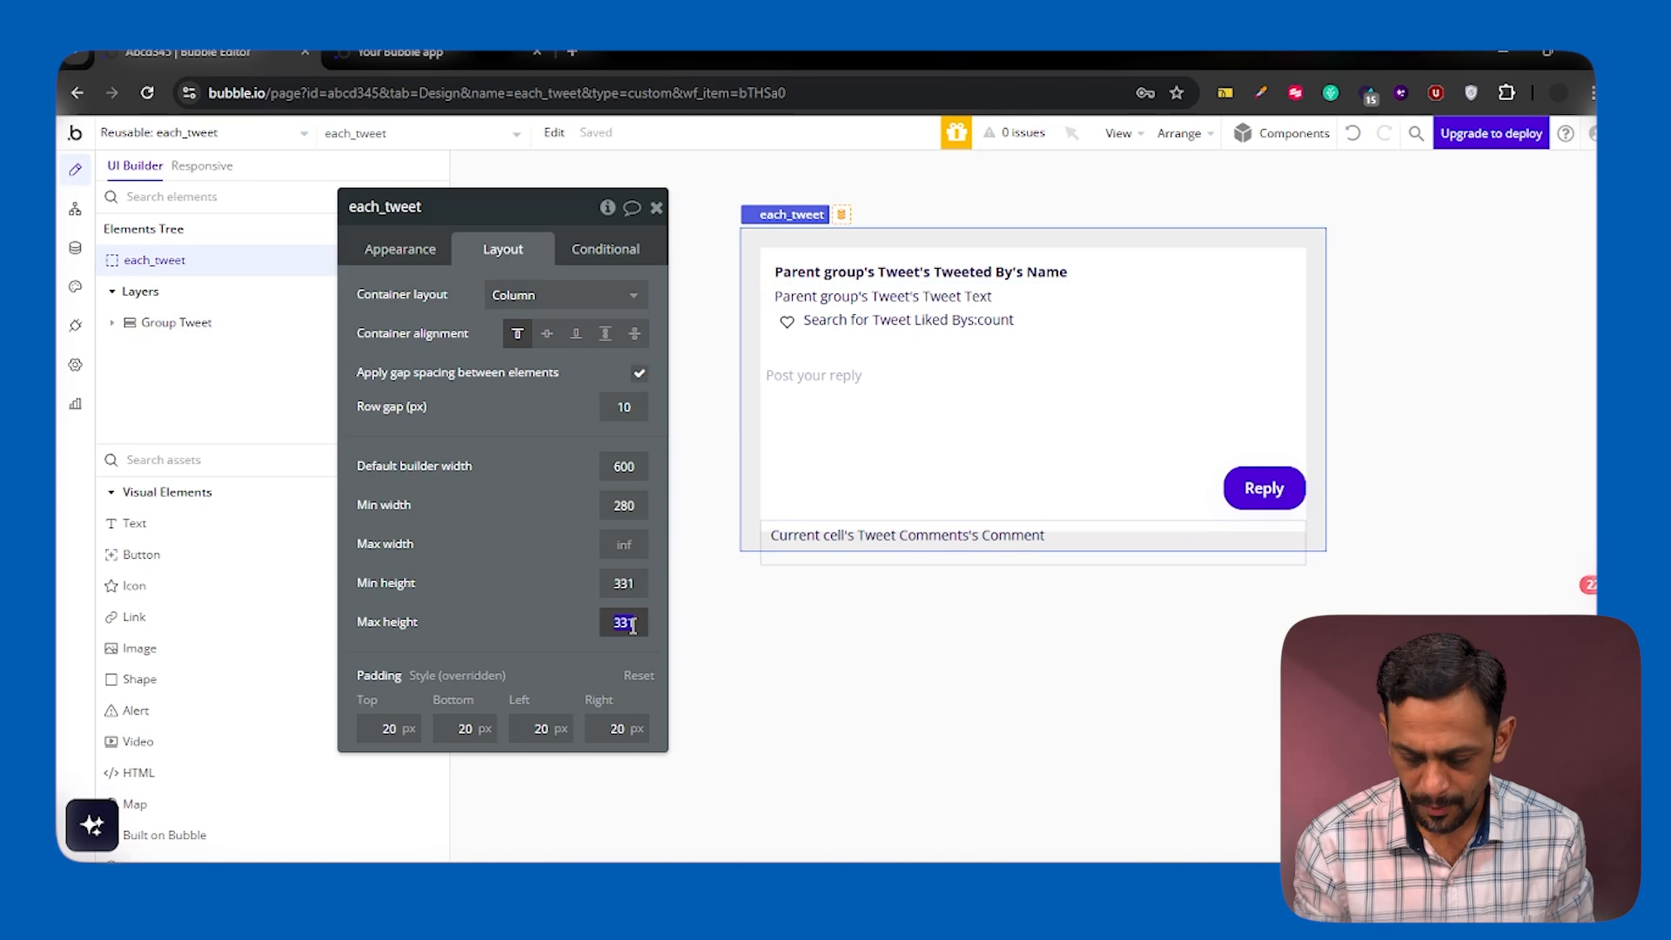
click(627, 583)
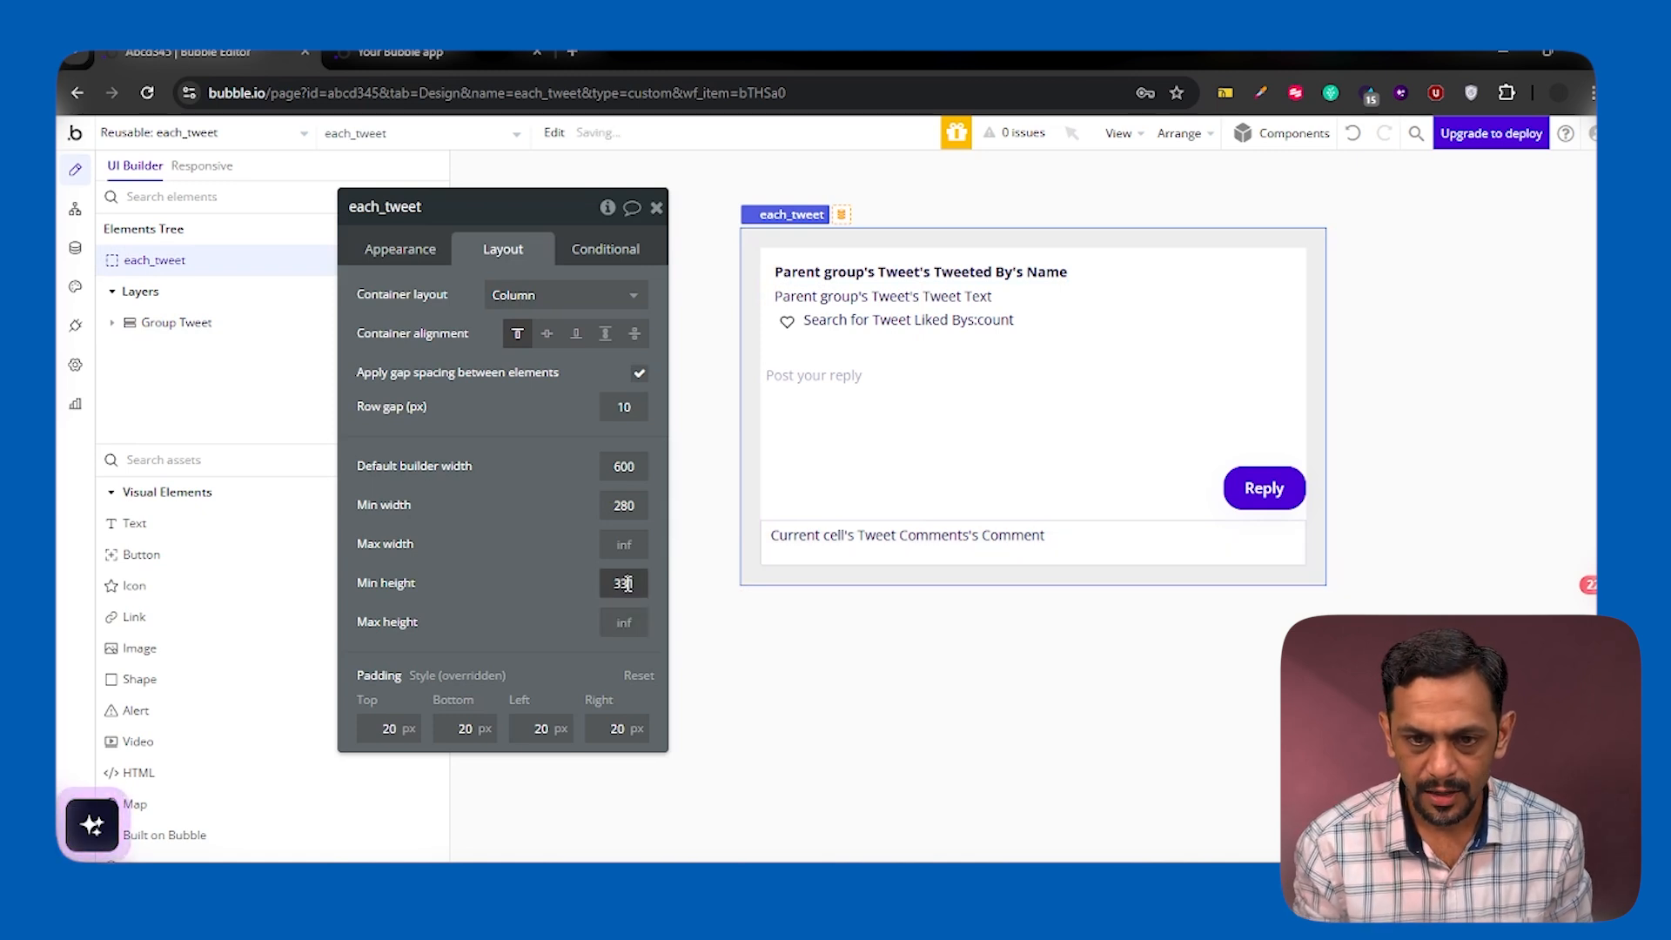
click(540, 560)
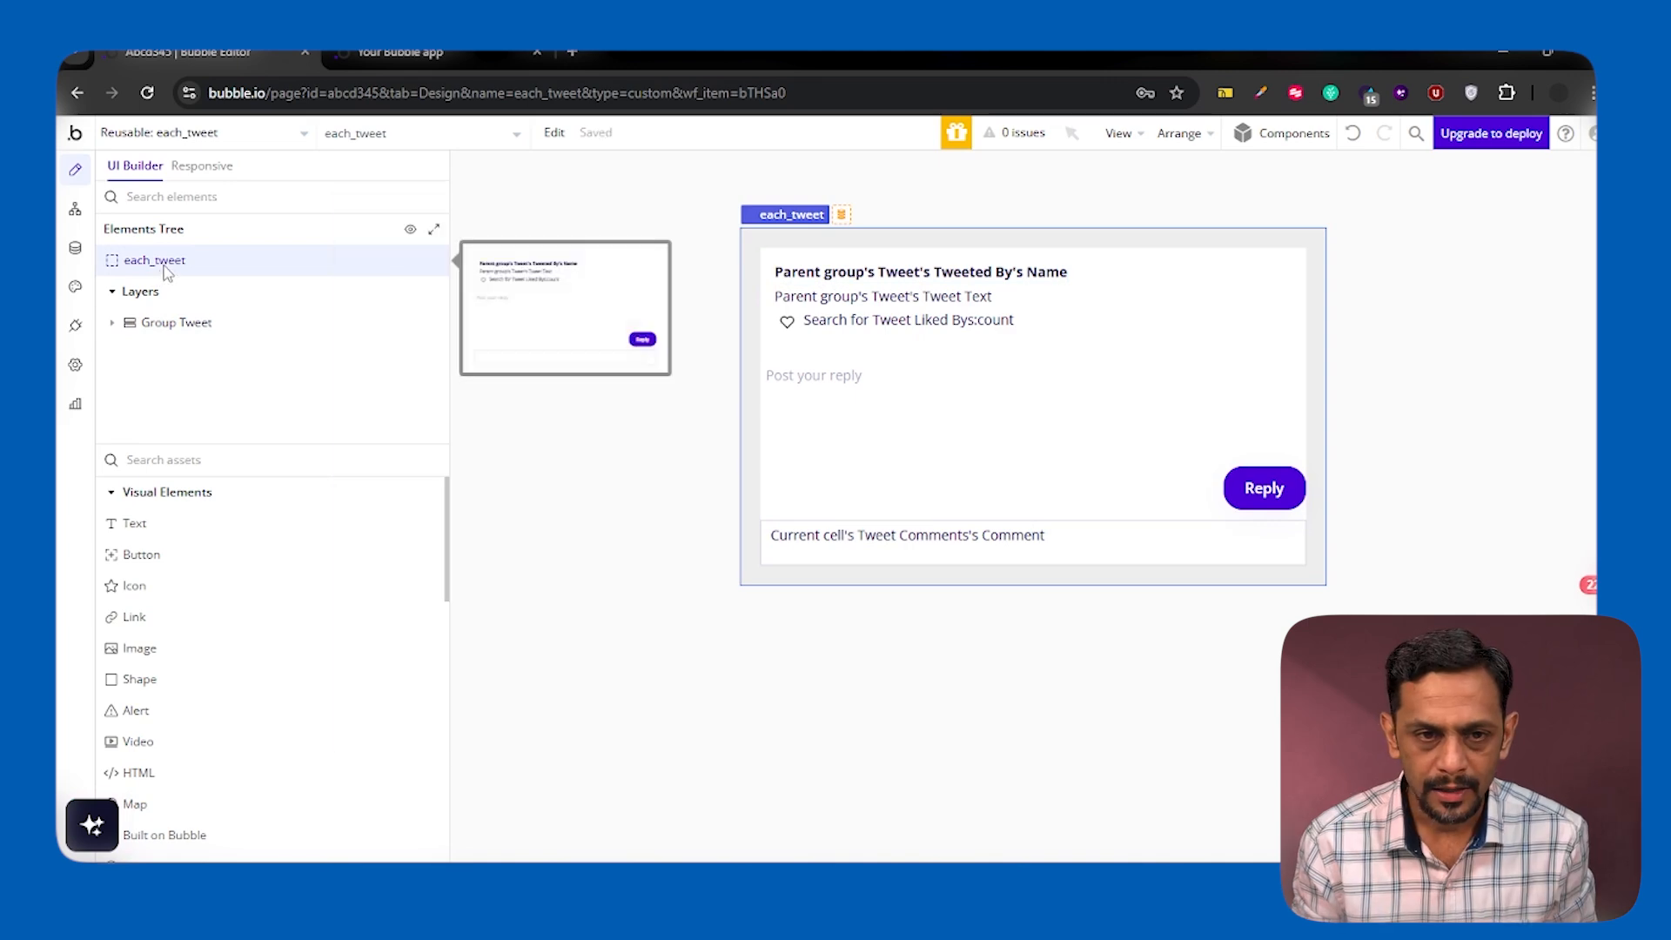
click(162, 268)
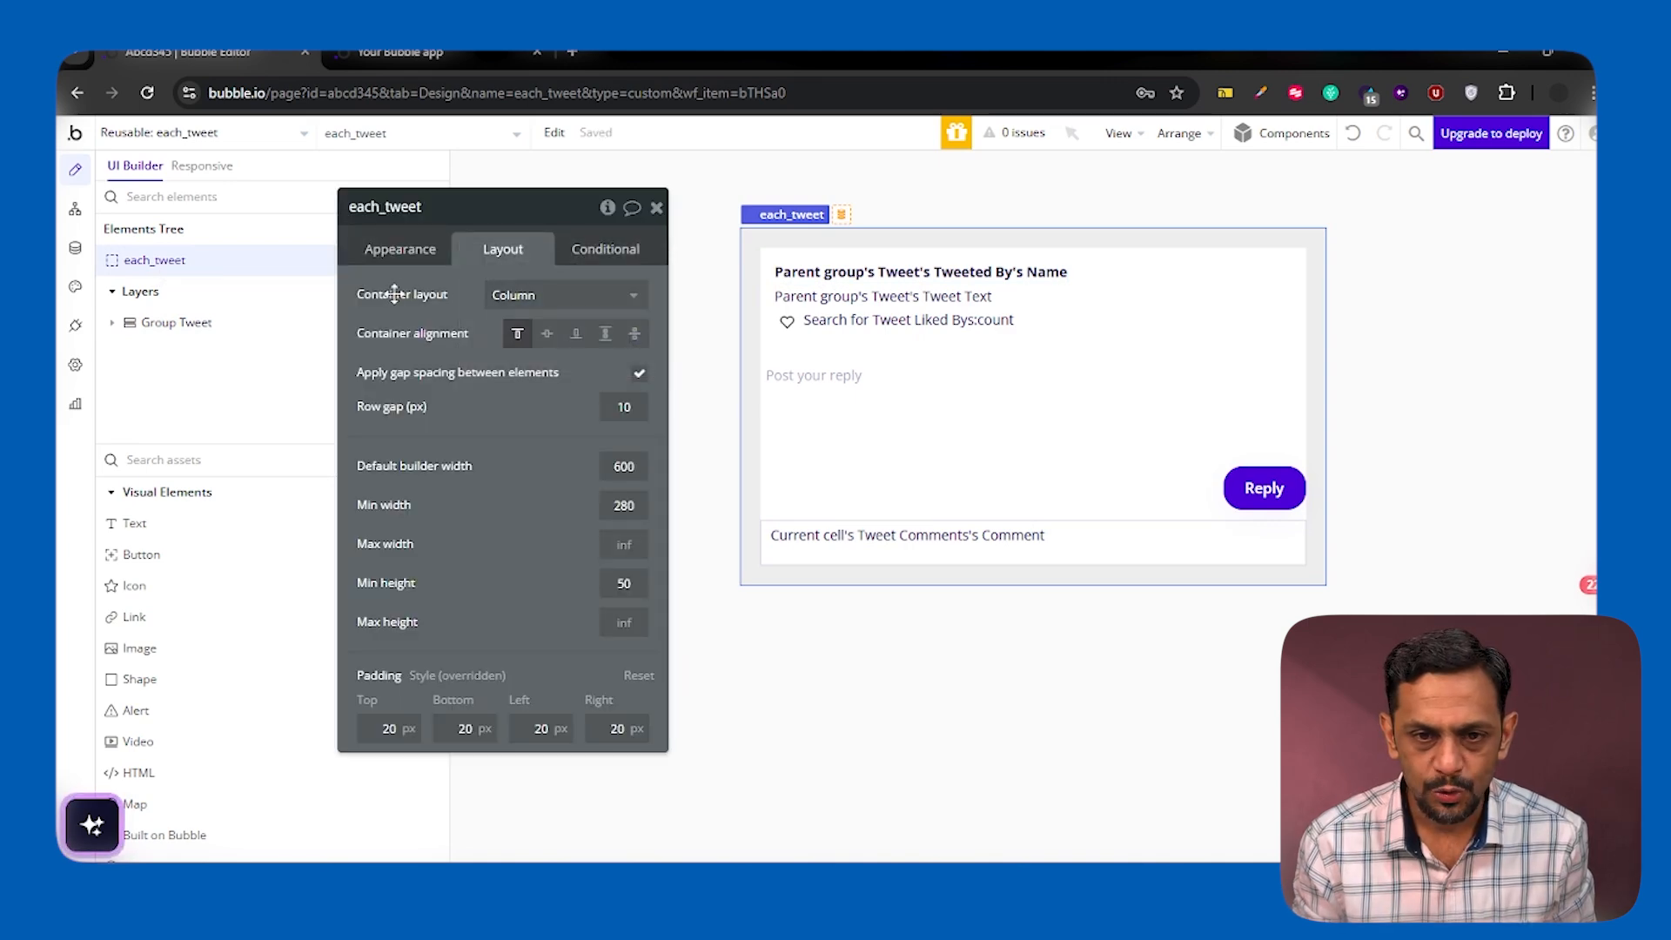
click(396, 253)
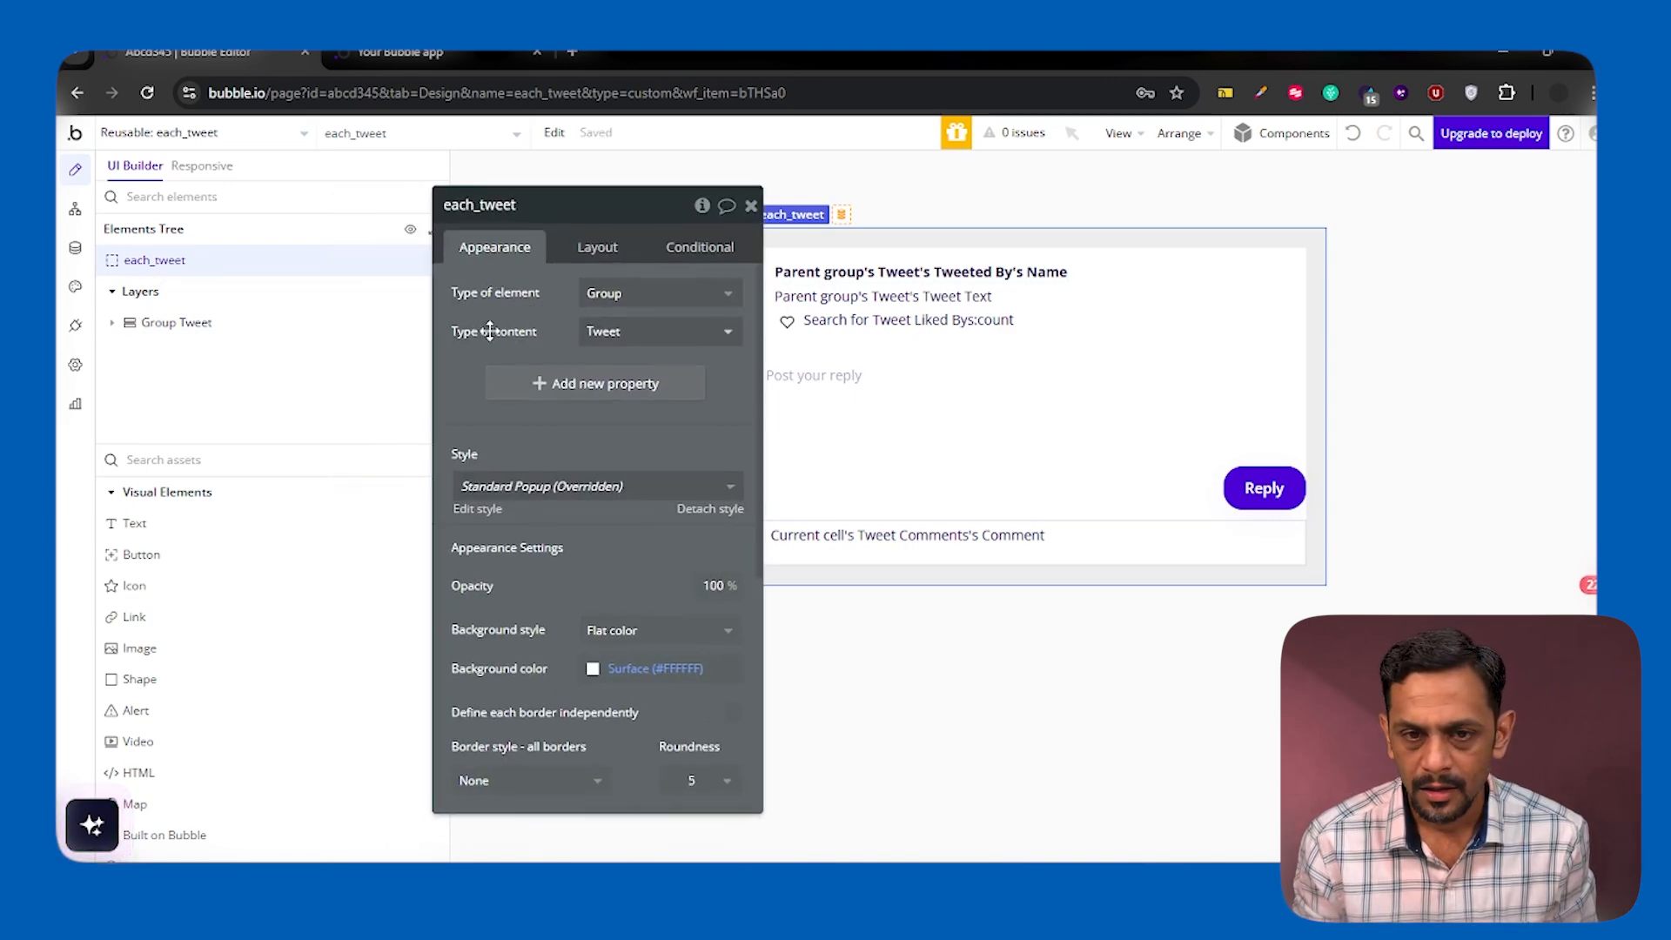
click(750, 212)
Open the tweet page and show the Popup Tweet Comments overlay on the canvas
click(216, 144)
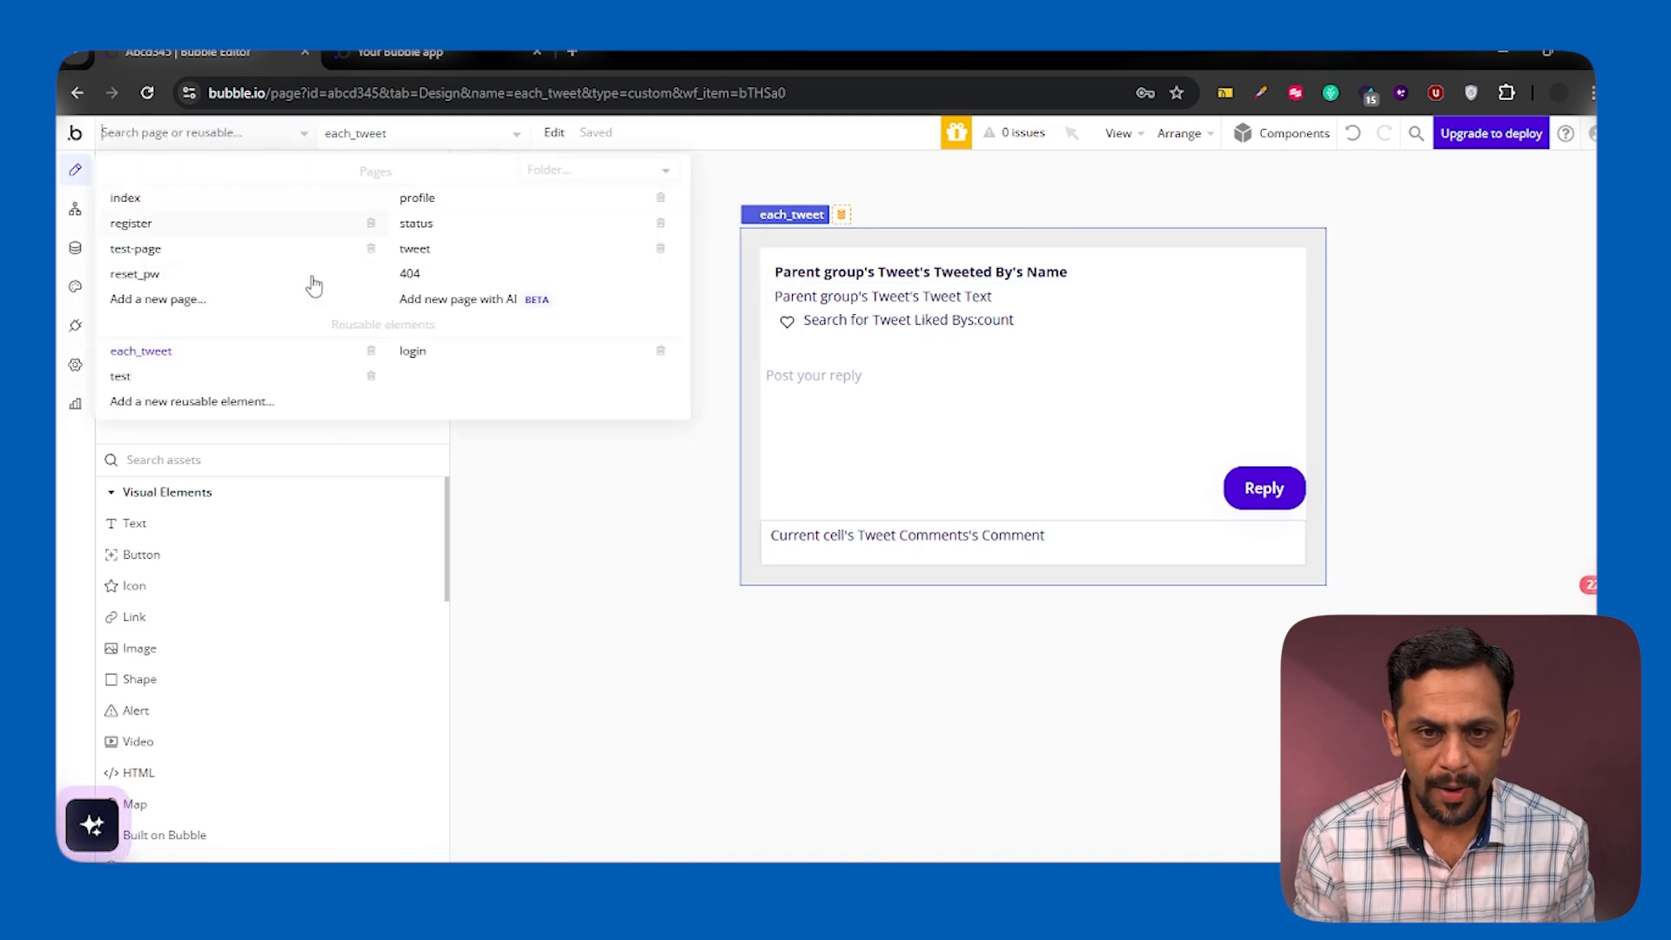
click(440, 259)
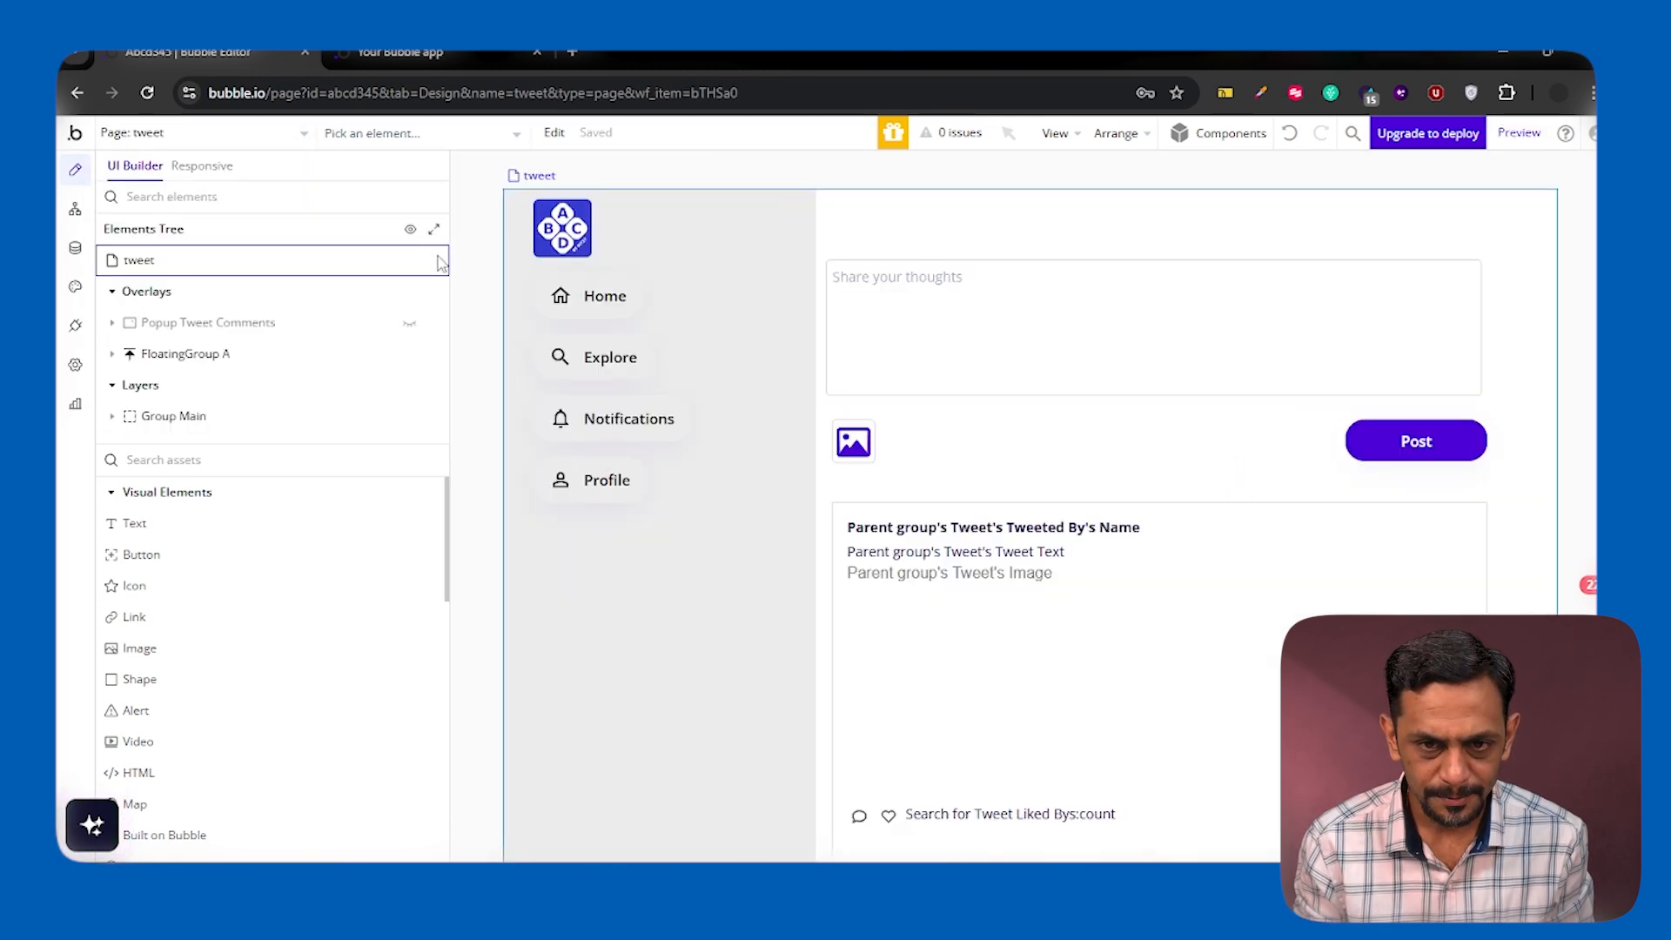
mouse_move(197, 335)
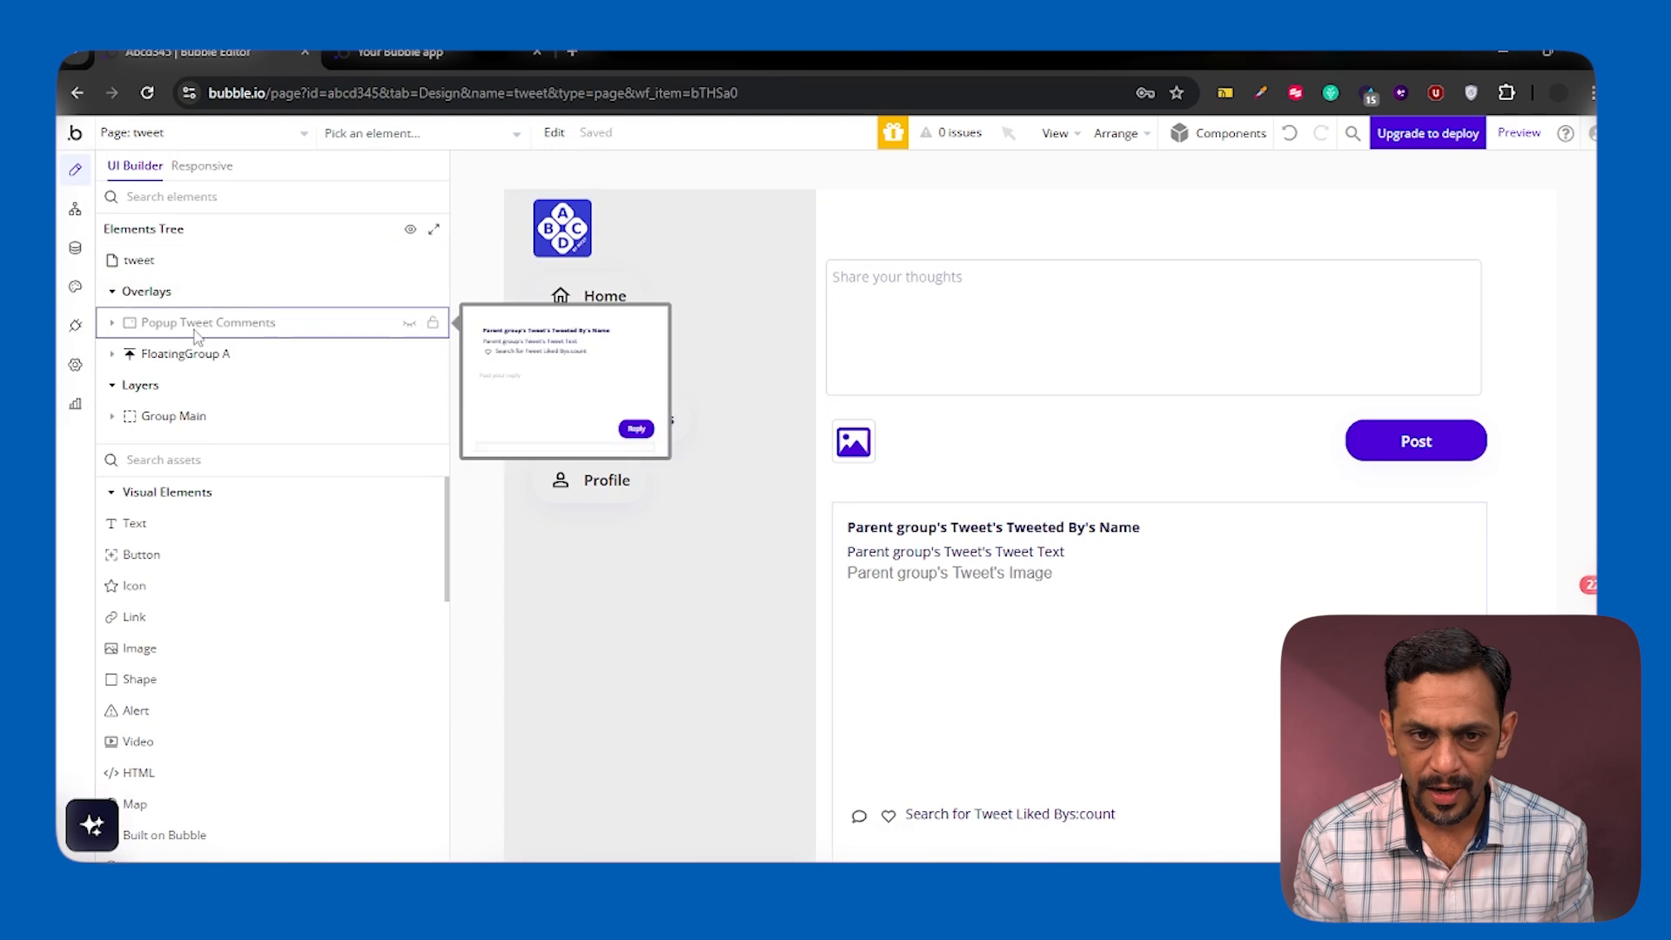
click(407, 329)
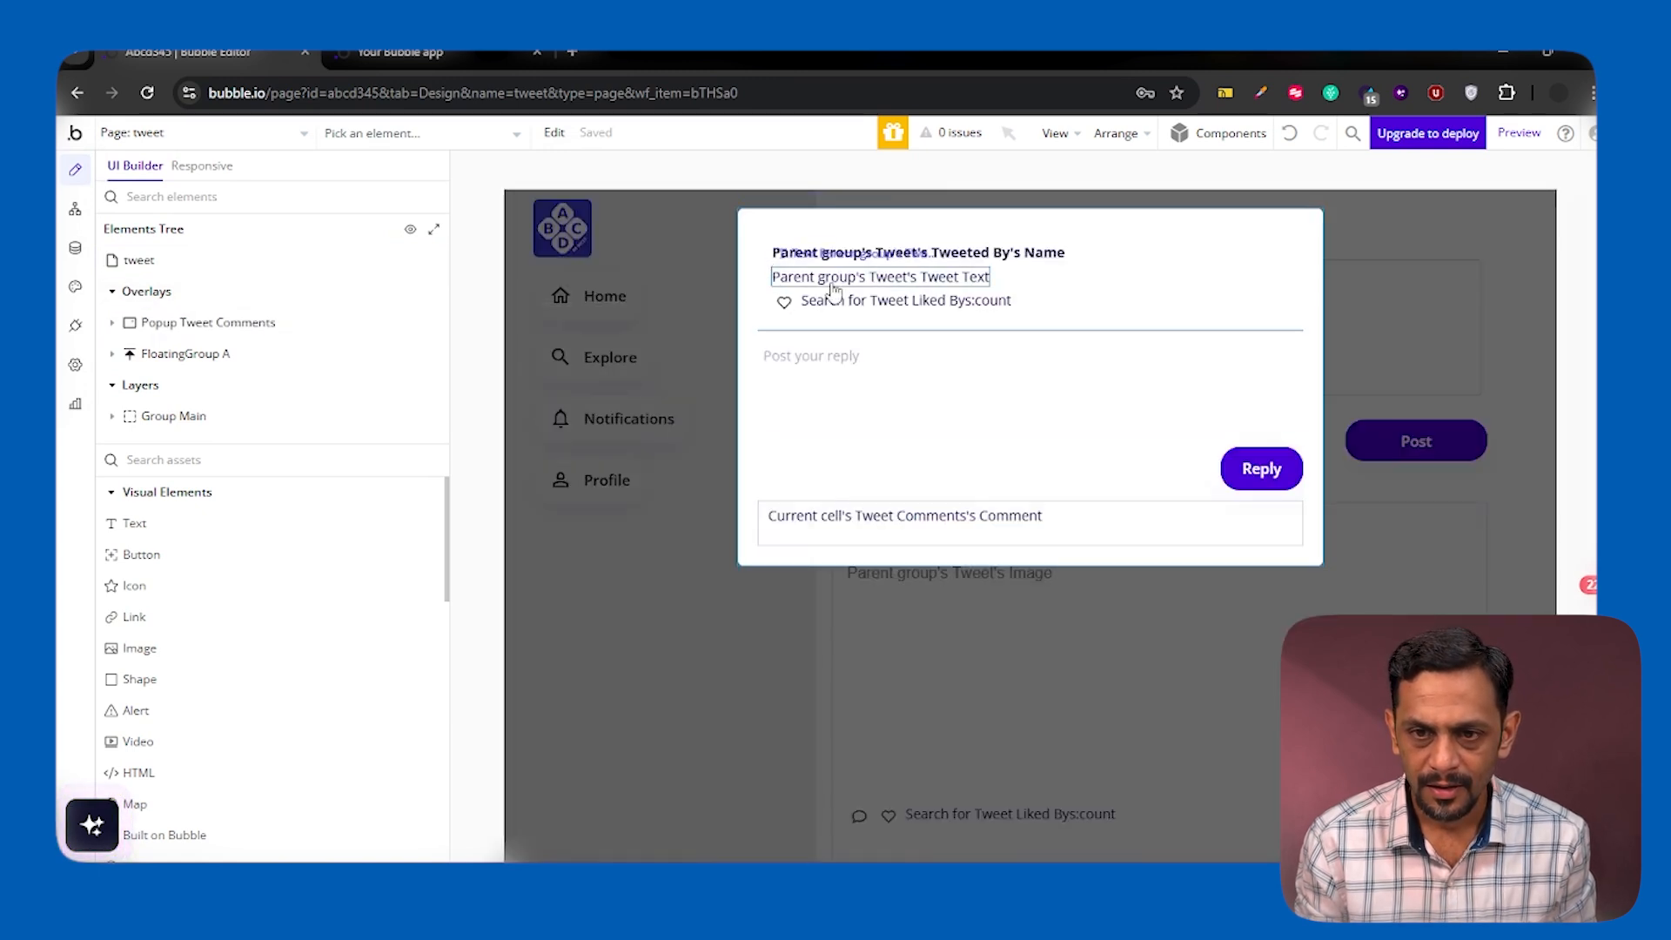
Delete the tweet group, reply input, Reply button and comments repeating group from Popup Tweet Comments
double_click(1068, 283)
key(Delete)
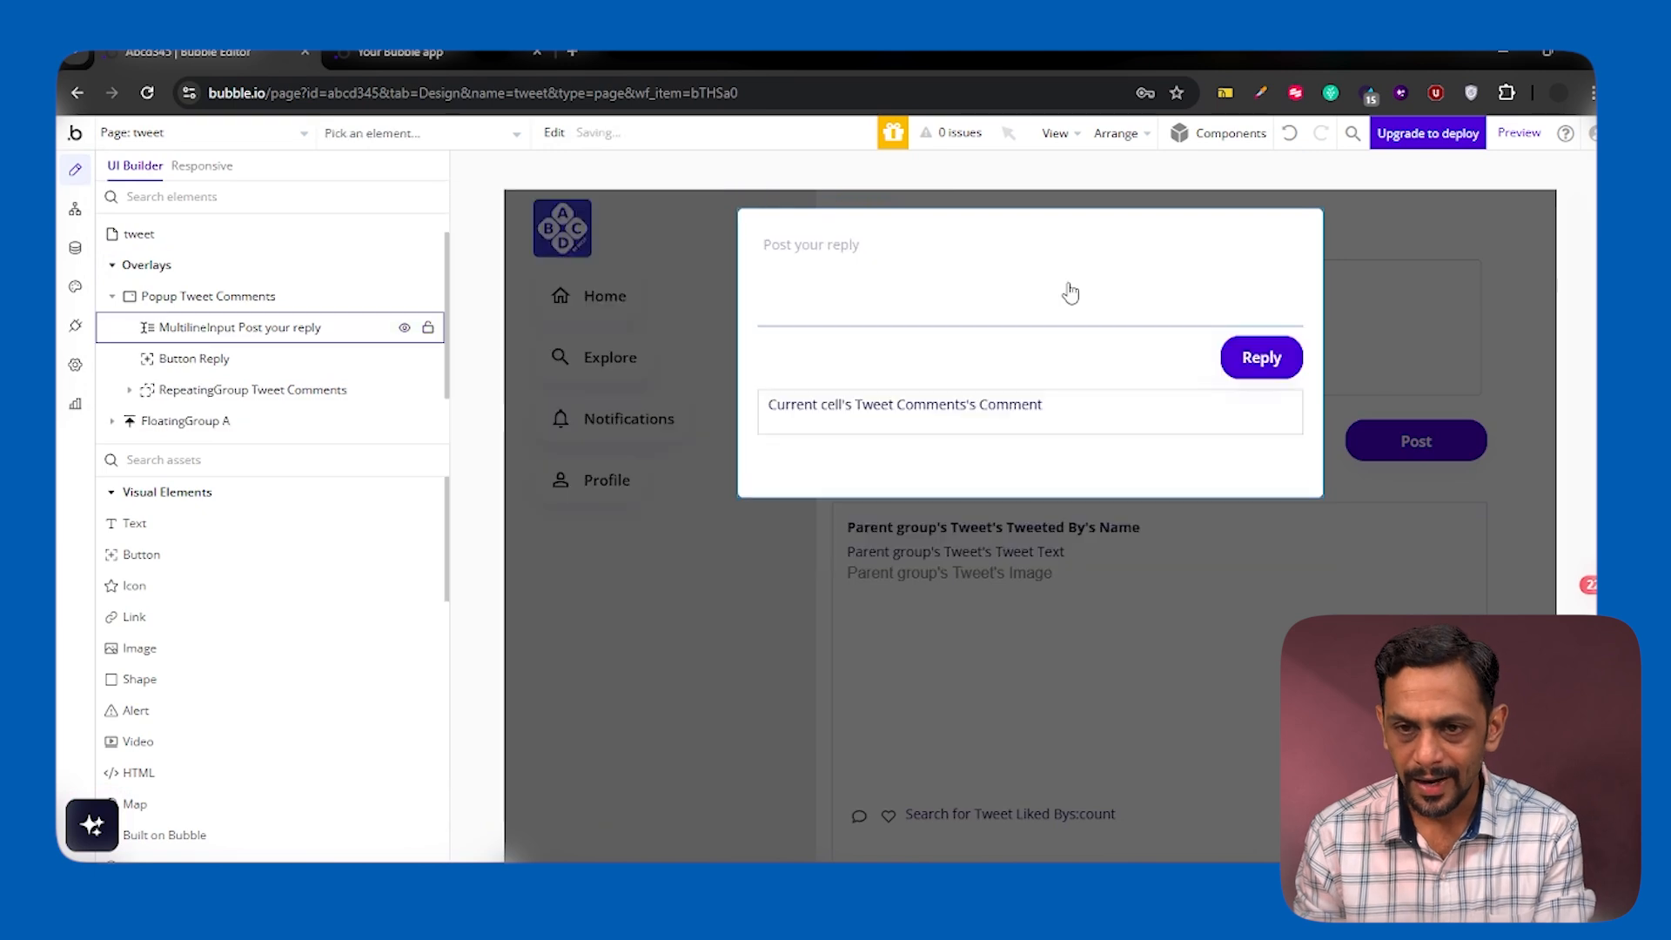
double_click(1067, 283)
key(Delete)
click(1254, 253)
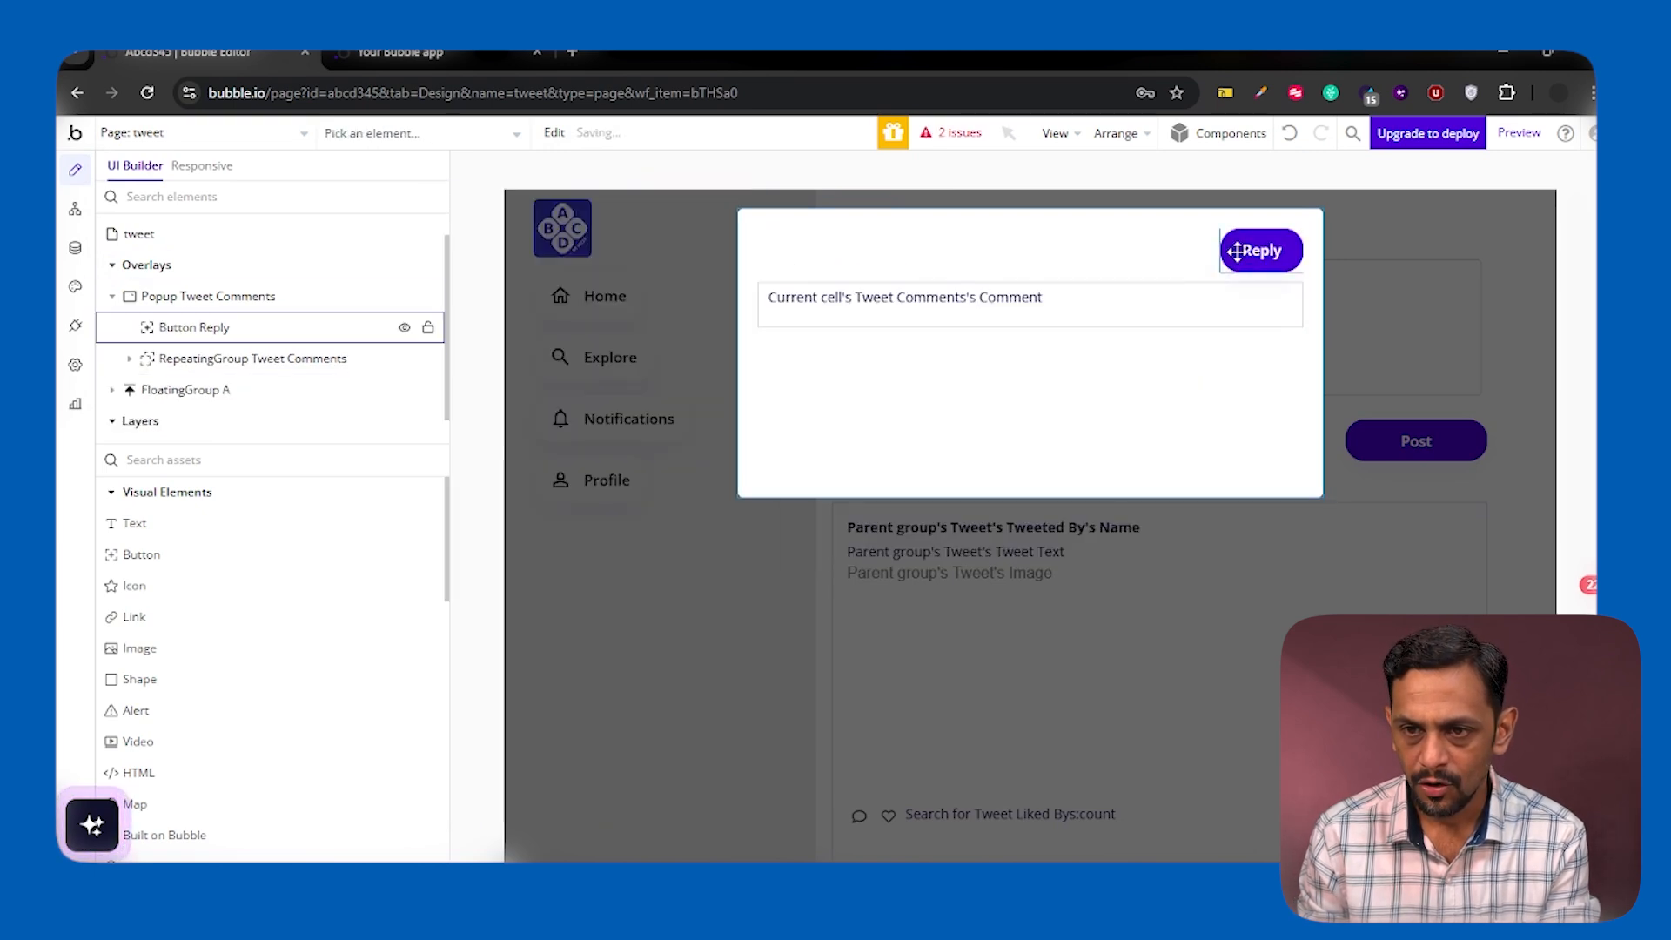
key(Delete)
double_click(1158, 257)
key(Delete)
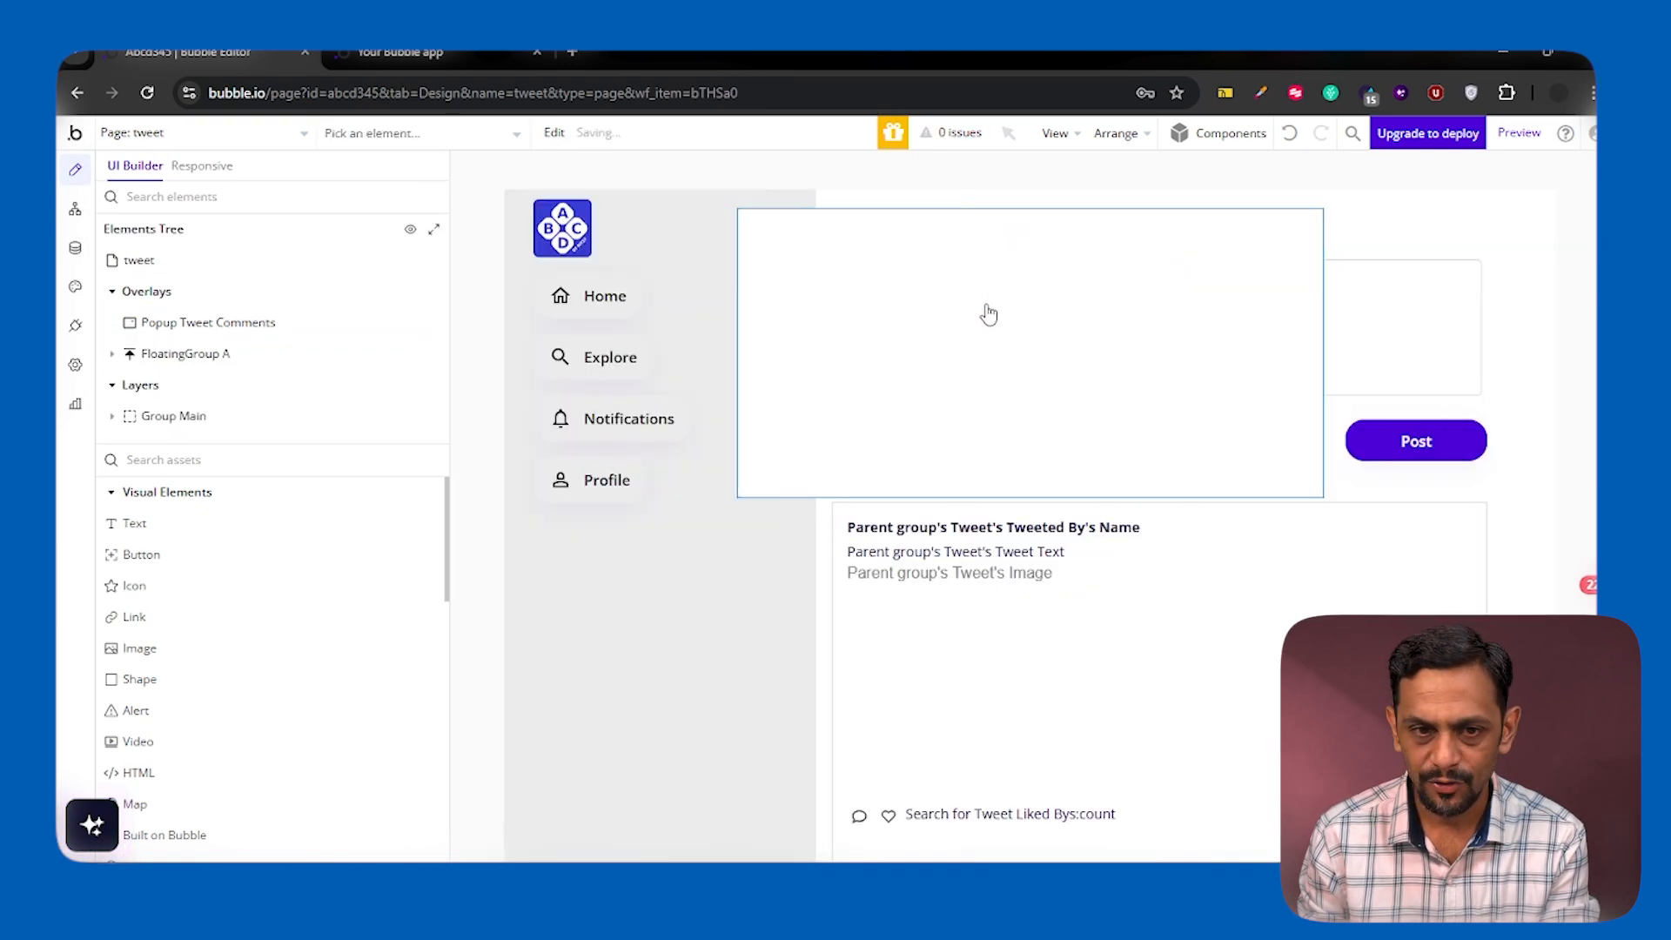
Find the each_tweet reusable element and place it inside Popup Tweet Comments
click(248, 324)
click(207, 460)
text(each)
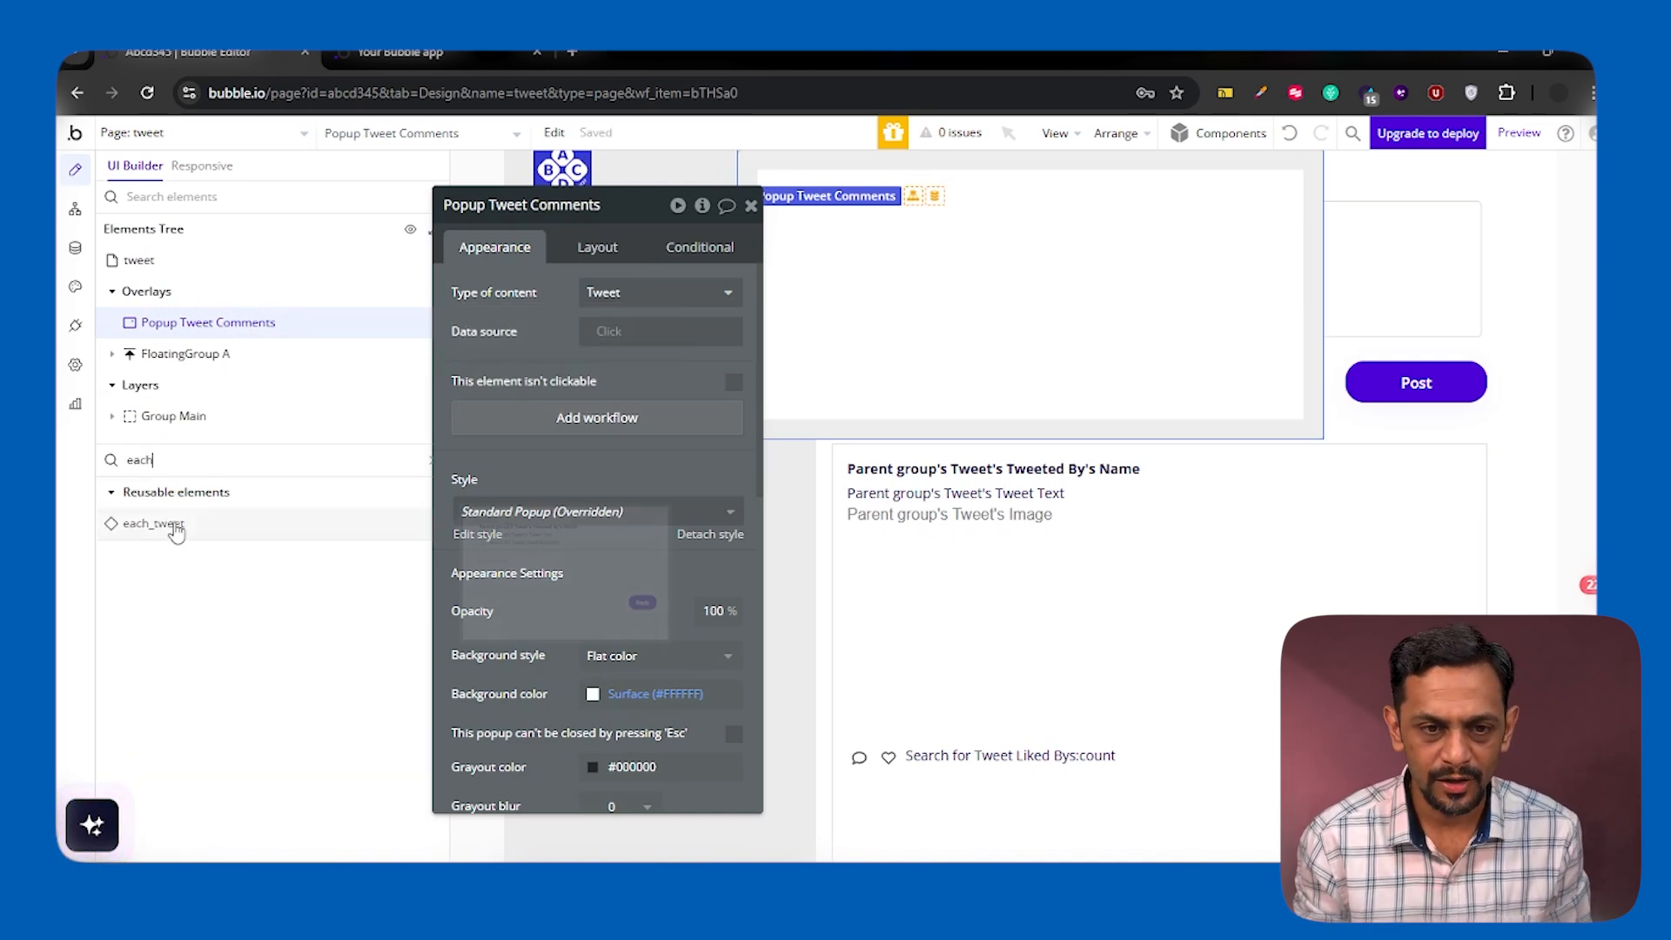
drag(168, 523, 209, 331)
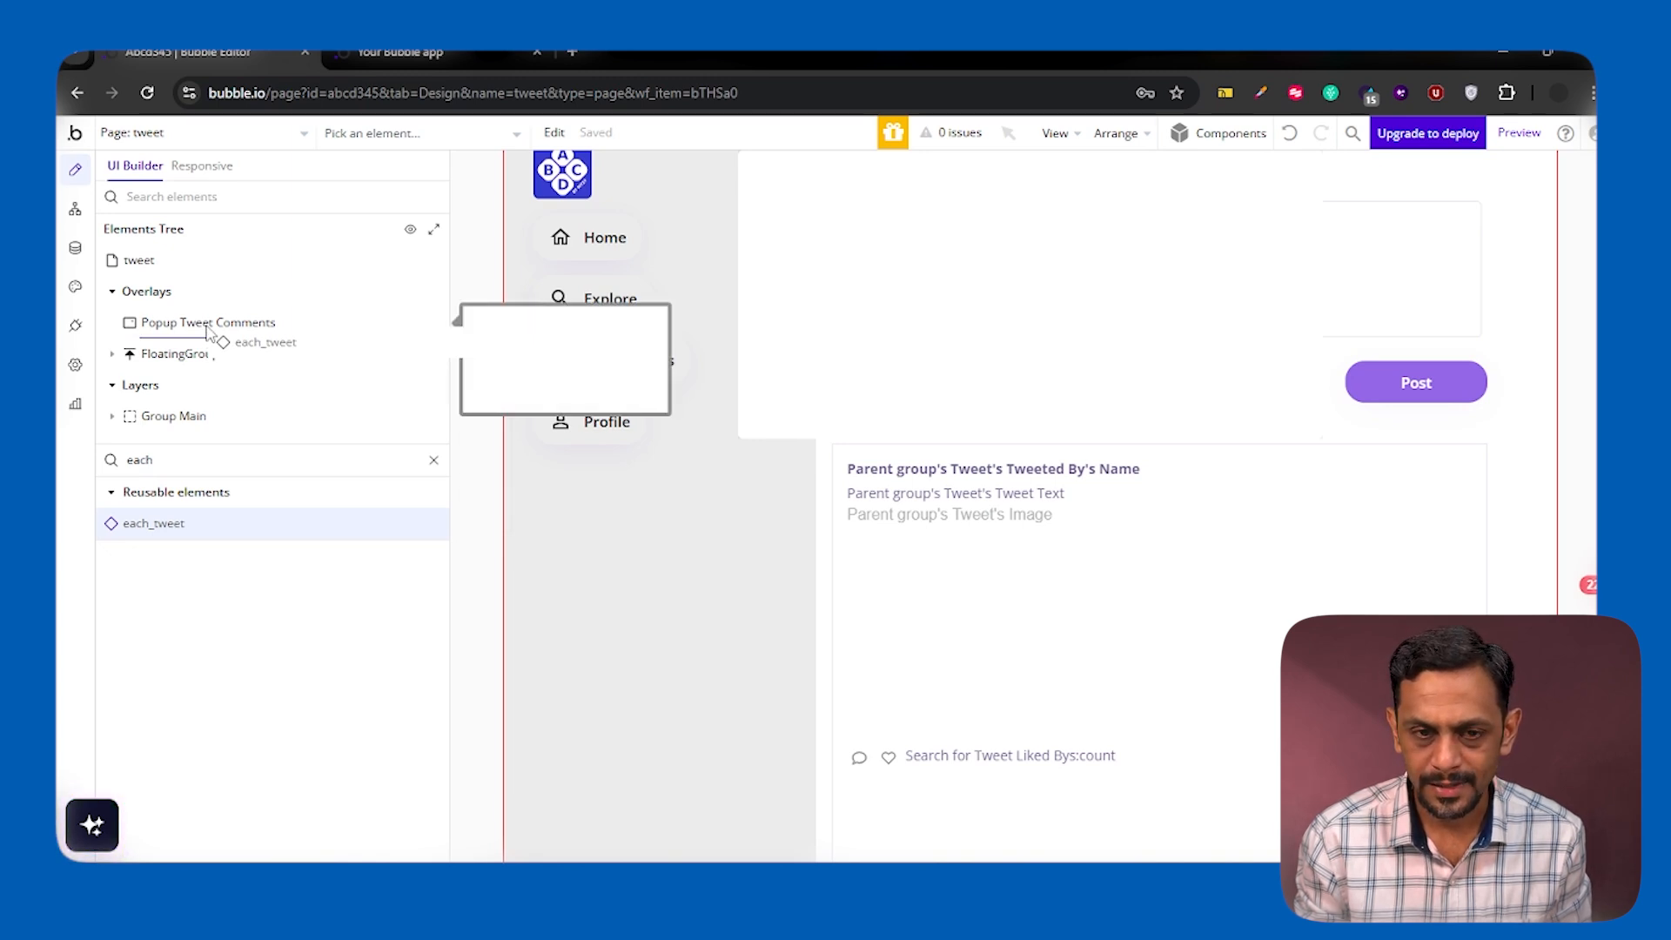
drag(208, 331, 209, 331)
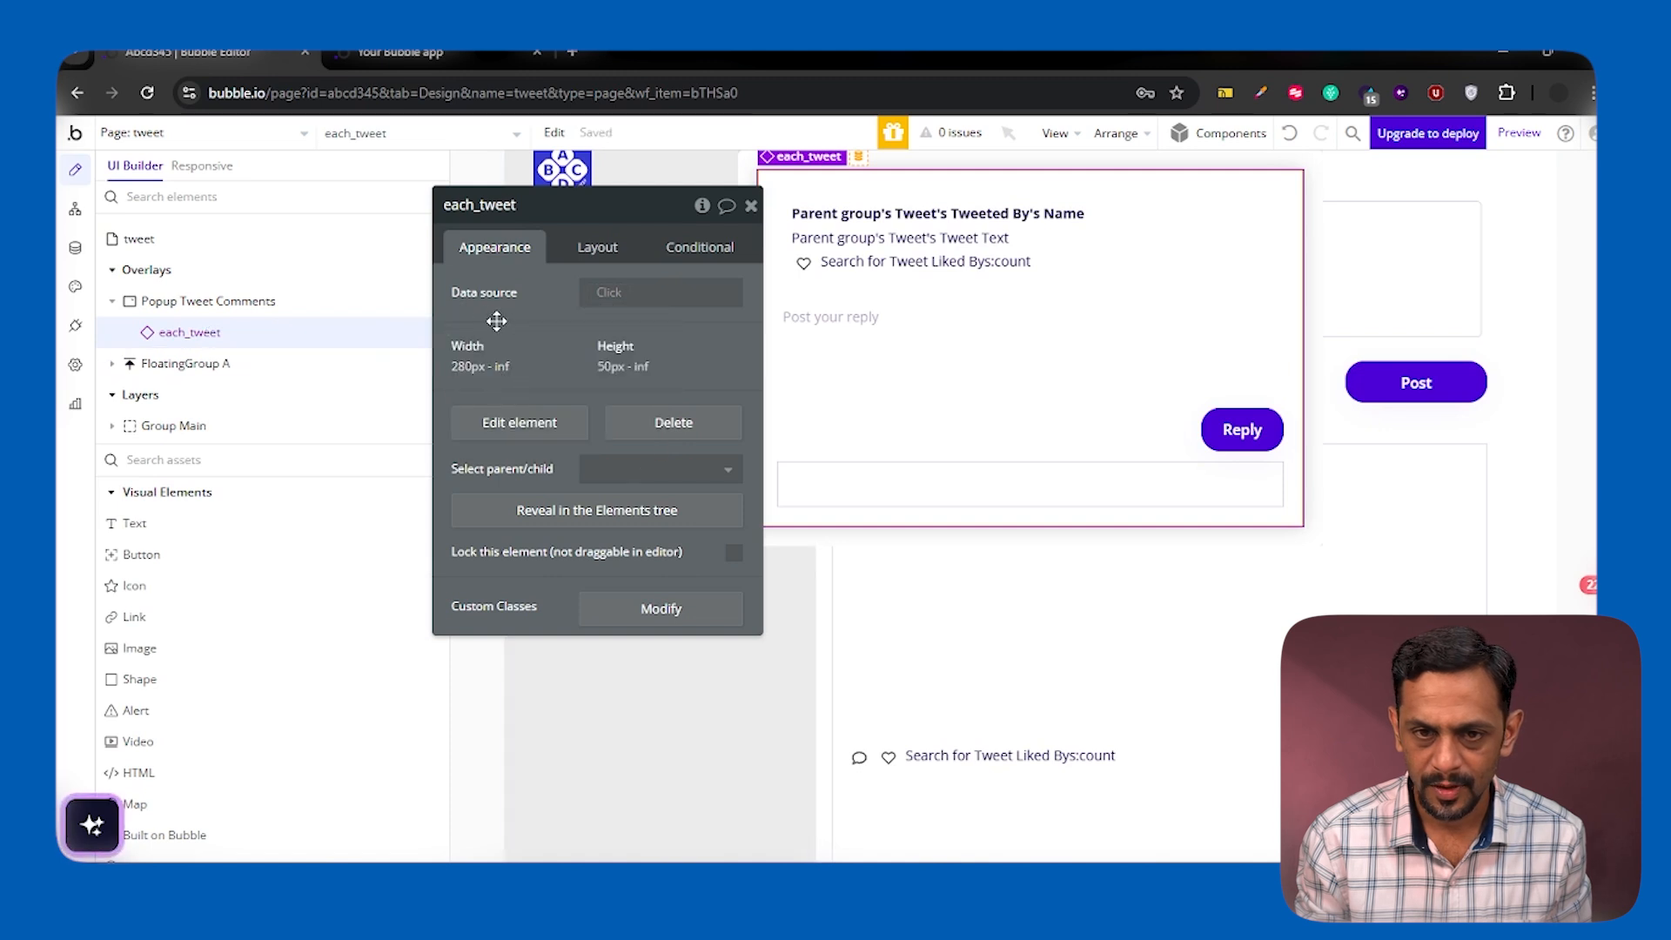
Set the data source of the each_tweet element in the popup to Parent group's Tweet
drag(496, 321, 375, 322)
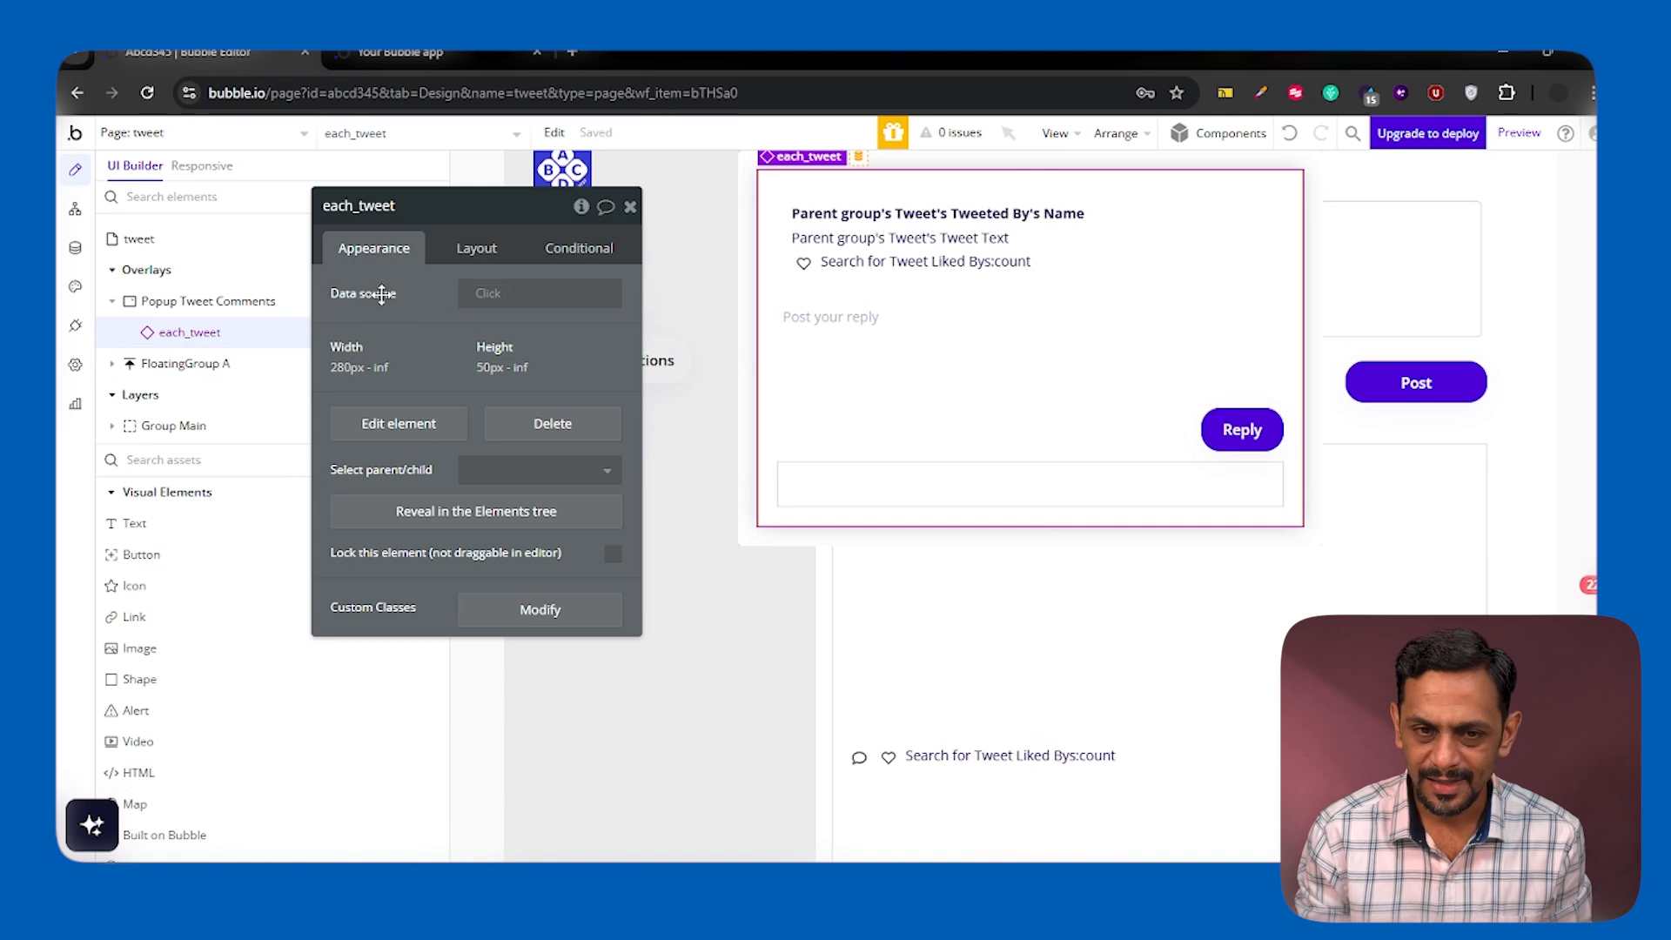
click(490, 294)
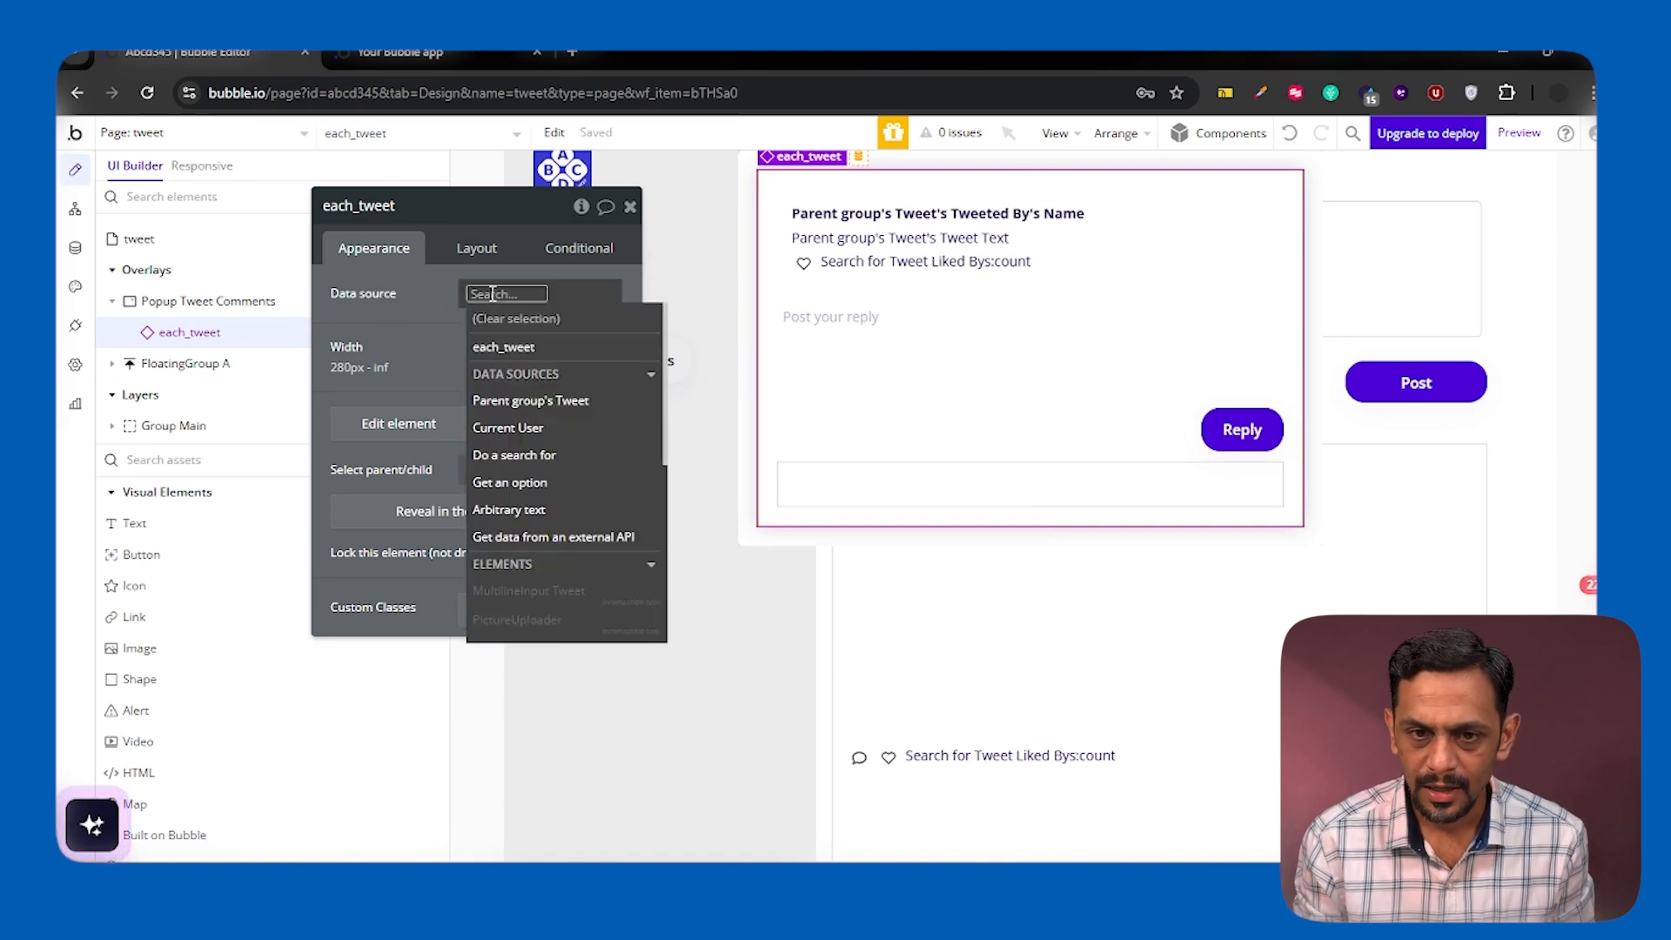
click(520, 402)
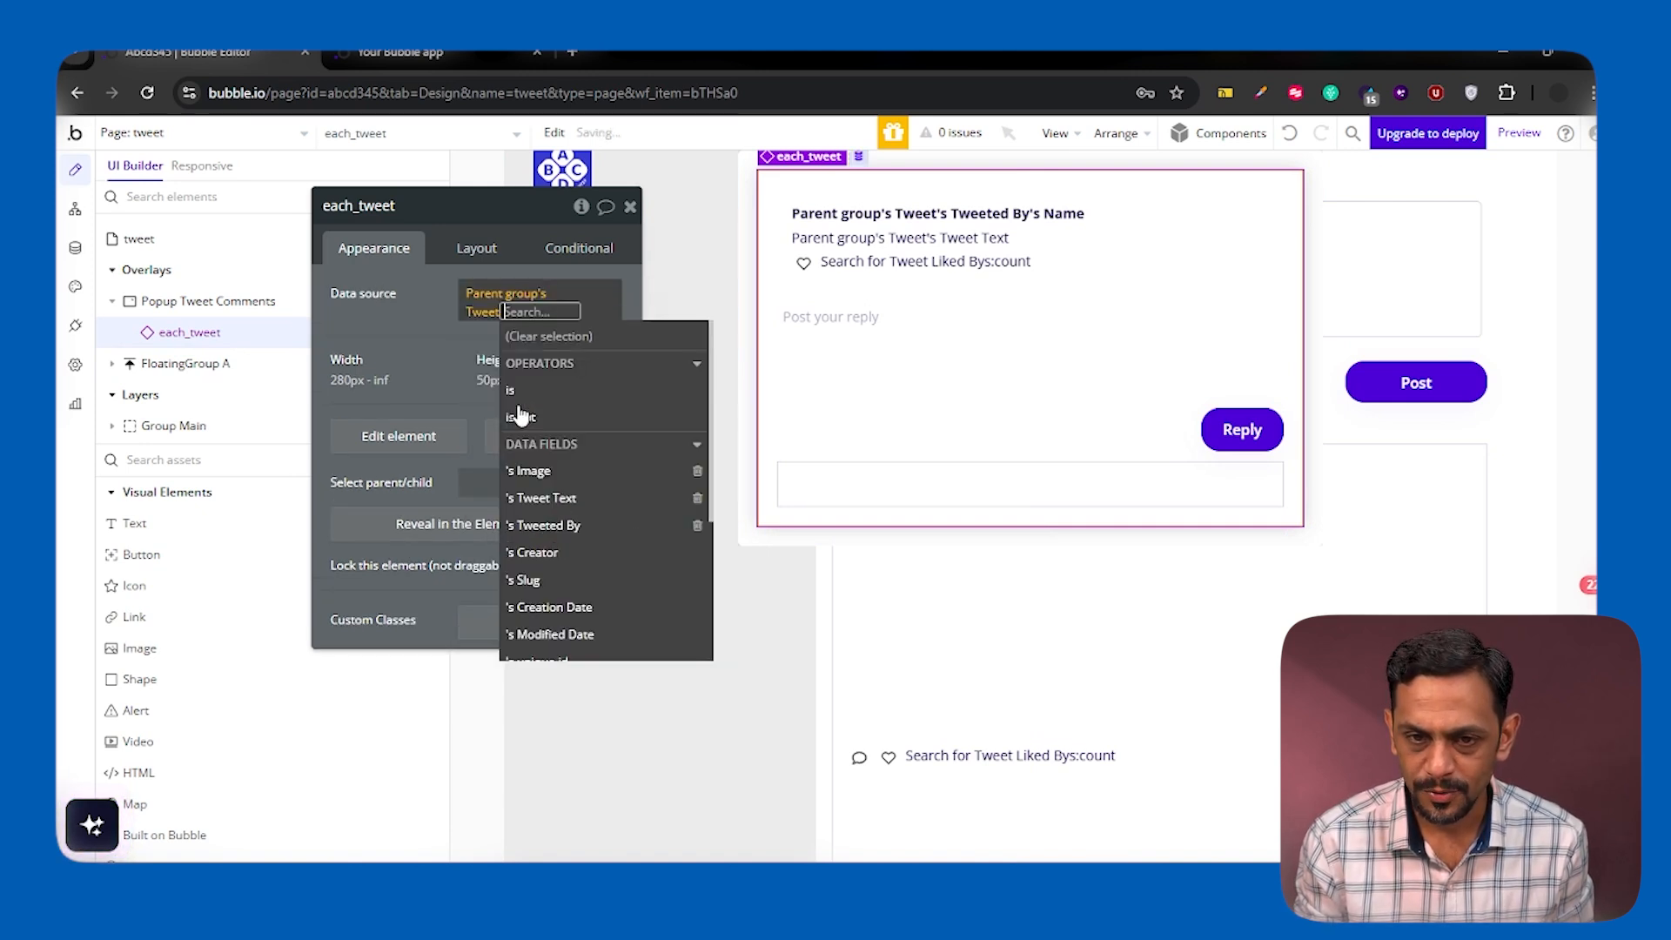
click(406, 326)
click(630, 208)
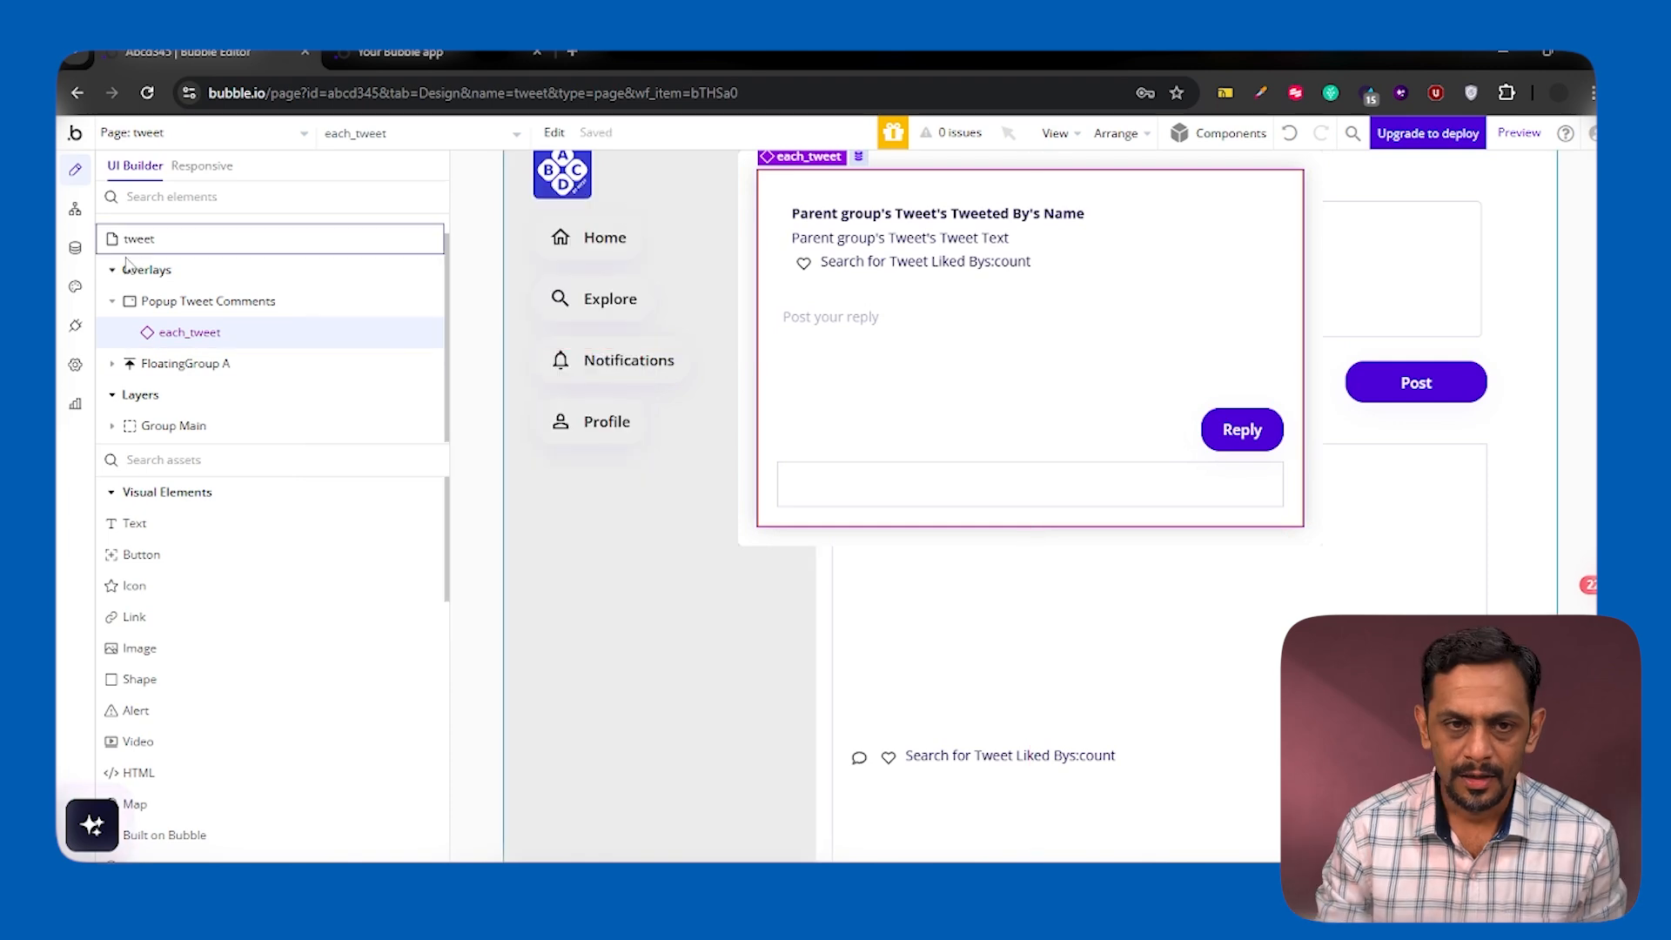
Run the app as the second user listed in the app data and open the first tweet's comments popup
click(75, 248)
click(399, 213)
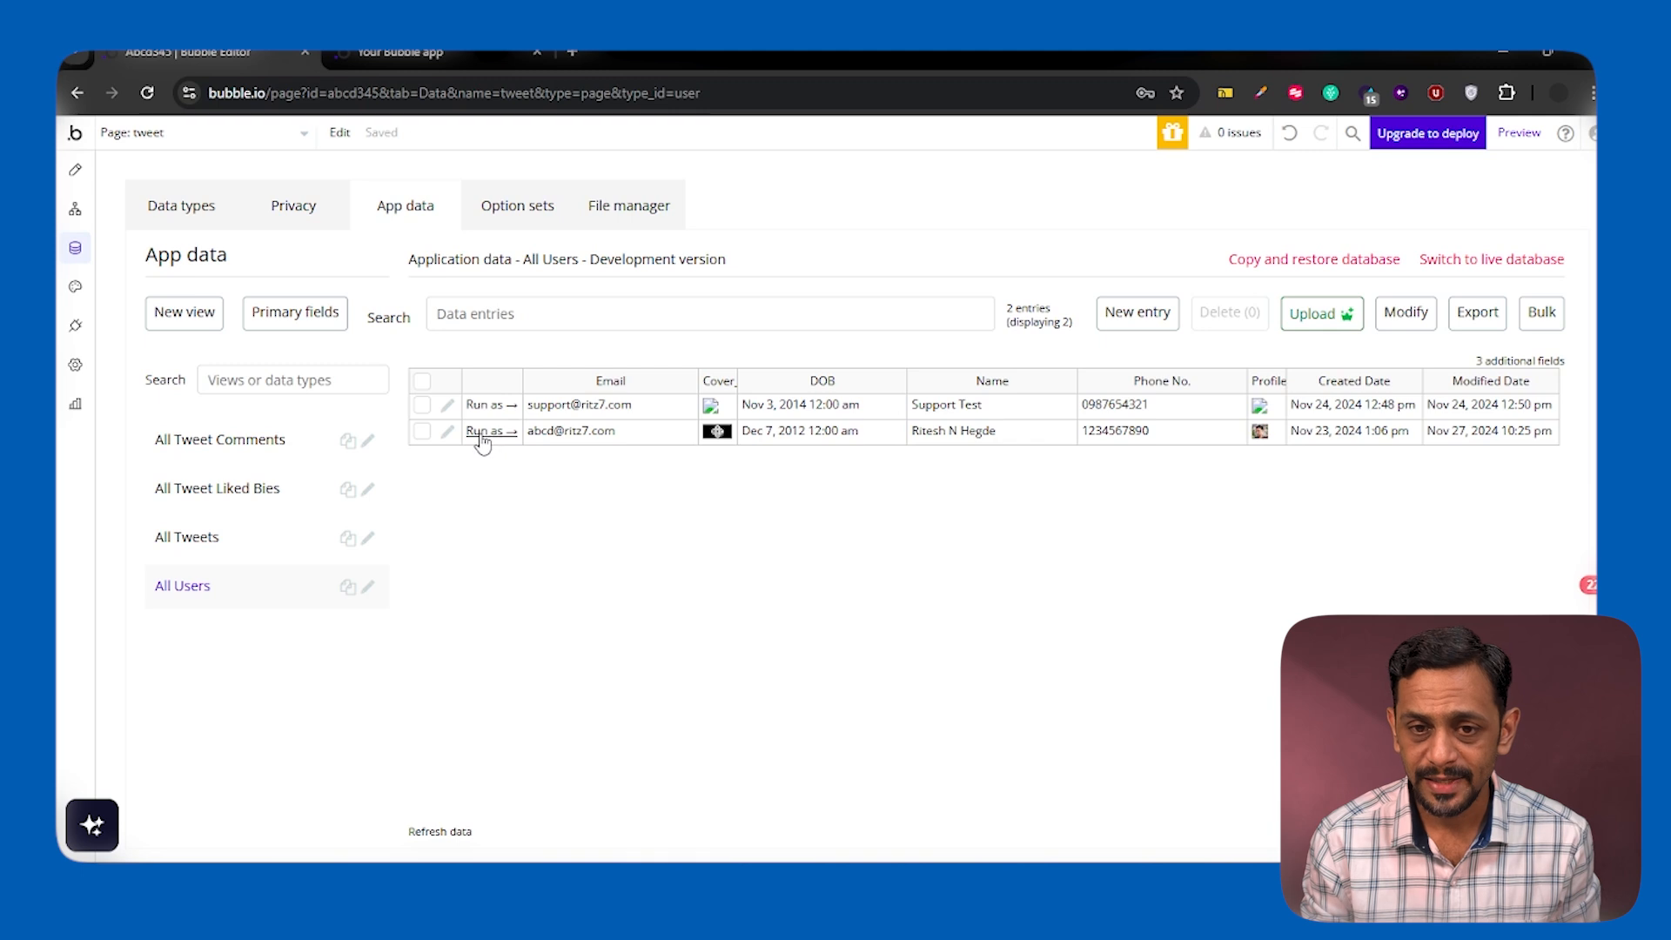
click(483, 433)
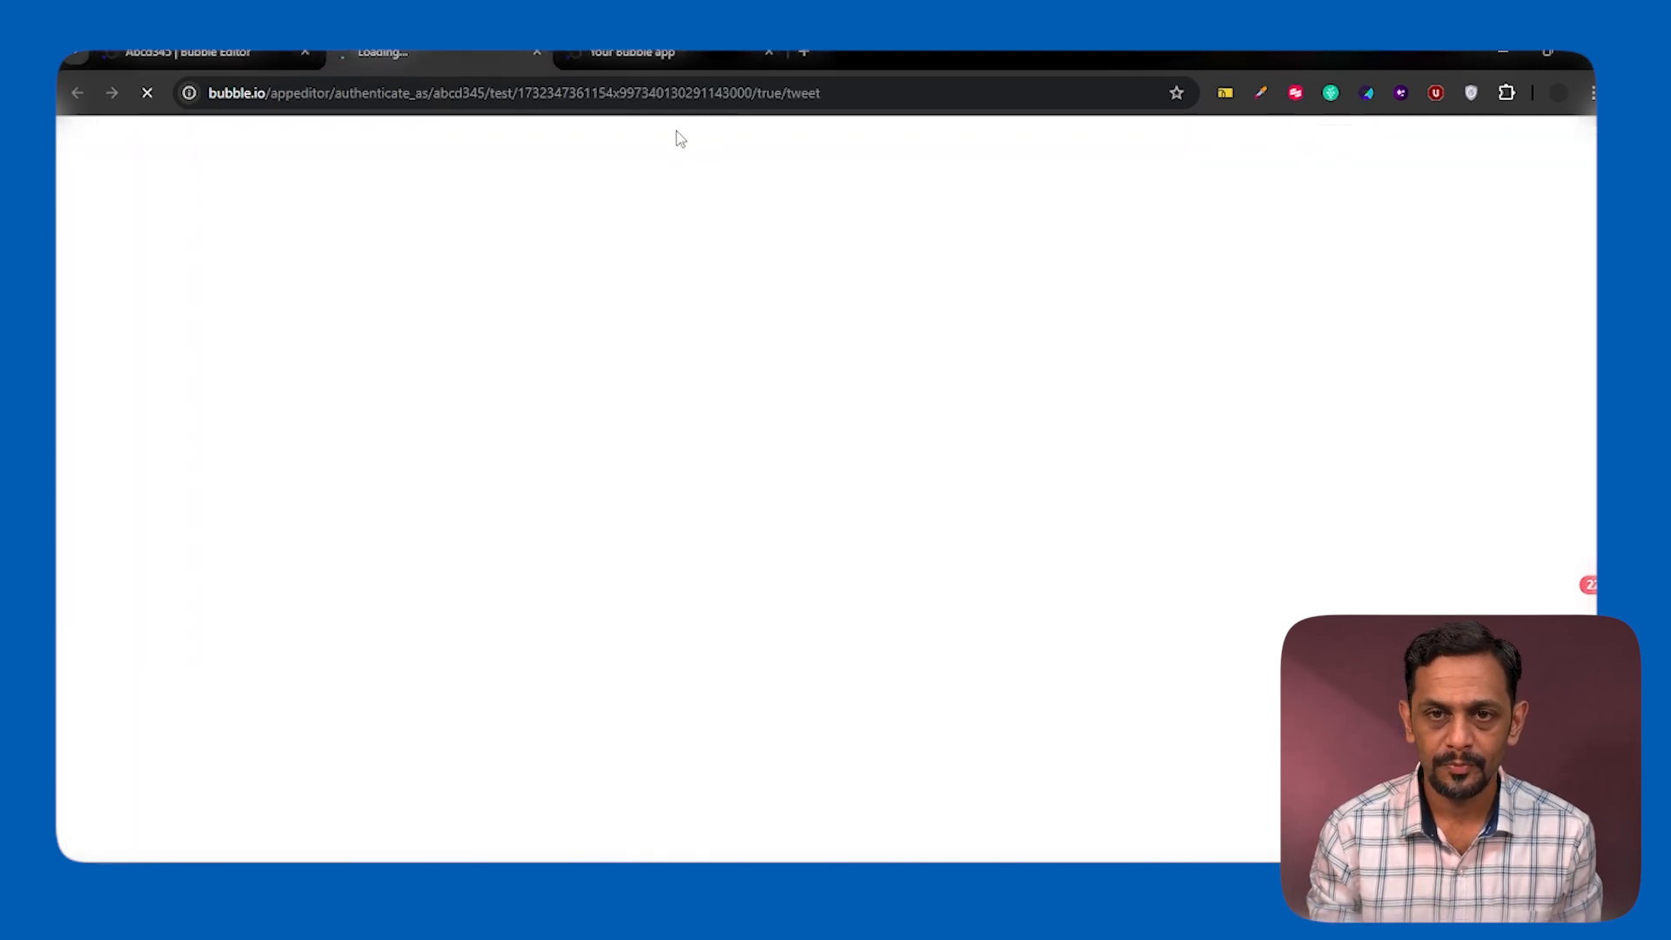
click(767, 54)
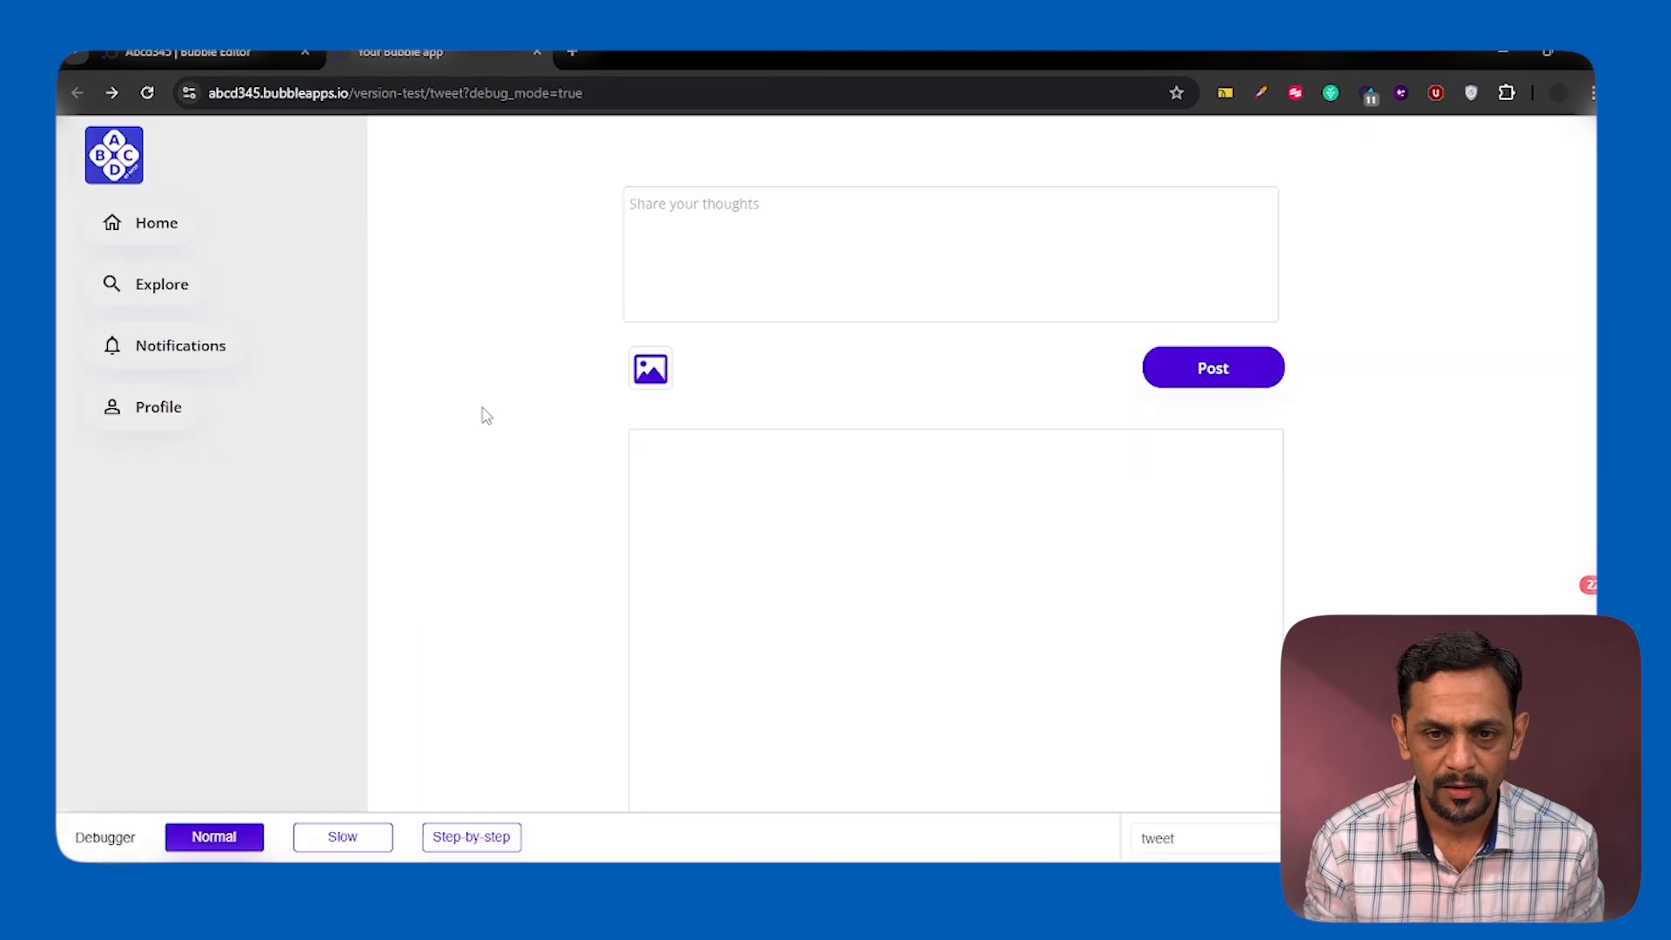
scroll(544, 520, down, 3)
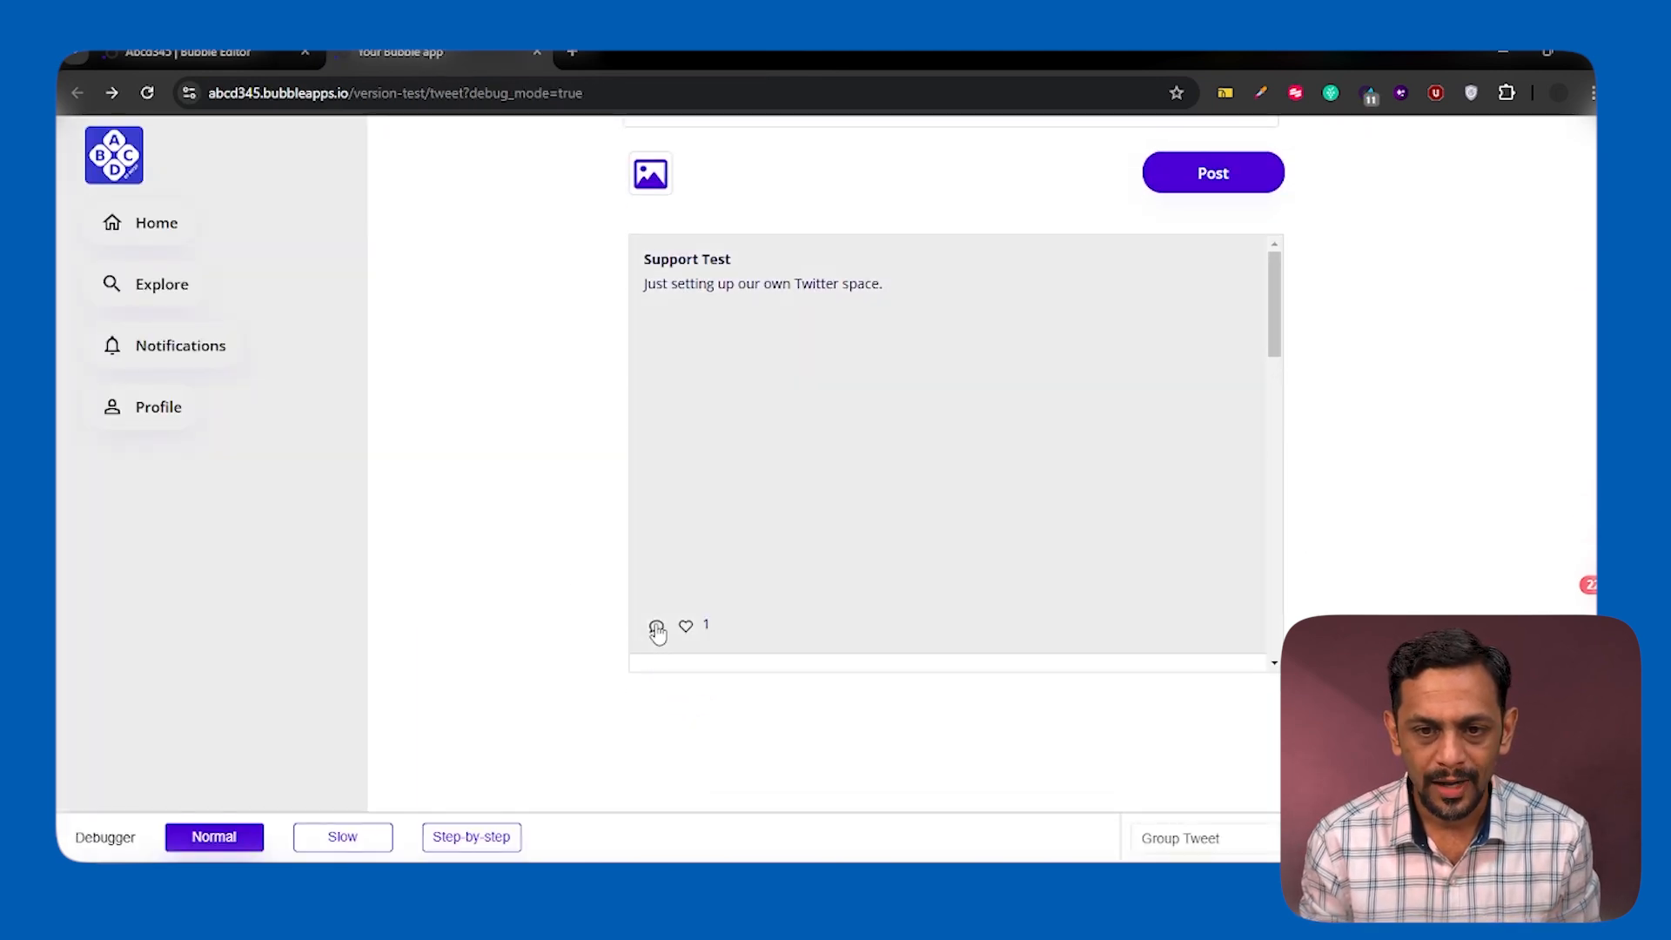
click(657, 629)
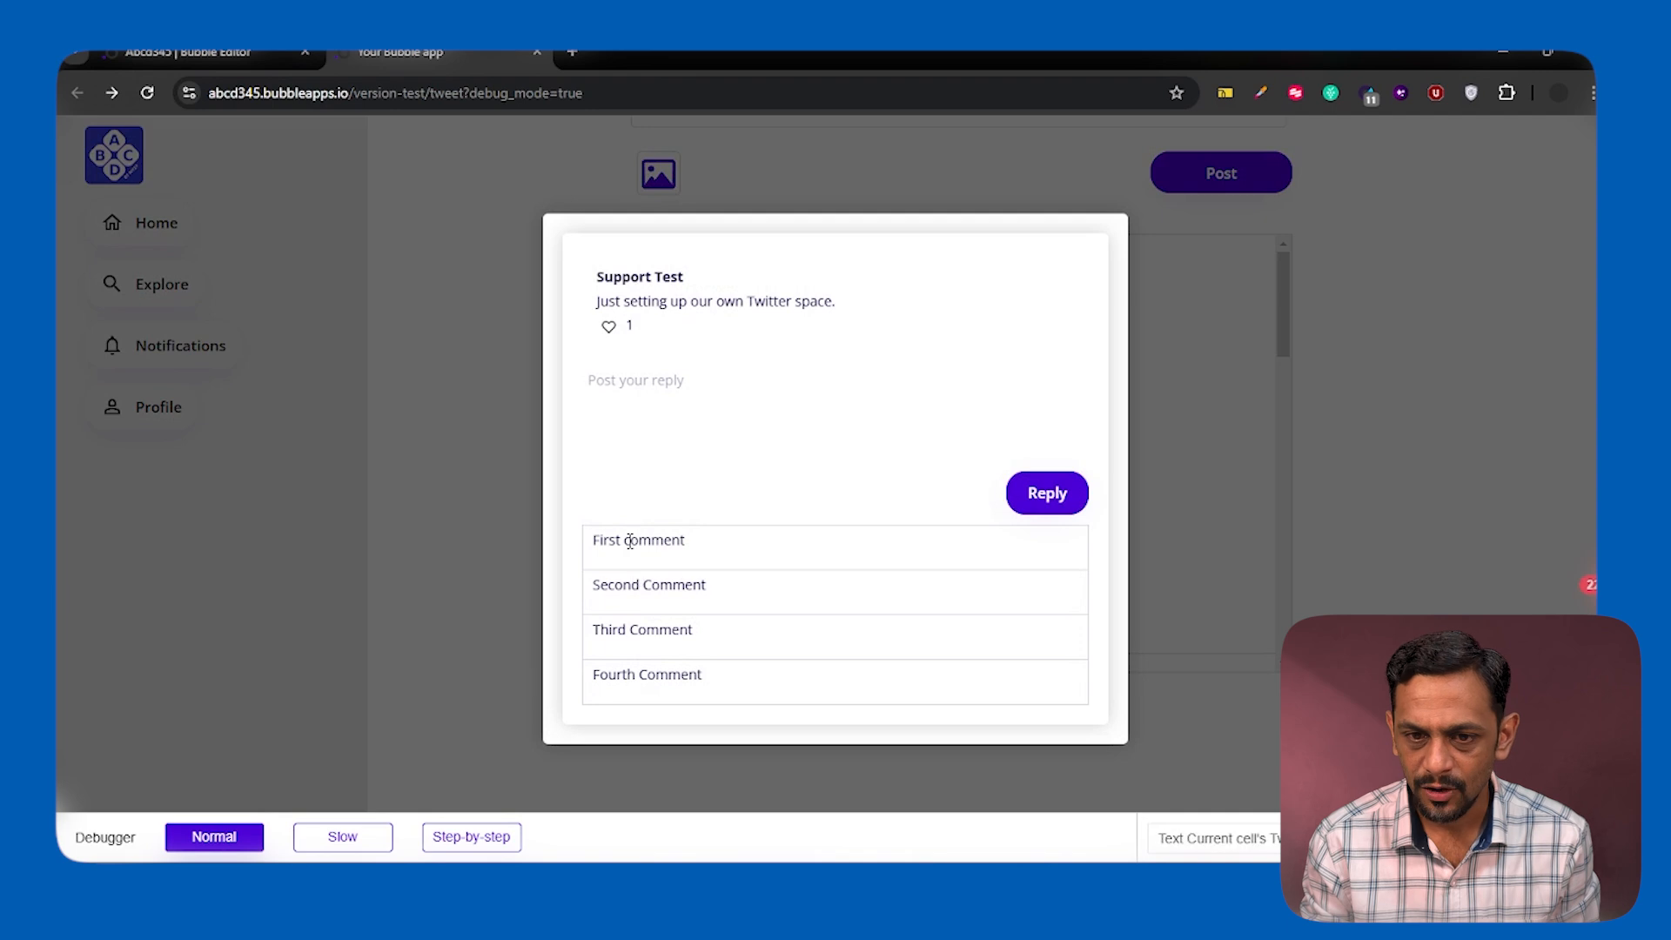
Open the status page in the Bubble editor and delete its Group Tweet element
click(228, 53)
click(166, 135)
click(425, 227)
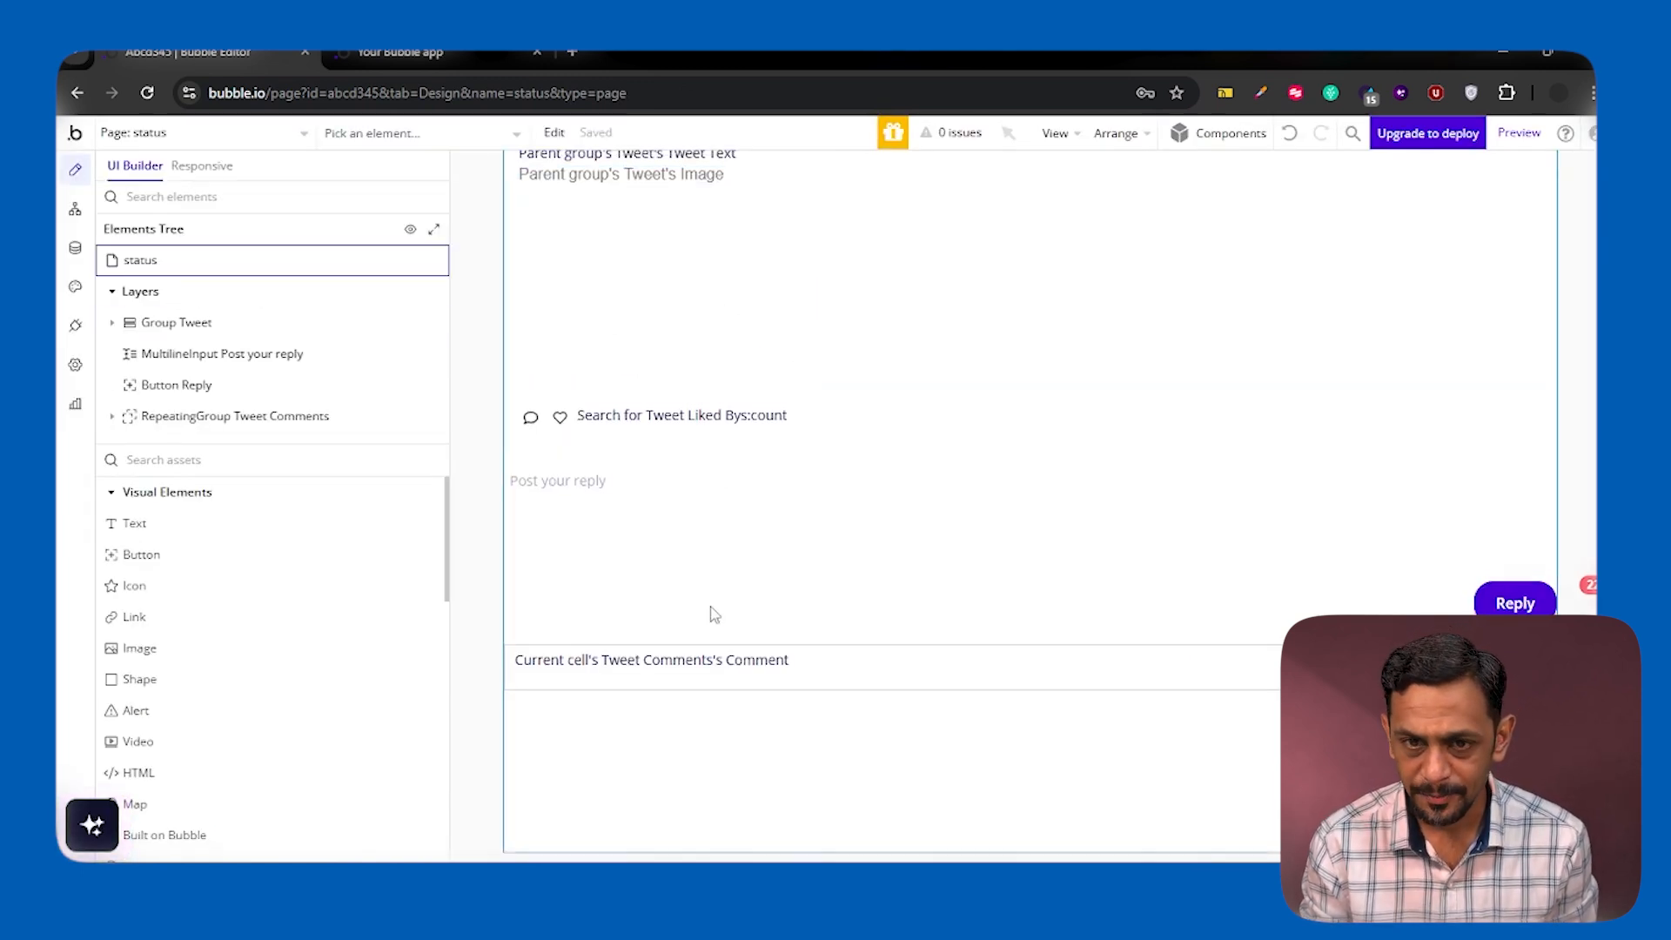
click(869, 366)
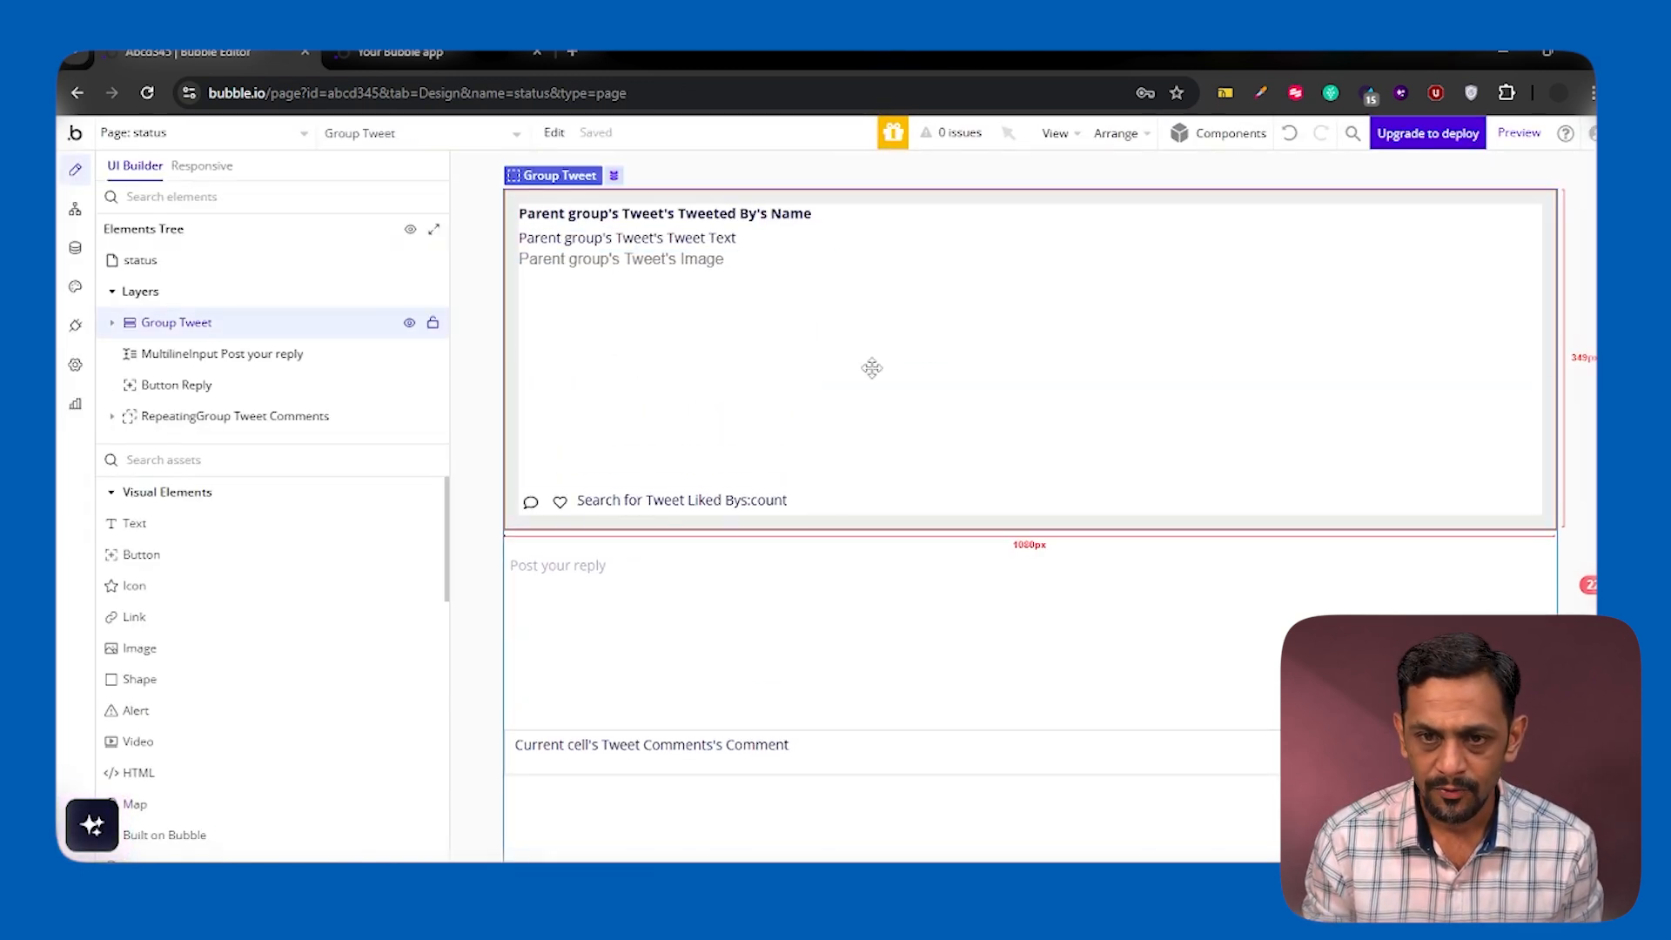
double_click(935, 343)
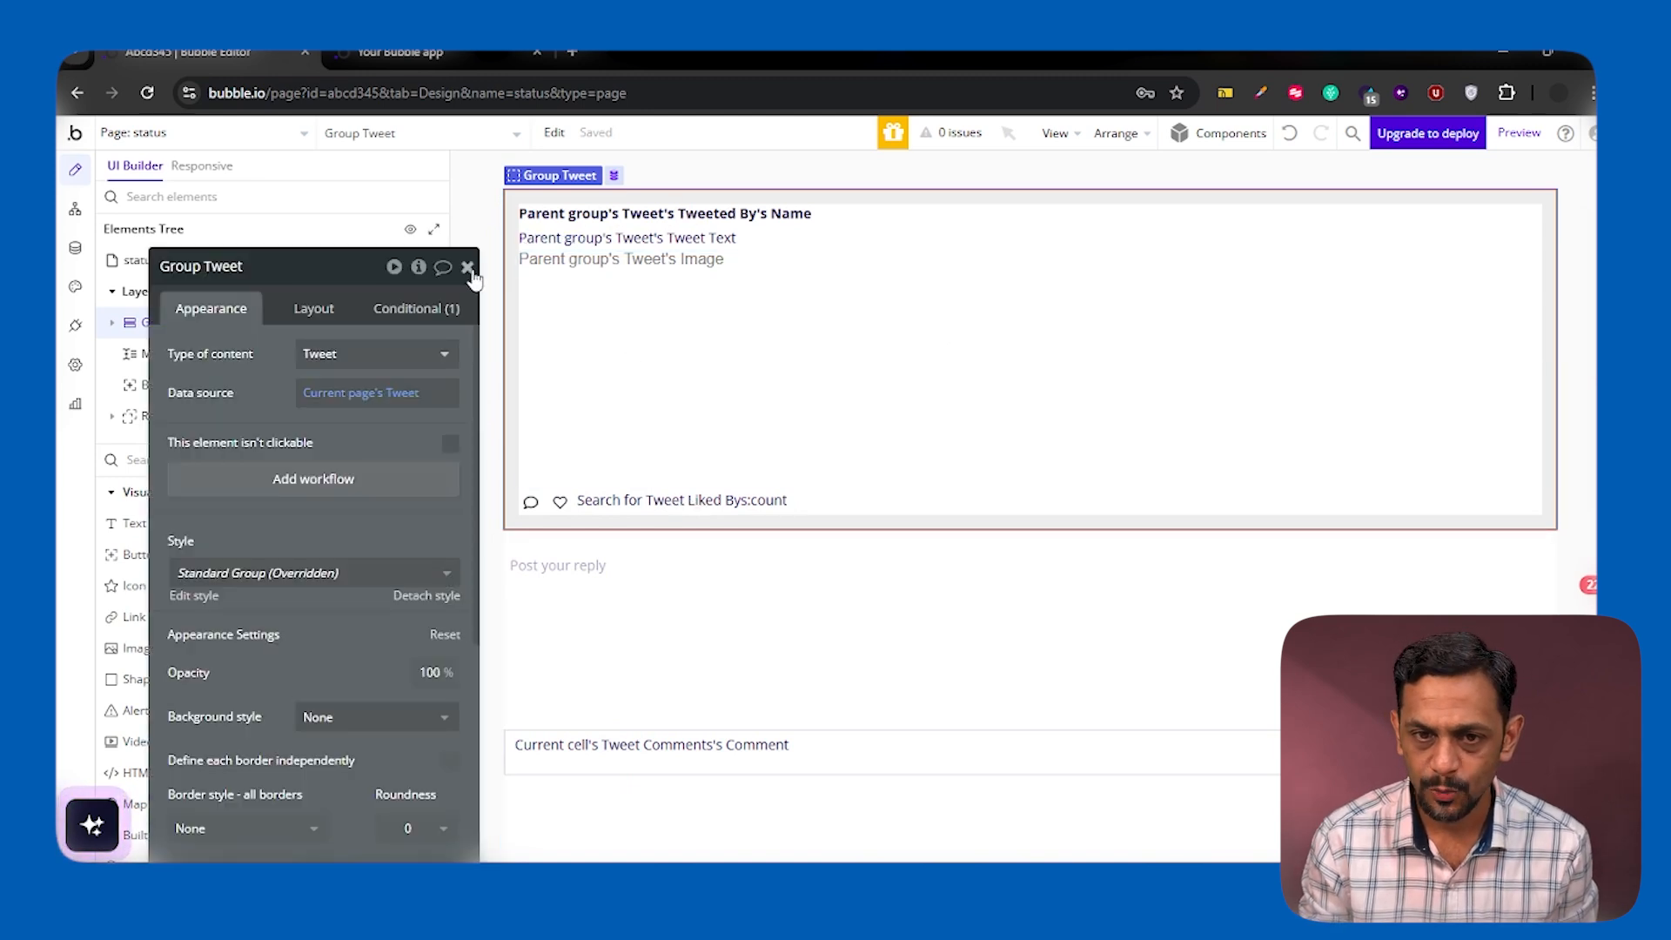
key(Delete)
Delete the reply input, Reply button and comments repeating group from the status page
click(690, 249)
double_click(633, 237)
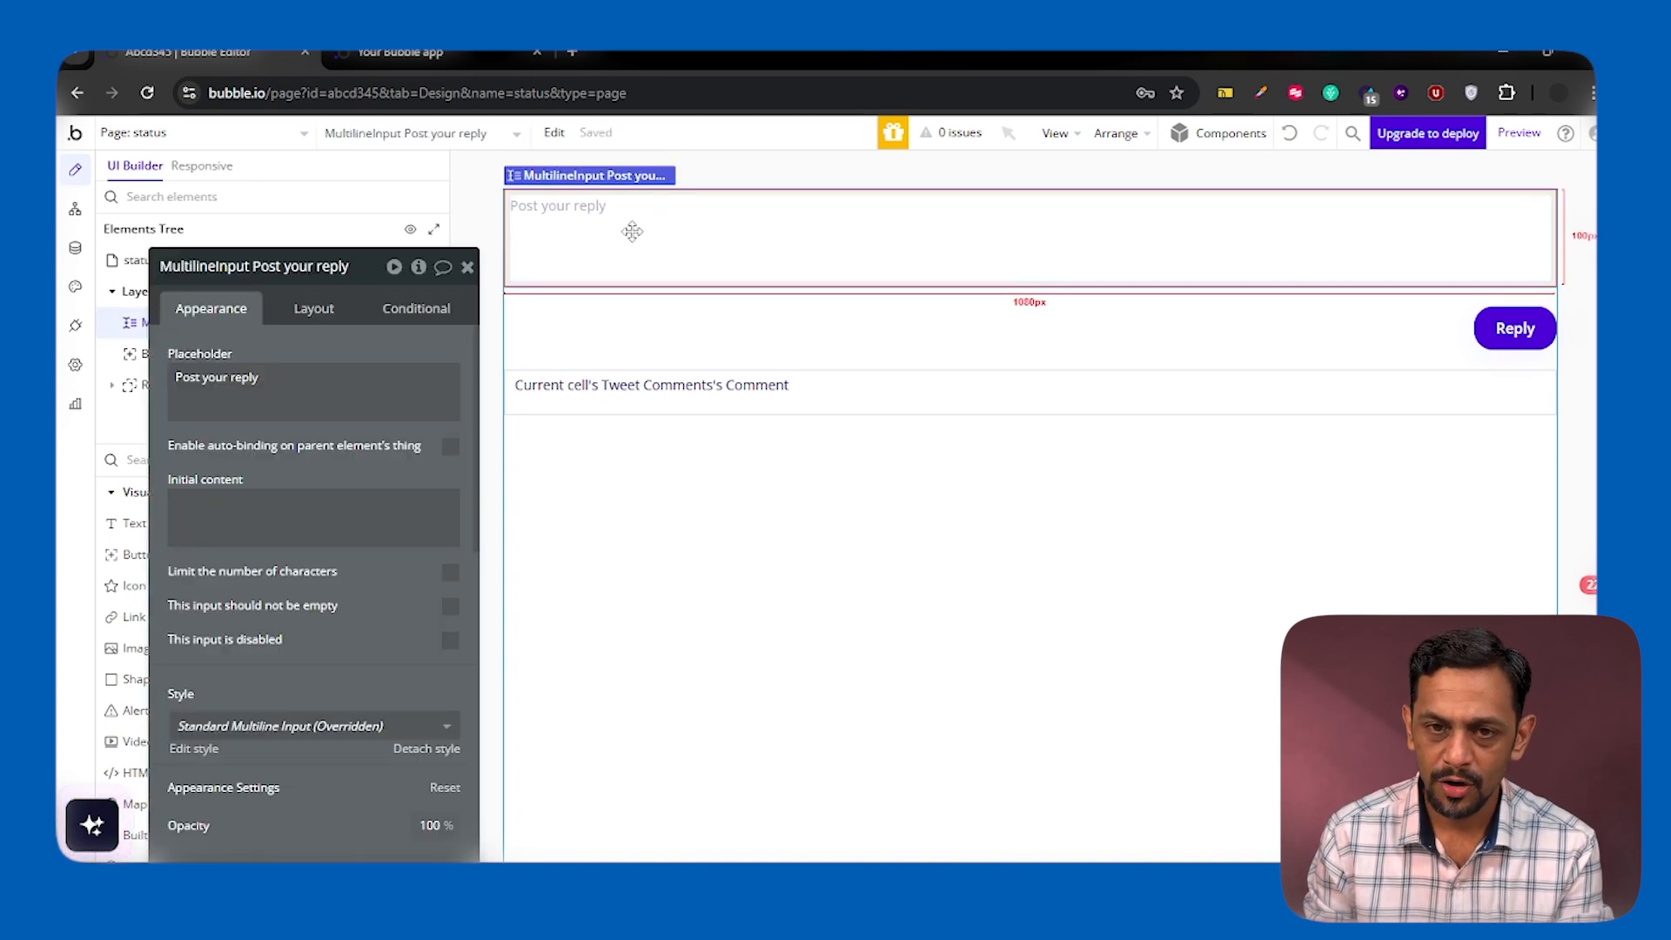
key(Delete)
double_click(1485, 215)
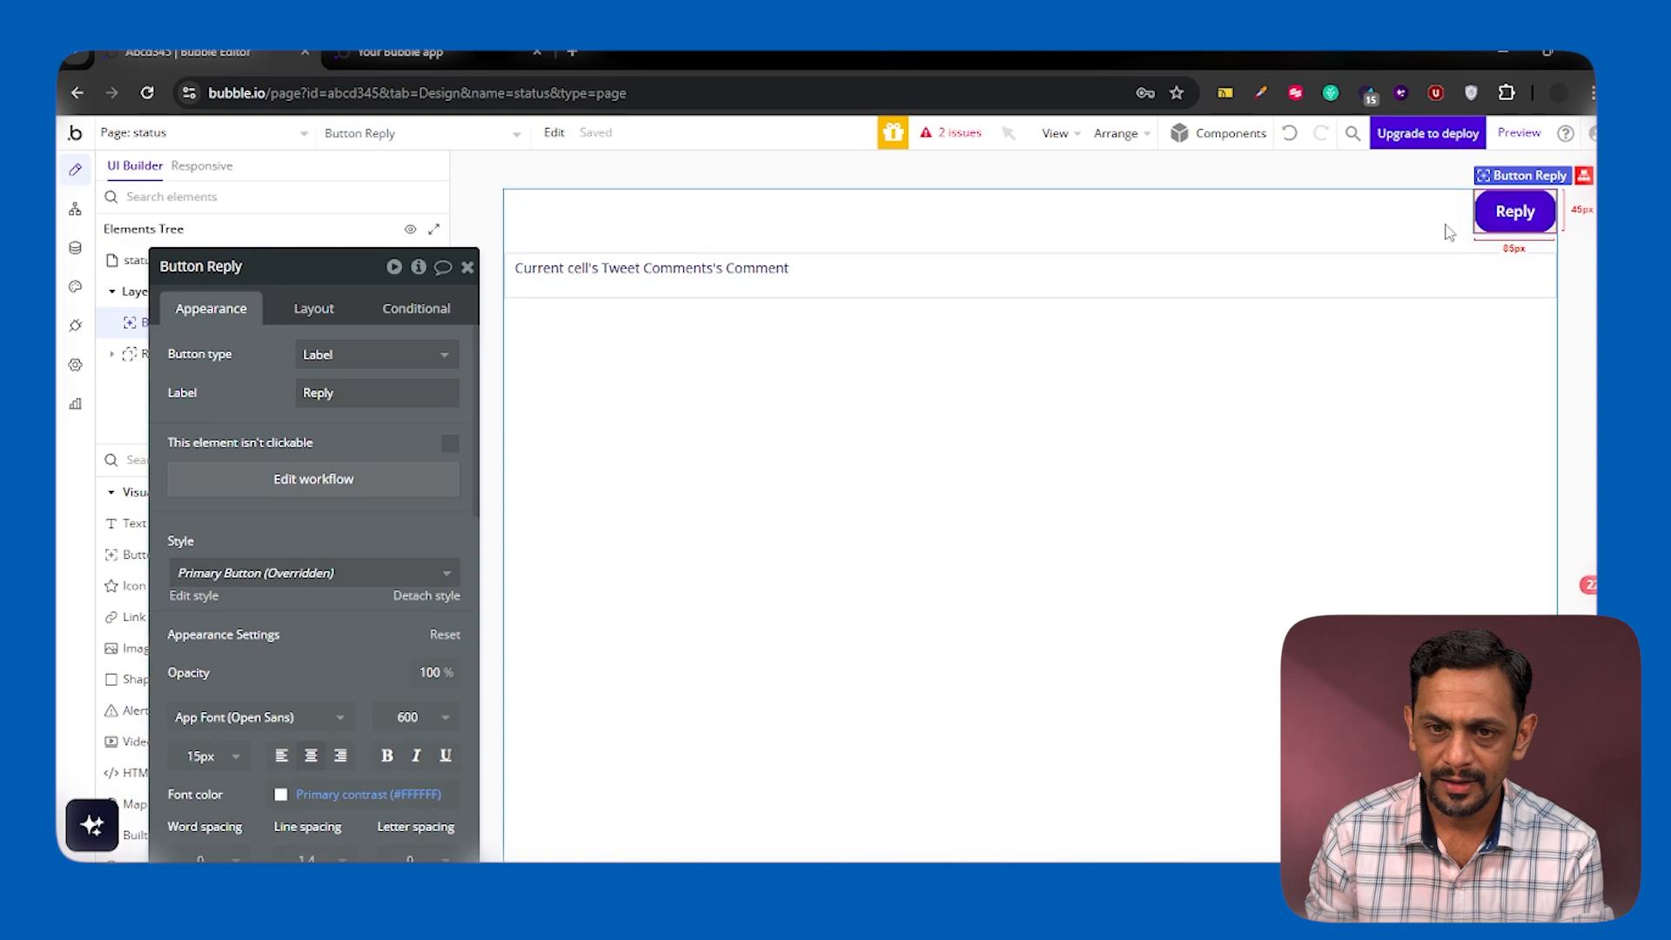
key(Delete)
double_click(902, 220)
key(Delete)
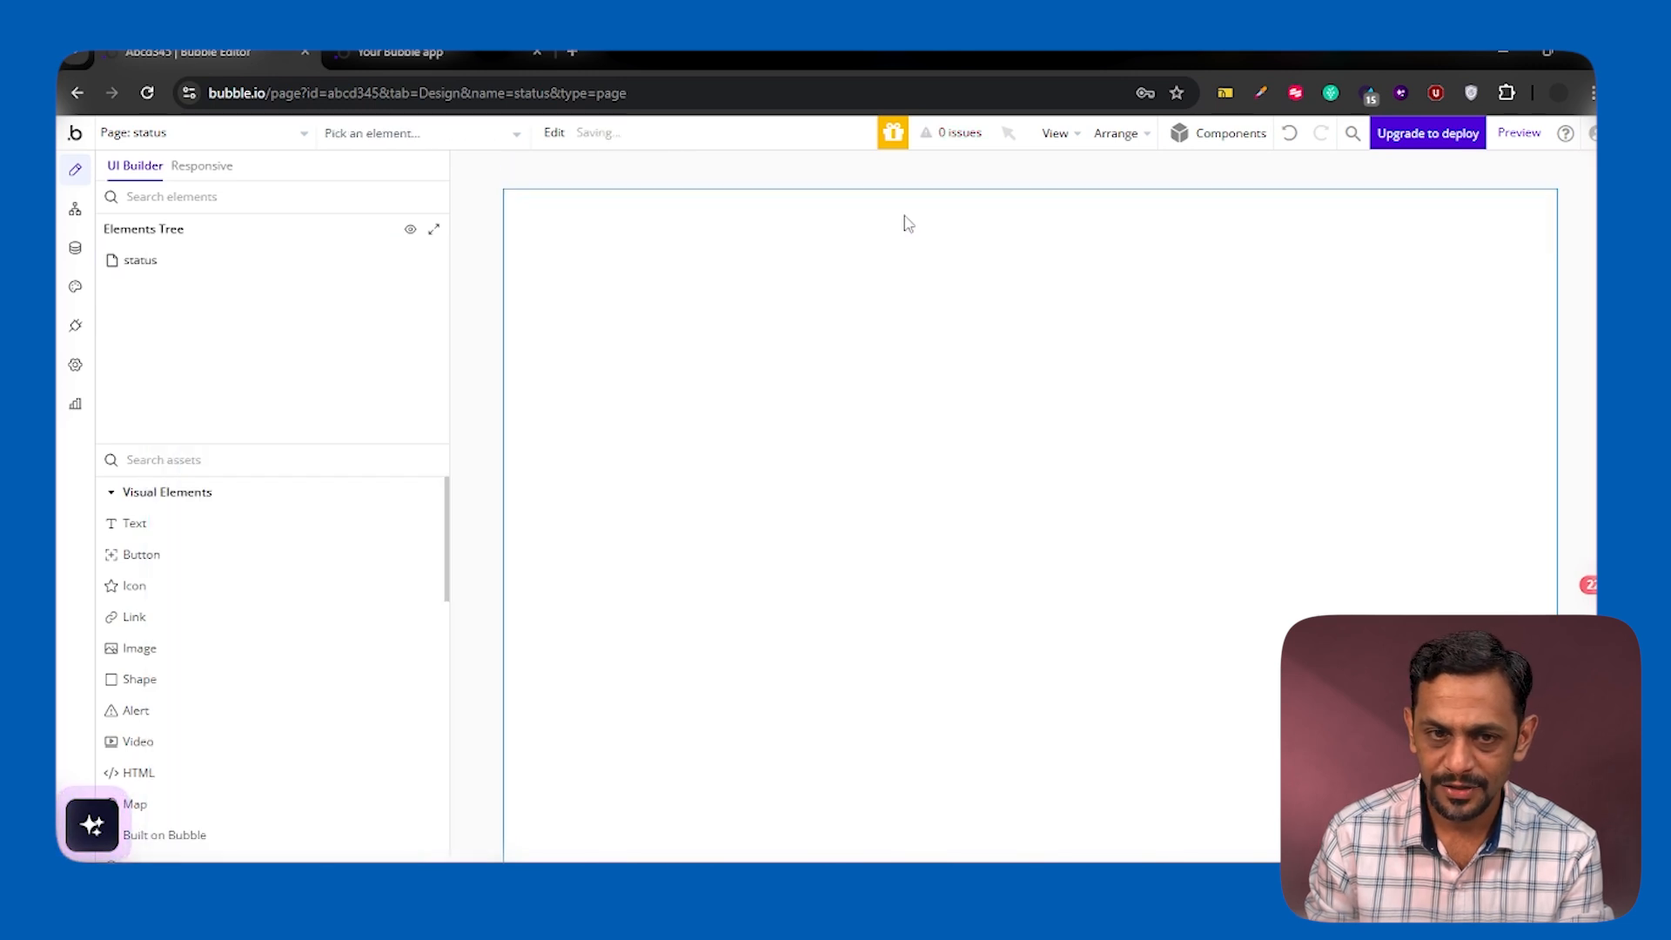
Place the each_tweet reusable element on the status page and set its data source to Current page's Tweet
click(319, 461)
text(each)
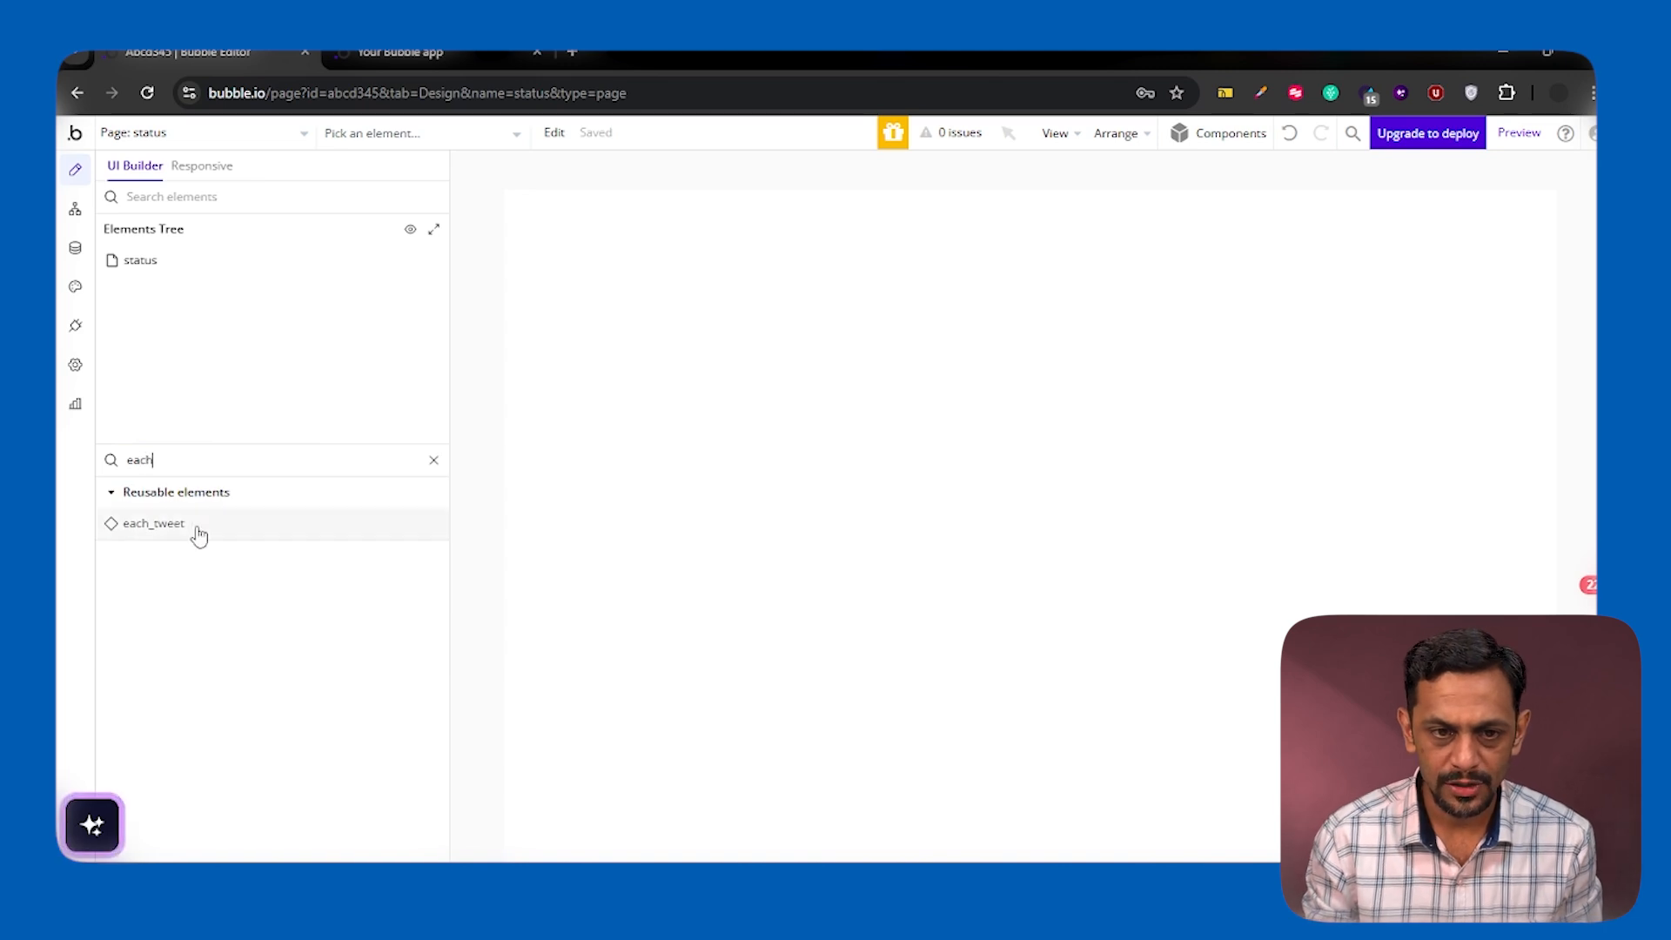
drag(197, 533, 638, 315)
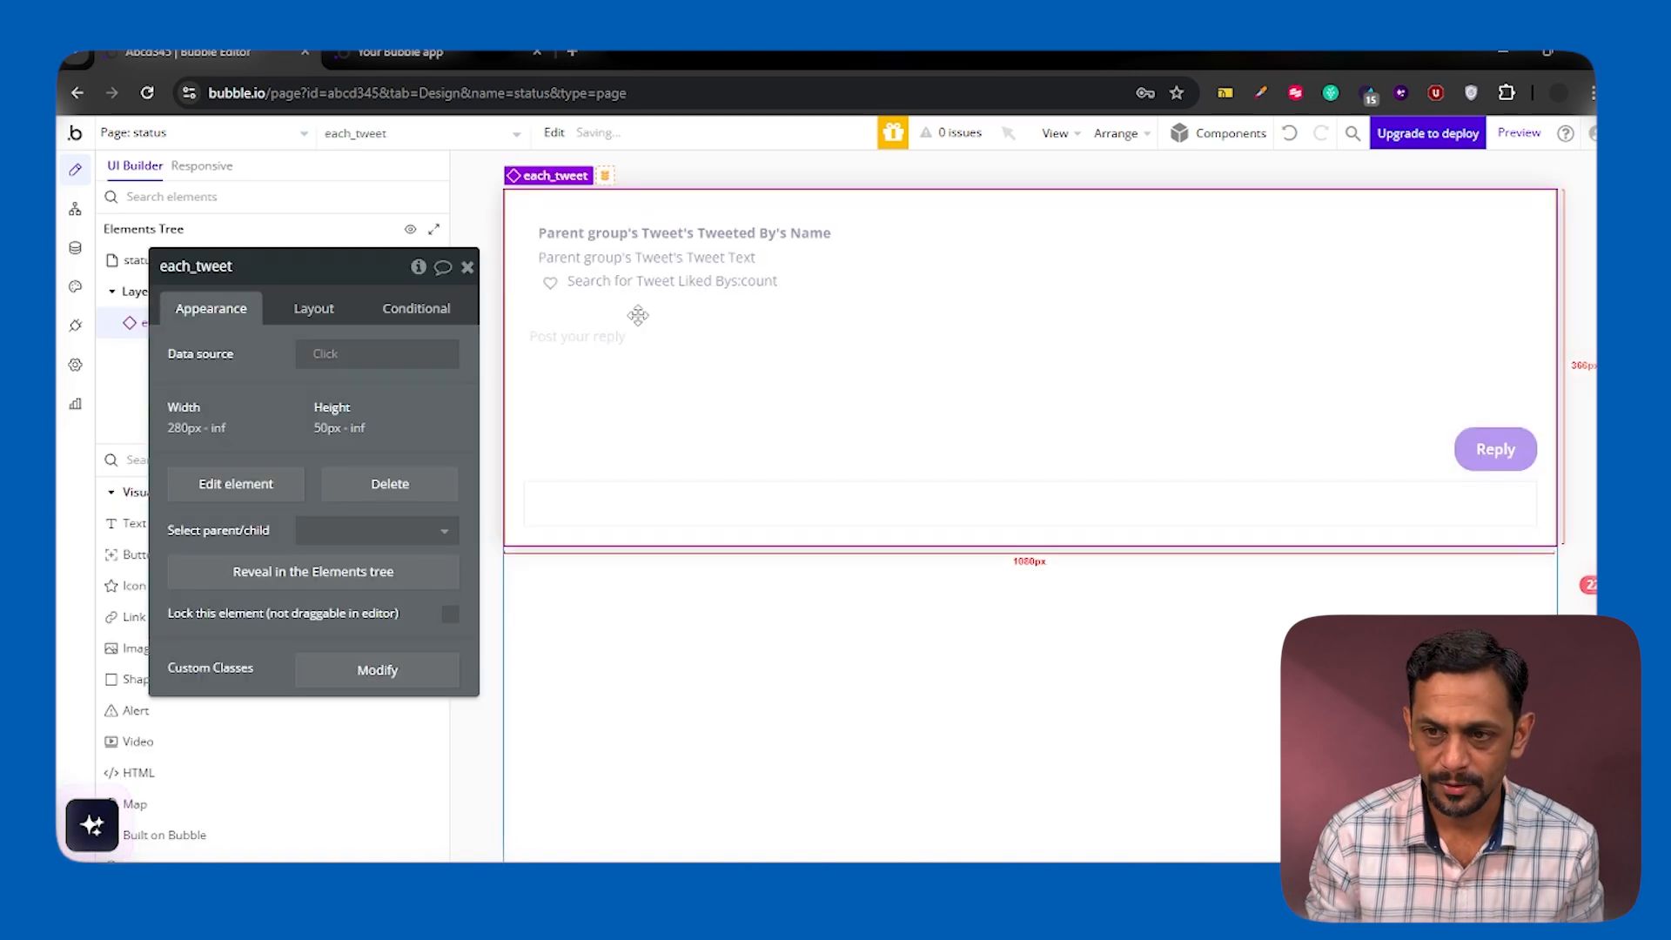
click(330, 357)
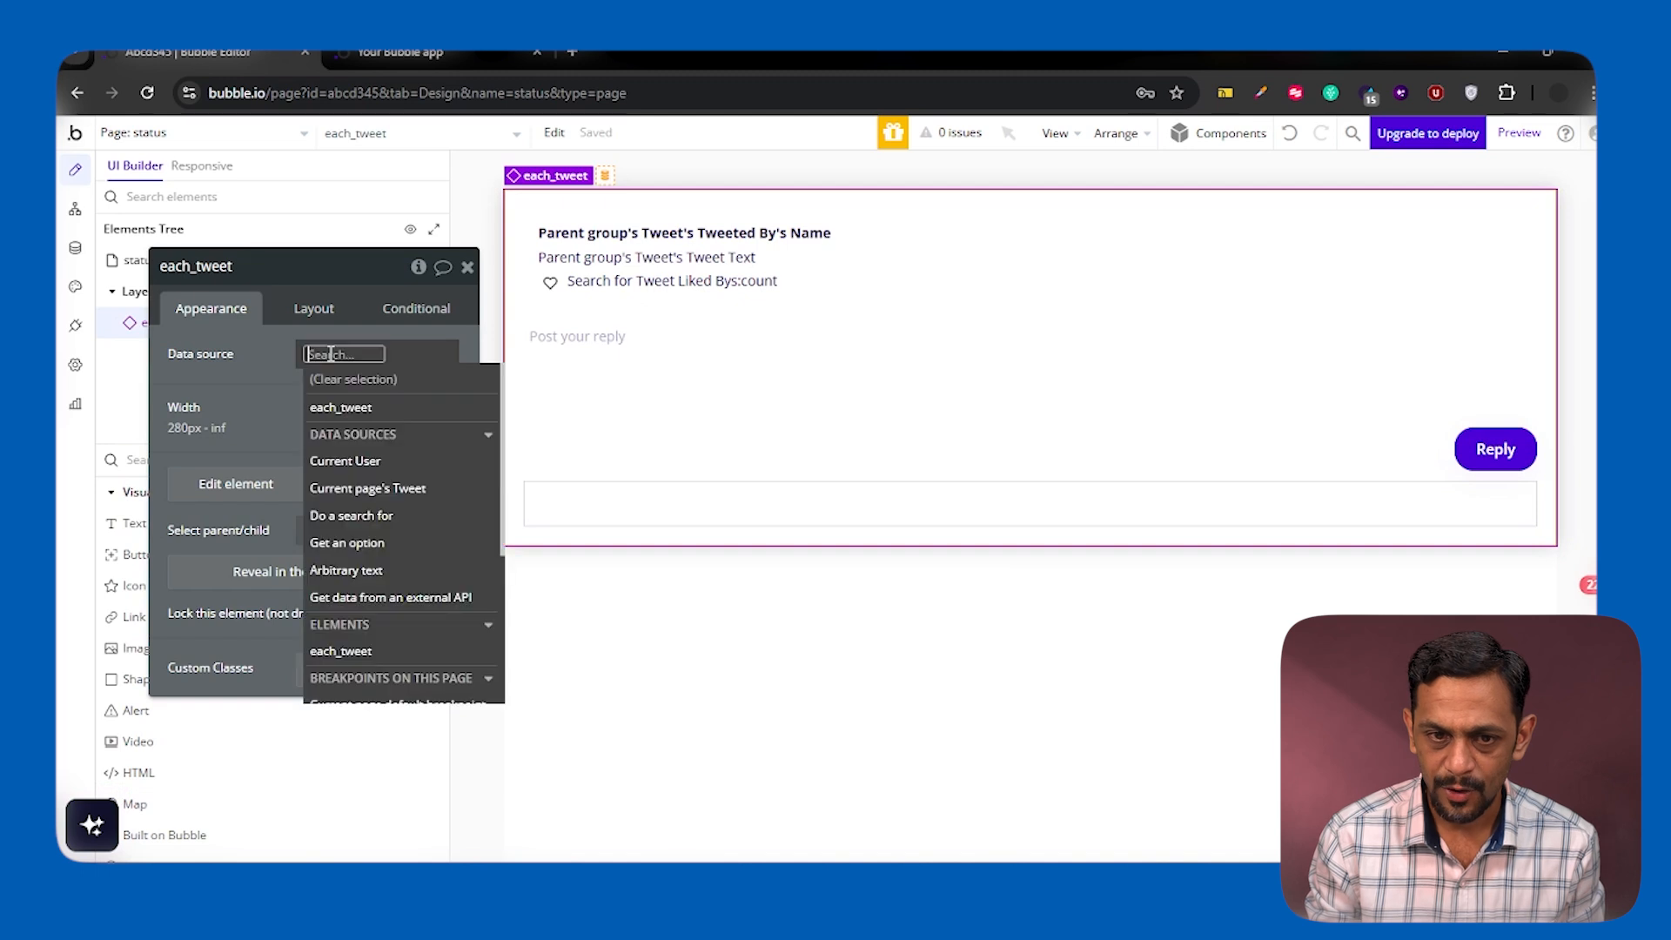
click(368, 491)
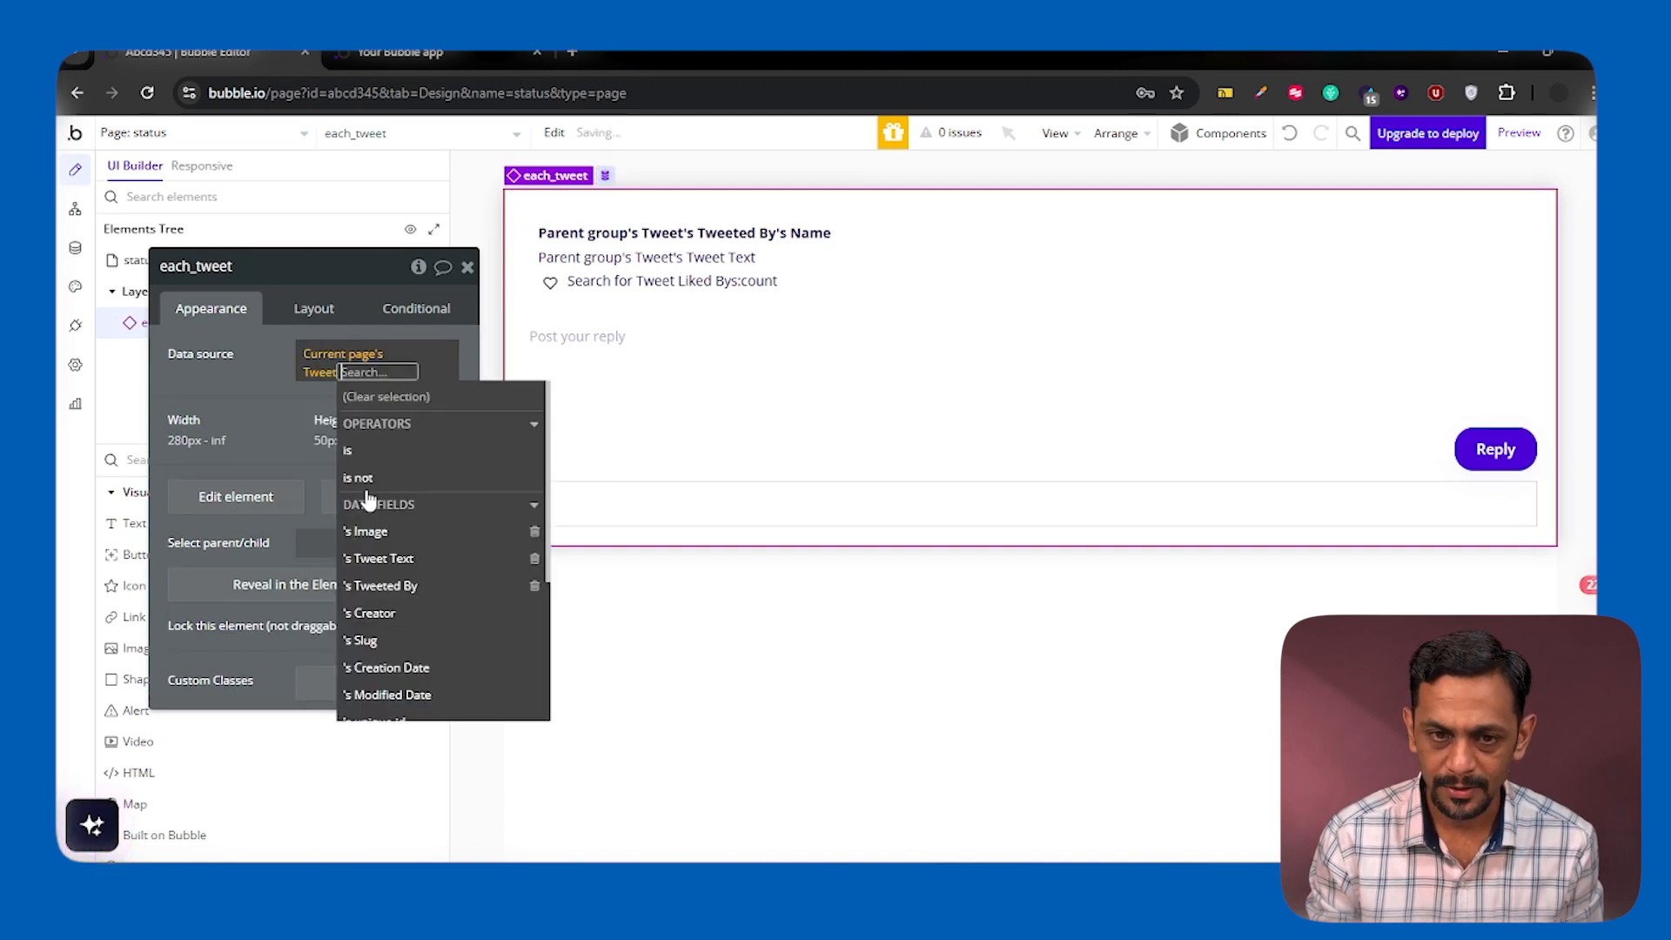
click(269, 377)
Switch to the running app and open the first tweet to check its status page
click(395, 58)
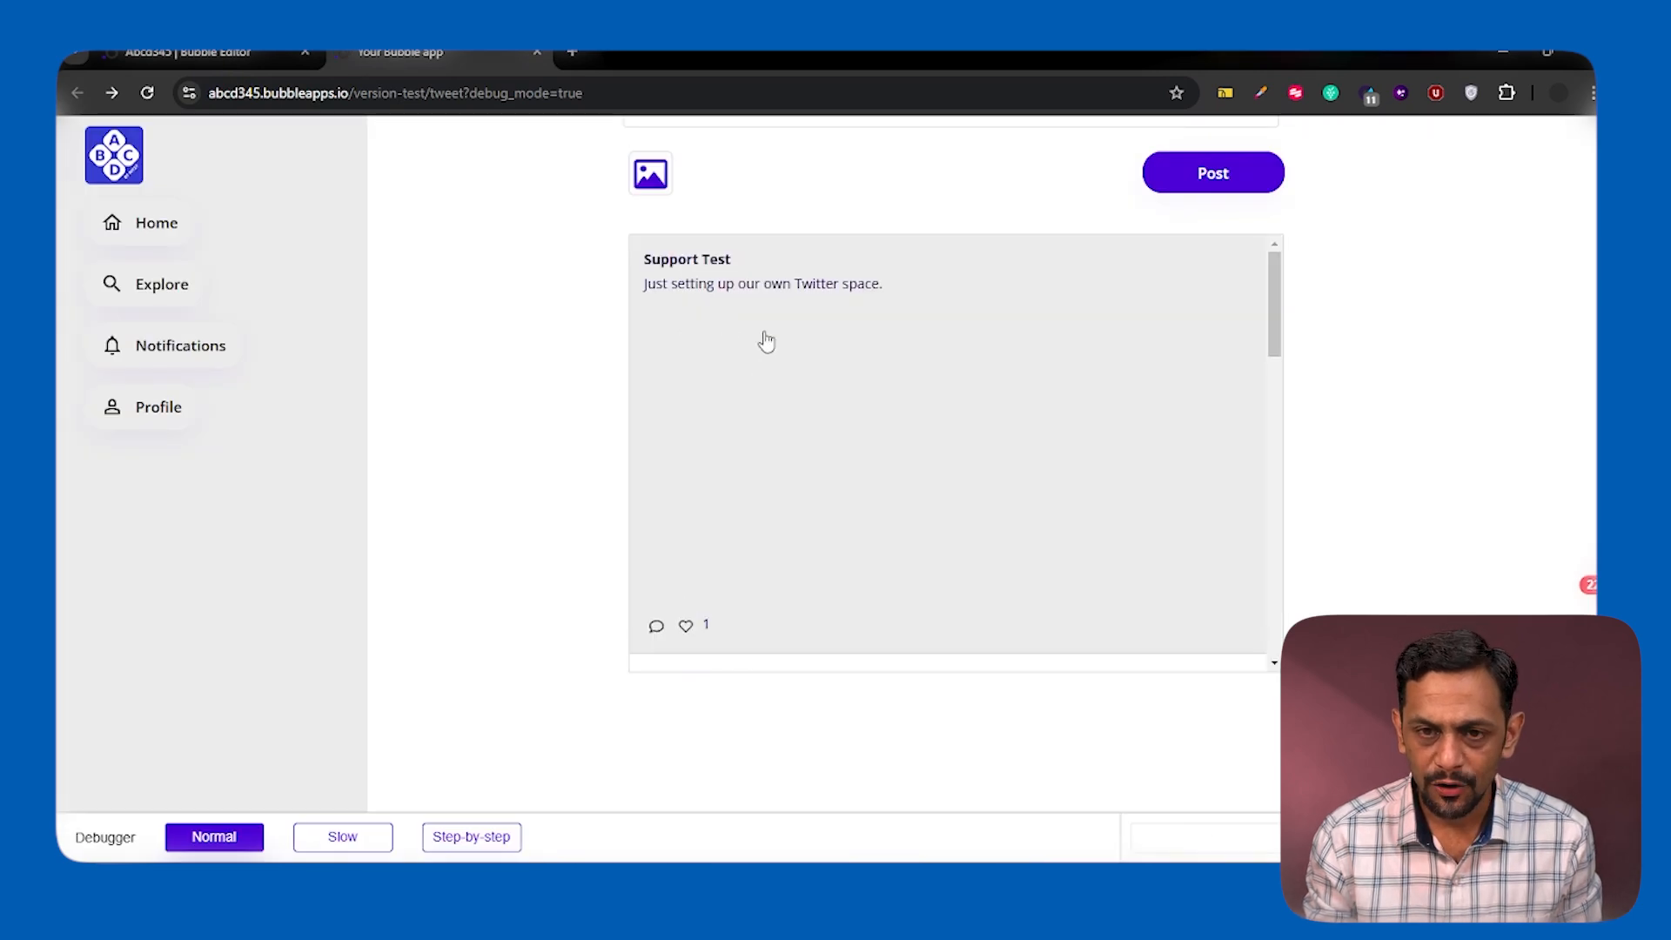
click(731, 349)
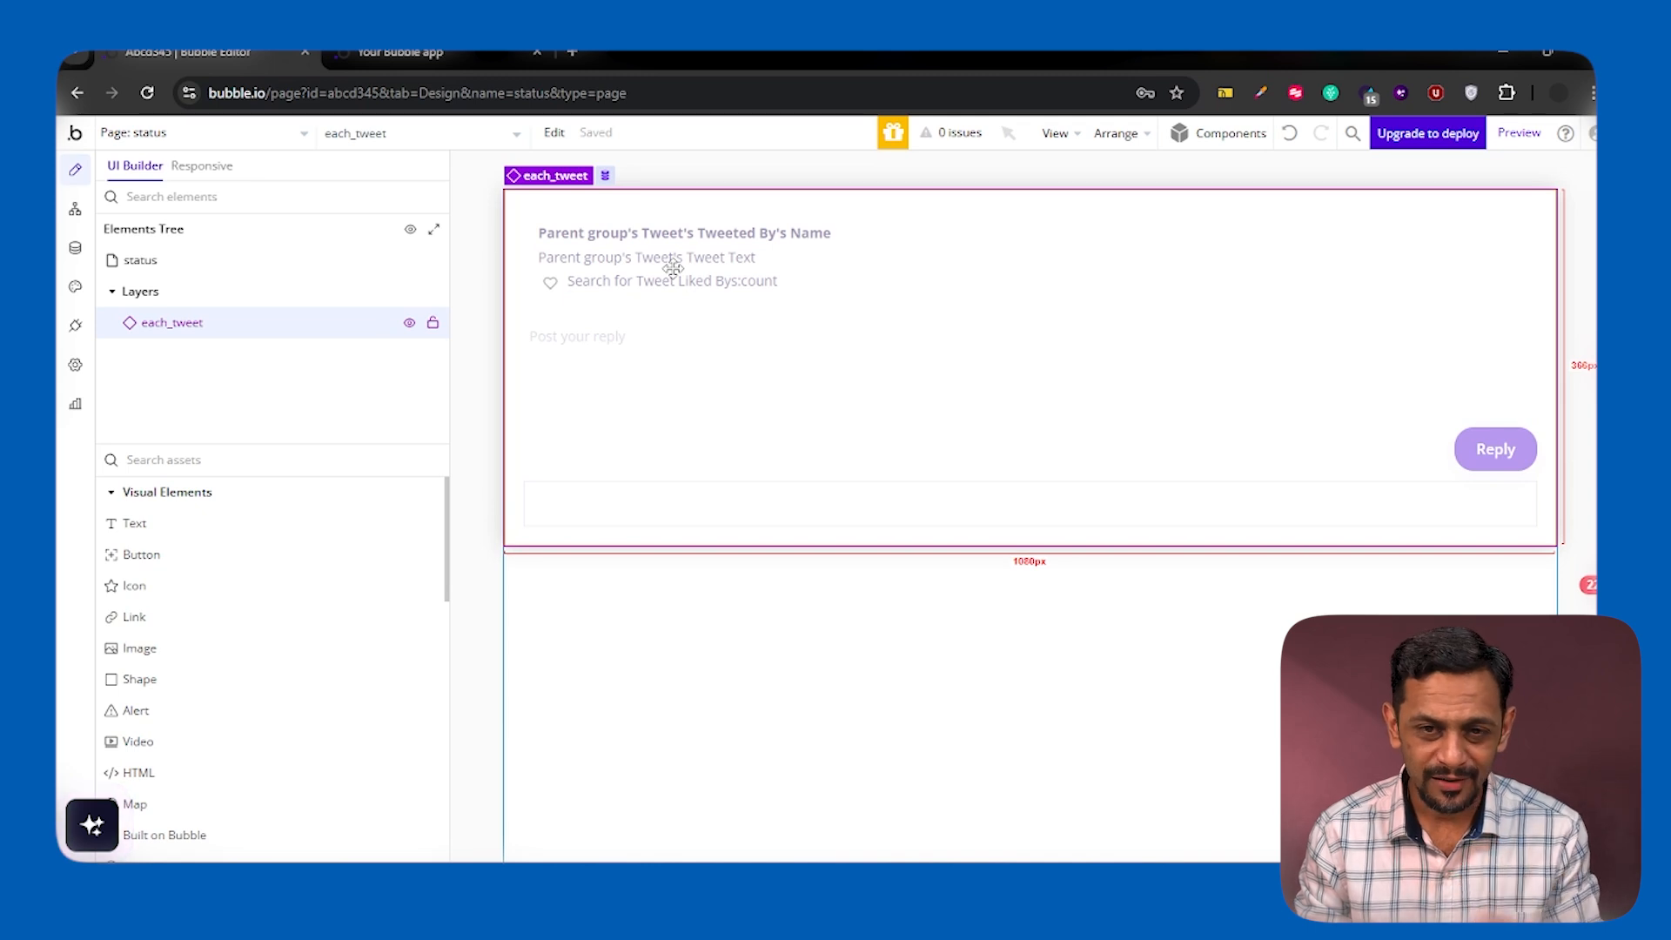
Open the each_tweet element for editing and convert its inner Group Tweet into a reusable element named original_tweet
double_click(676, 274)
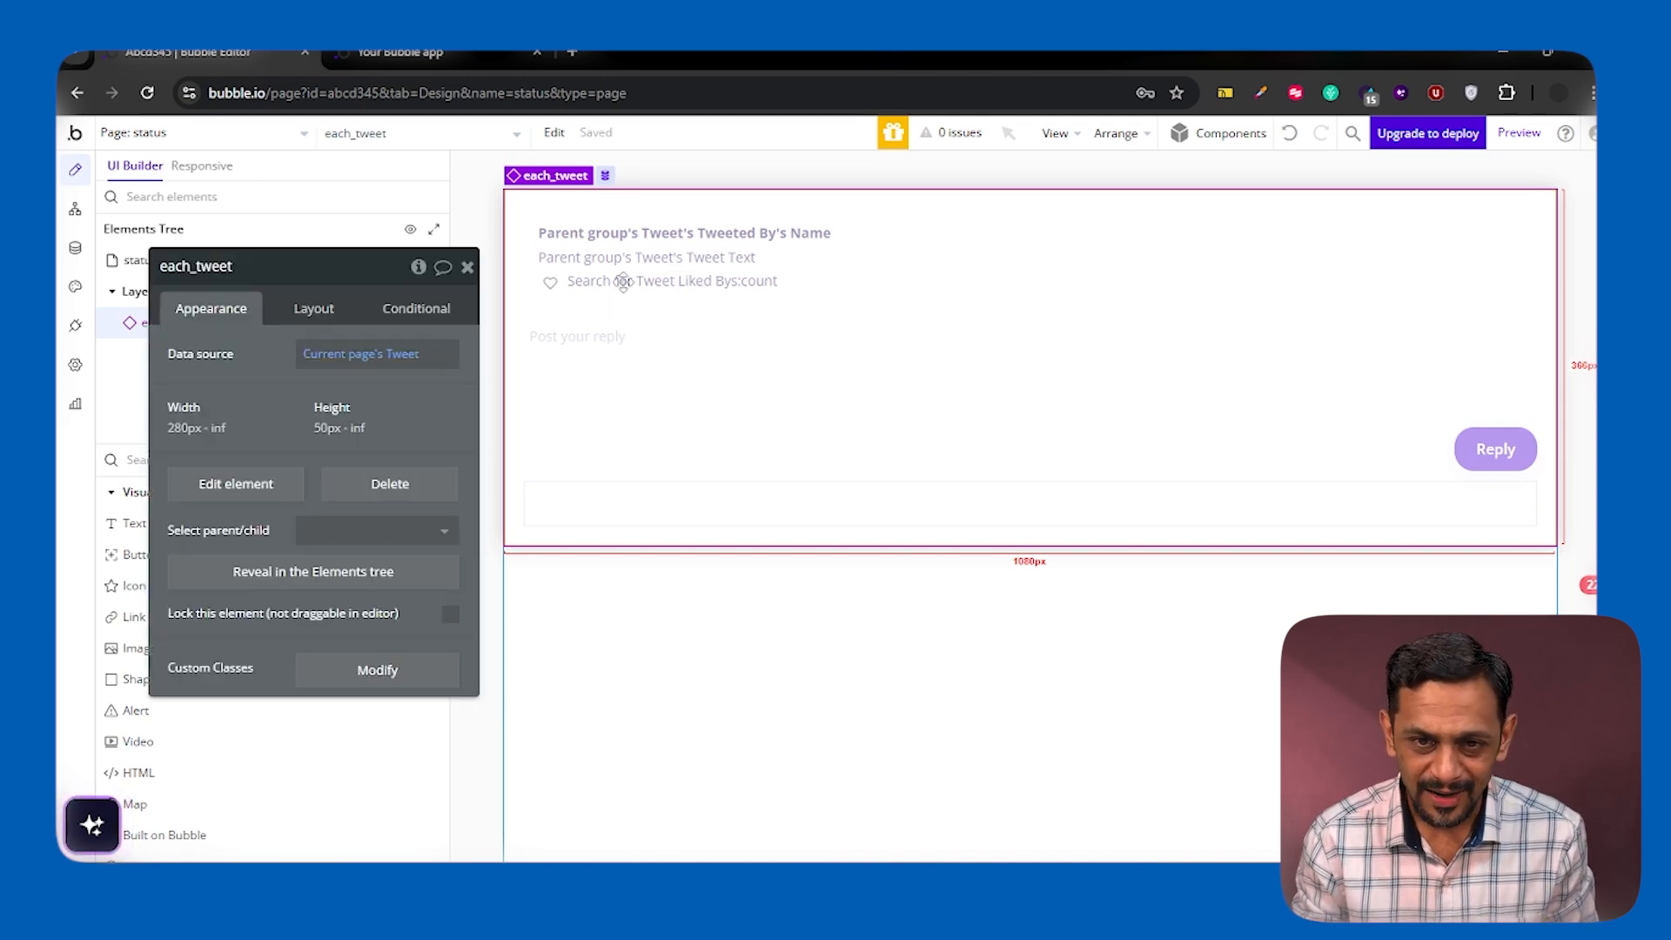
click(248, 490)
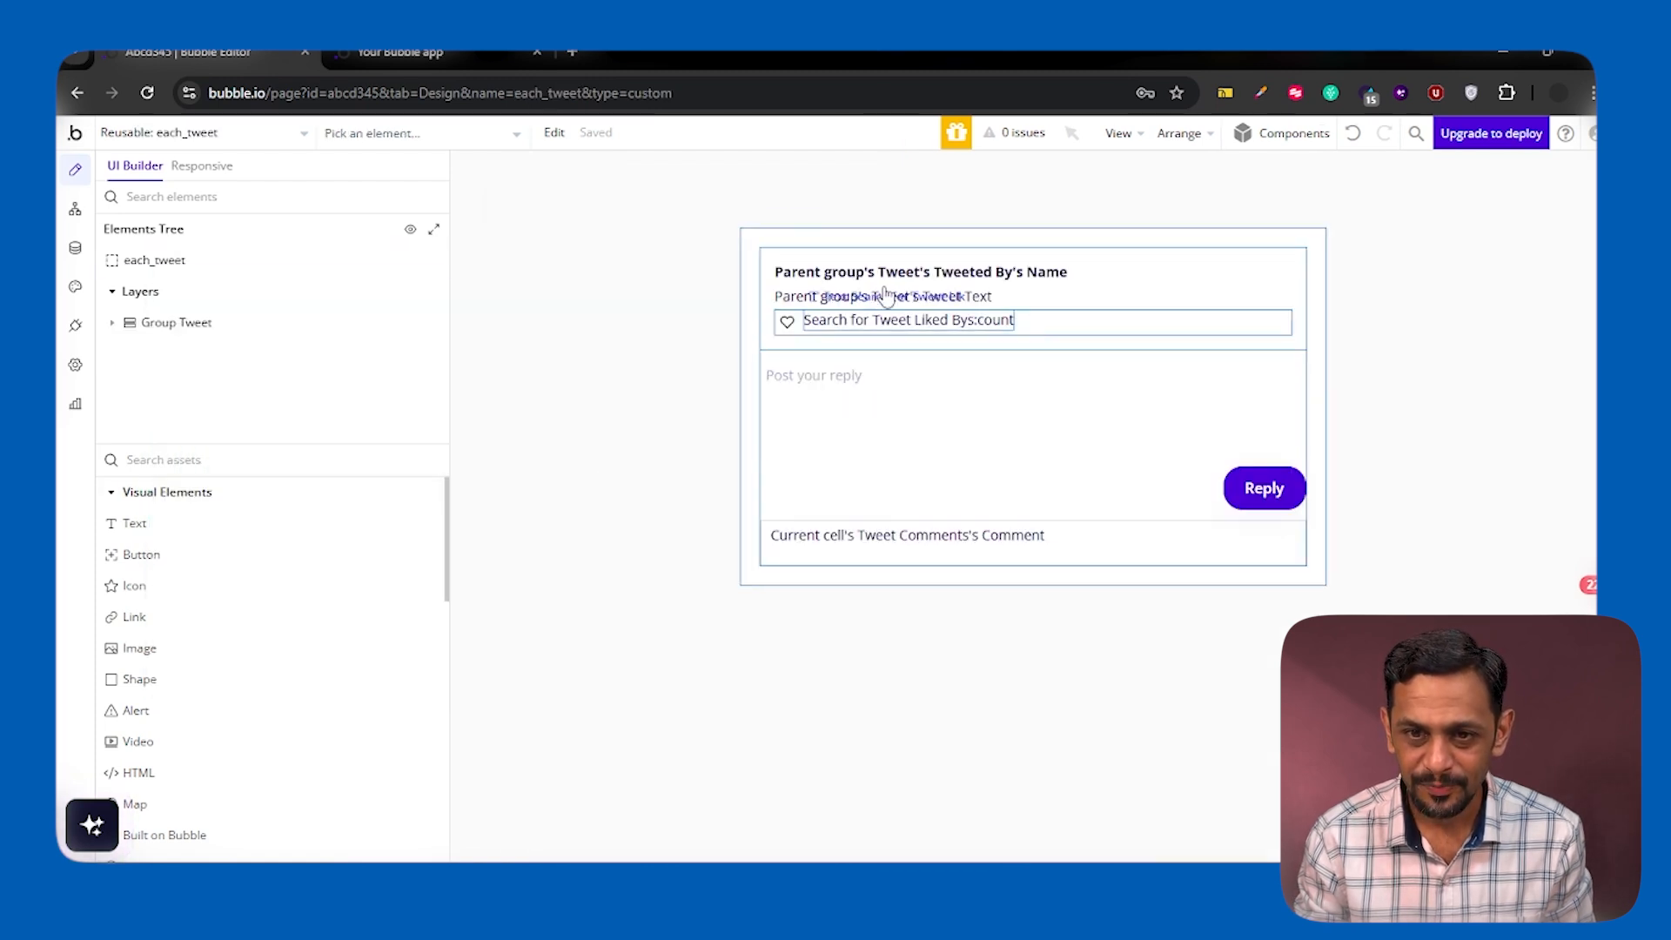
double_click(770, 298)
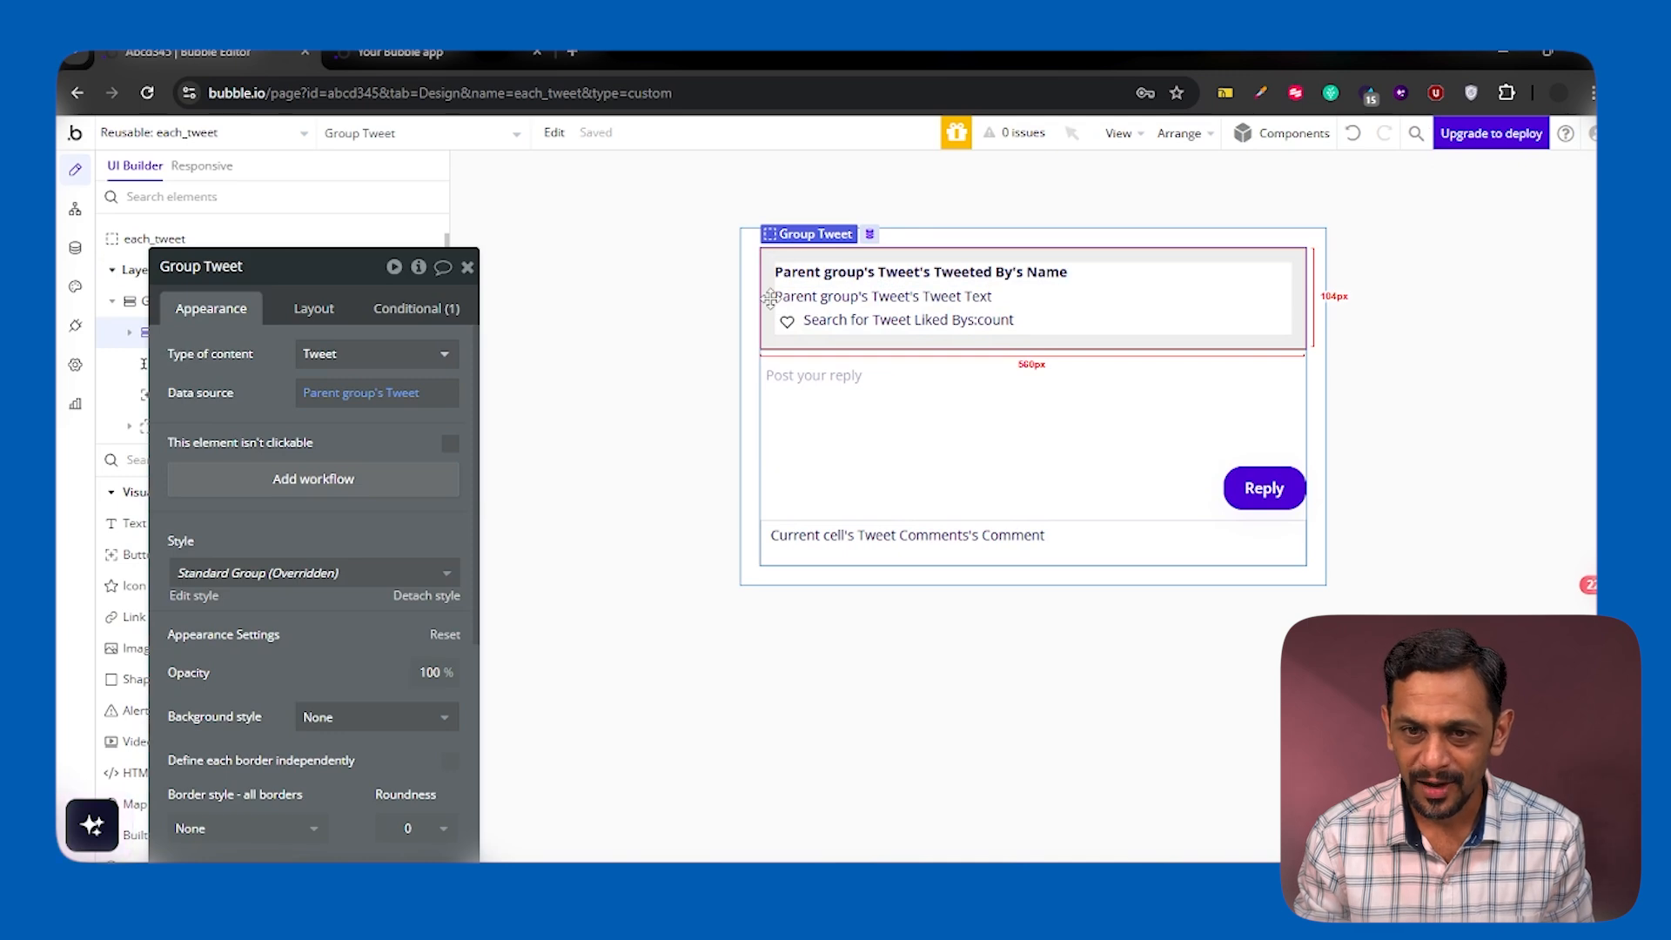
right_click(771, 303)
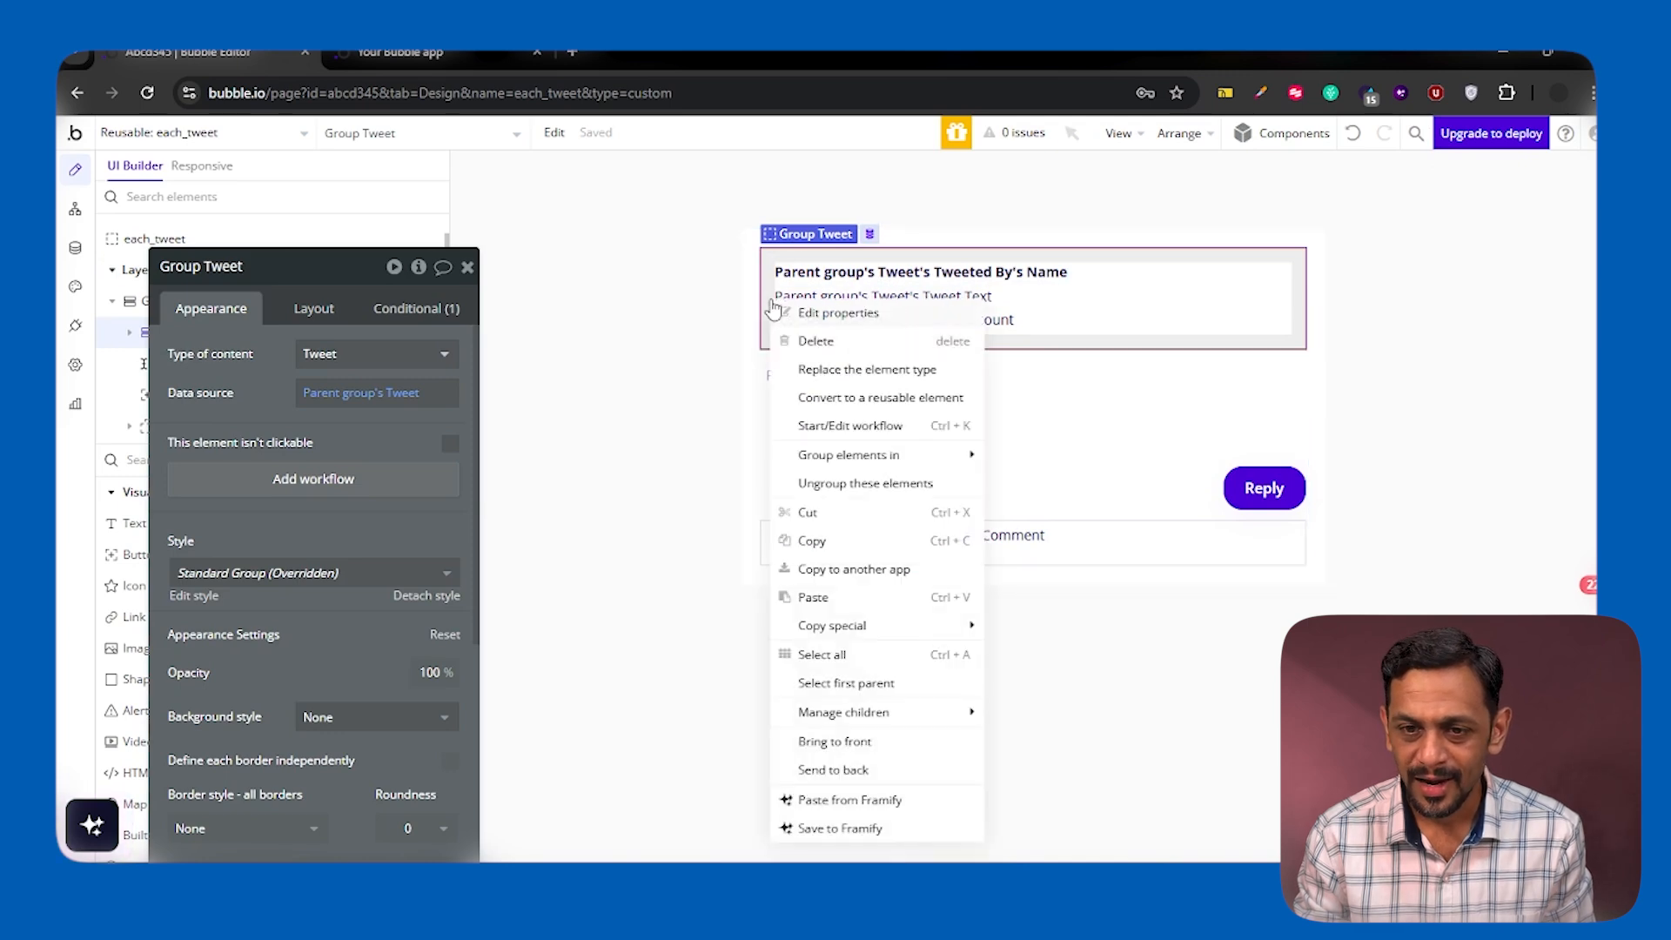
click(825, 403)
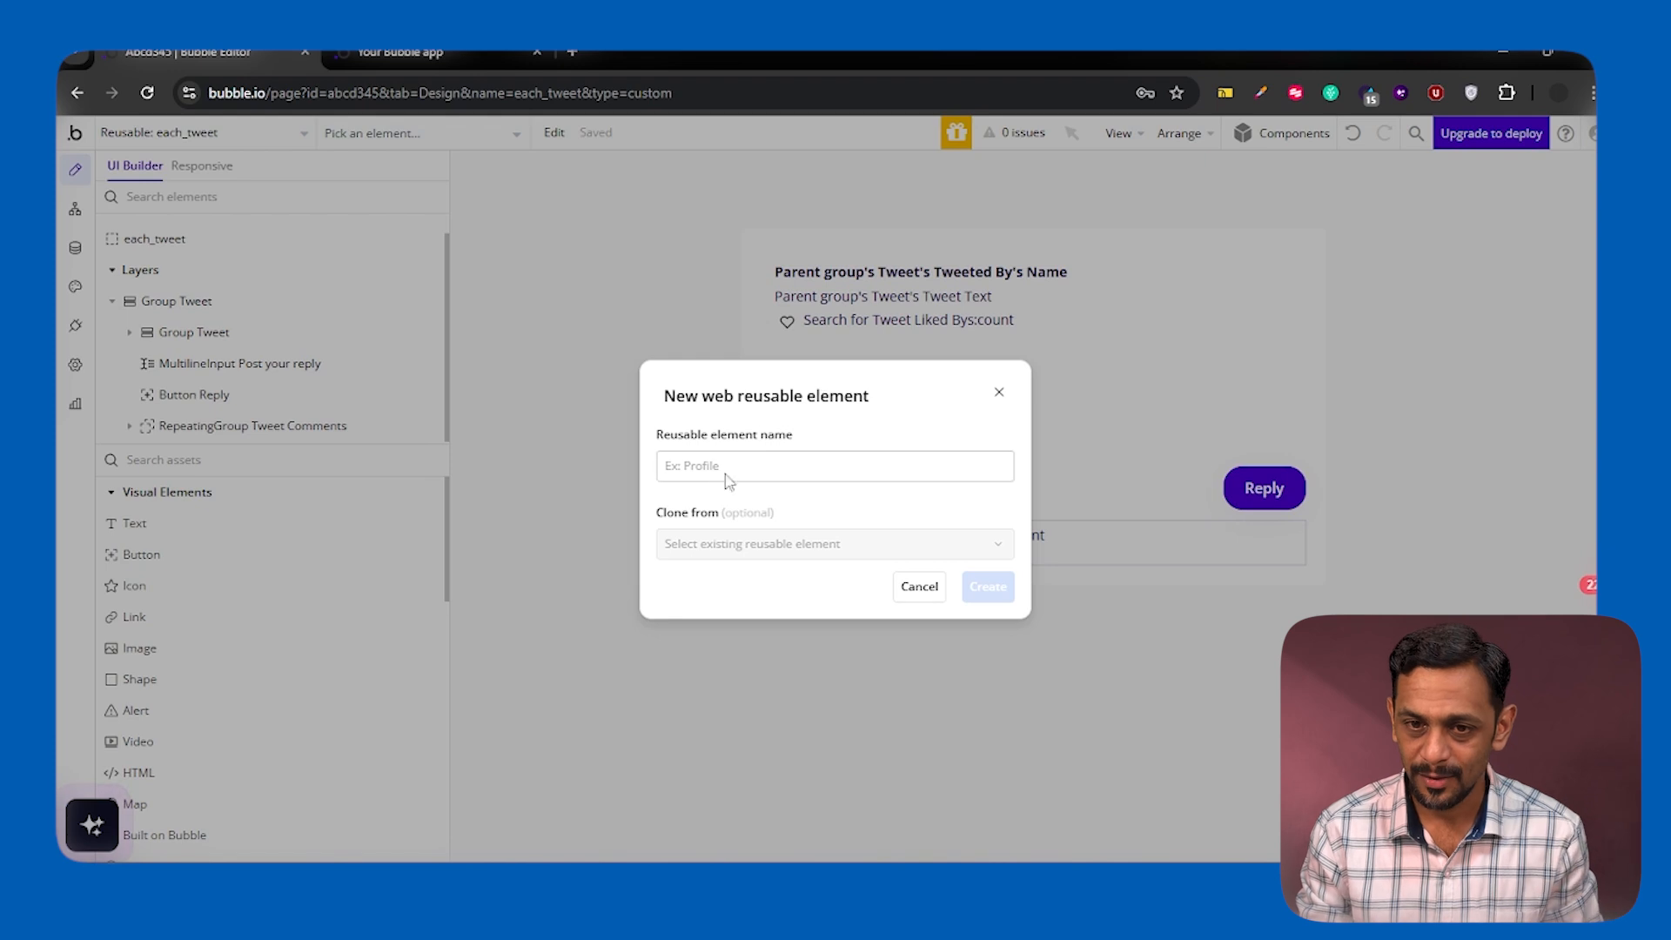
click(726, 470)
text(original_tweet)
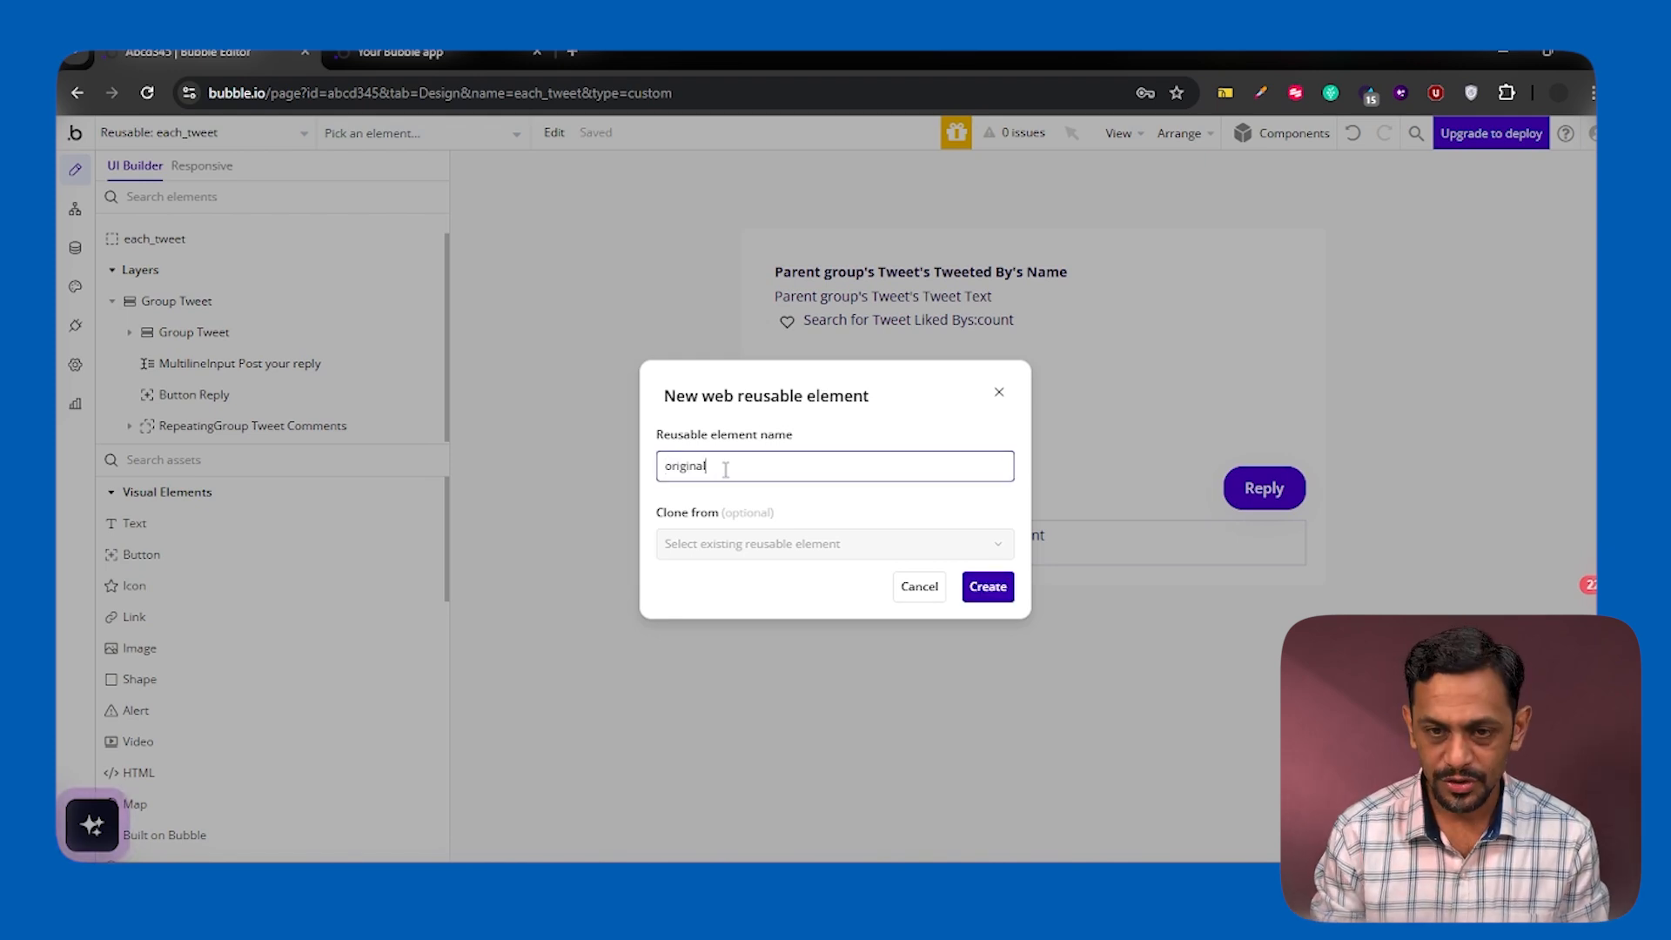
click(987, 589)
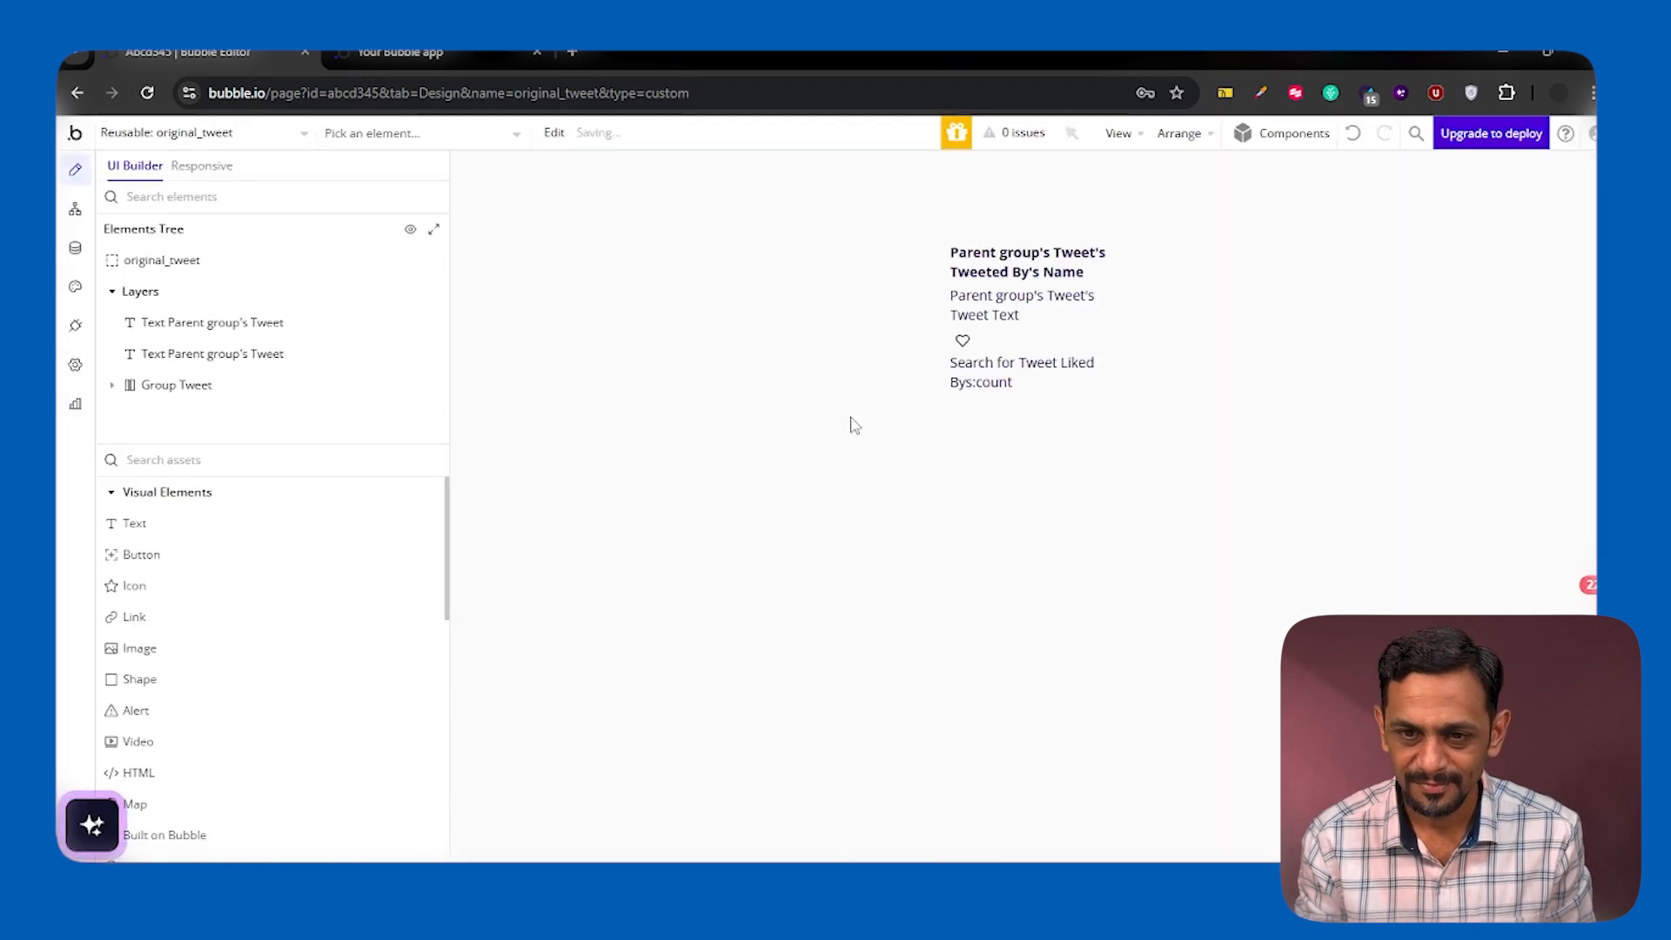
Increase the default builder width of the original_tweet element so its contents fit on single lines
double_click(228, 263)
click(319, 309)
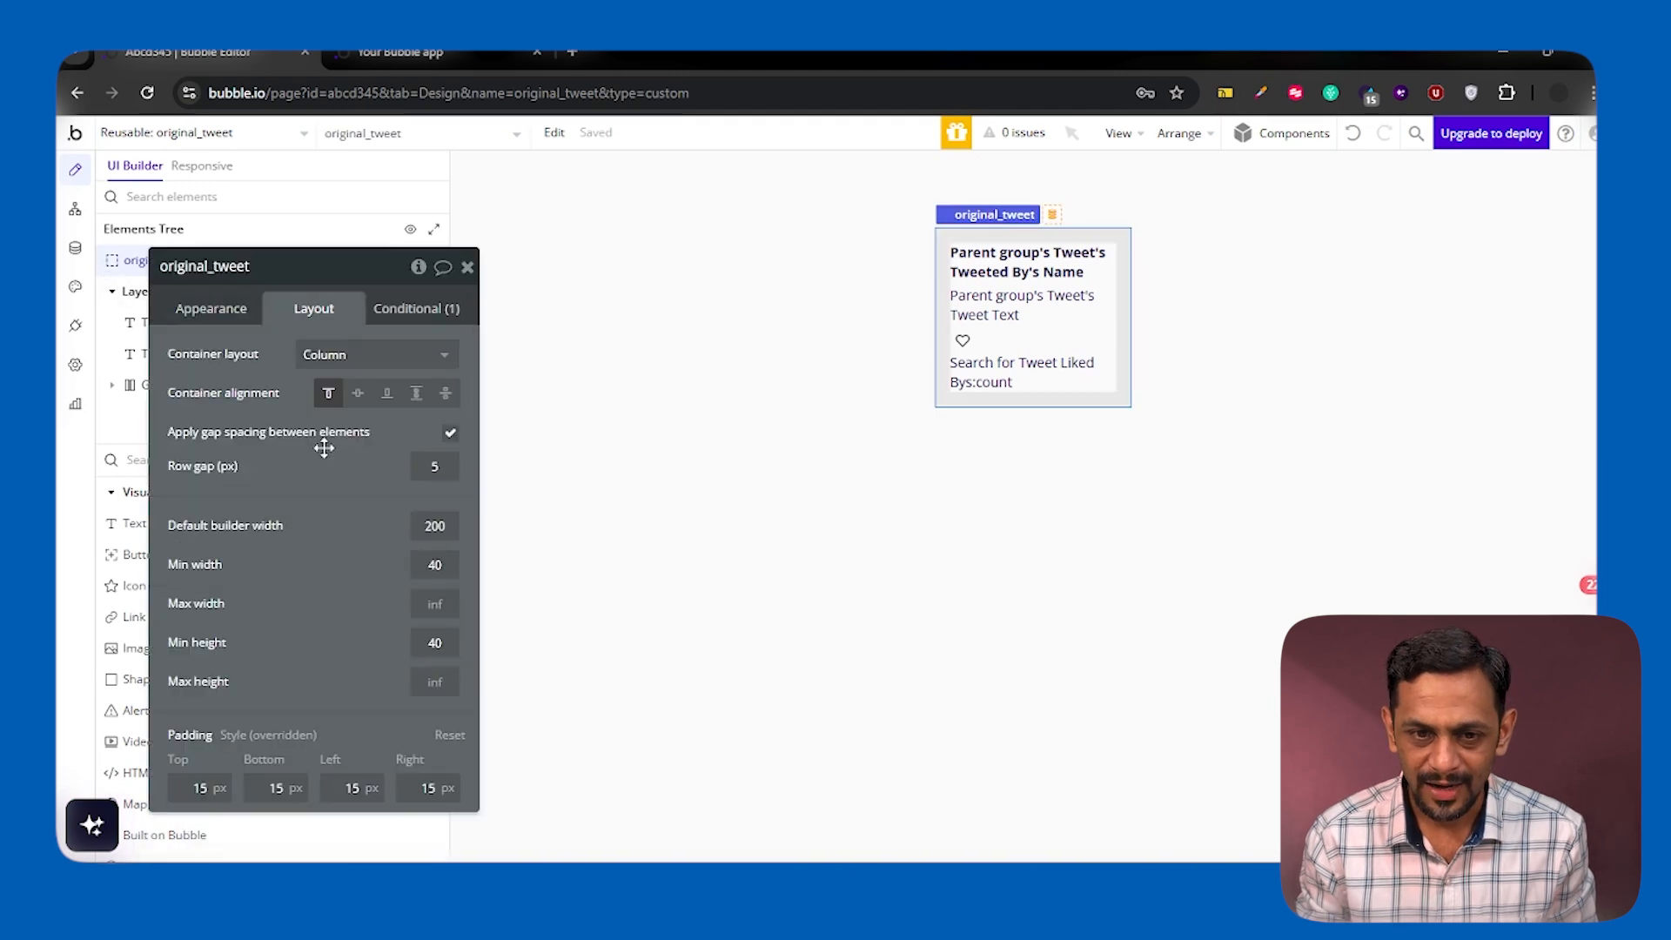
drag(324, 448, 482, 350)
click(596, 428)
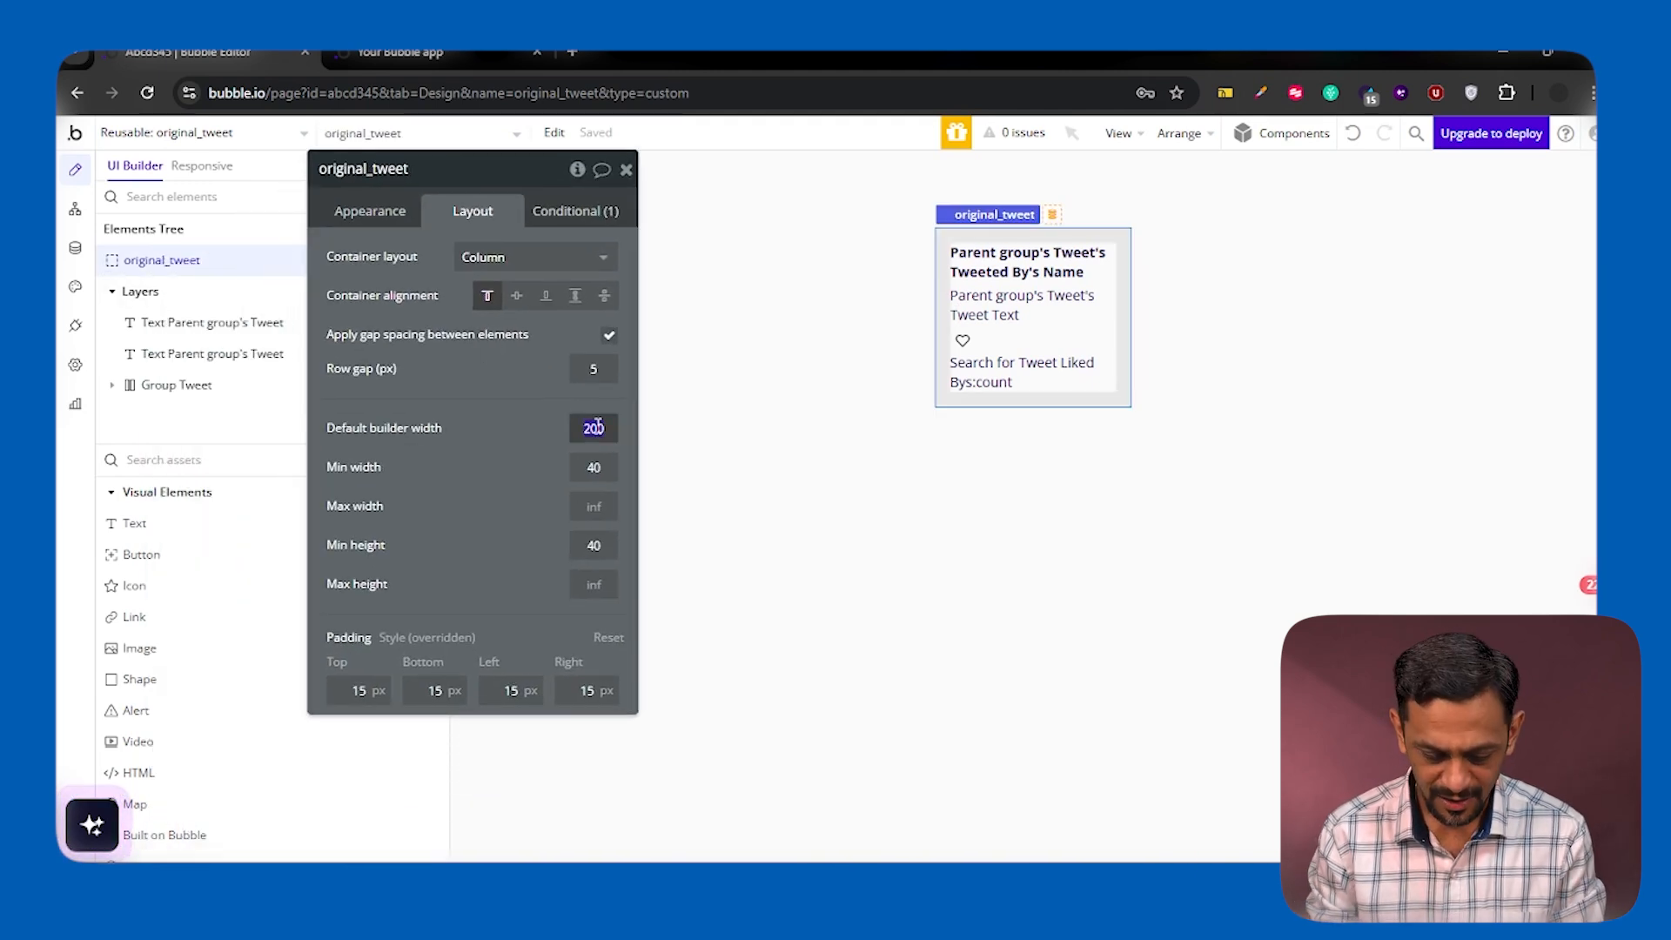
drag(515, 449, 511, 451)
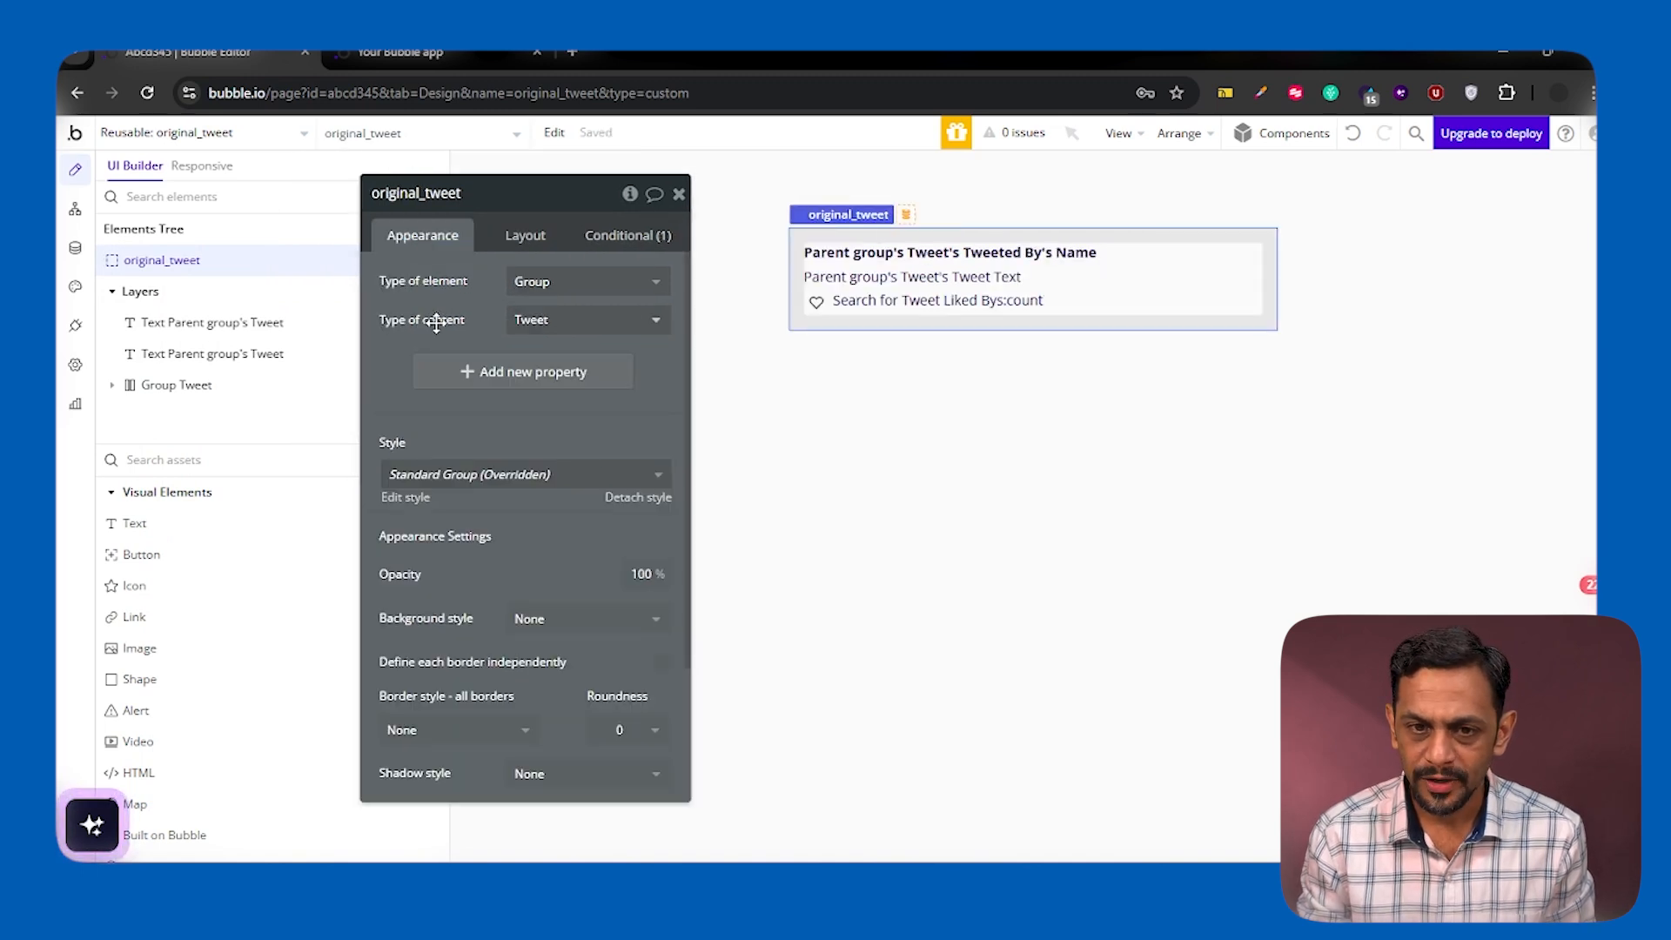
click(679, 194)
Inspect the name, tweet text, like count and heart icon elements inside original_tweet
click(838, 261)
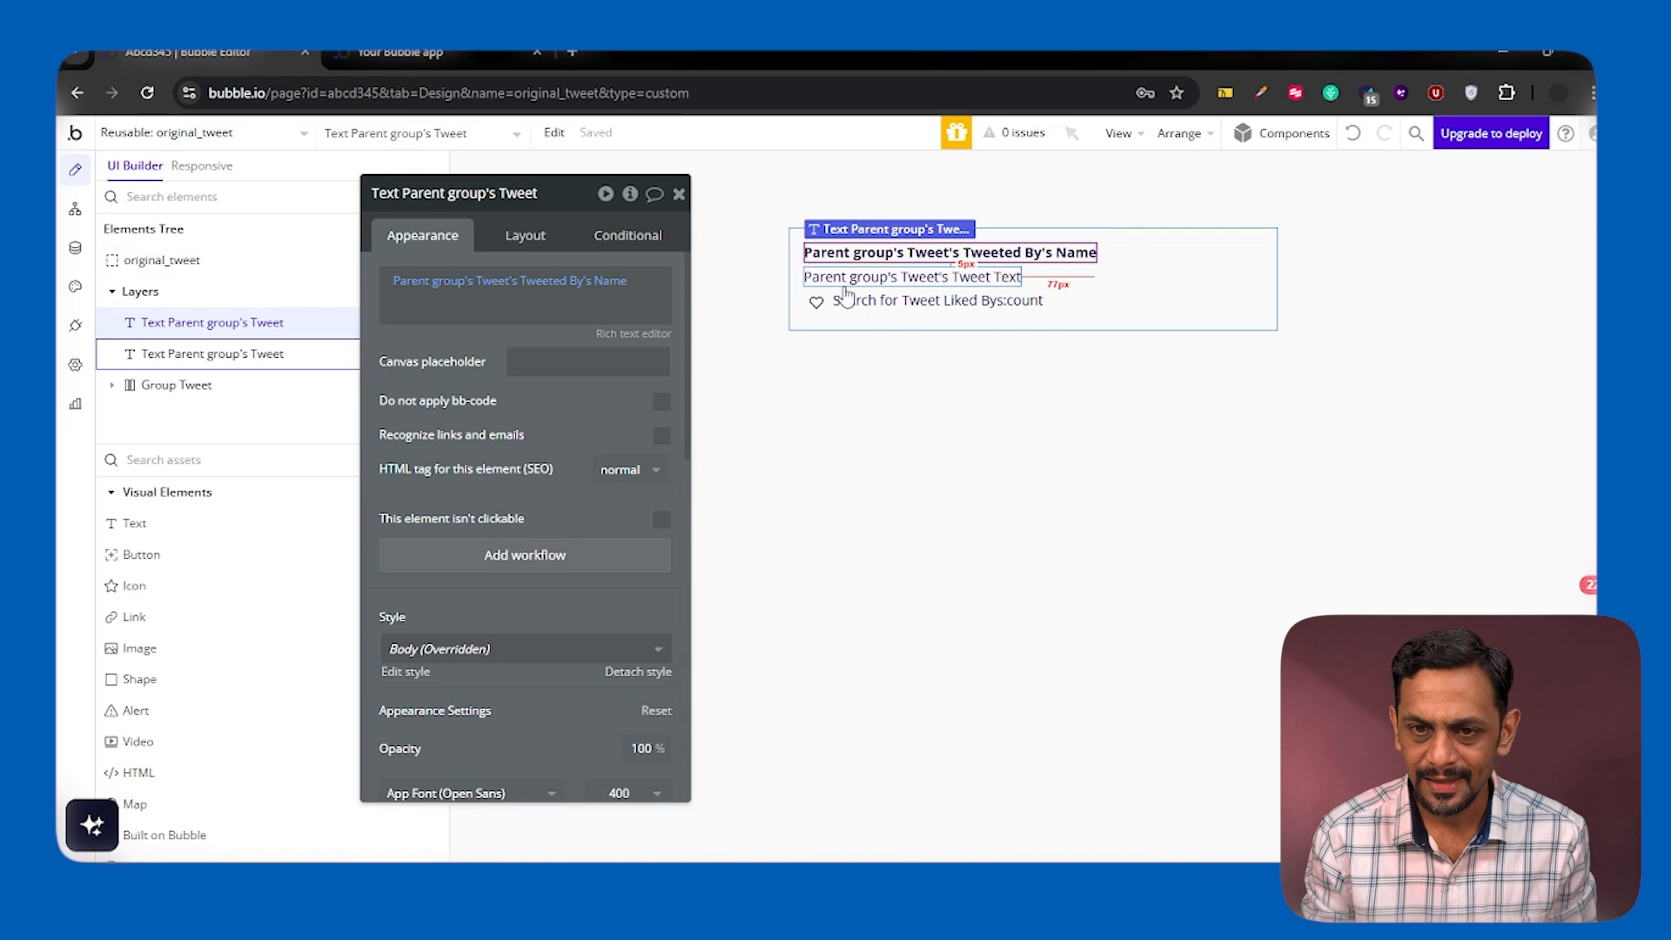
click(849, 278)
click(851, 302)
click(818, 310)
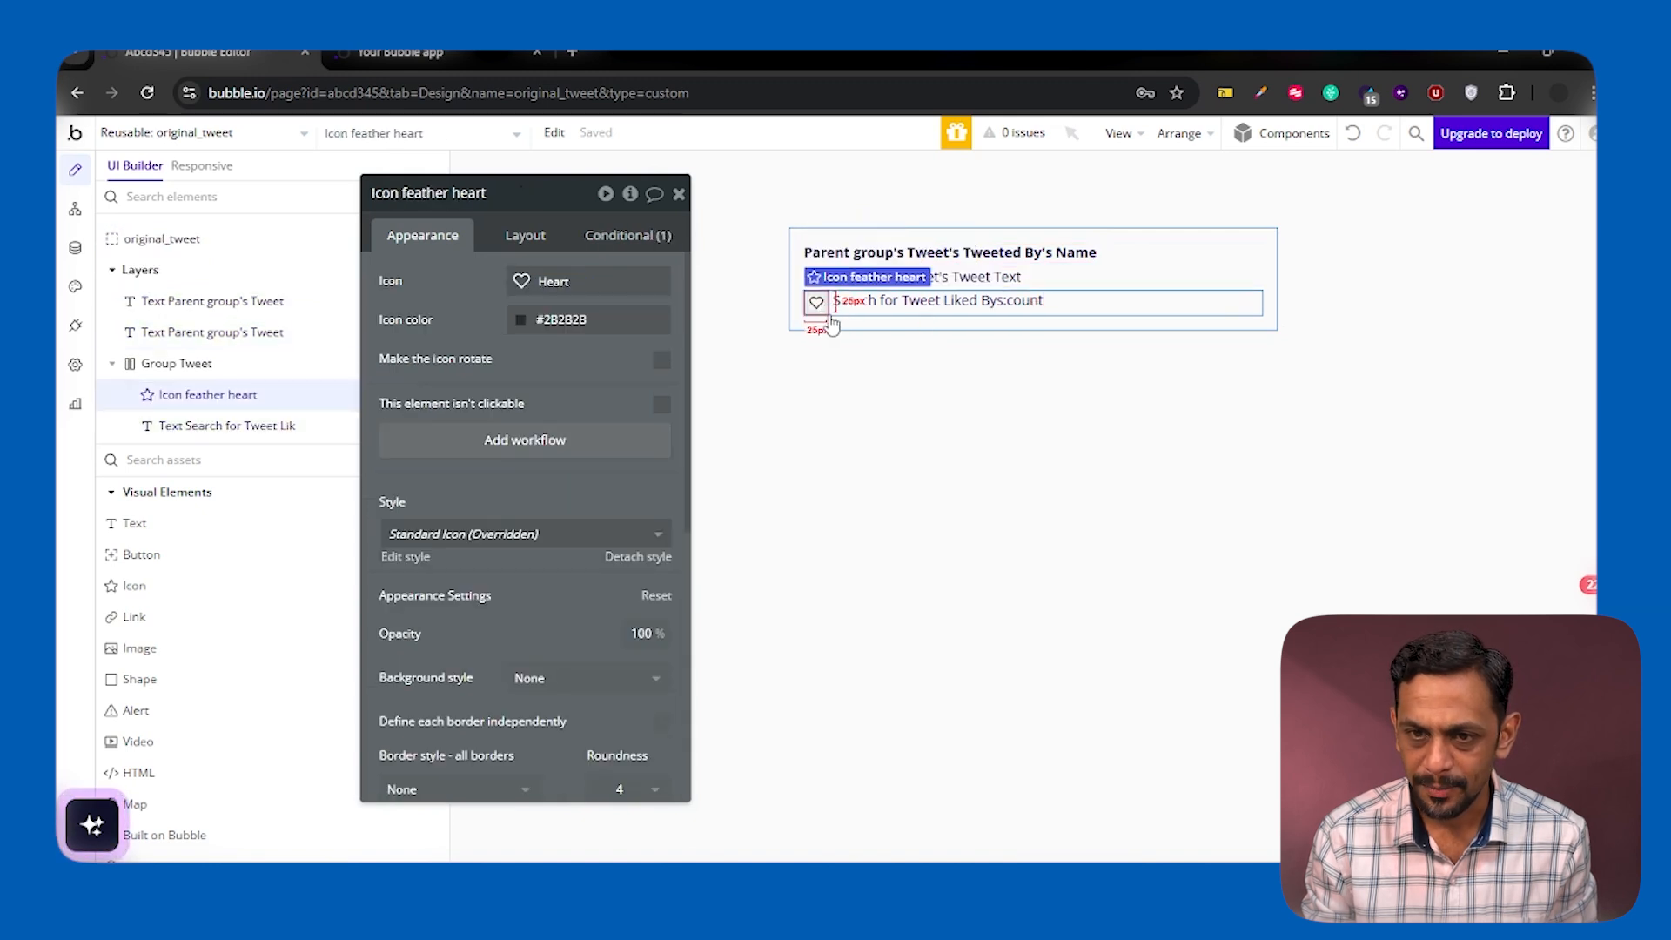
click(838, 315)
In each_tweet, delete the inner Group Tweet and place original_tweet above the reply input in its stead
click(180, 135)
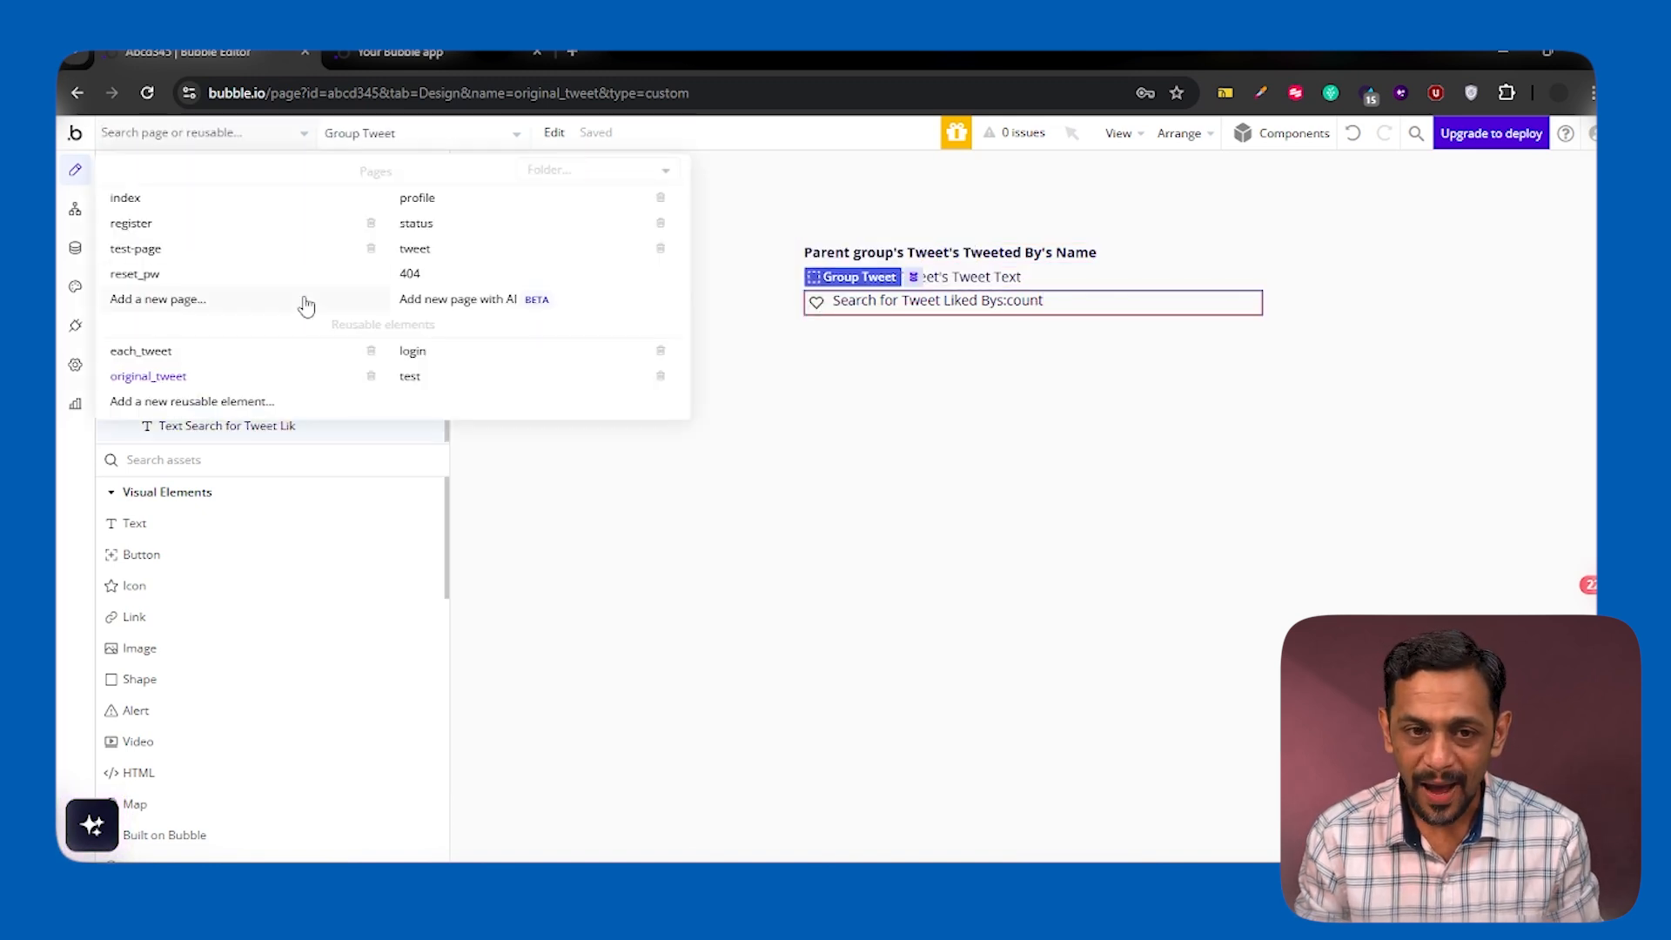
click(155, 352)
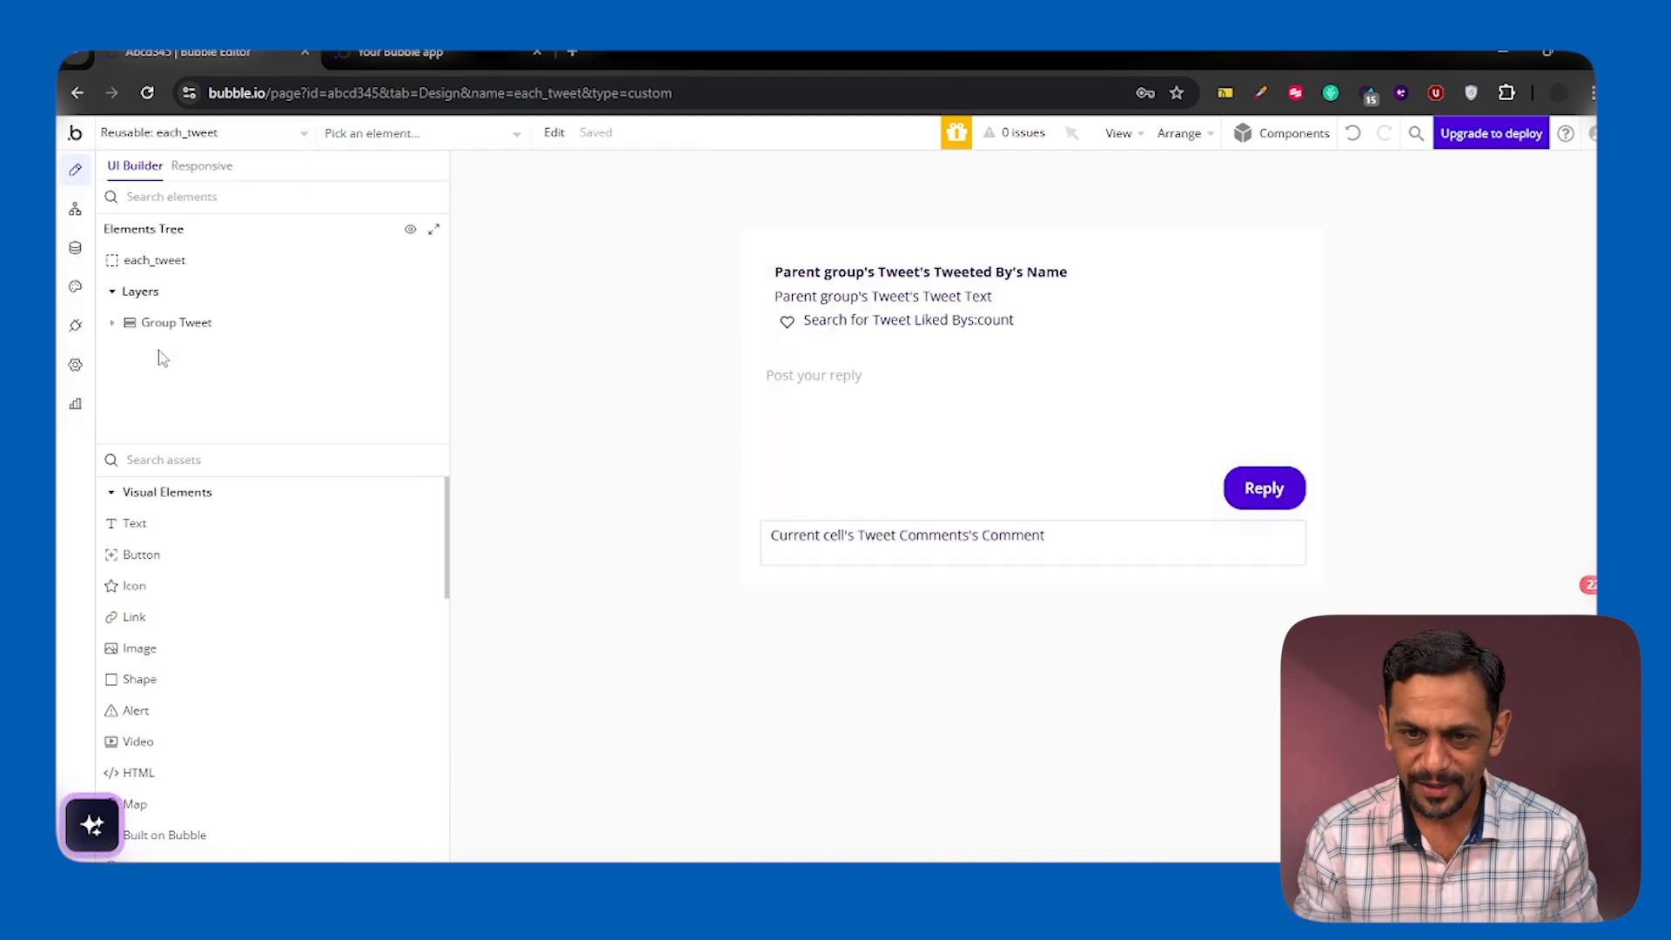
double_click(772, 303)
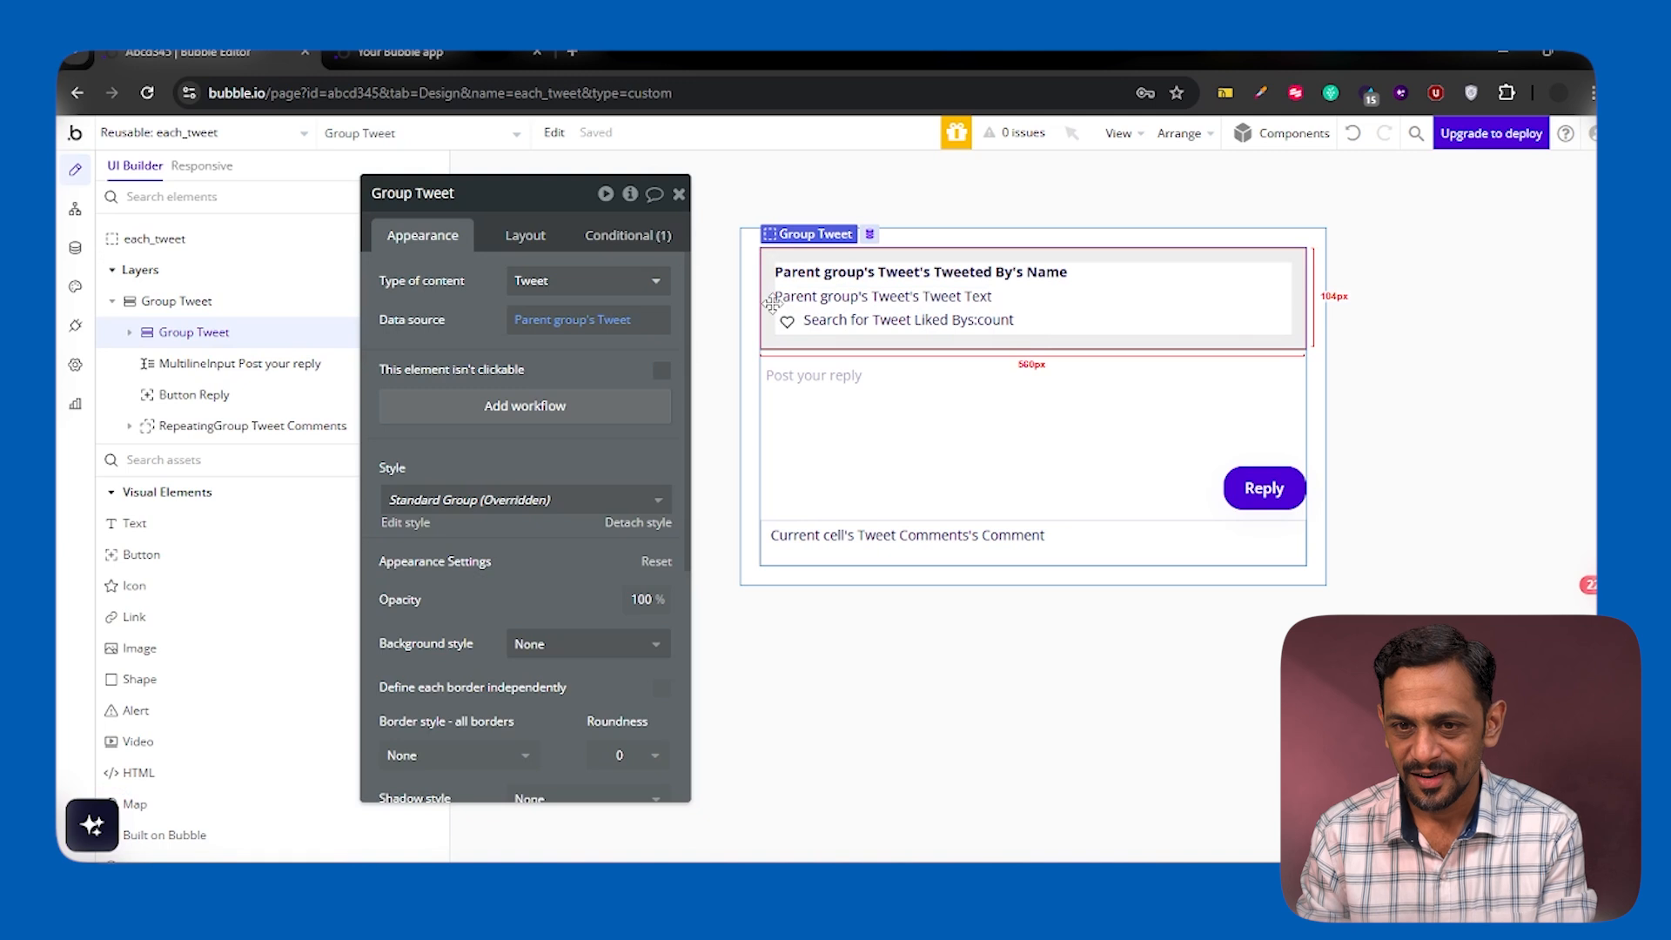
key(Delete)
click(214, 456)
text(ori)
drag(193, 532, 189, 351)
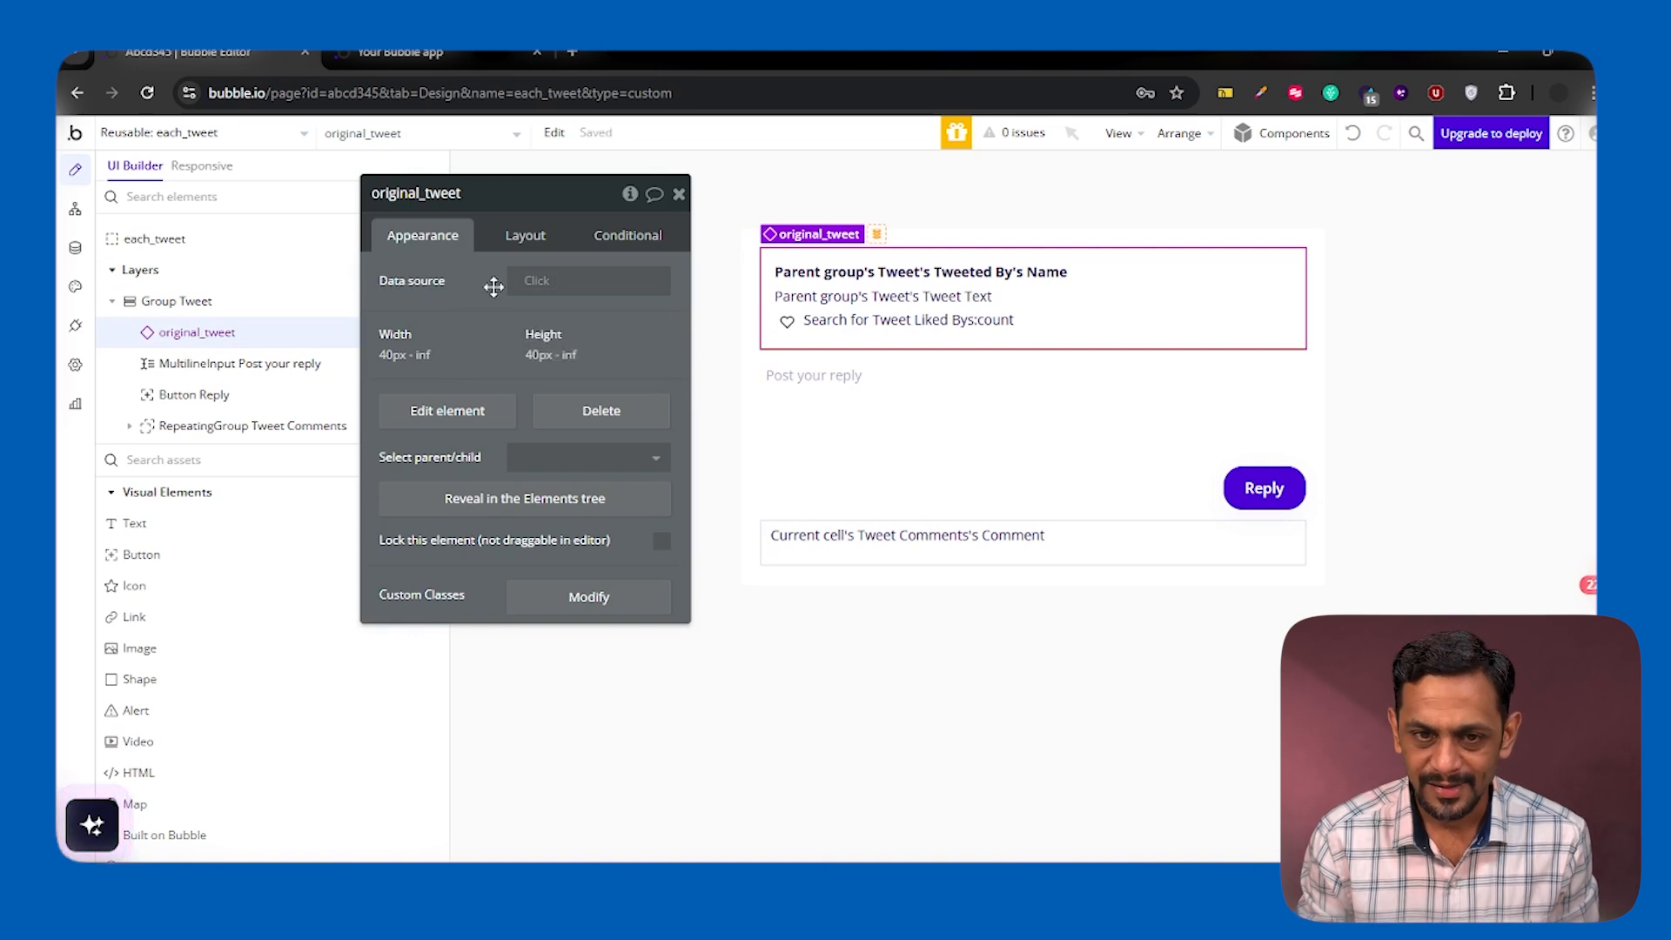
Set the data source of original_tweet inside each_tweet to Parent group's Tweet
click(526, 282)
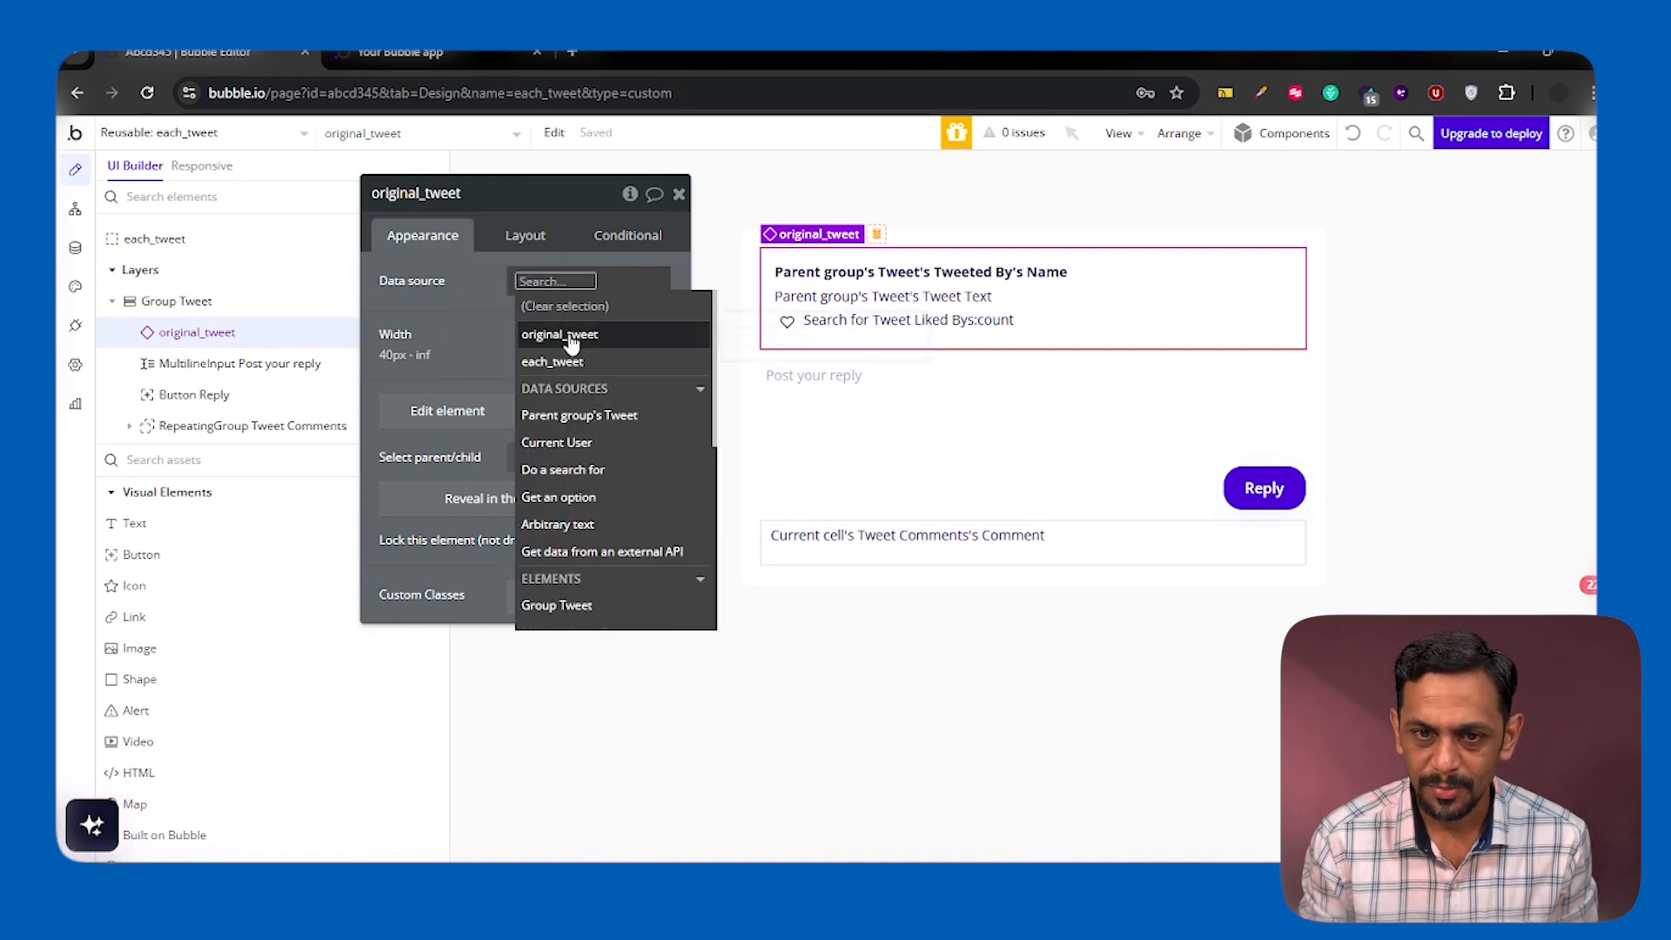
click(571, 416)
click(455, 321)
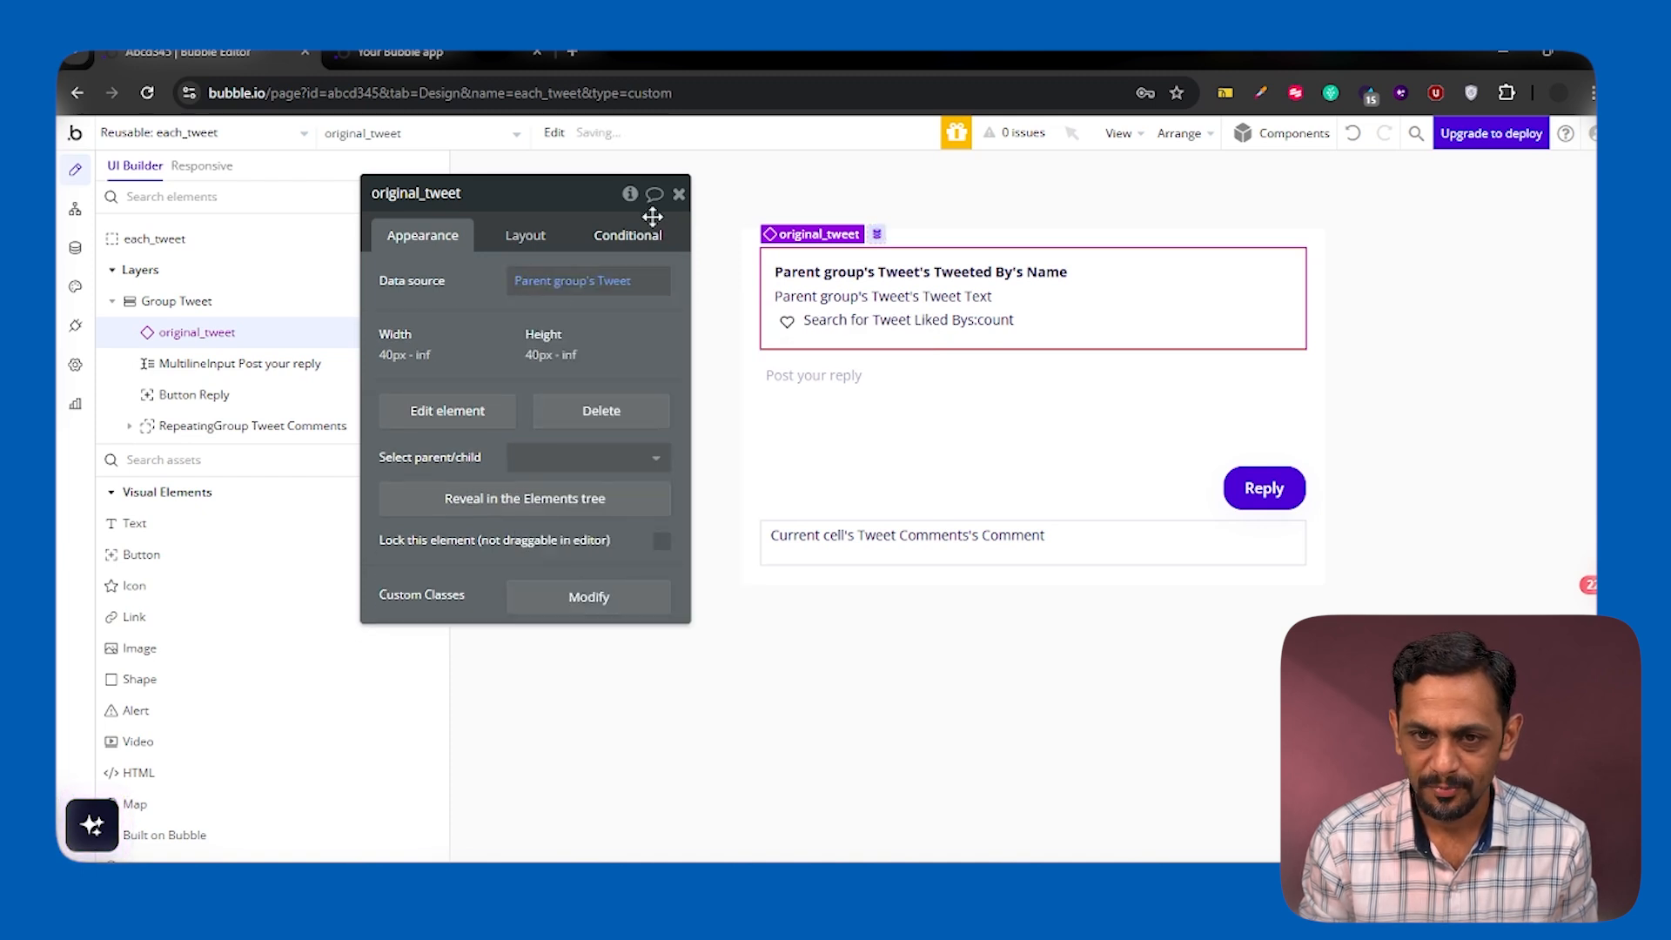
click(679, 193)
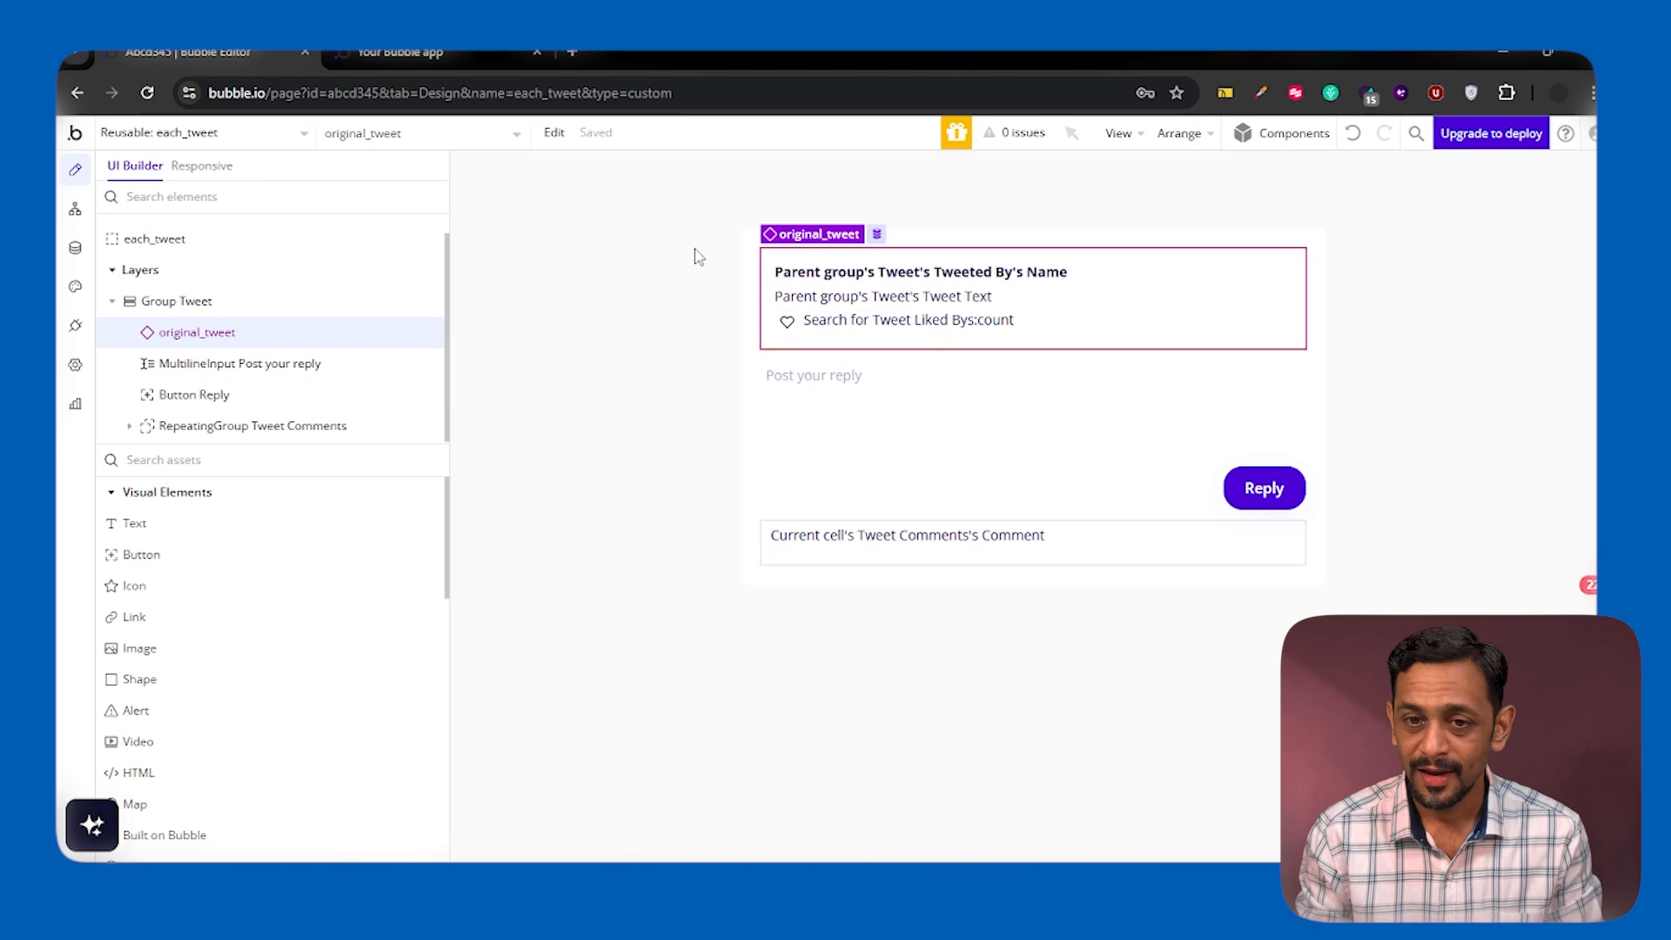
Add a Parent_Tweet field of type Tweet to the Tweet data type and compare it with the fields of Tweet Comments
double_click(810, 533)
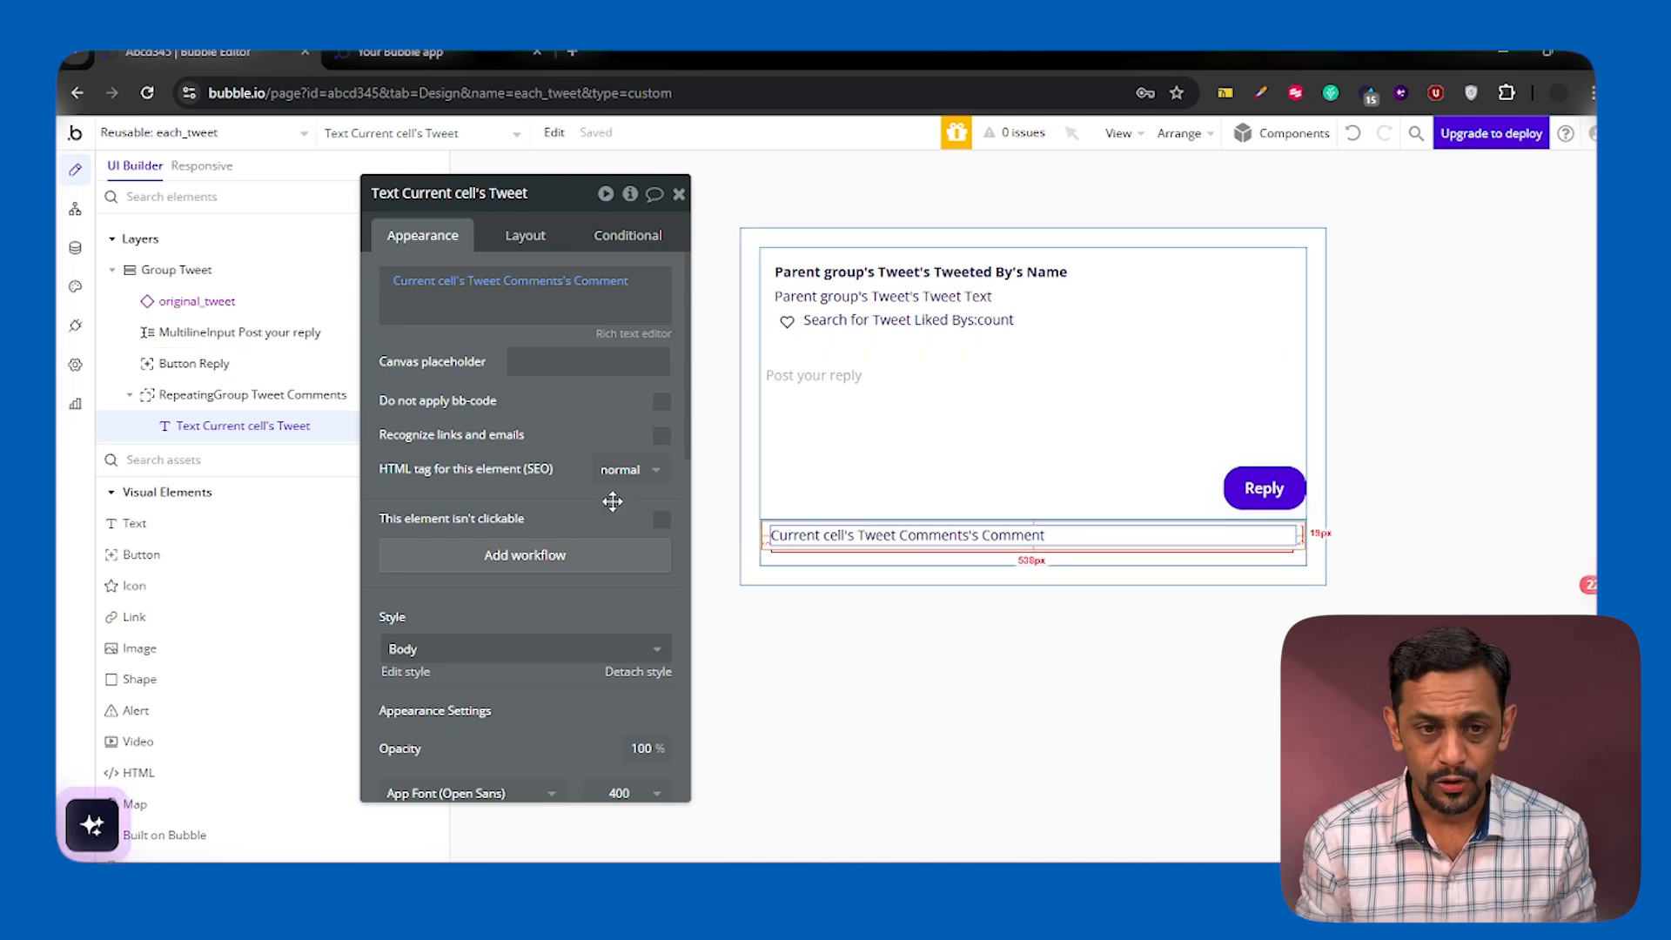
click(75, 248)
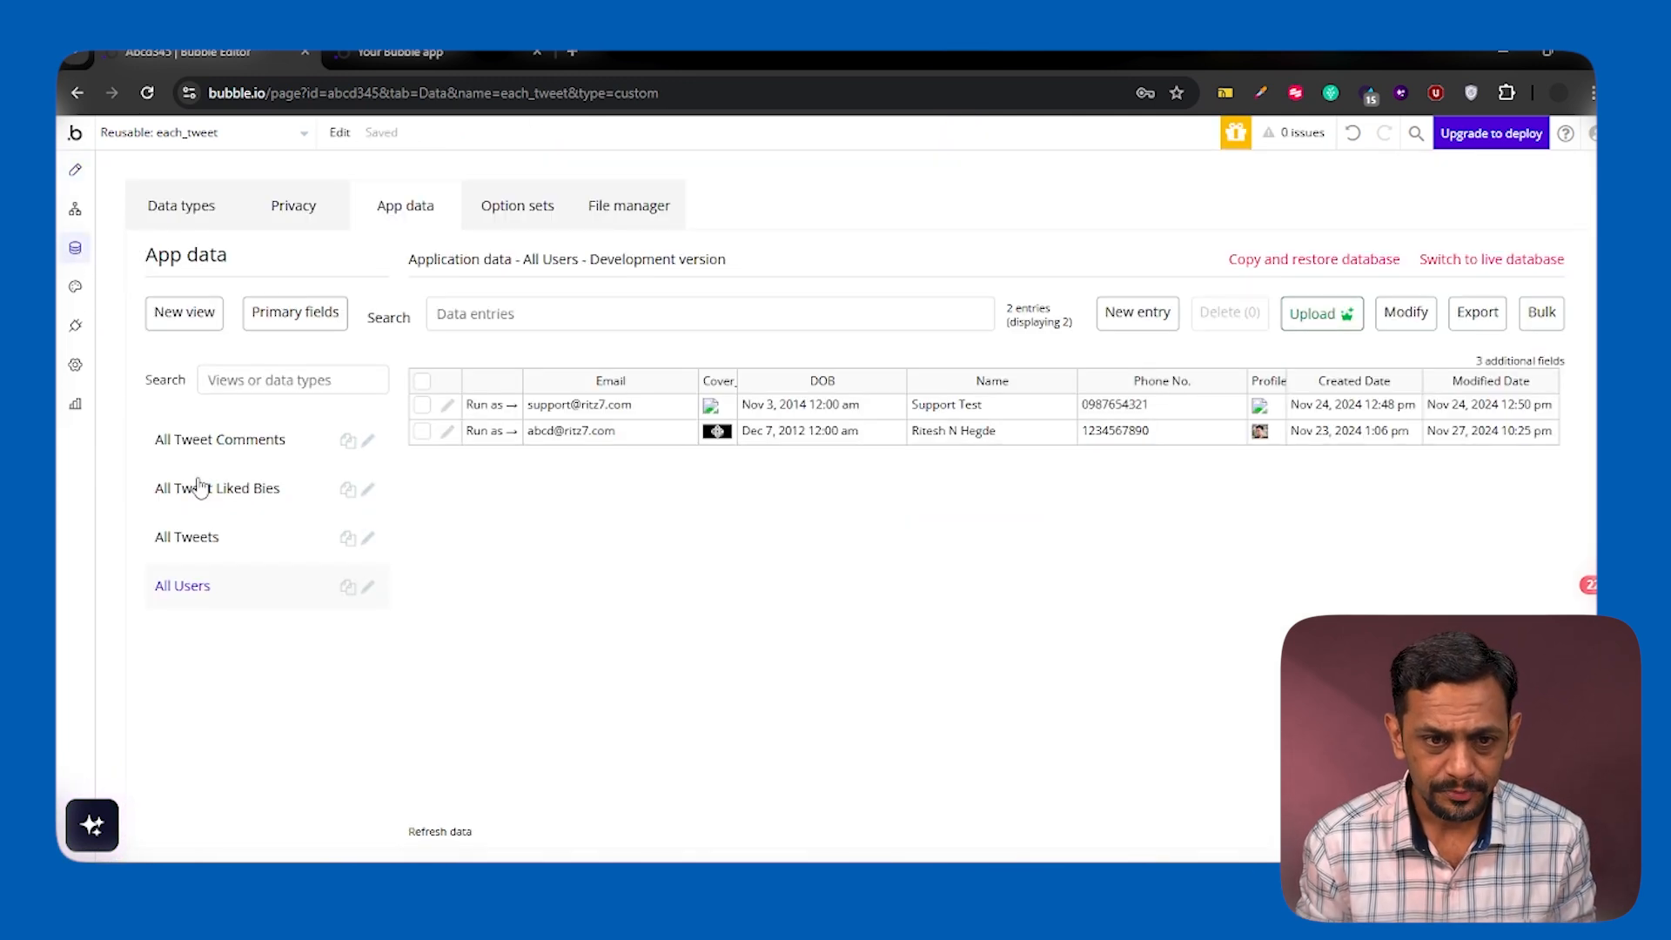
click(202, 540)
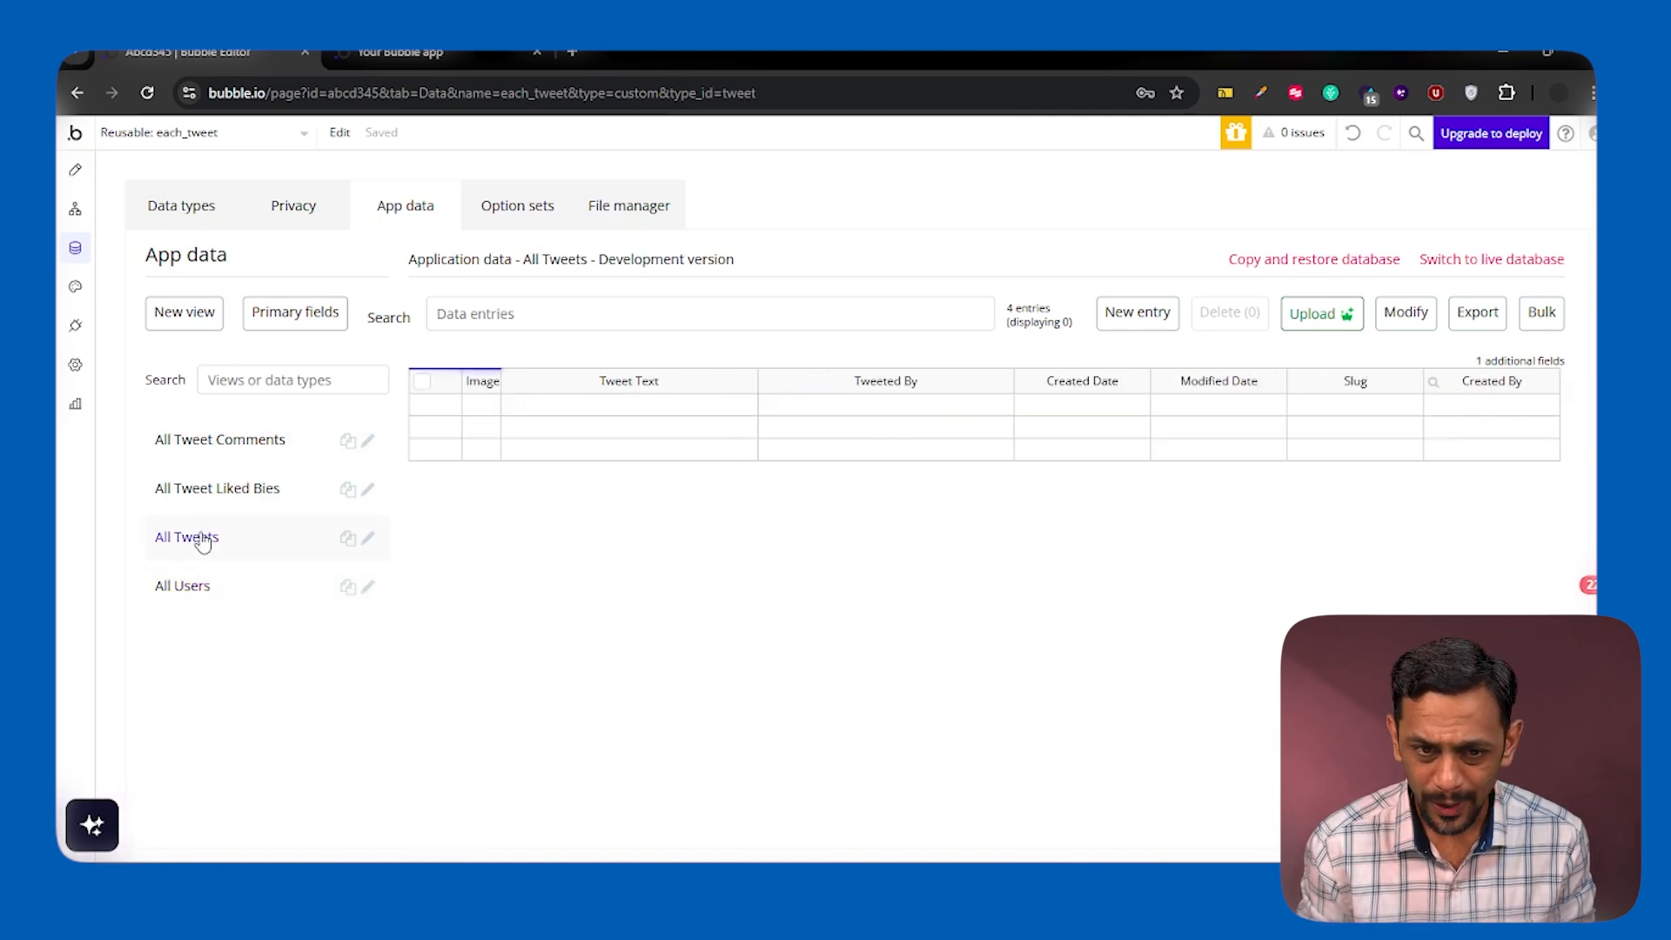
click(170, 217)
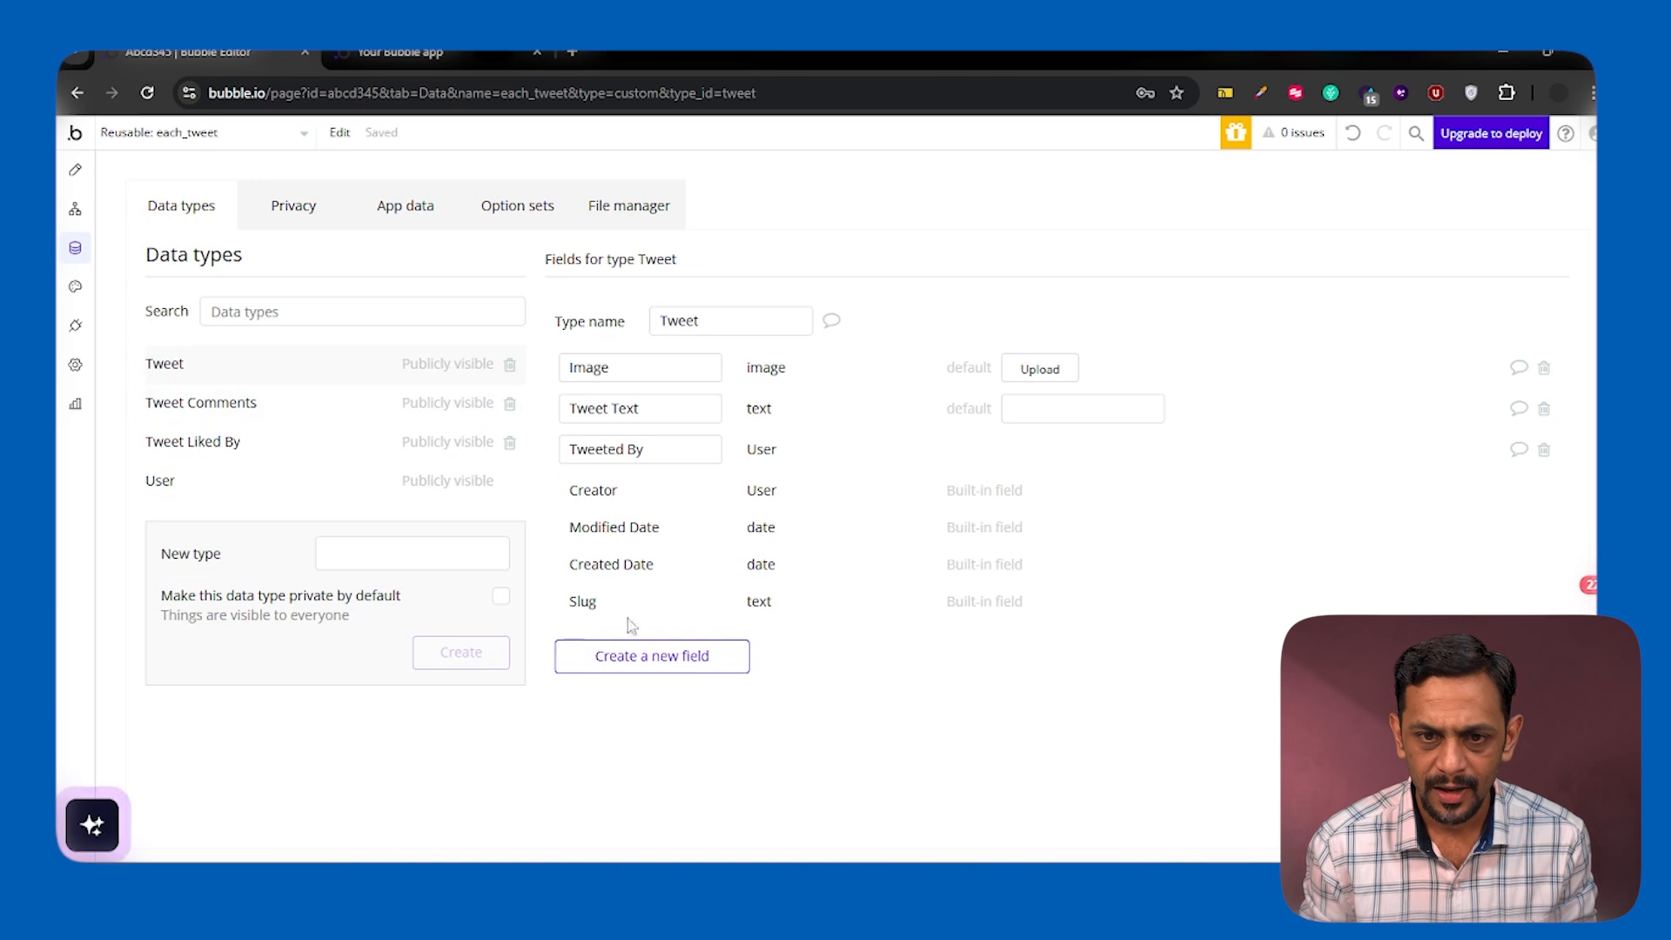
click(643, 666)
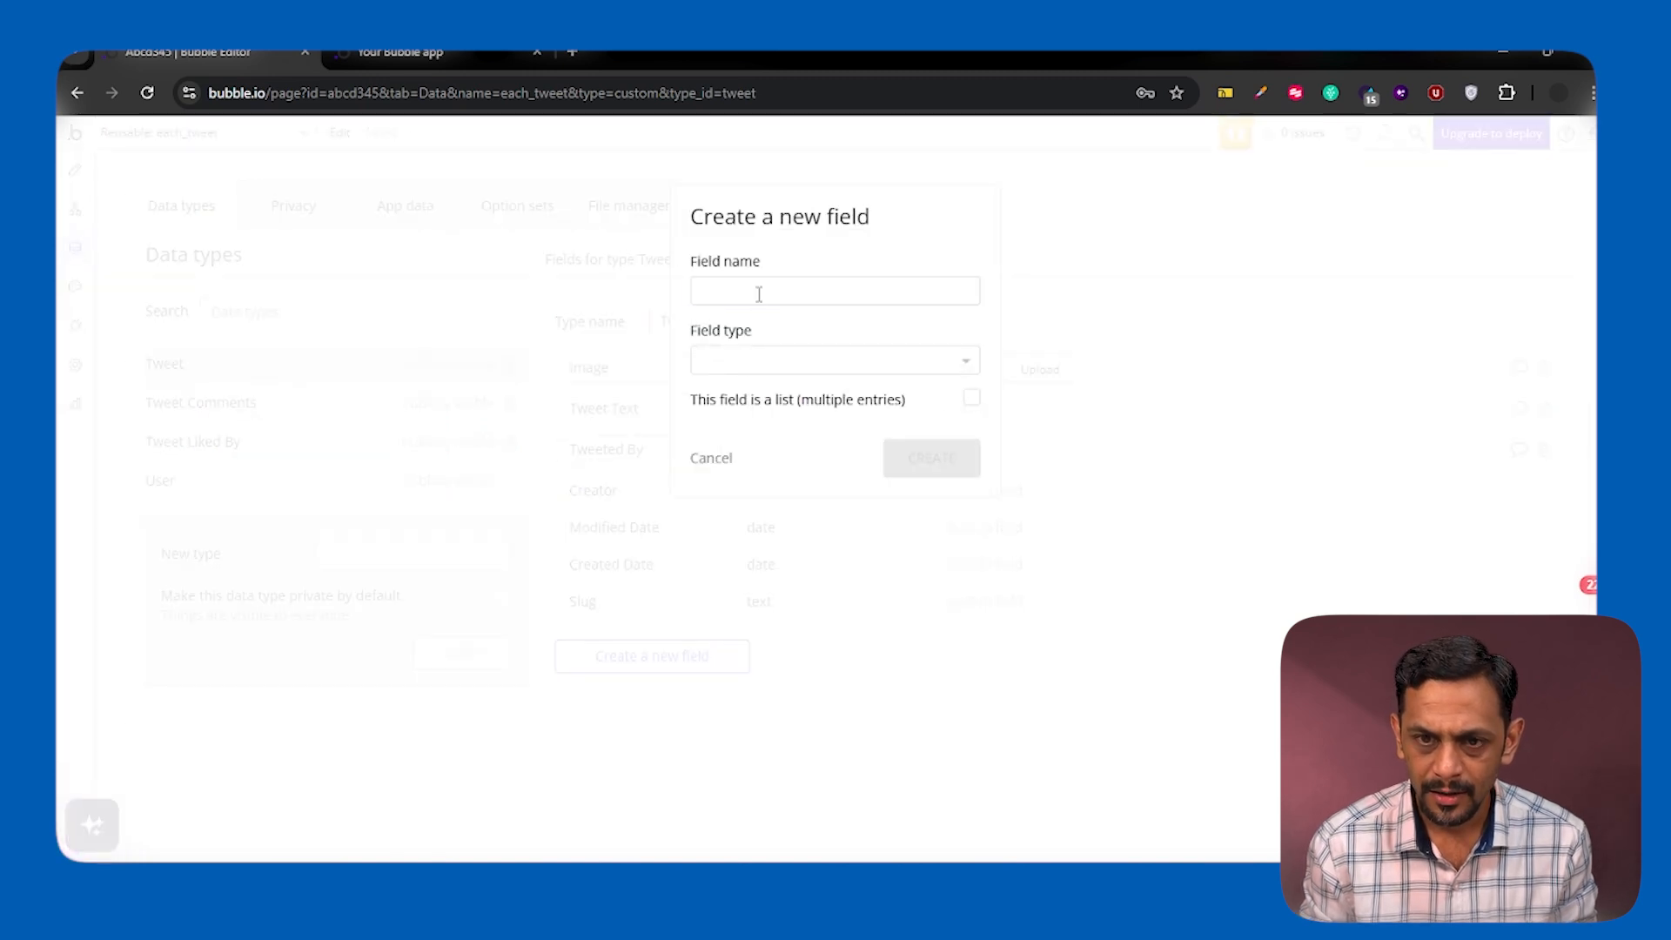
click(759, 295)
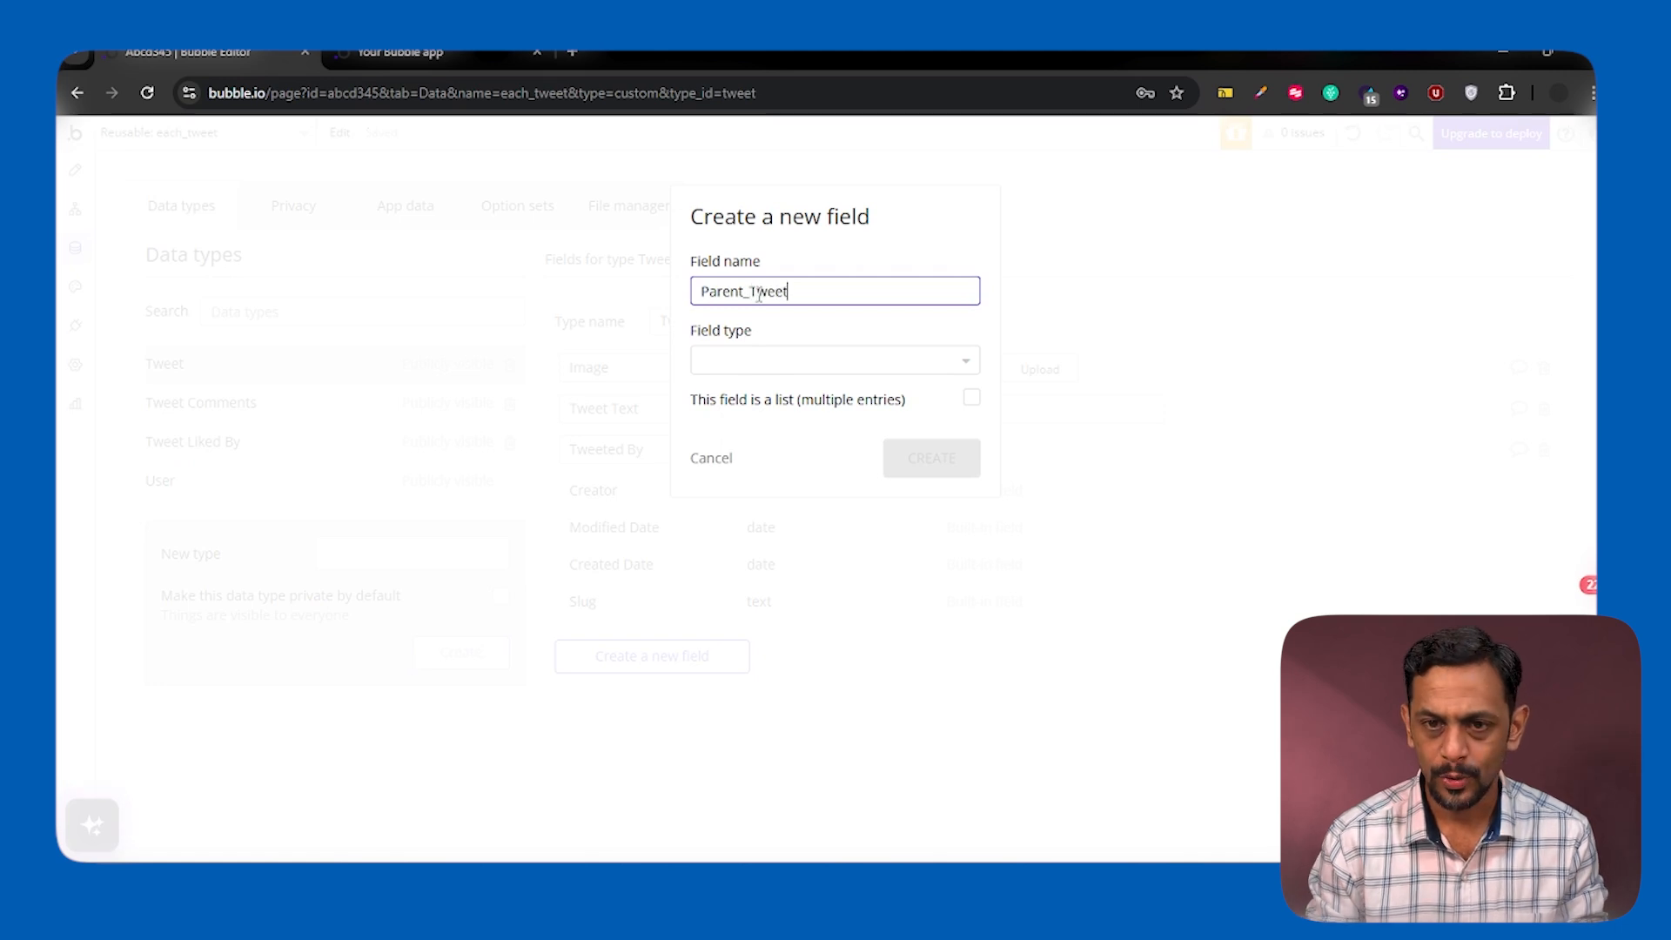
click(777, 361)
text(tweet)
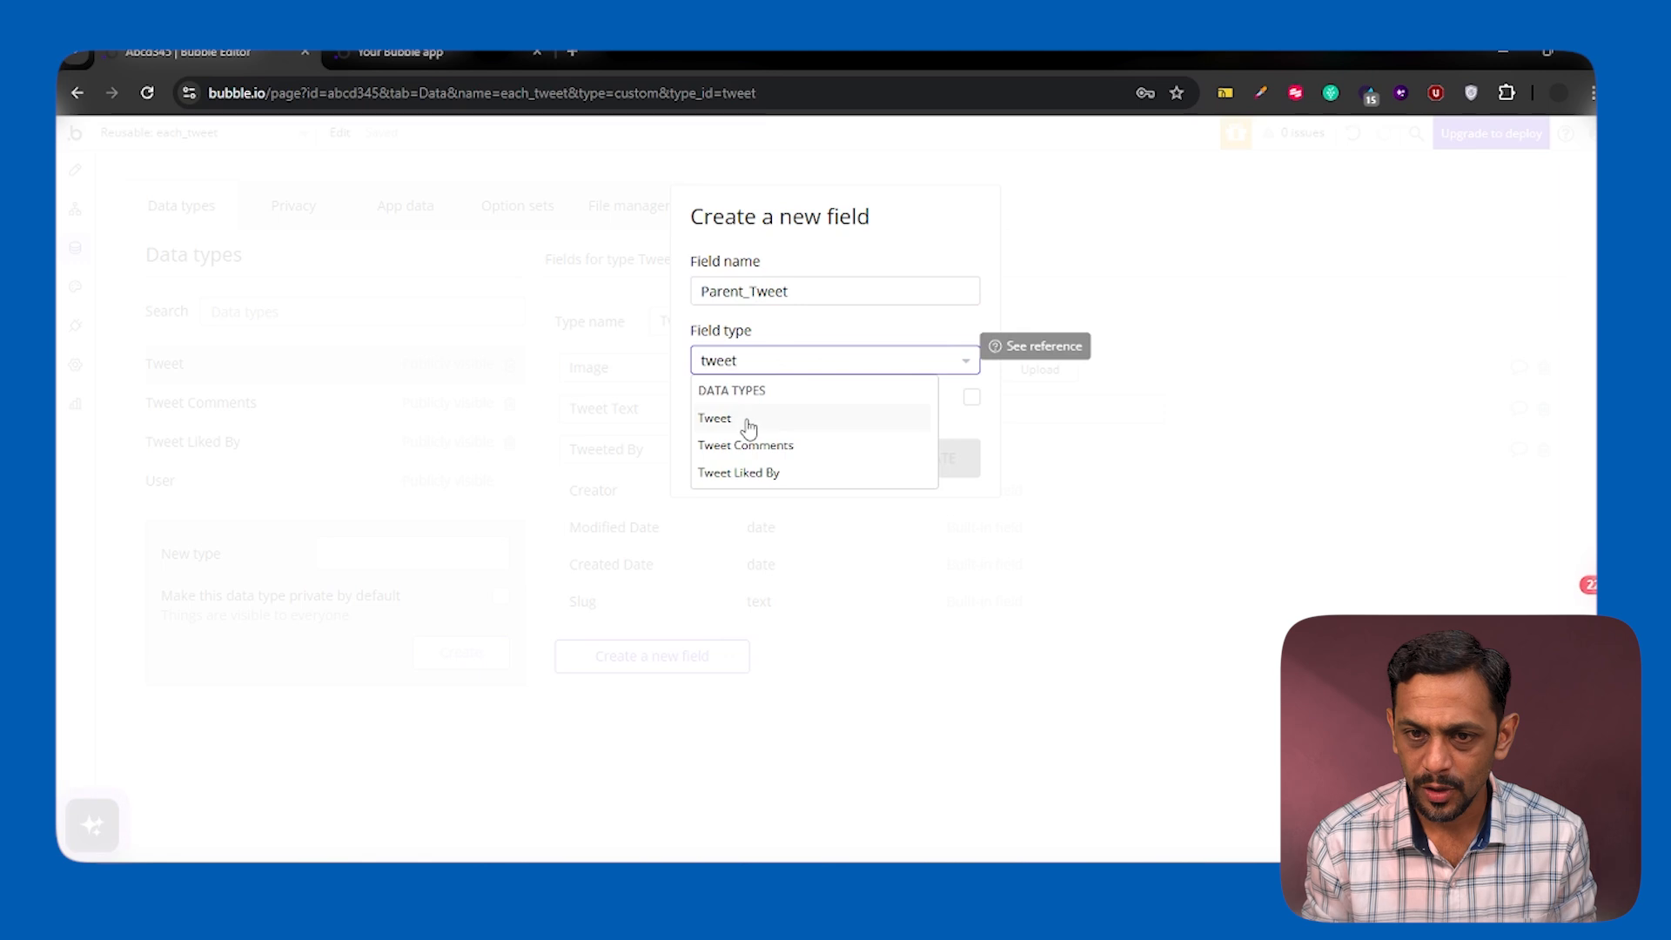
click(747, 421)
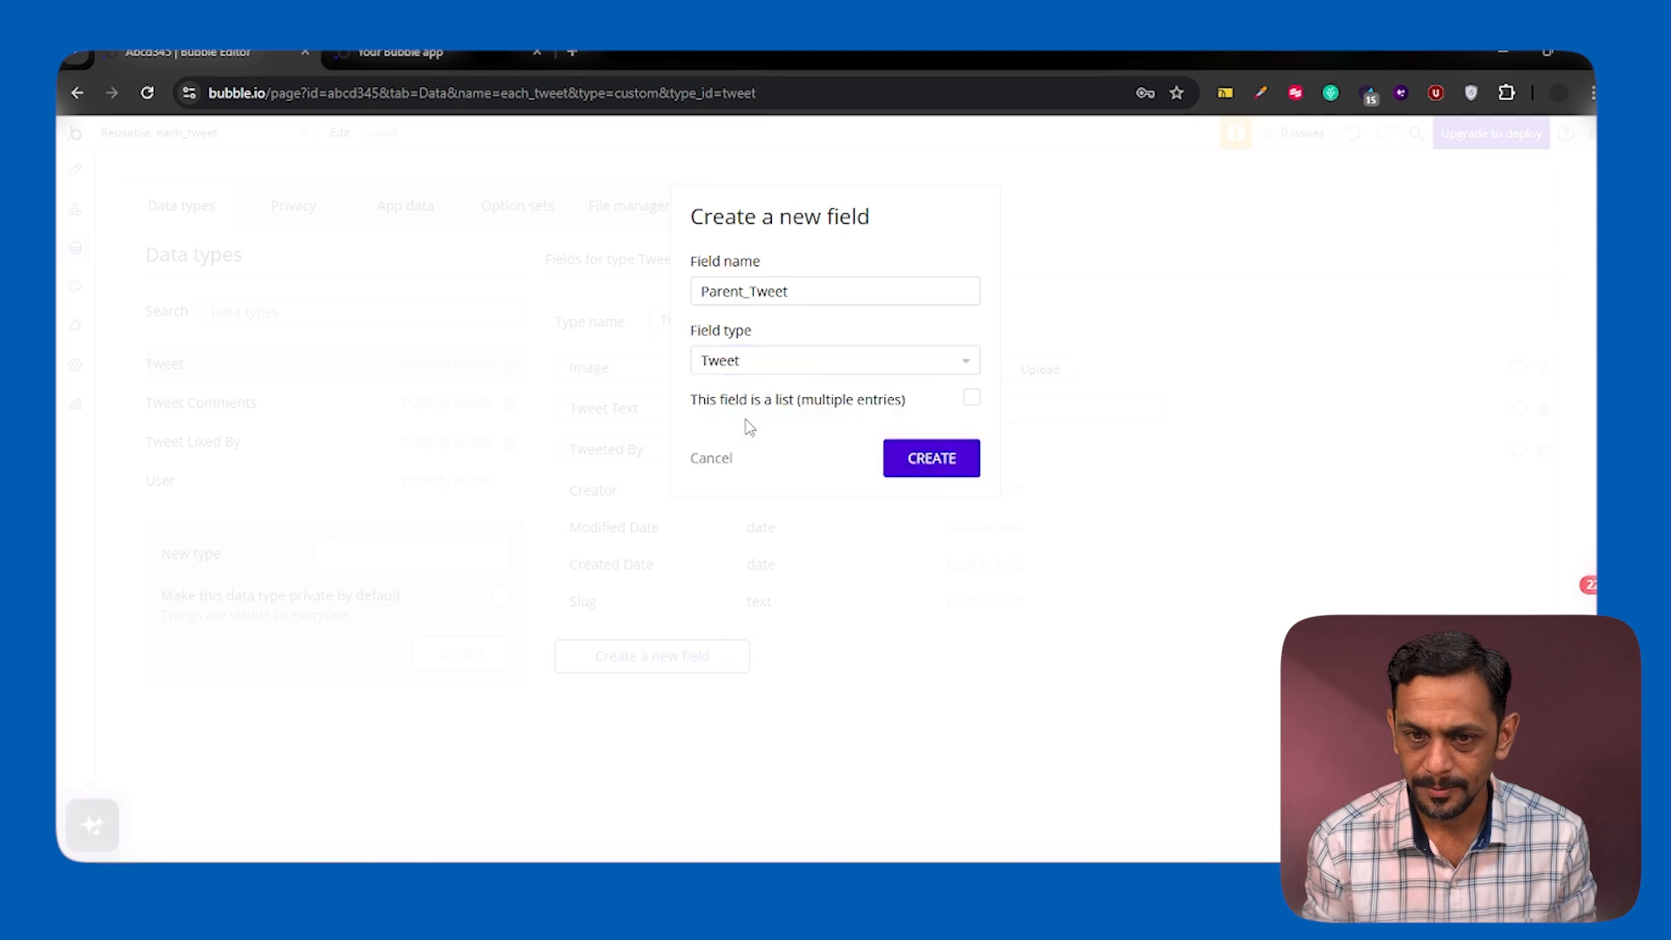
click(925, 468)
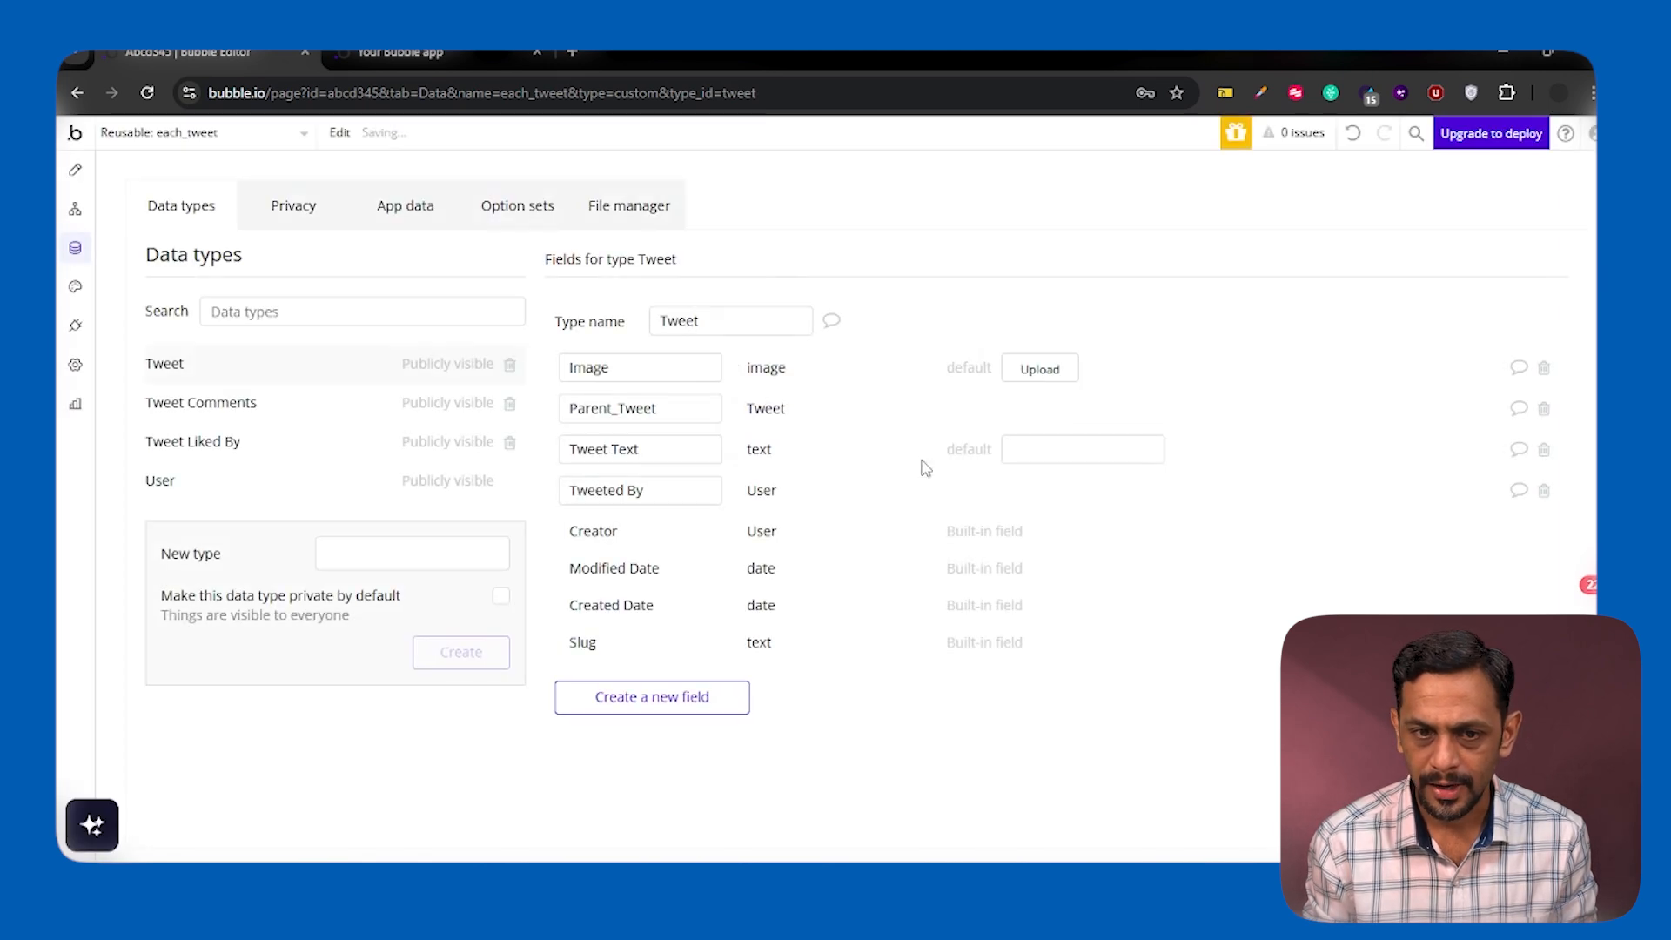
click(202, 412)
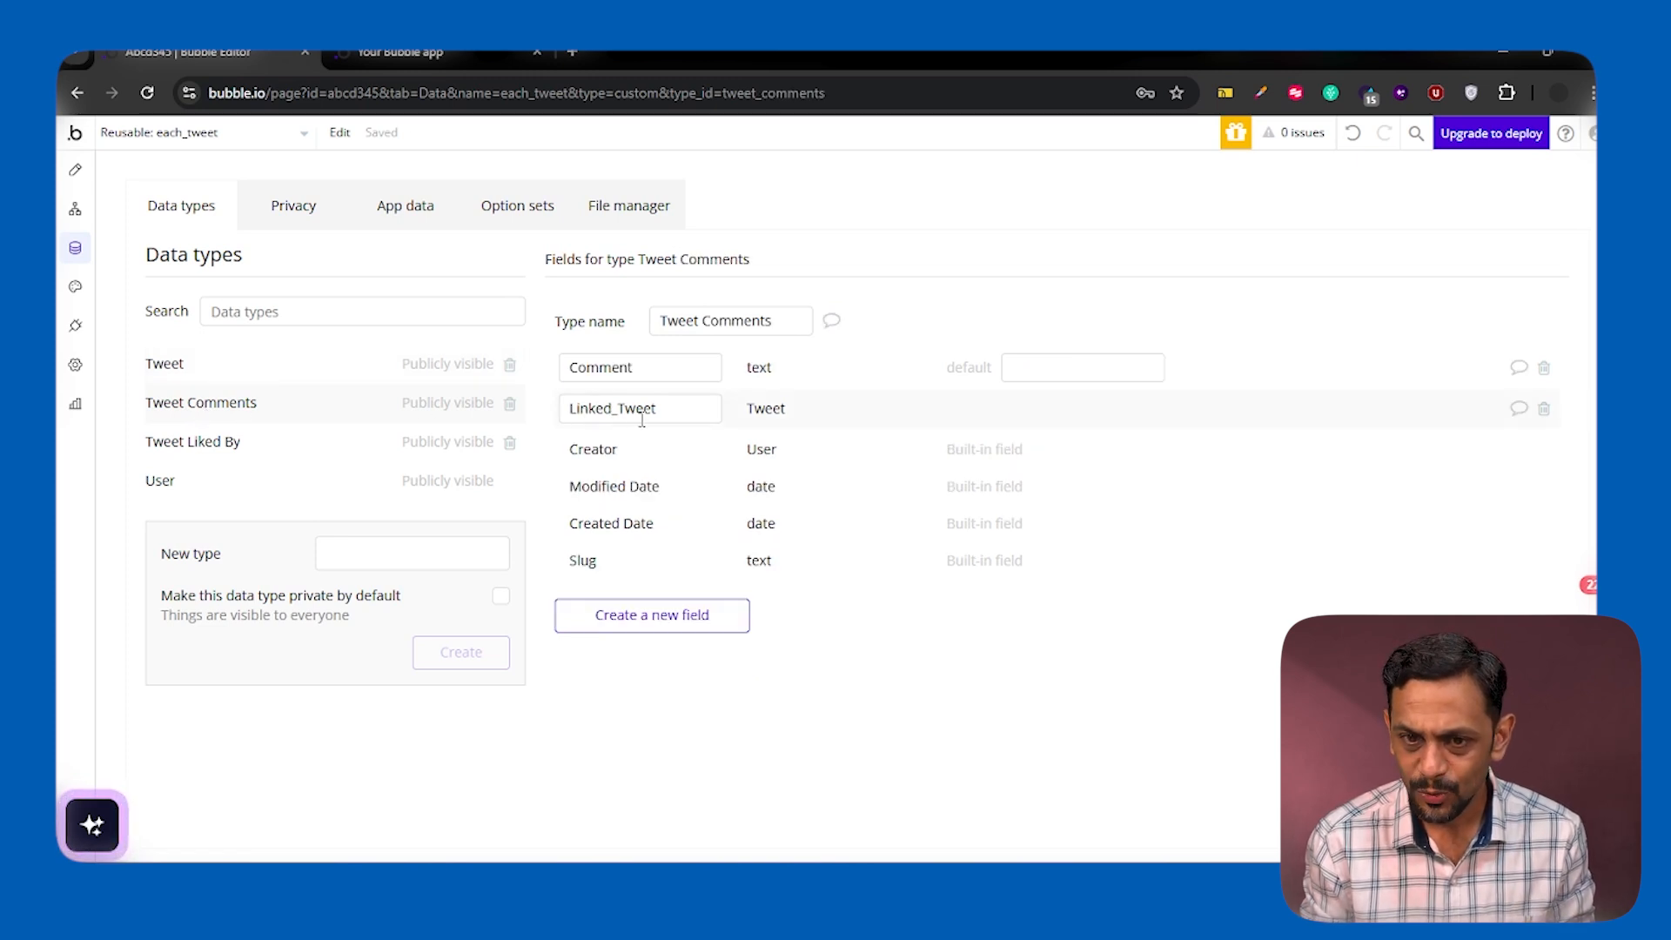
click(173, 377)
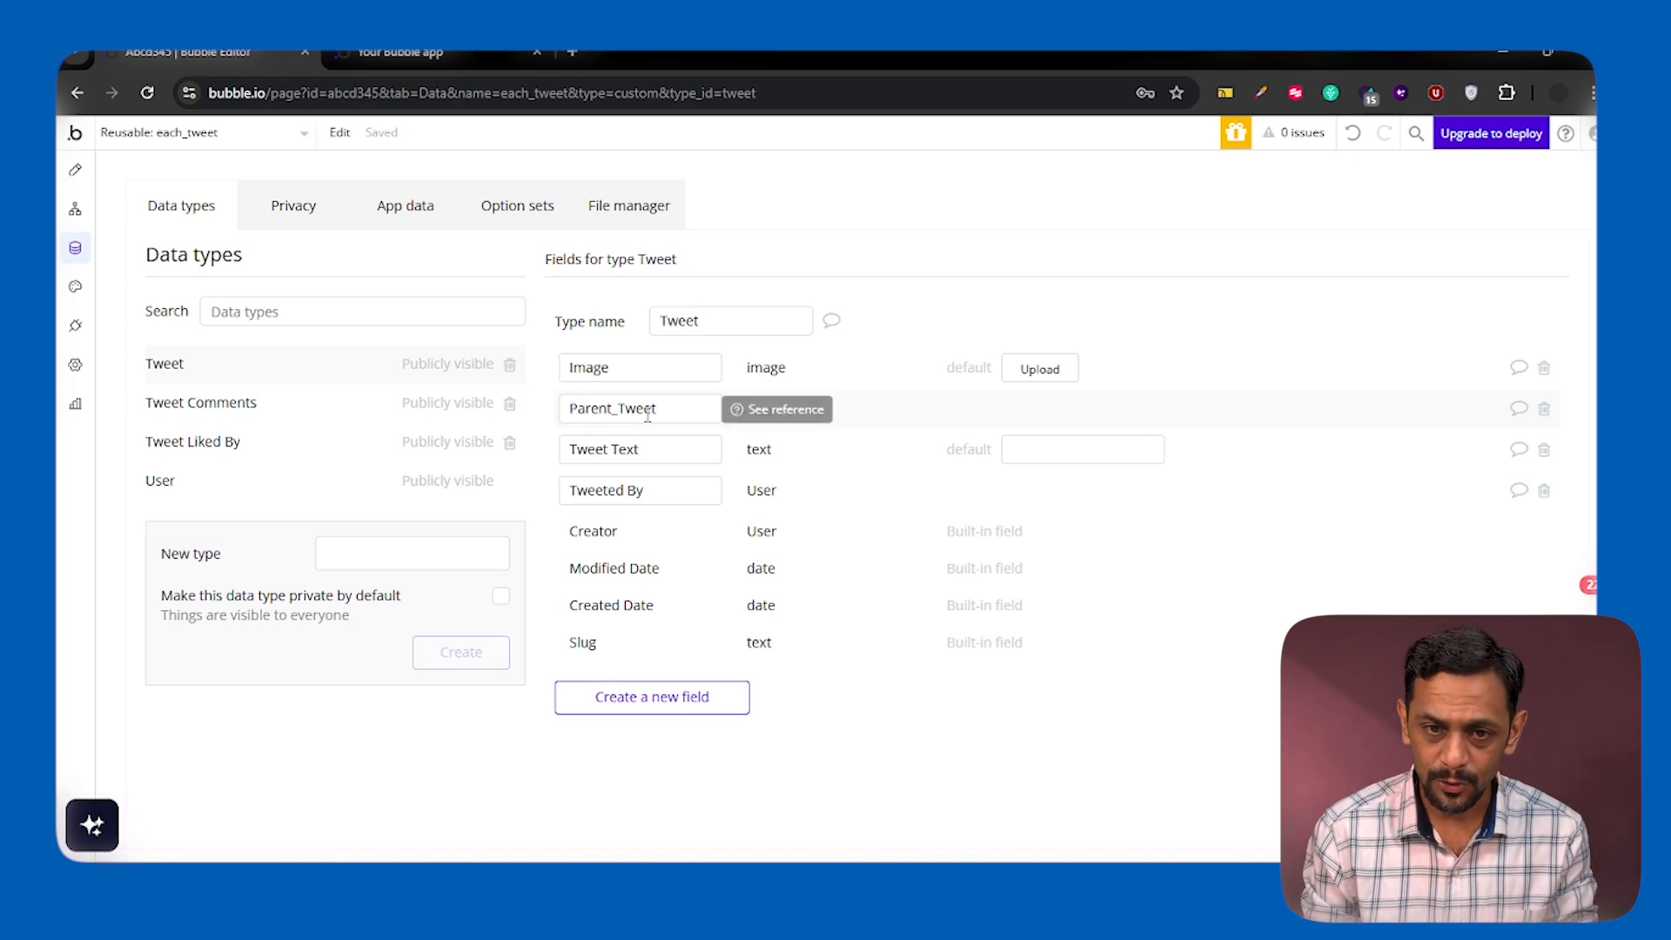
In the Reply button's workflow, insert an action at the start that creates a new Tweet
click(75, 169)
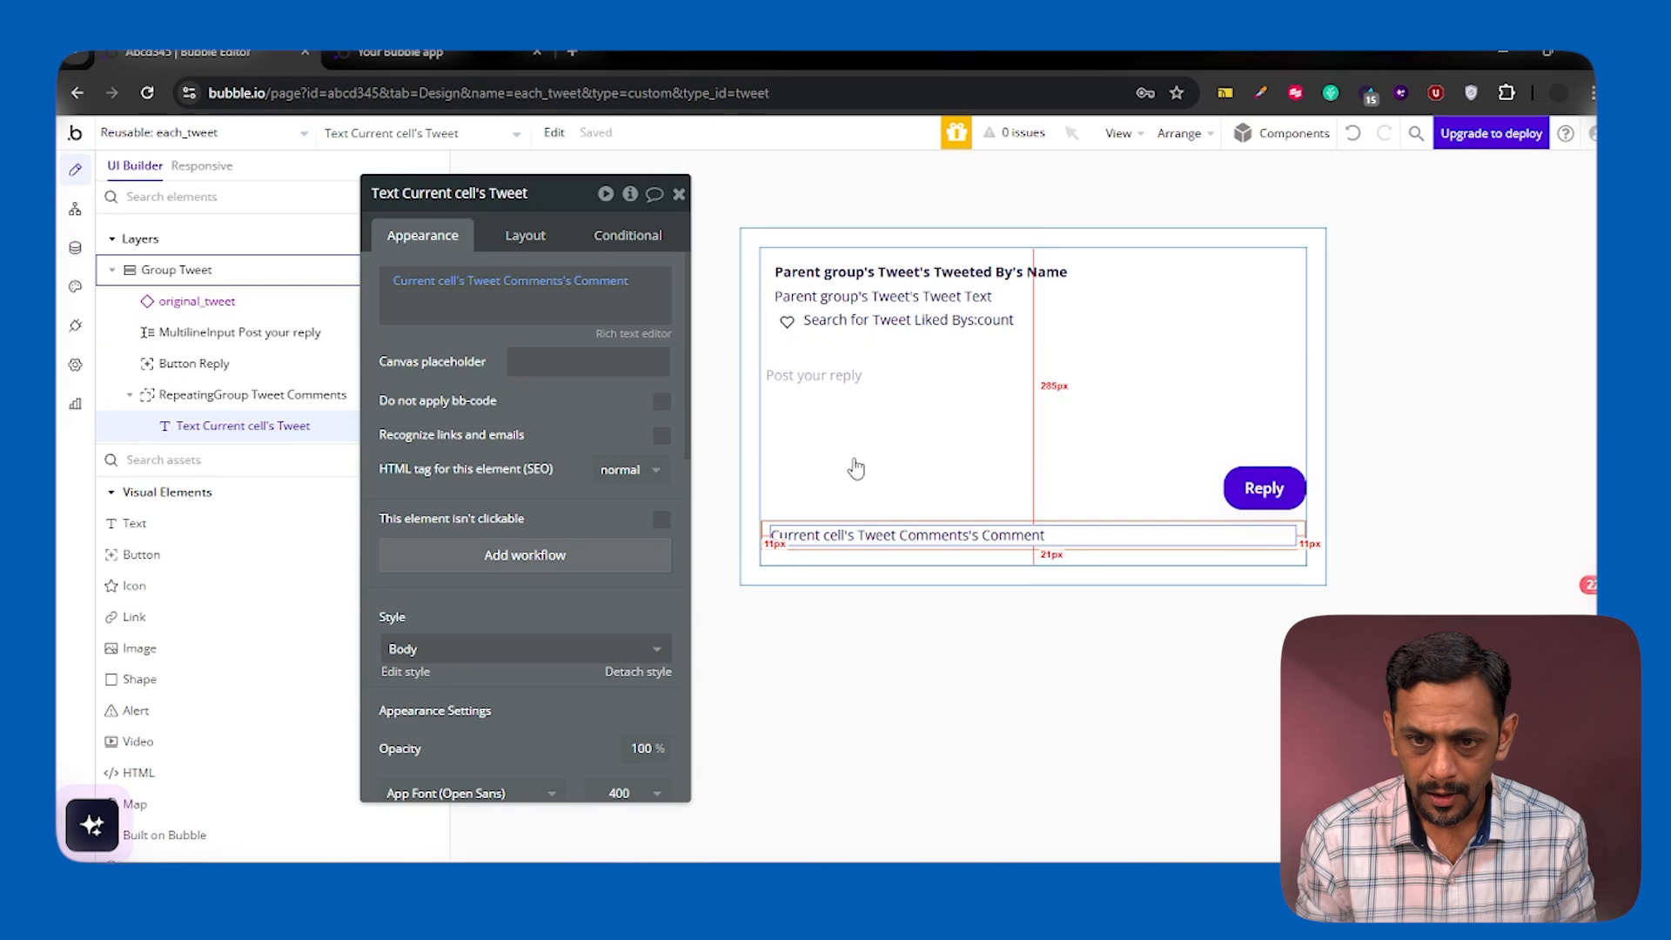
click(871, 375)
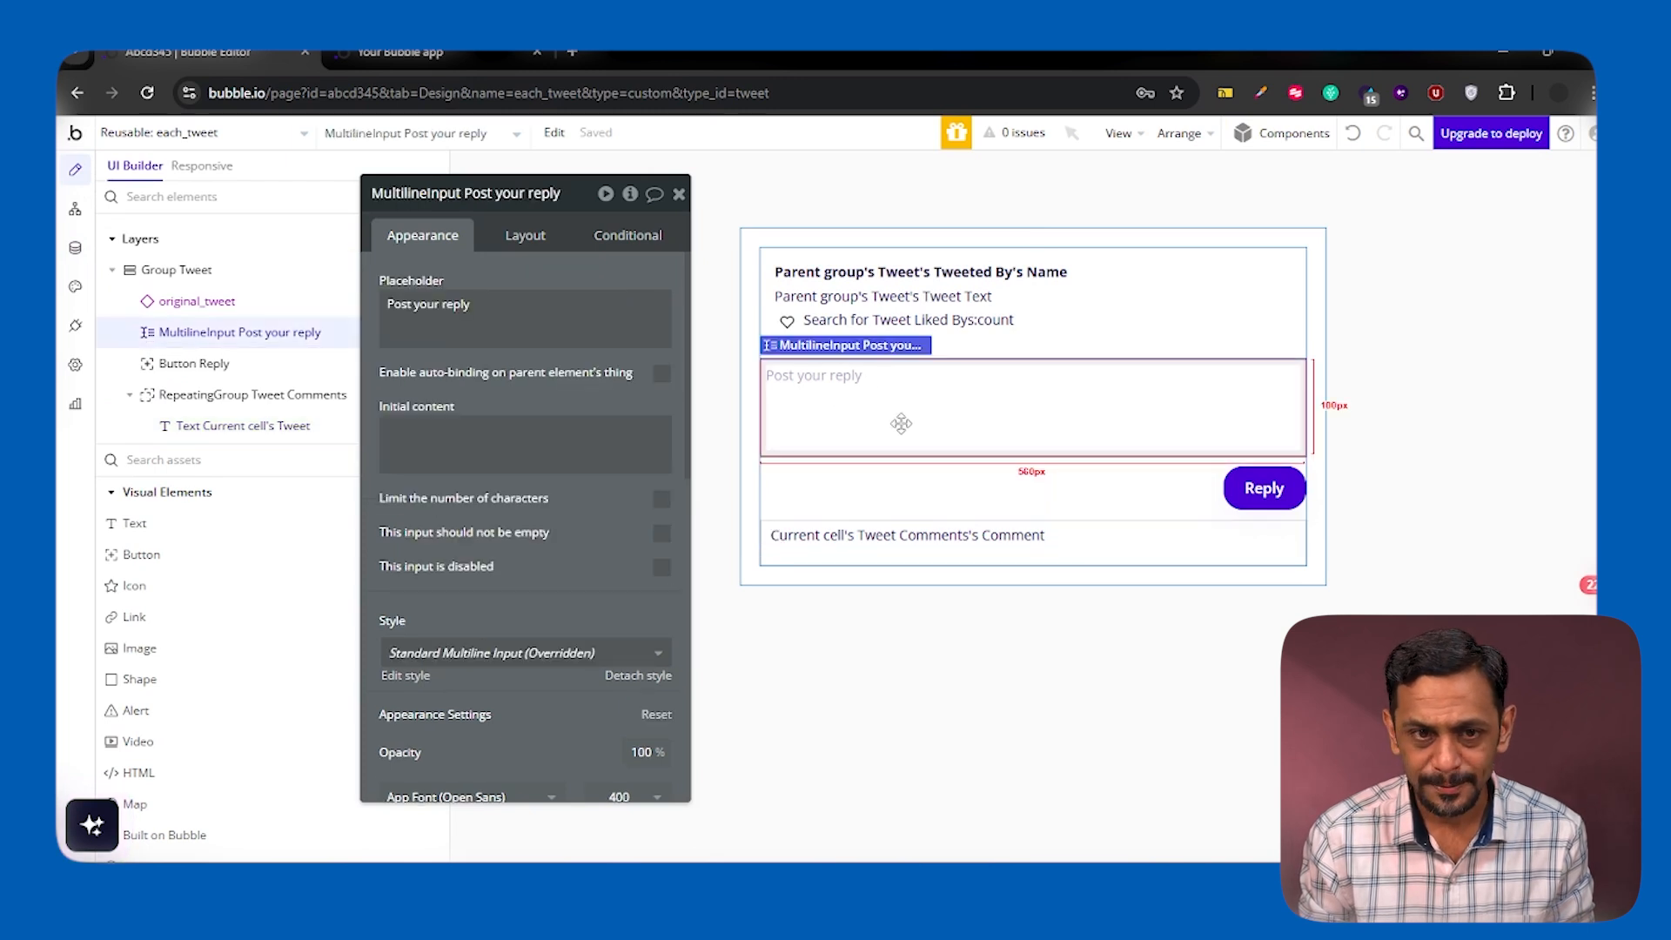
click(1253, 488)
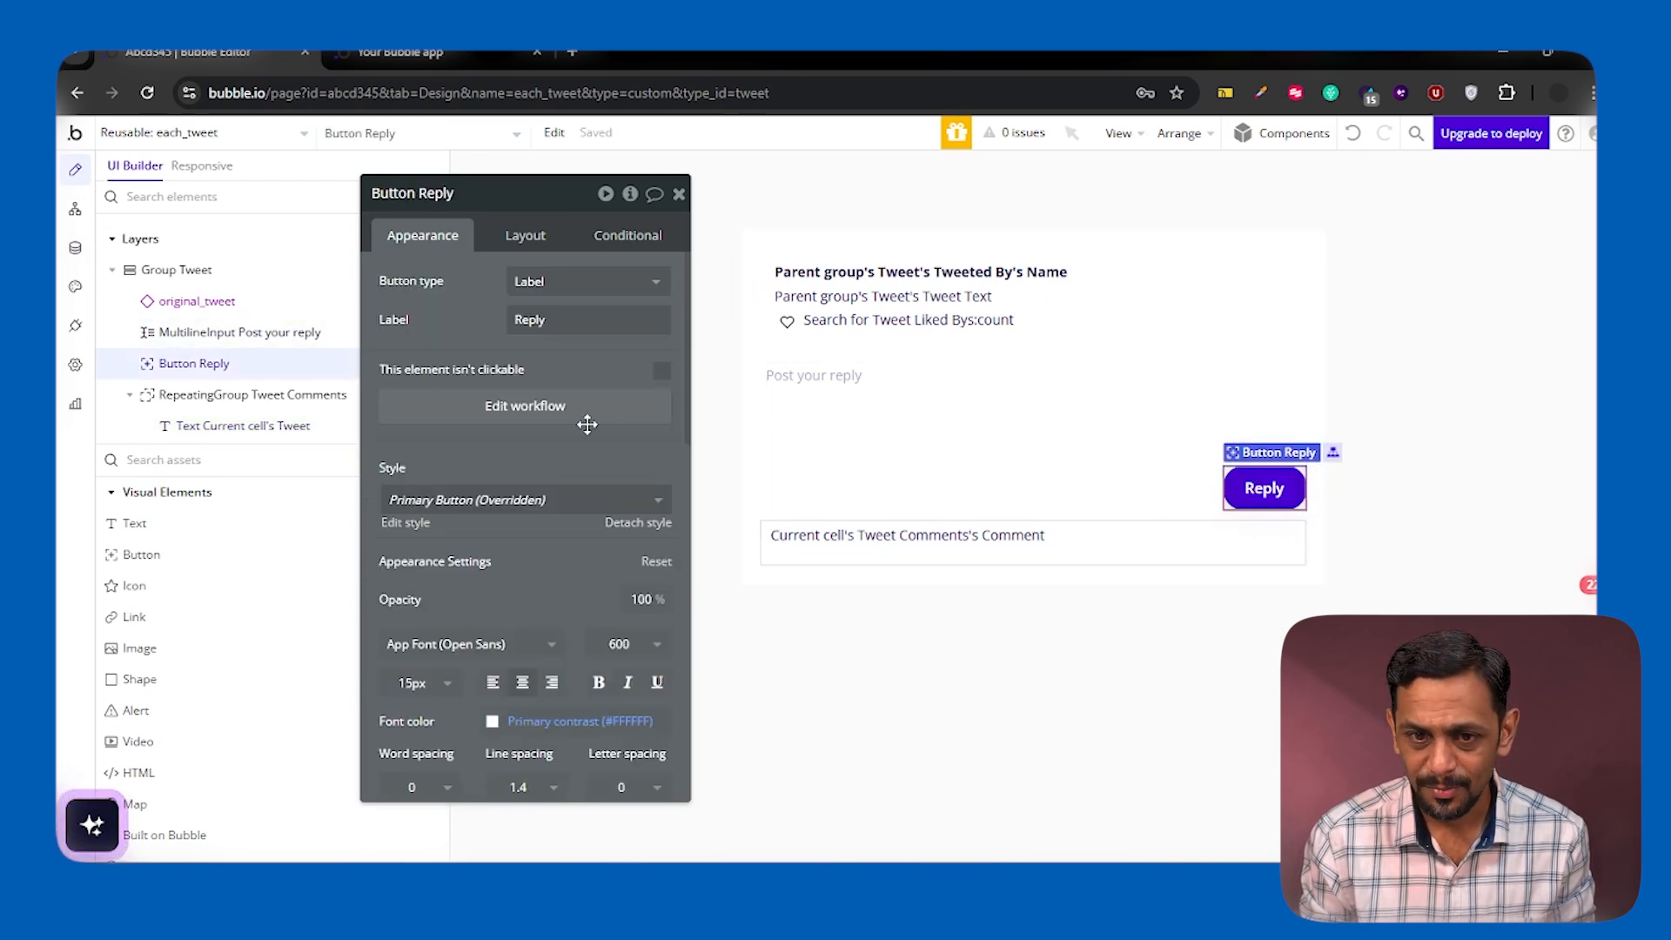
click(557, 407)
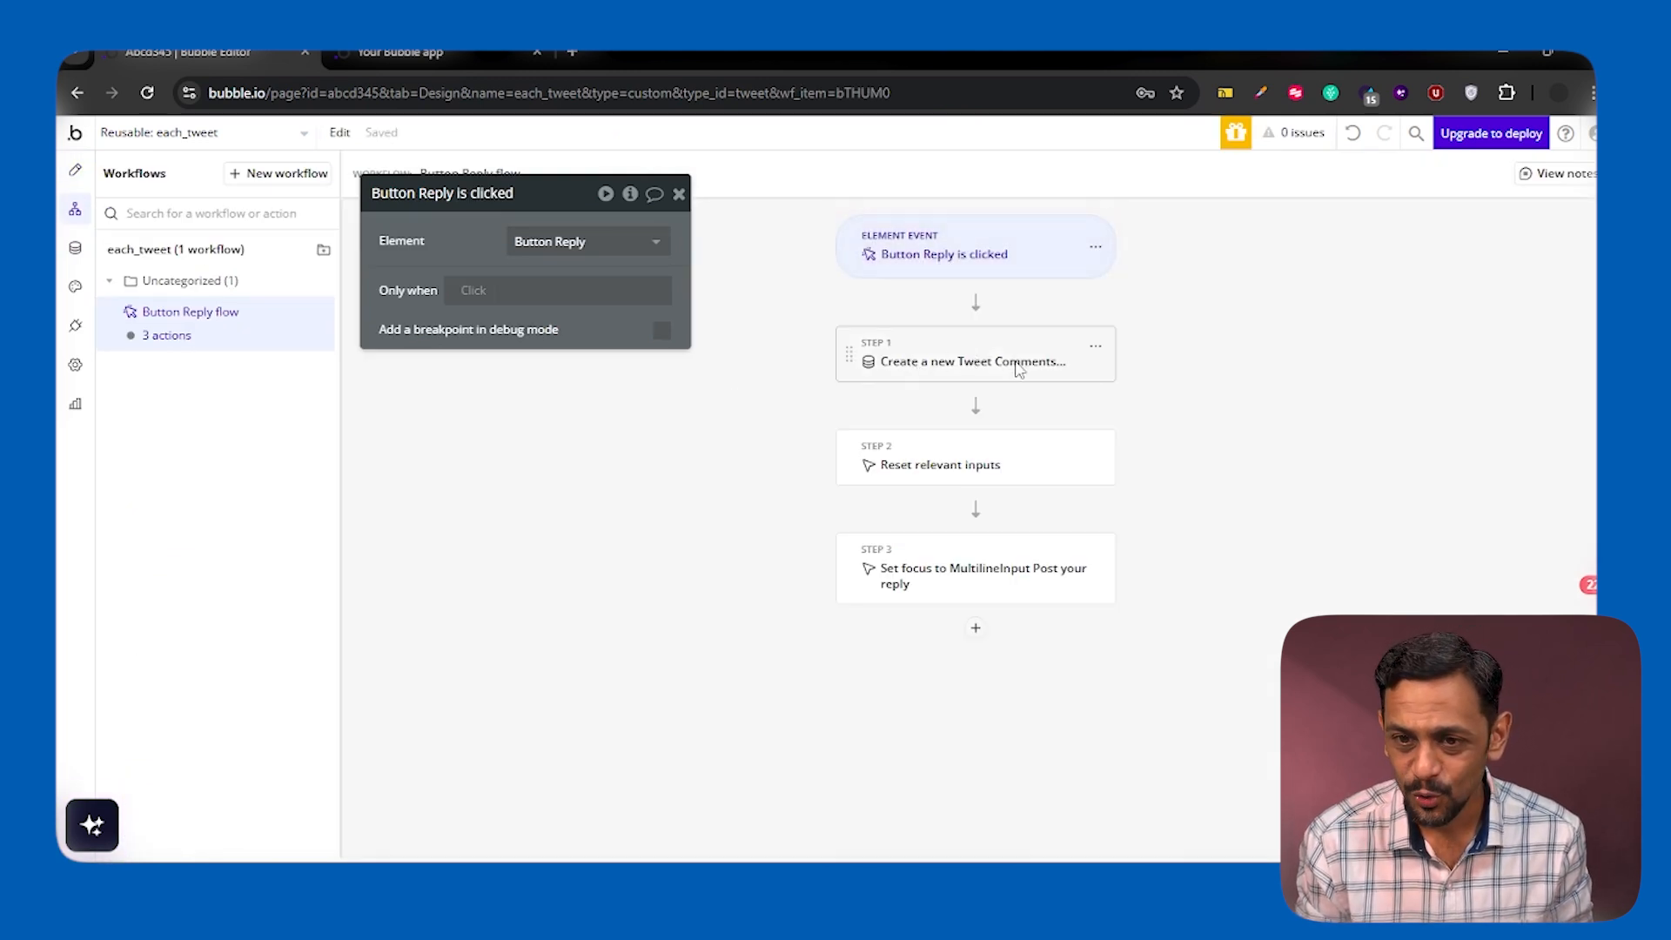
click(976, 303)
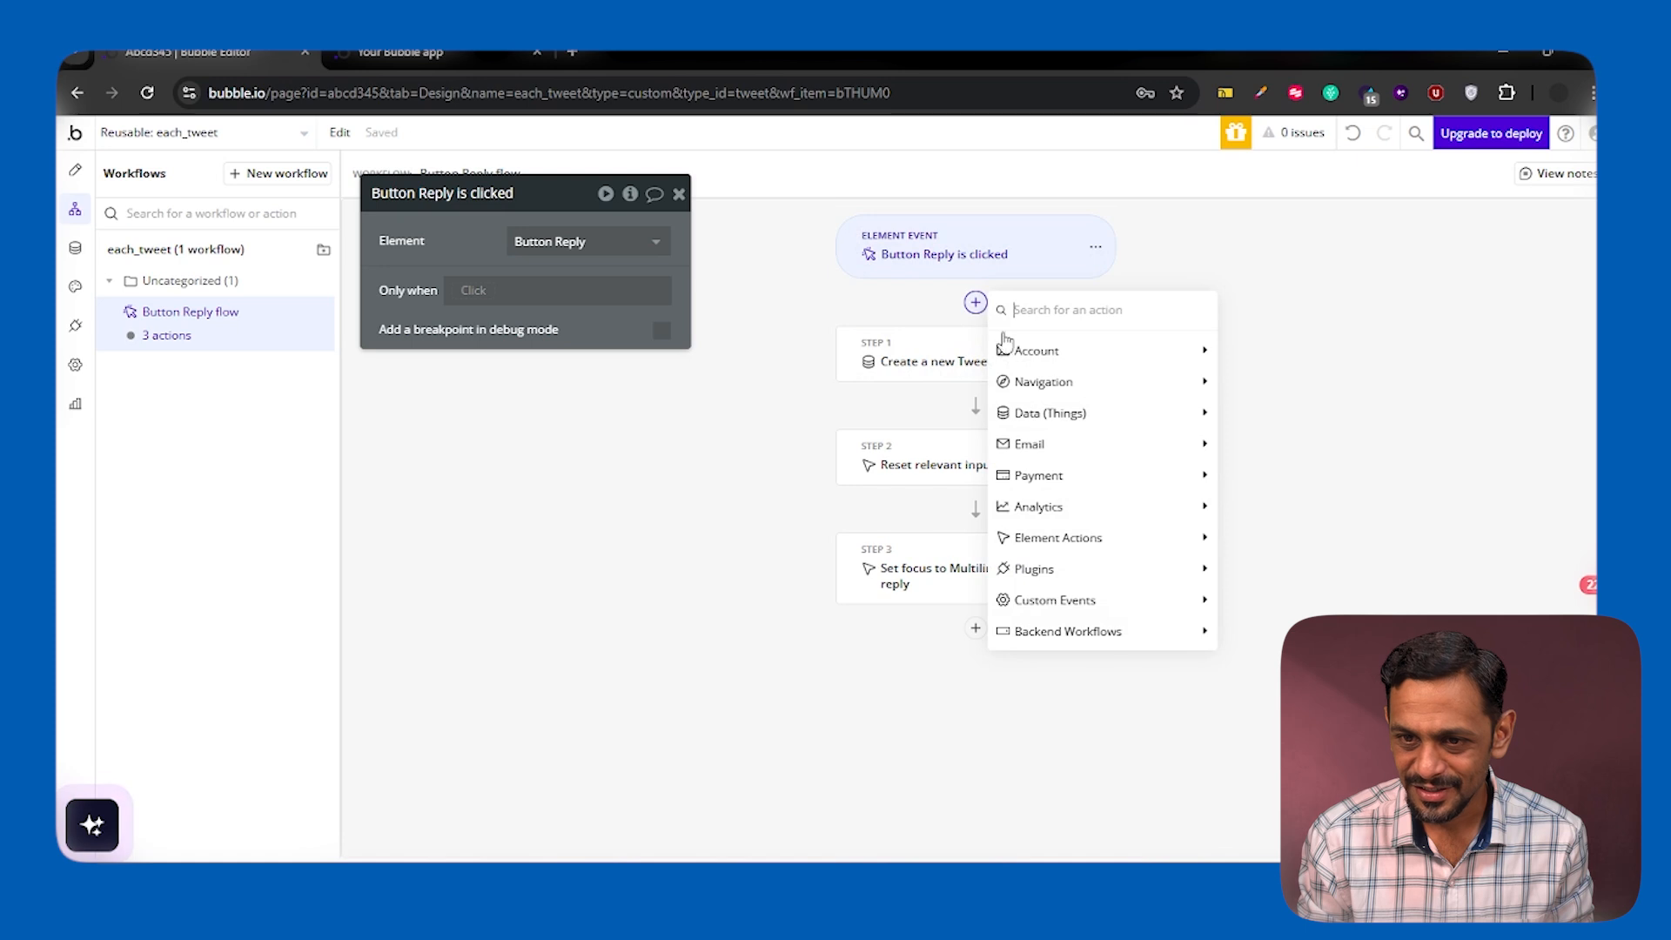
mouse_move(1080, 418)
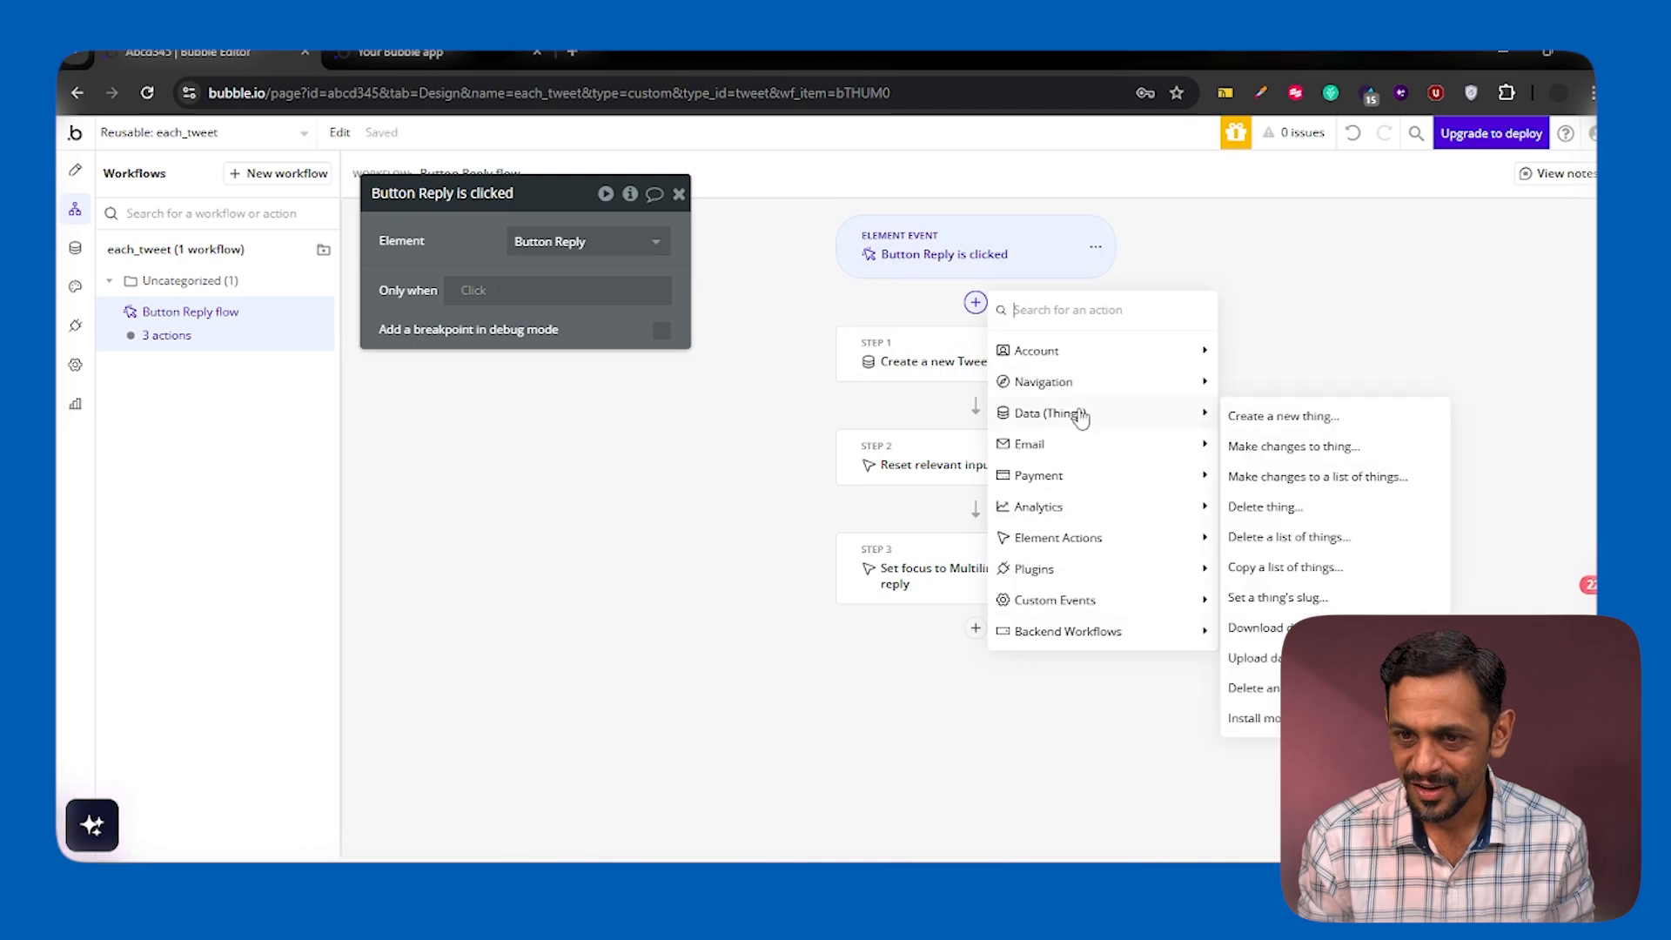
click(1270, 417)
click(578, 245)
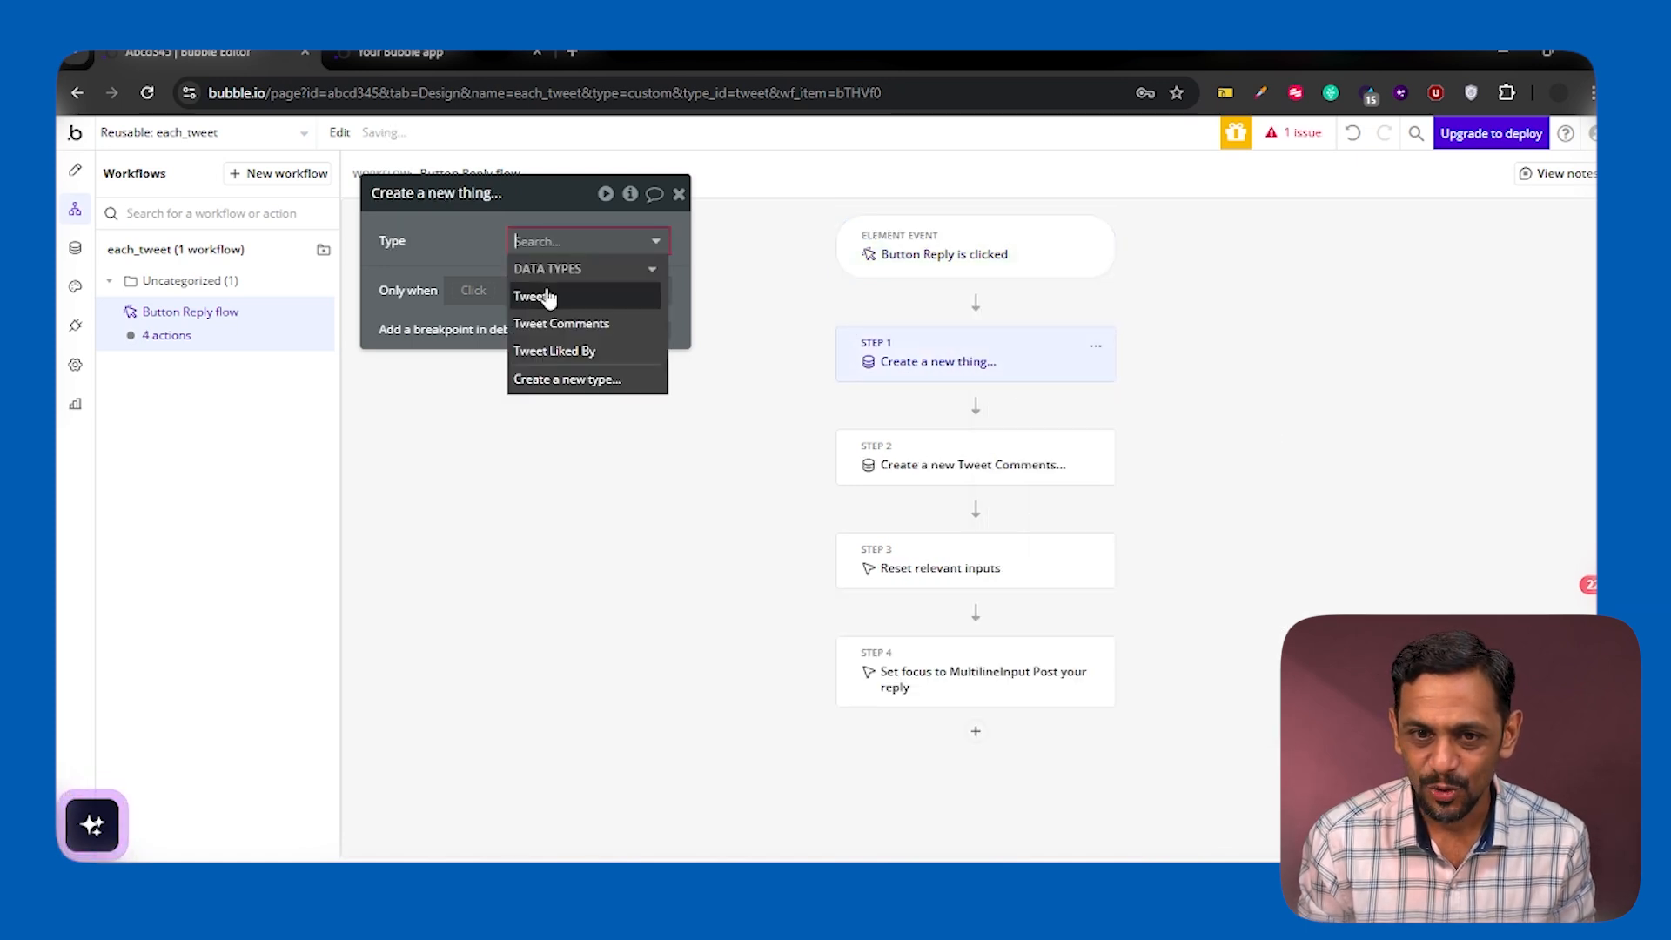
click(570, 288)
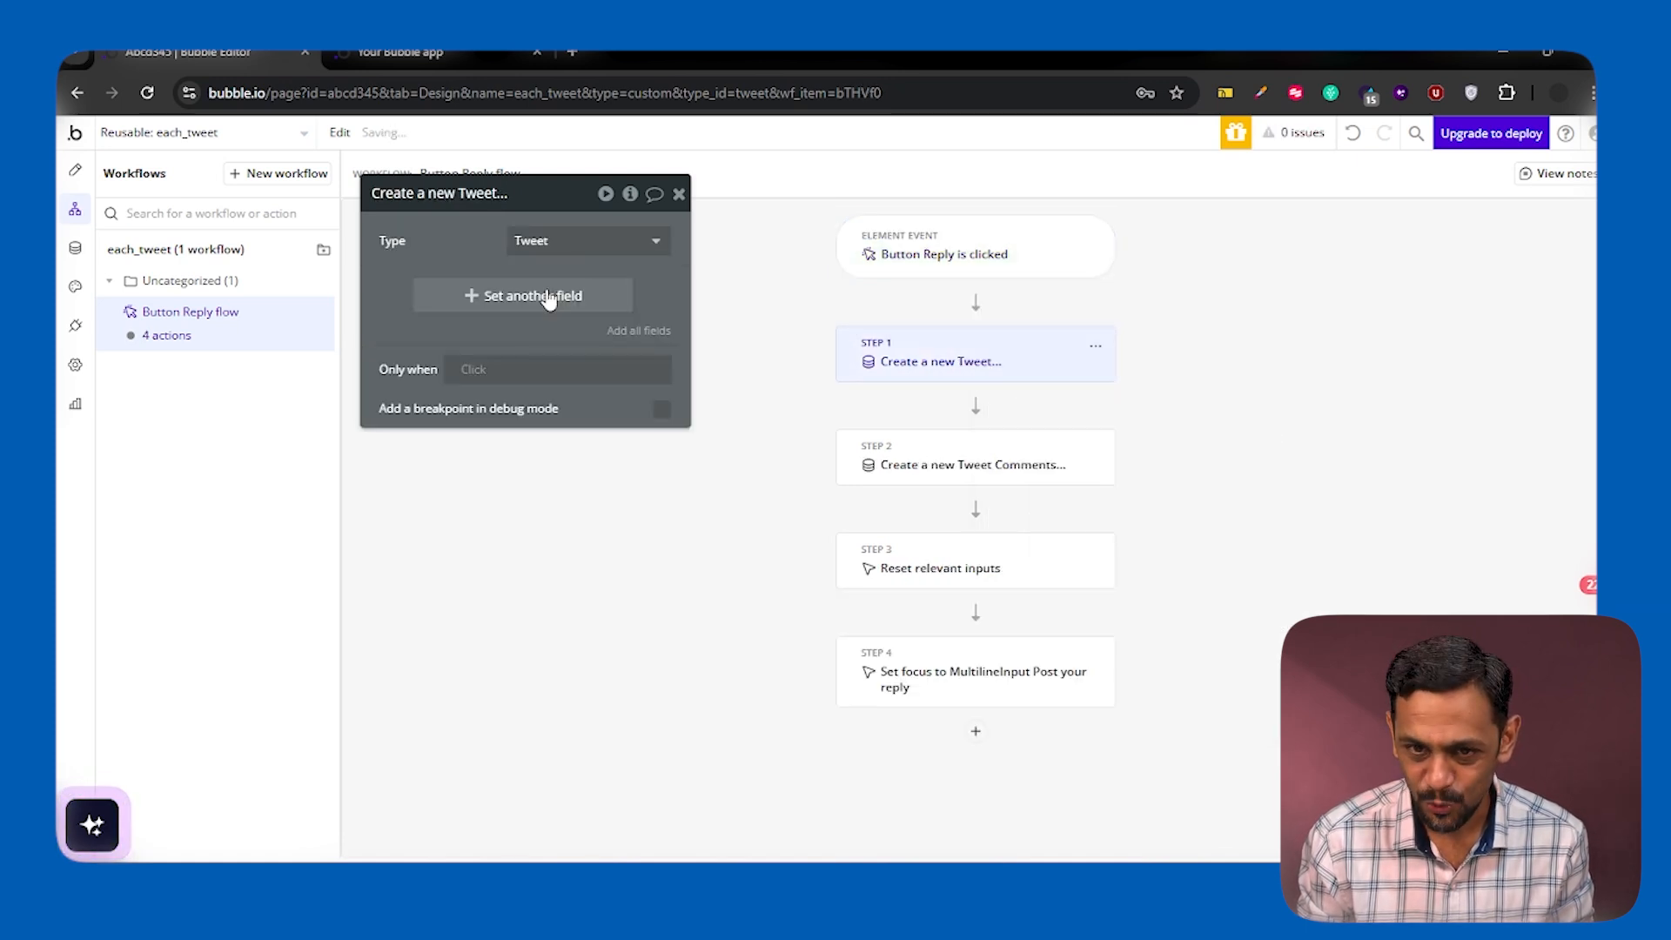
Add all Tweet fields except Image to the new action and set Parent_Tweet to Parent group's Tweet
click(632, 335)
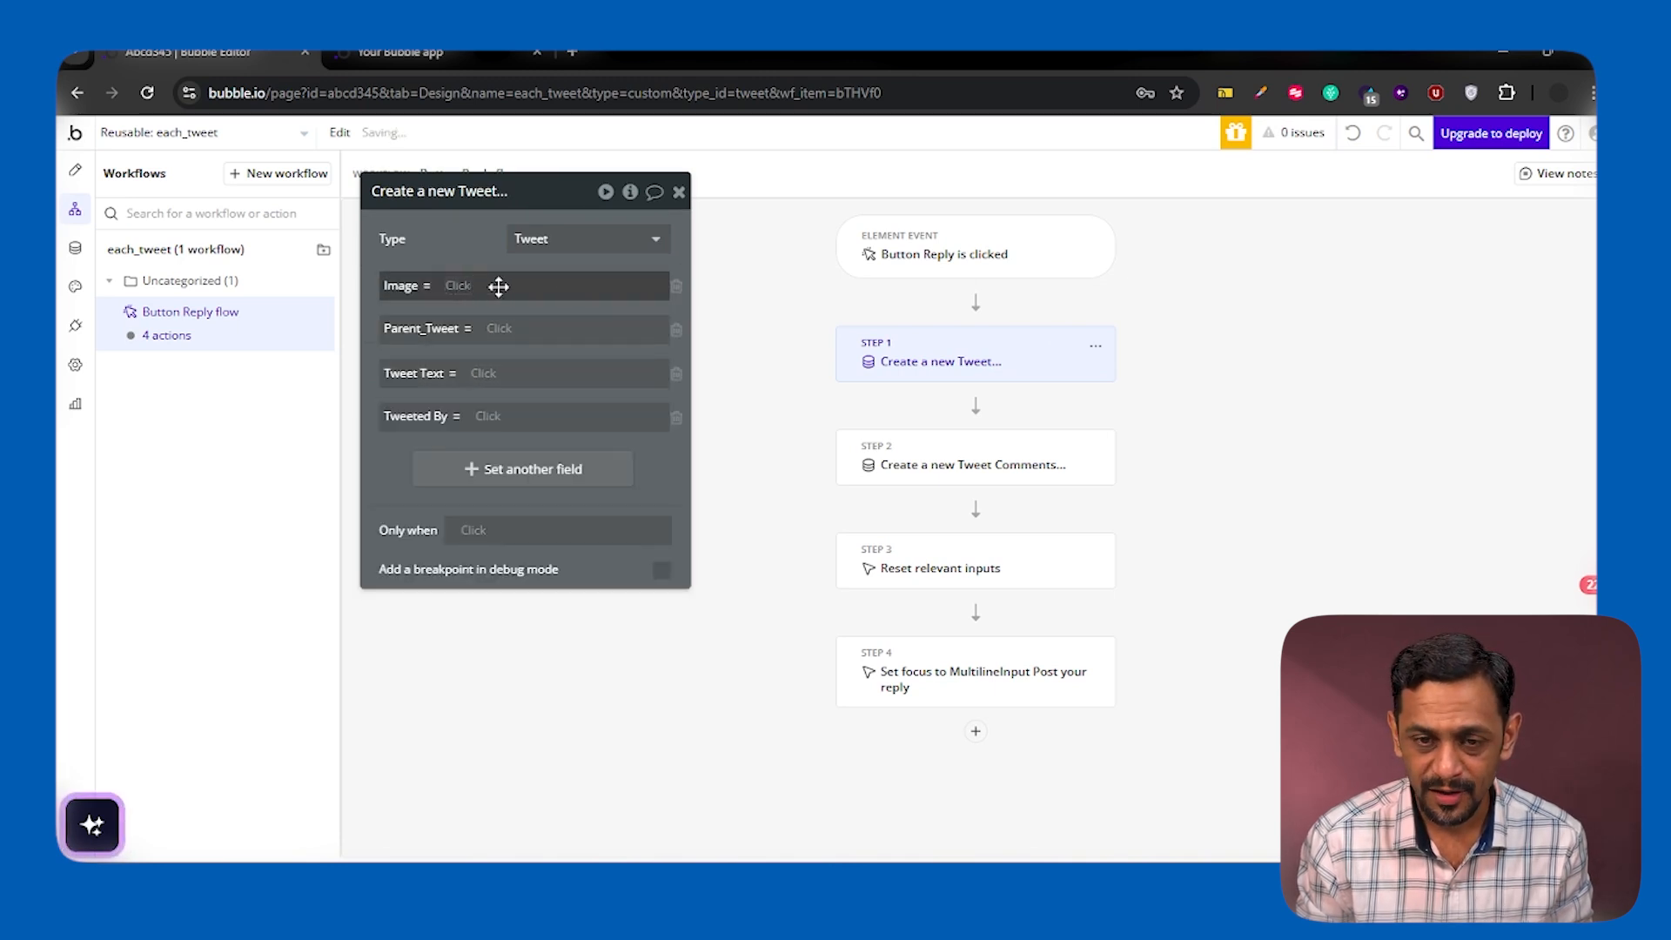
click(677, 290)
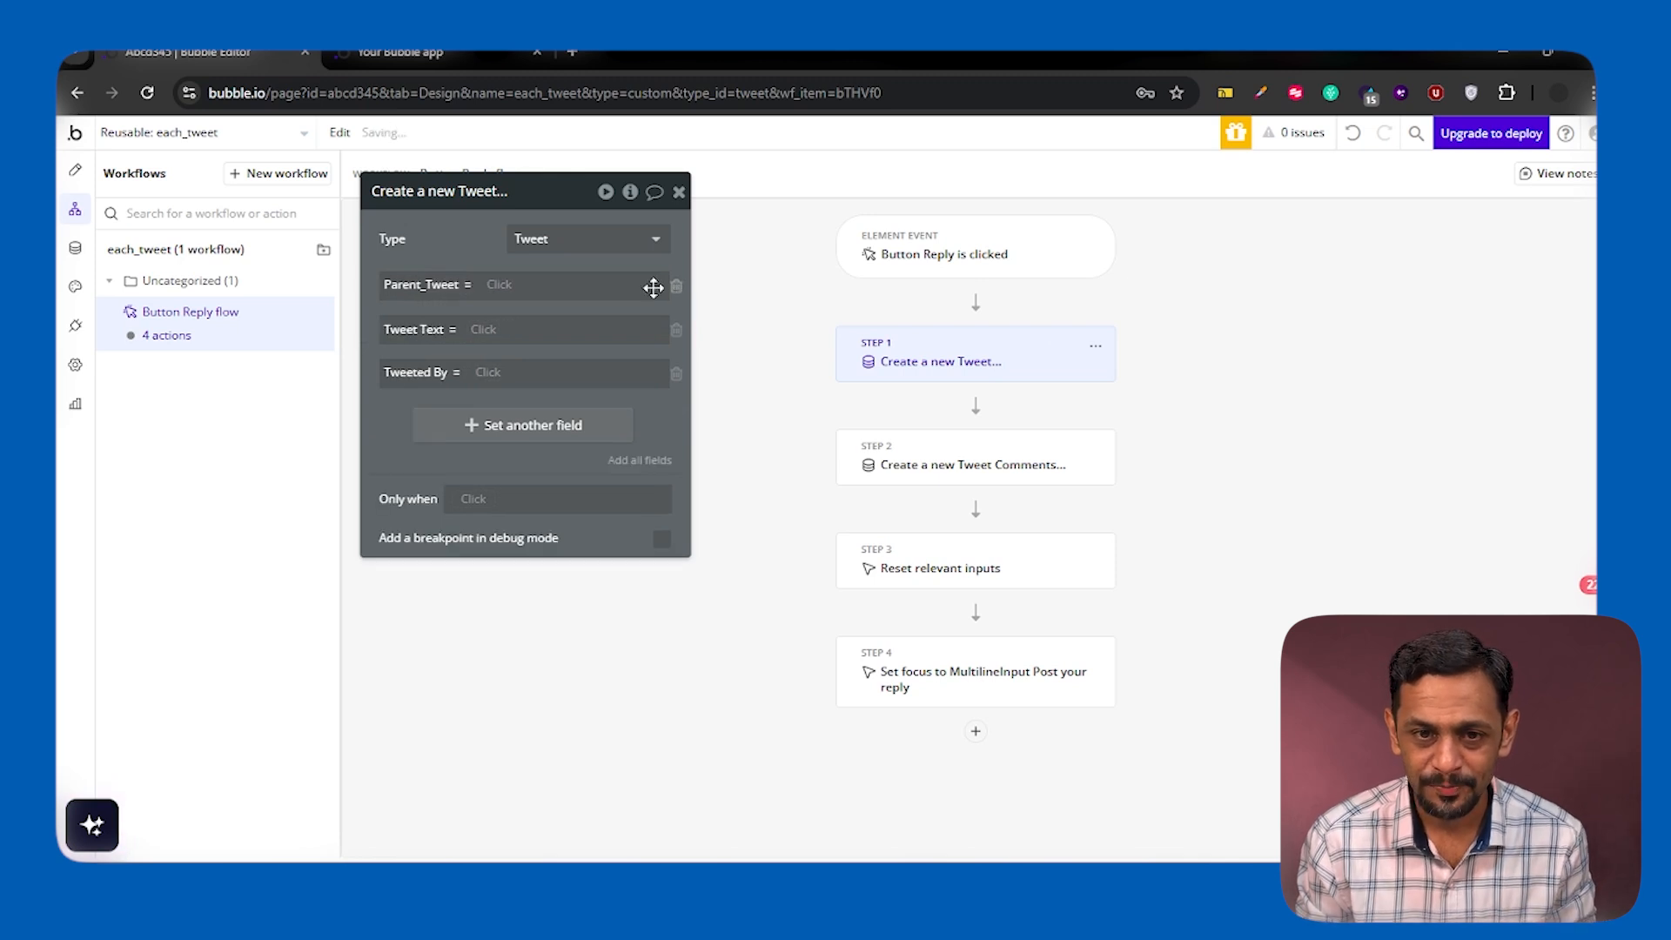
click(499, 286)
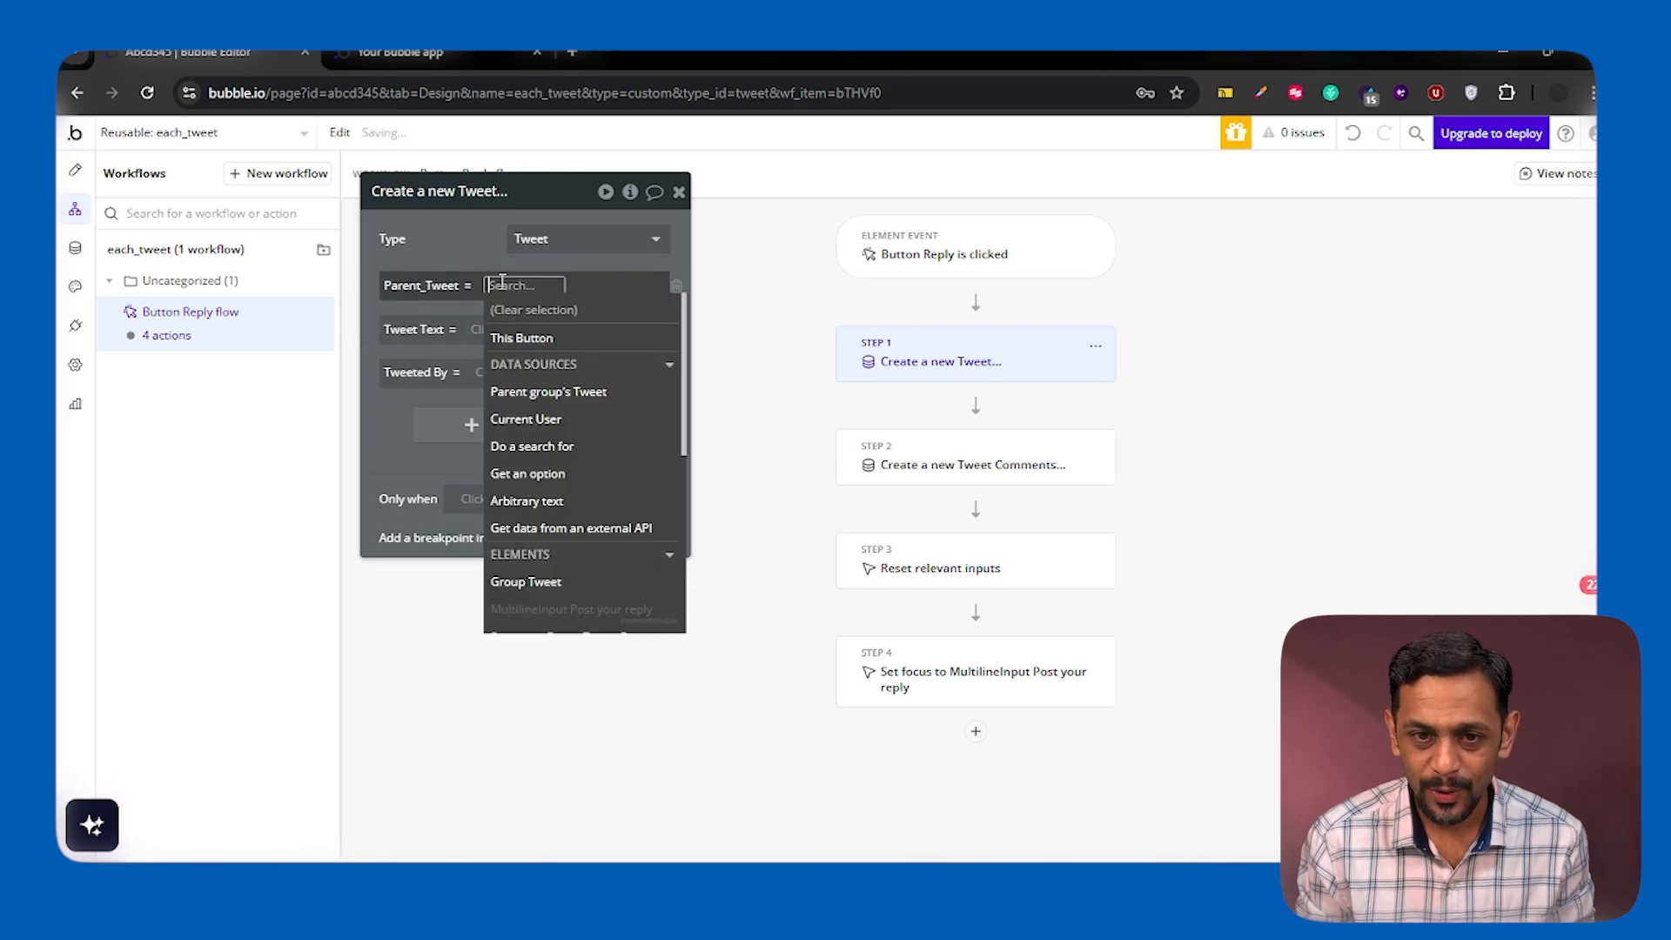
click(567, 393)
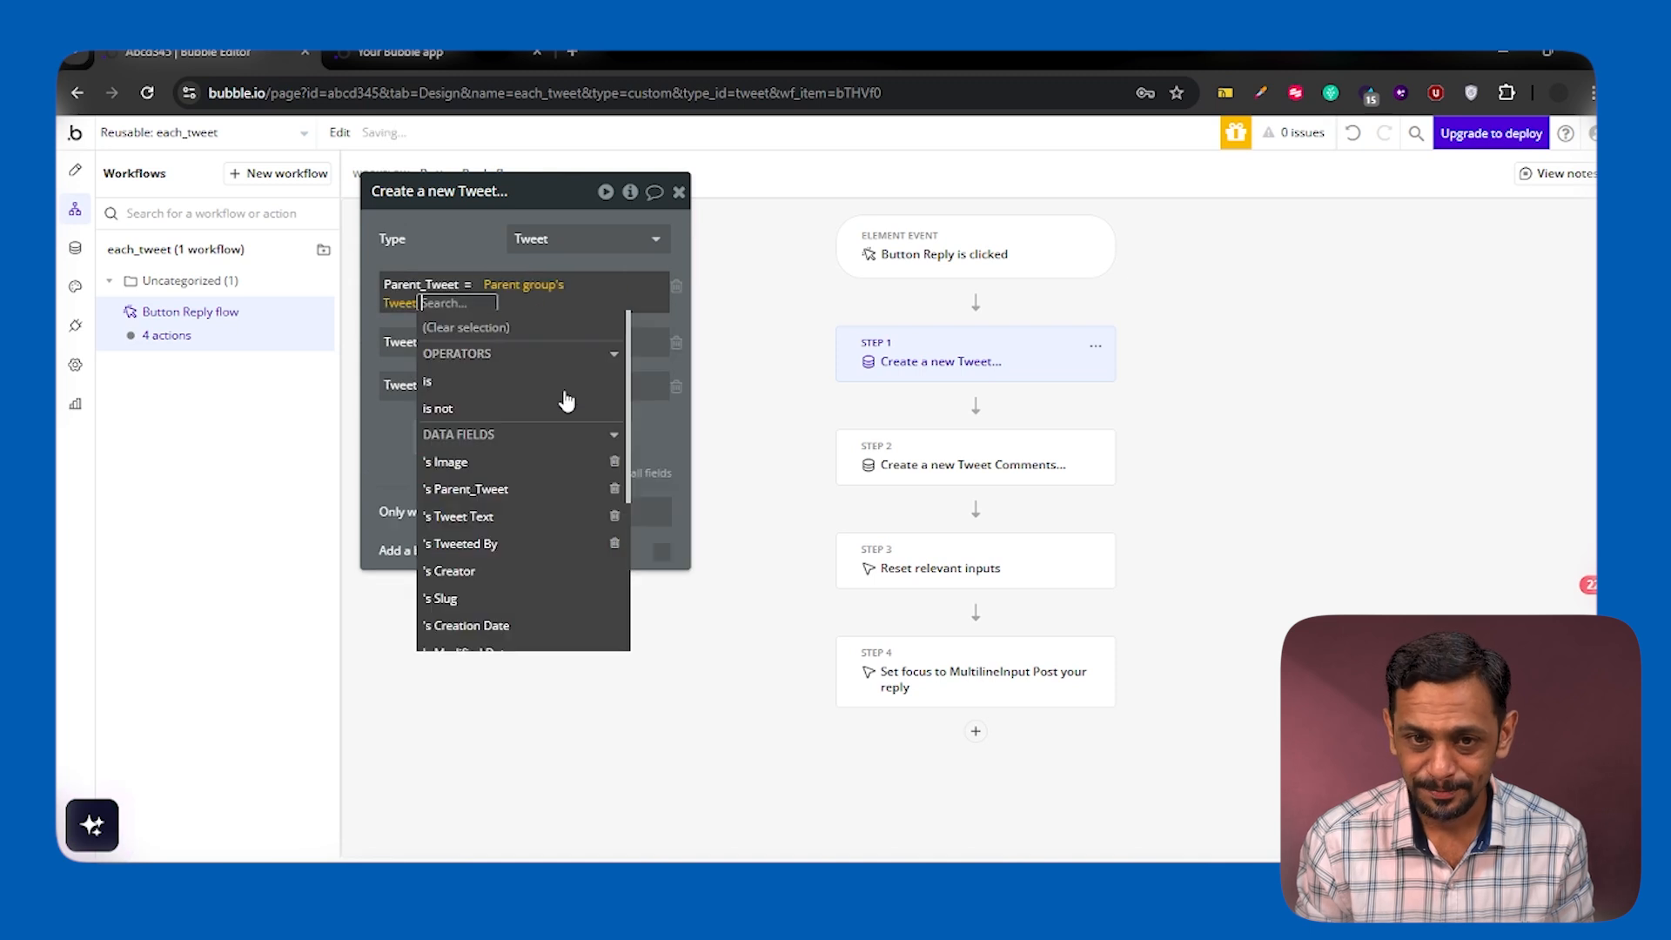
click(444, 253)
Set Tweet Text to MultilineInput Post your reply's value and Tweeted By to Current User
click(489, 330)
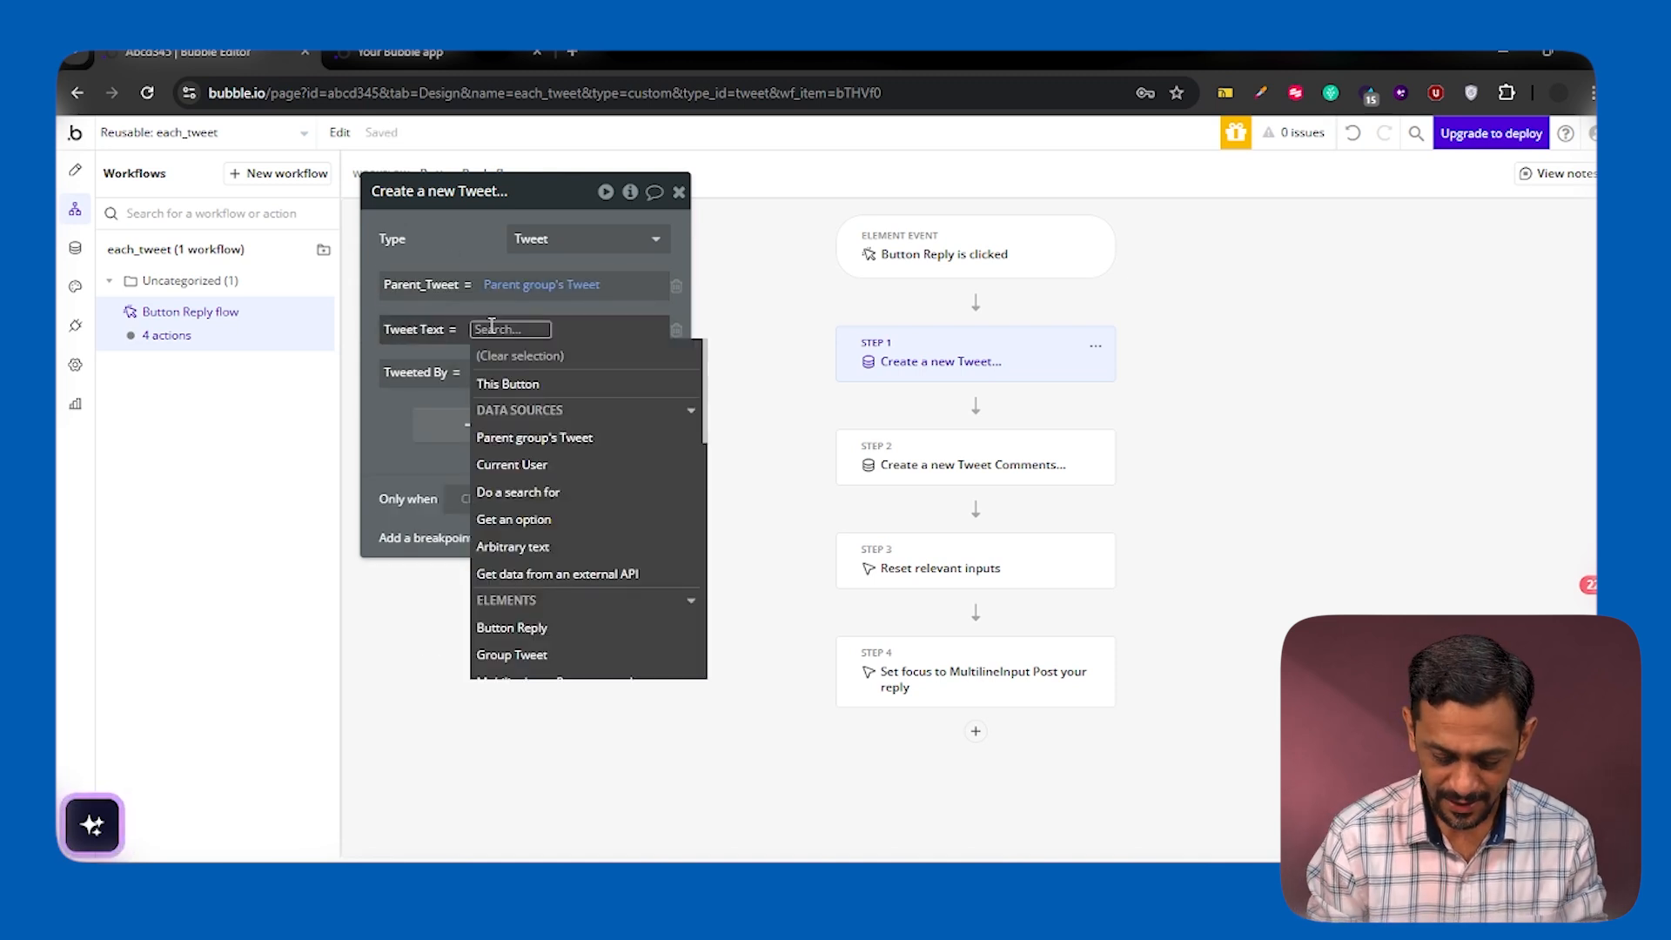
text(mul)
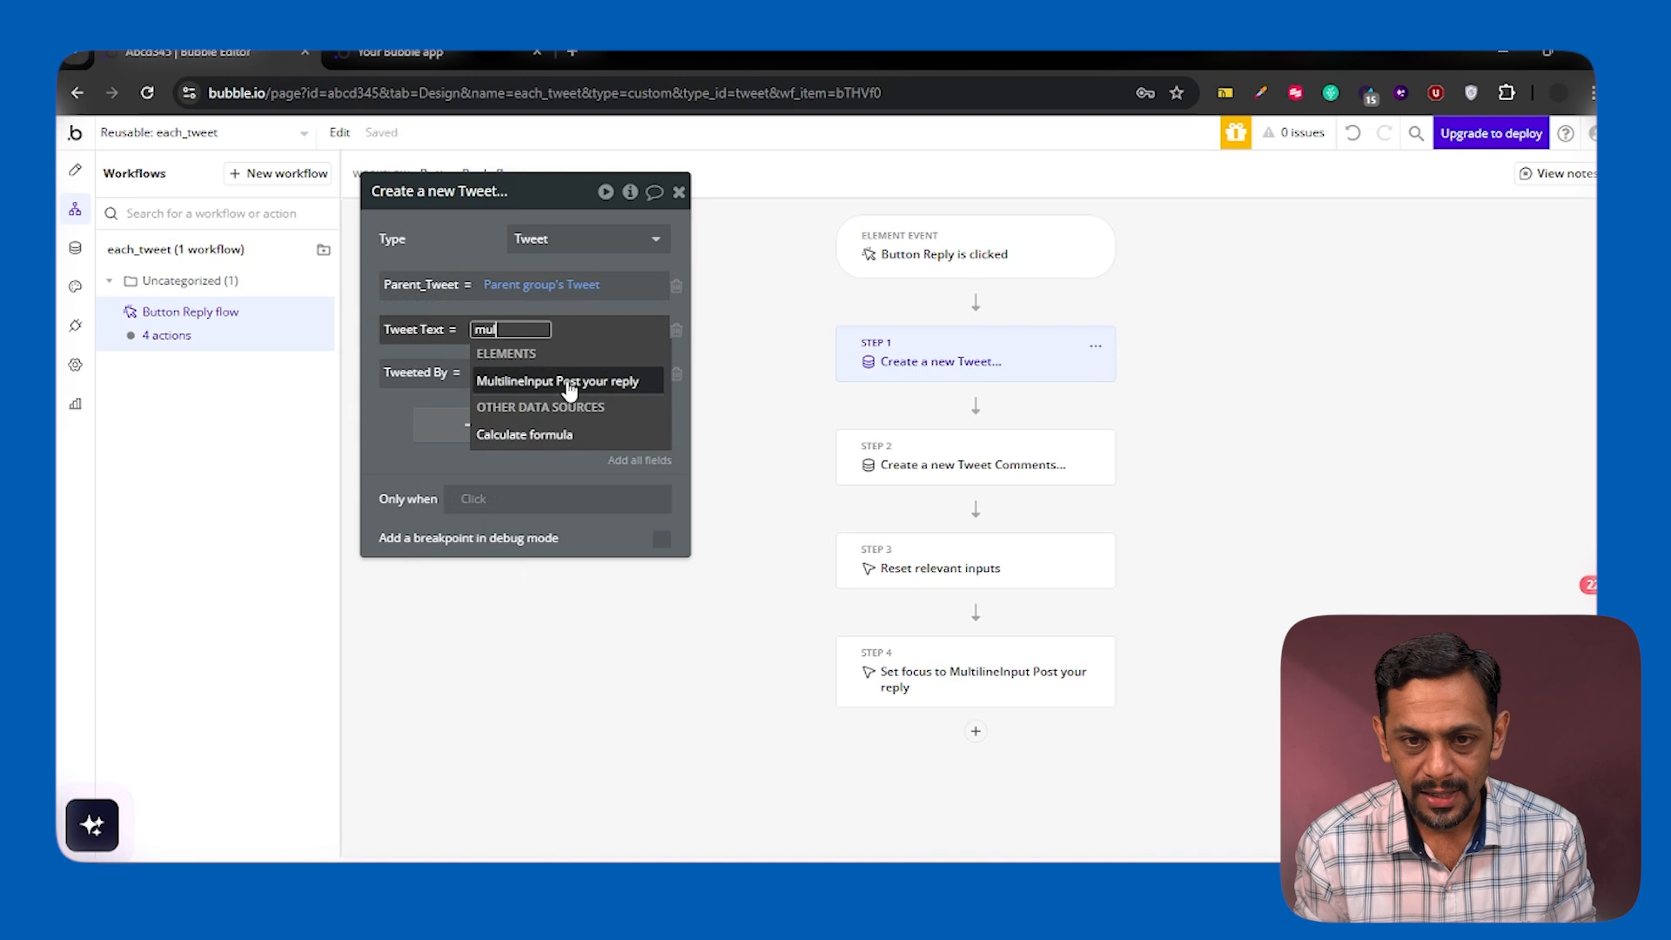
click(570, 389)
click(561, 398)
click(446, 234)
click(488, 389)
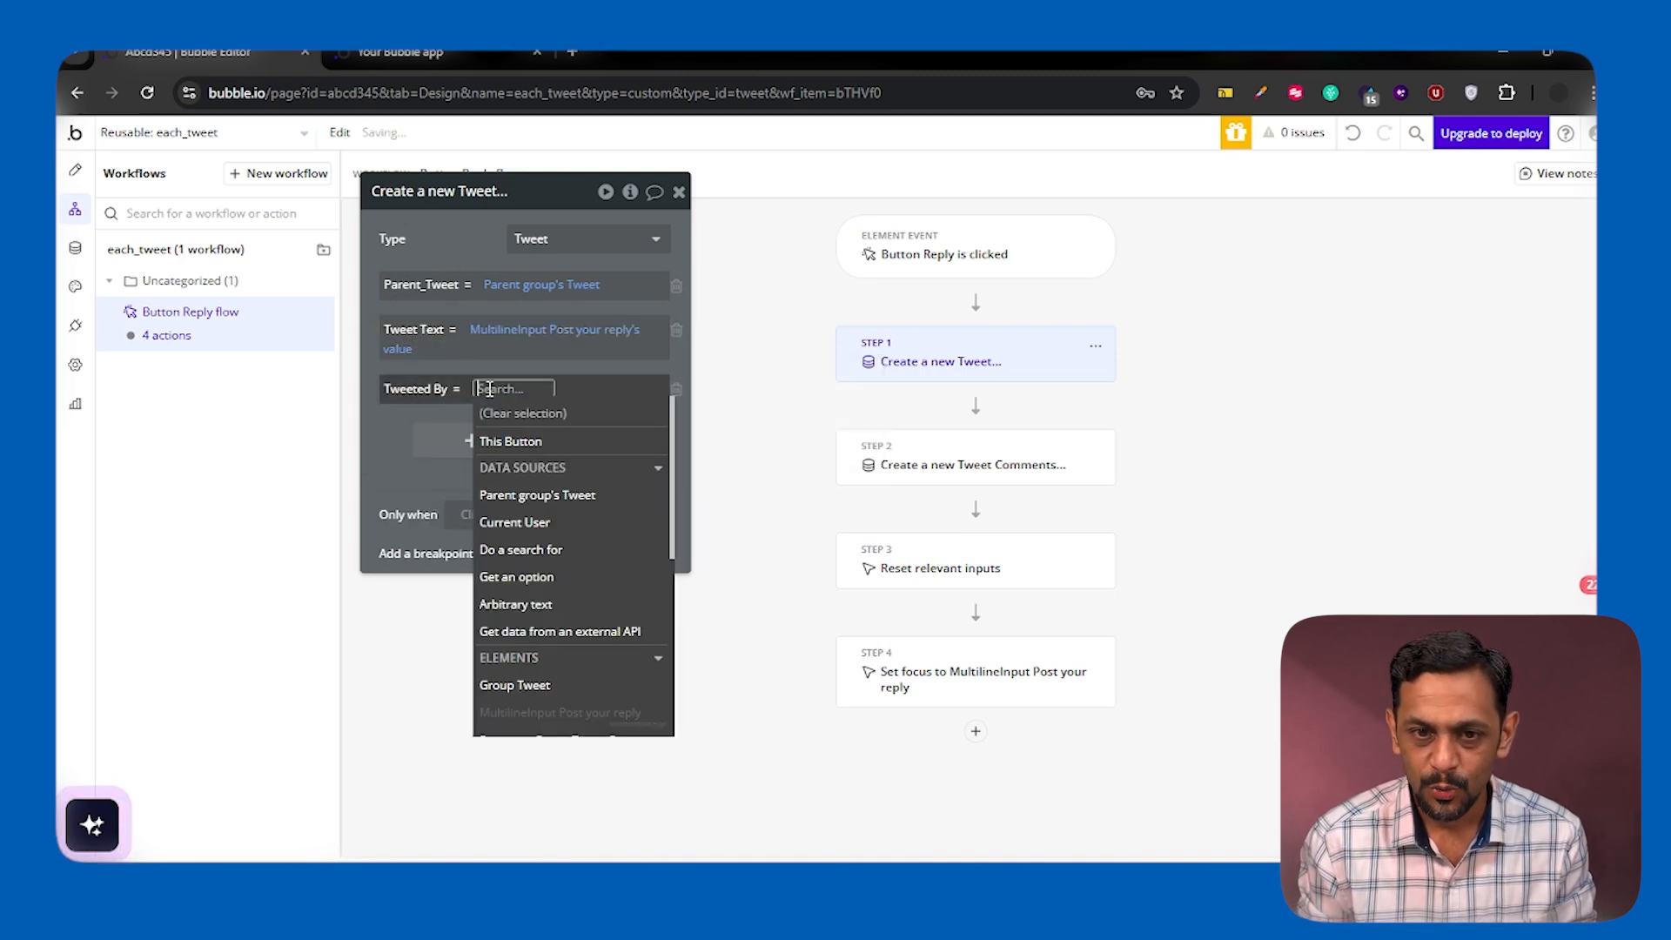
click(525, 522)
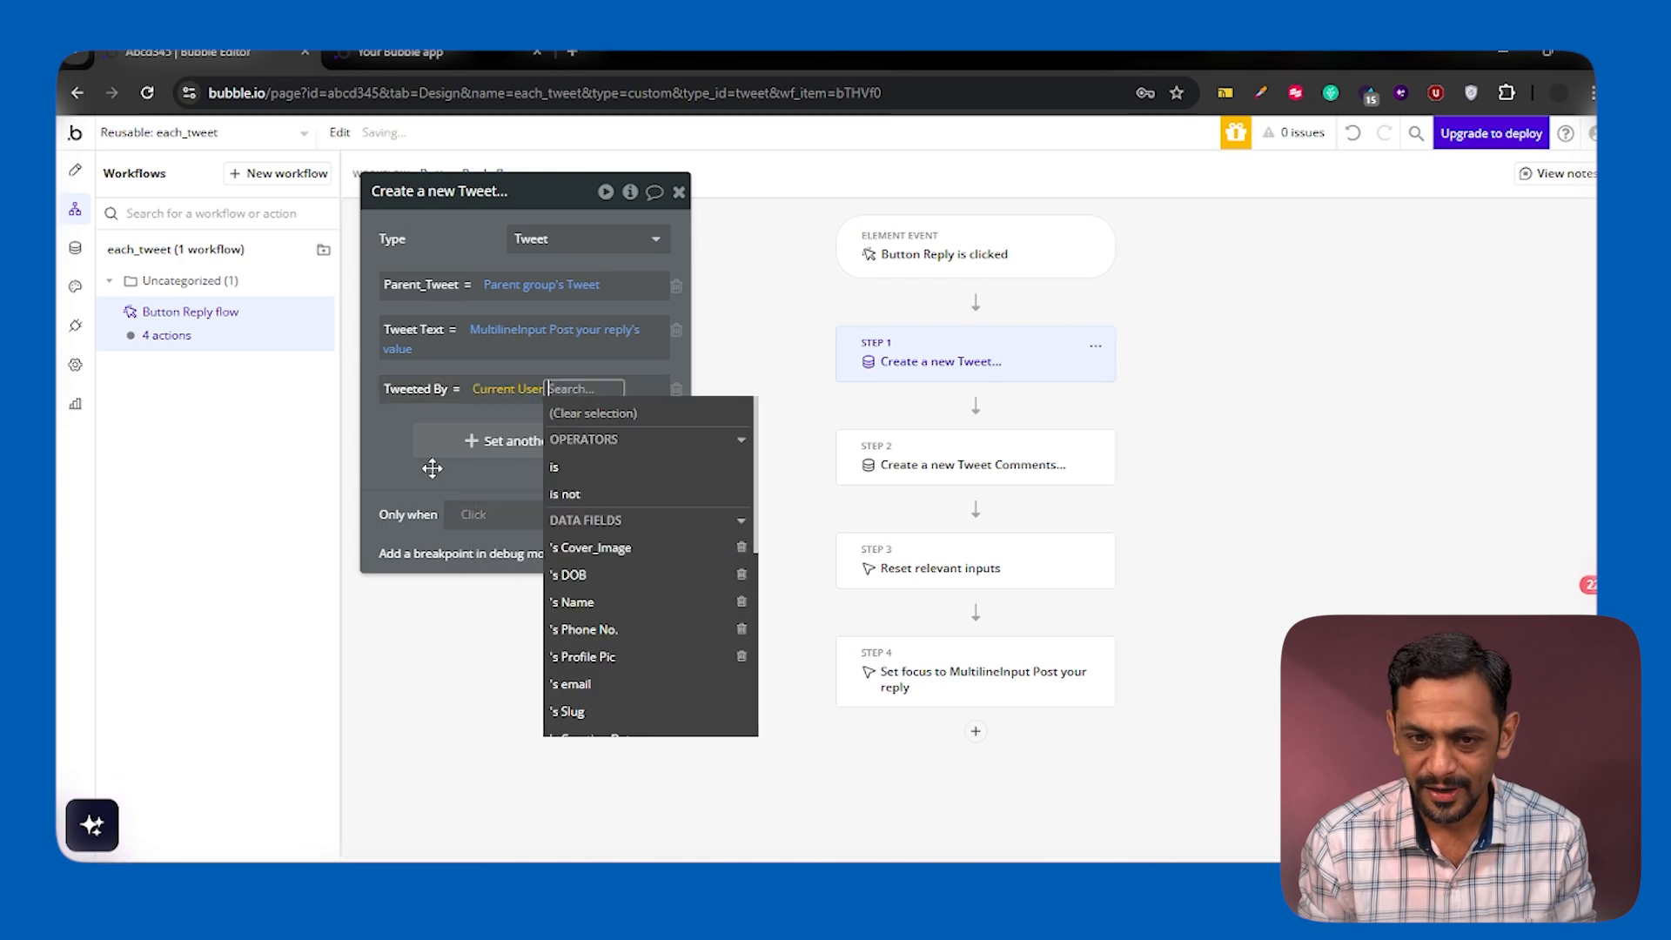
click(400, 433)
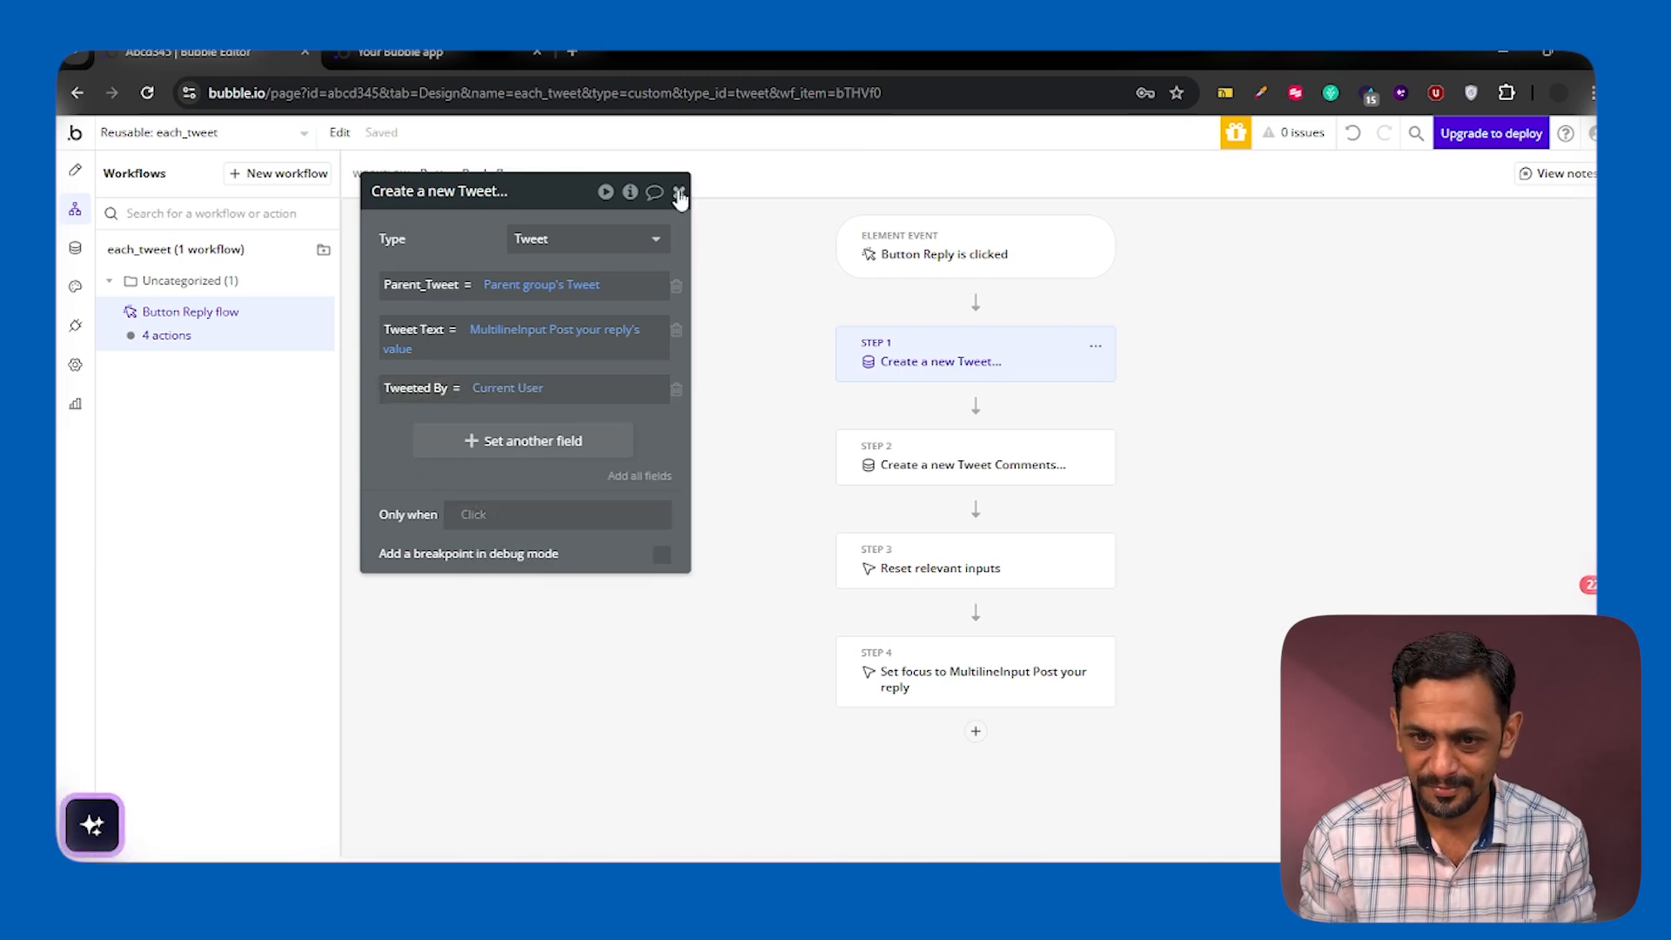
Delete the action that creates a new Tweet Comments entry and check the remaining reset and focus actions
click(679, 192)
click(948, 466)
click(1095, 449)
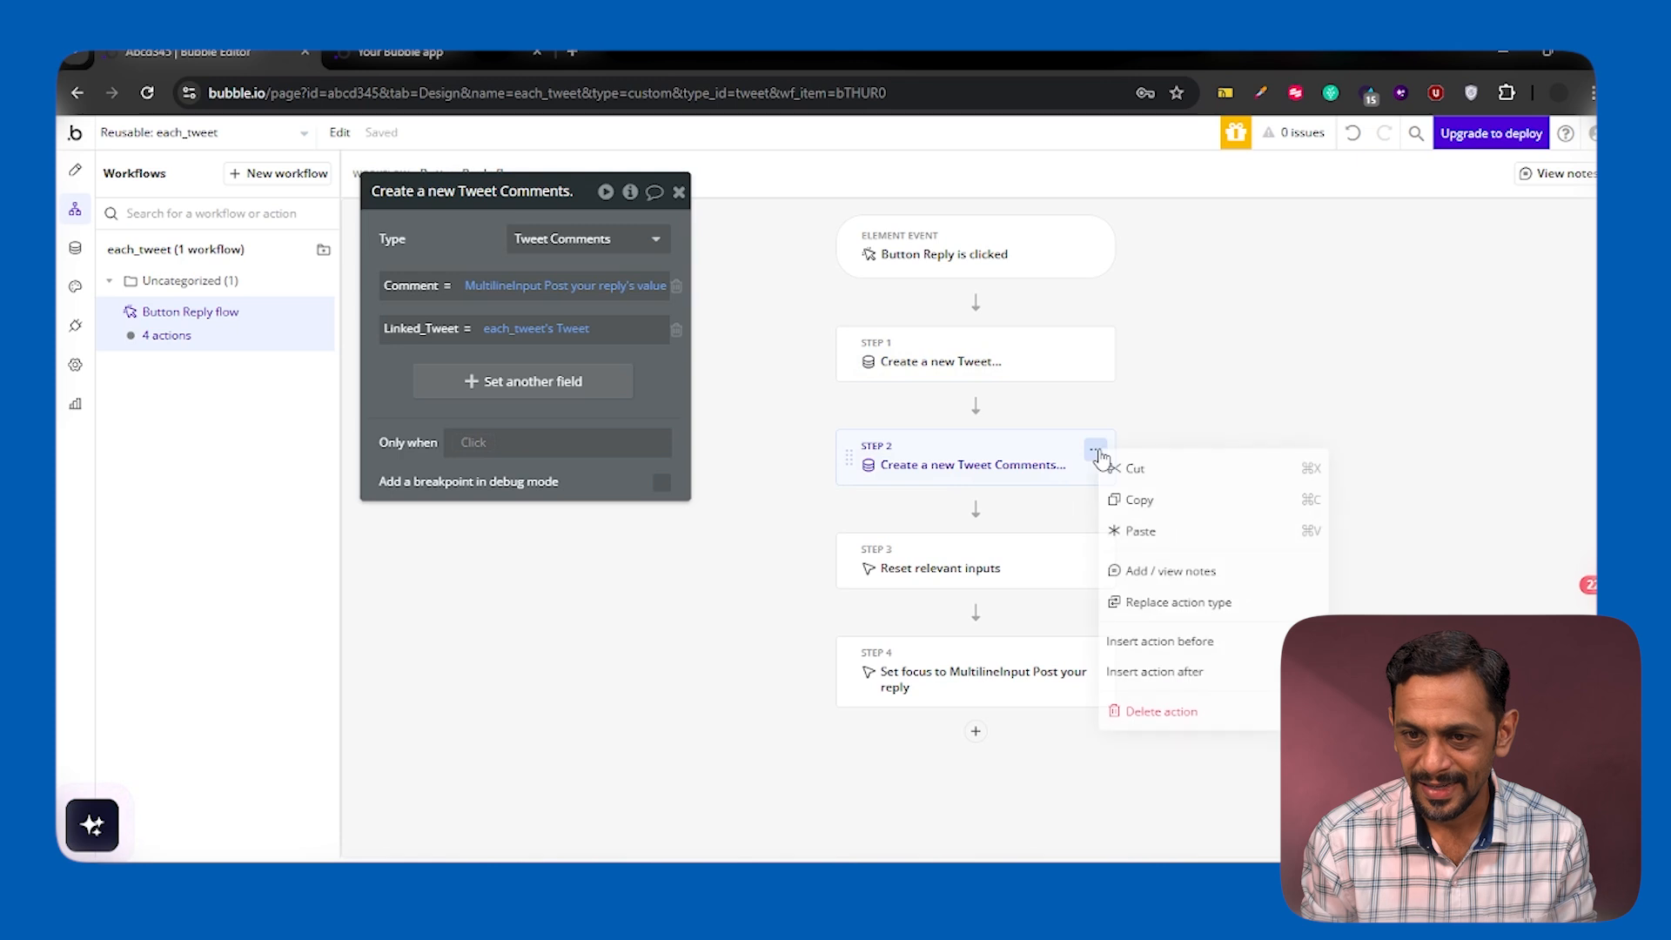
click(1161, 712)
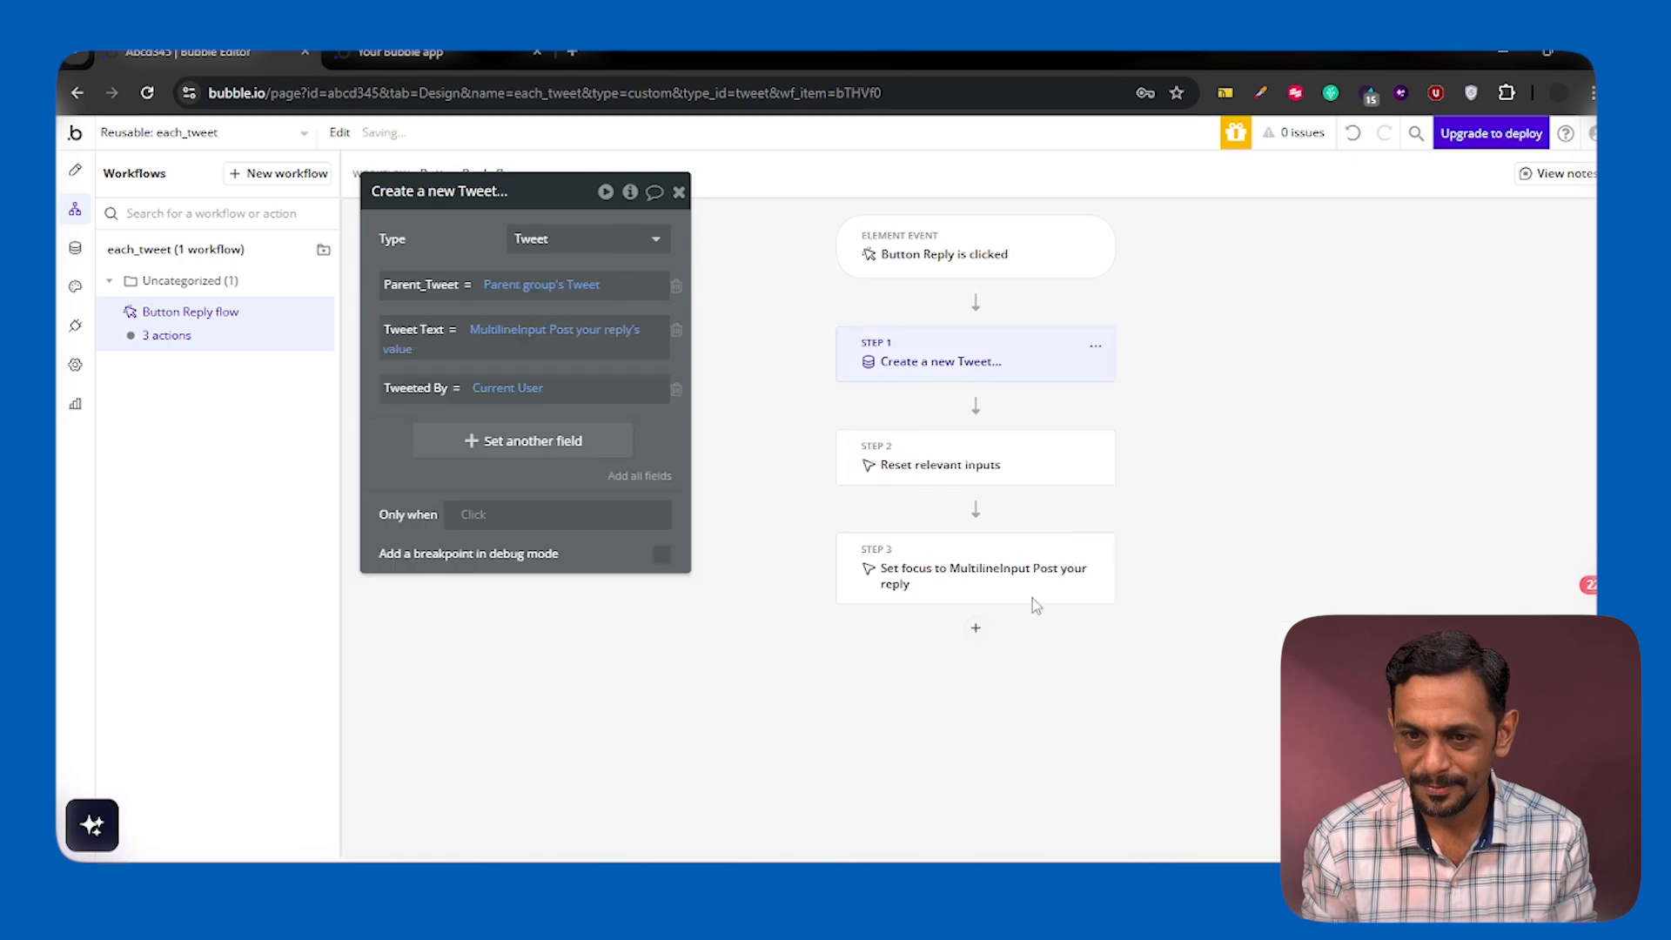
click(928, 468)
click(957, 570)
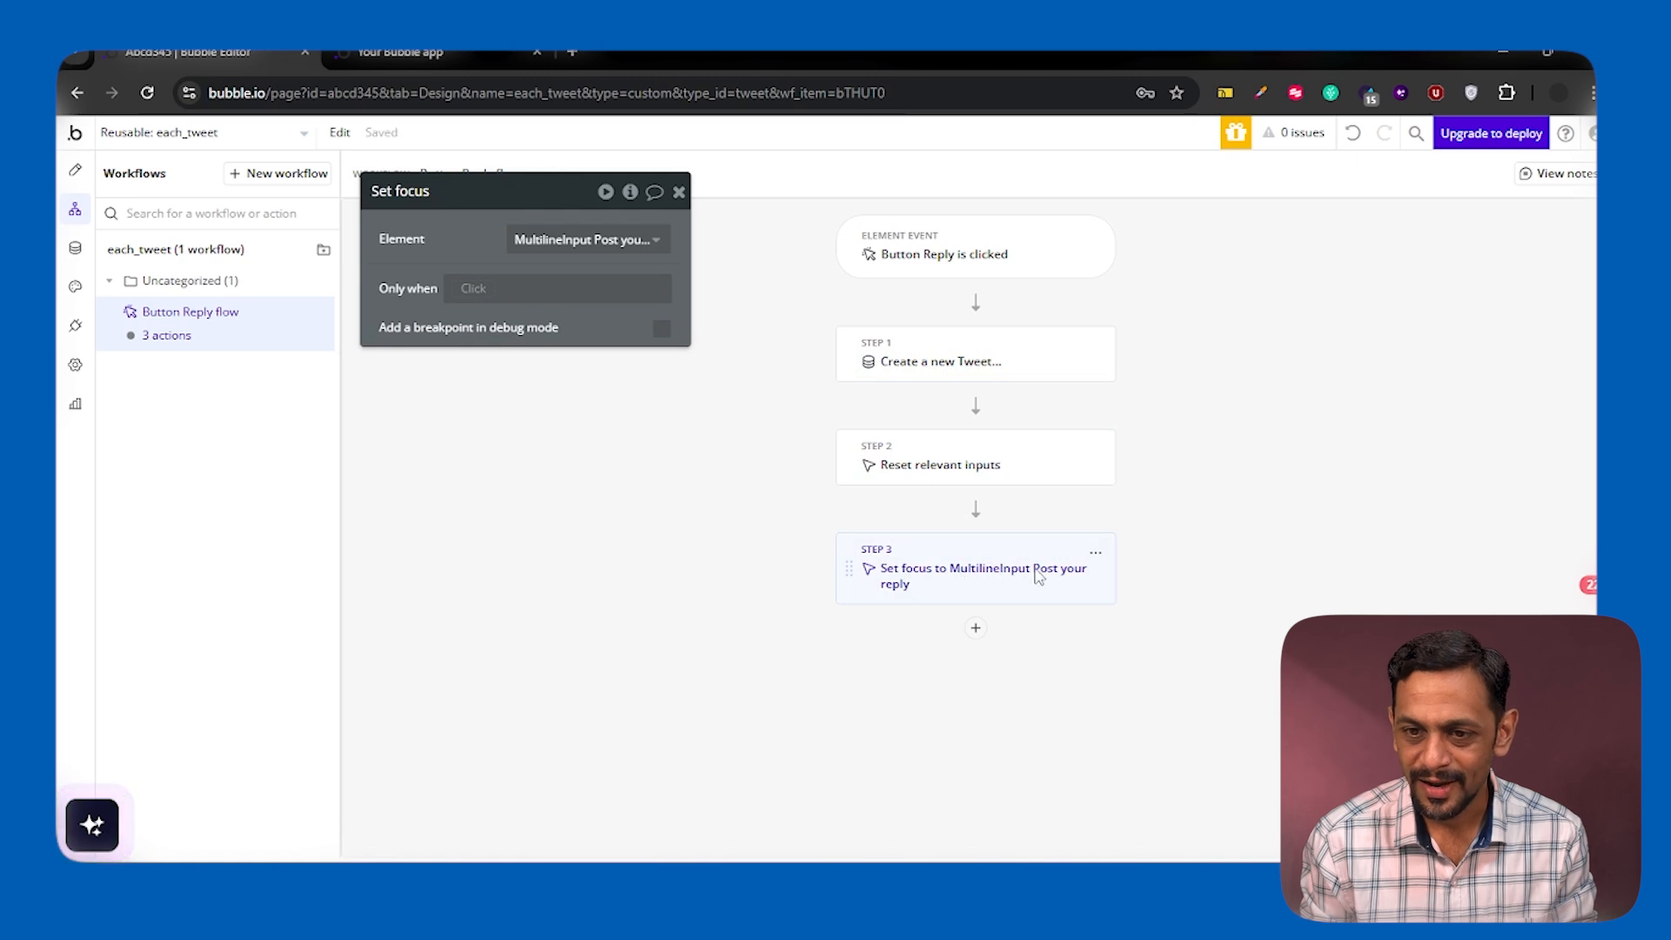
click(682, 191)
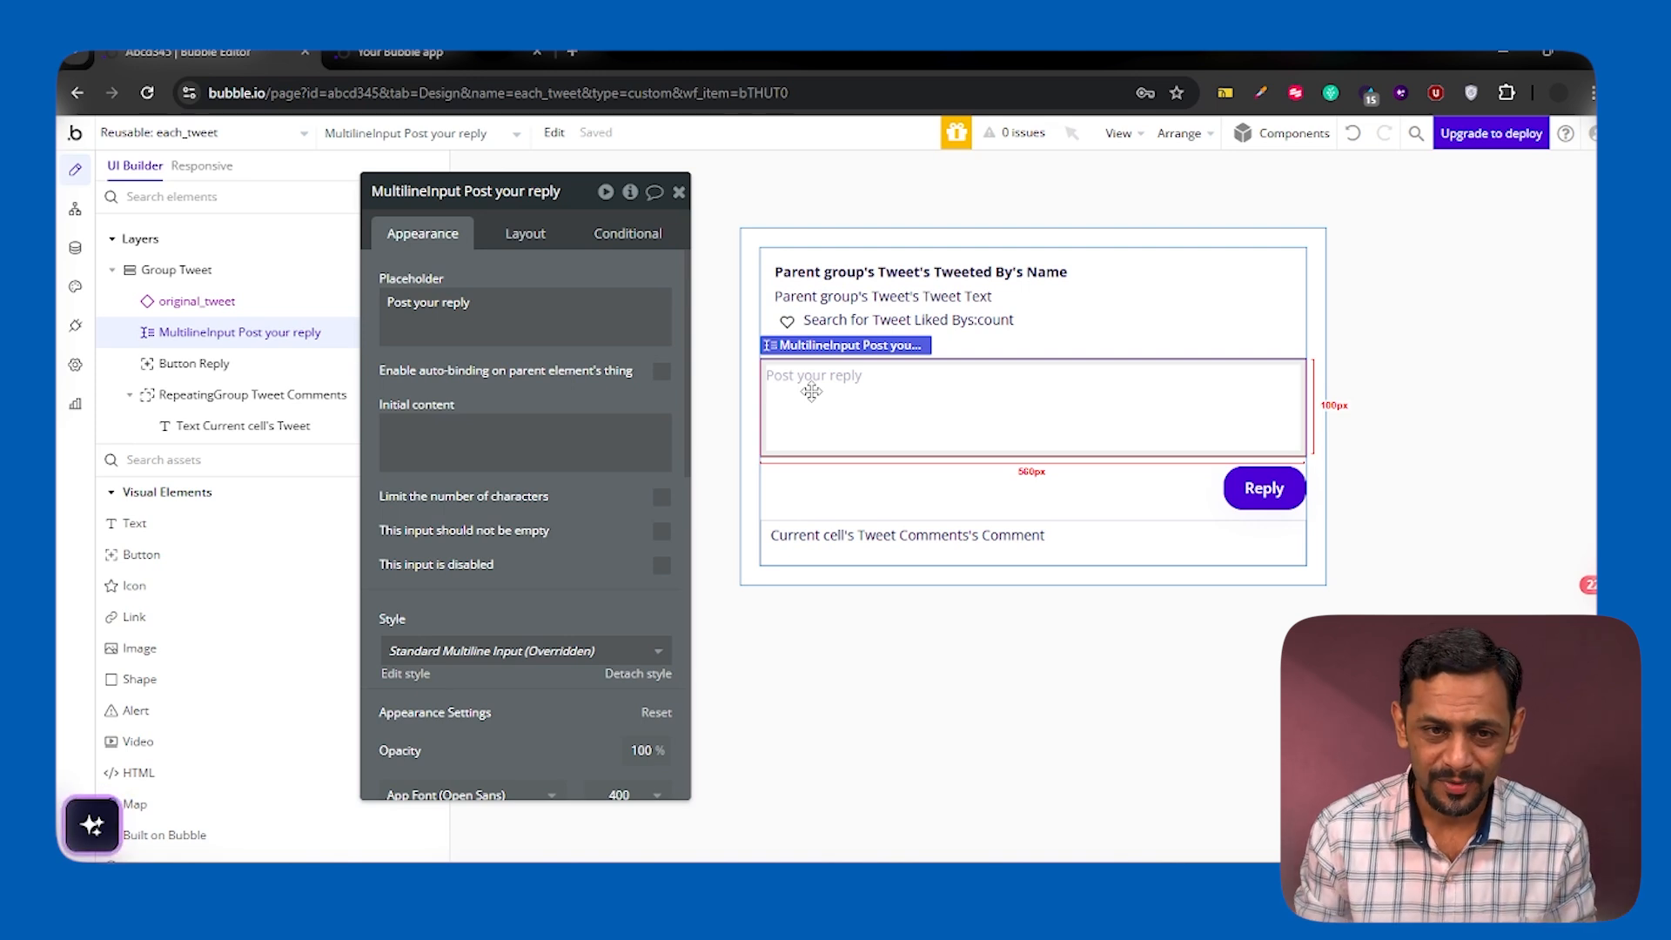
Delete the Tweet Comments data type from the database
click(75, 250)
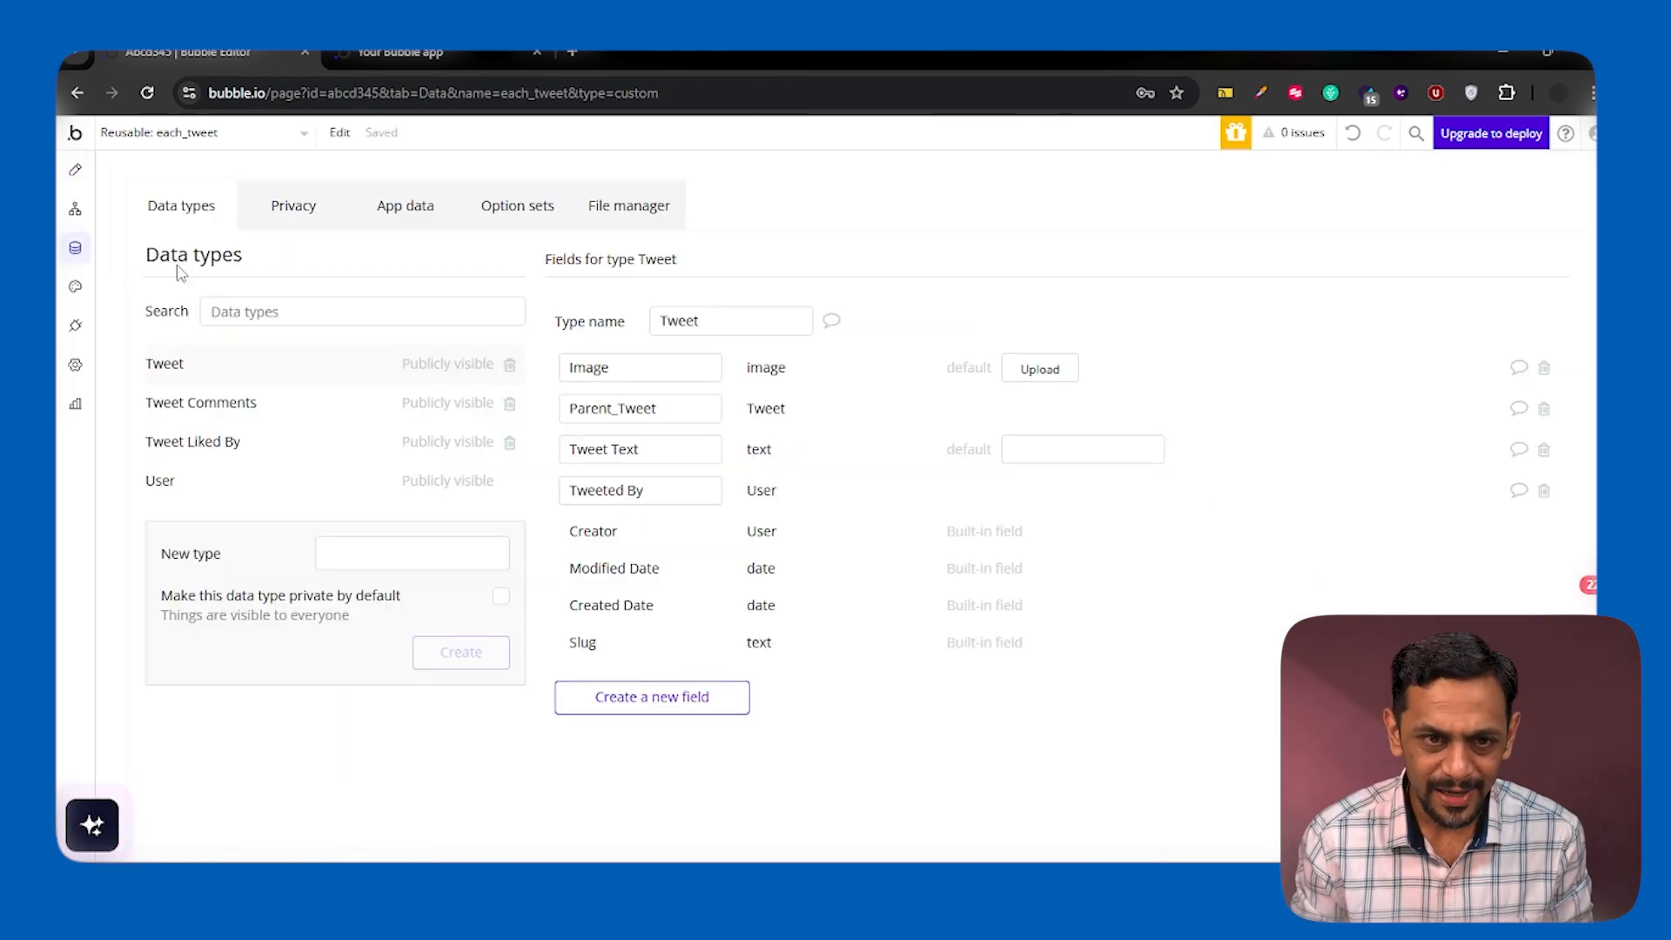
click(202, 415)
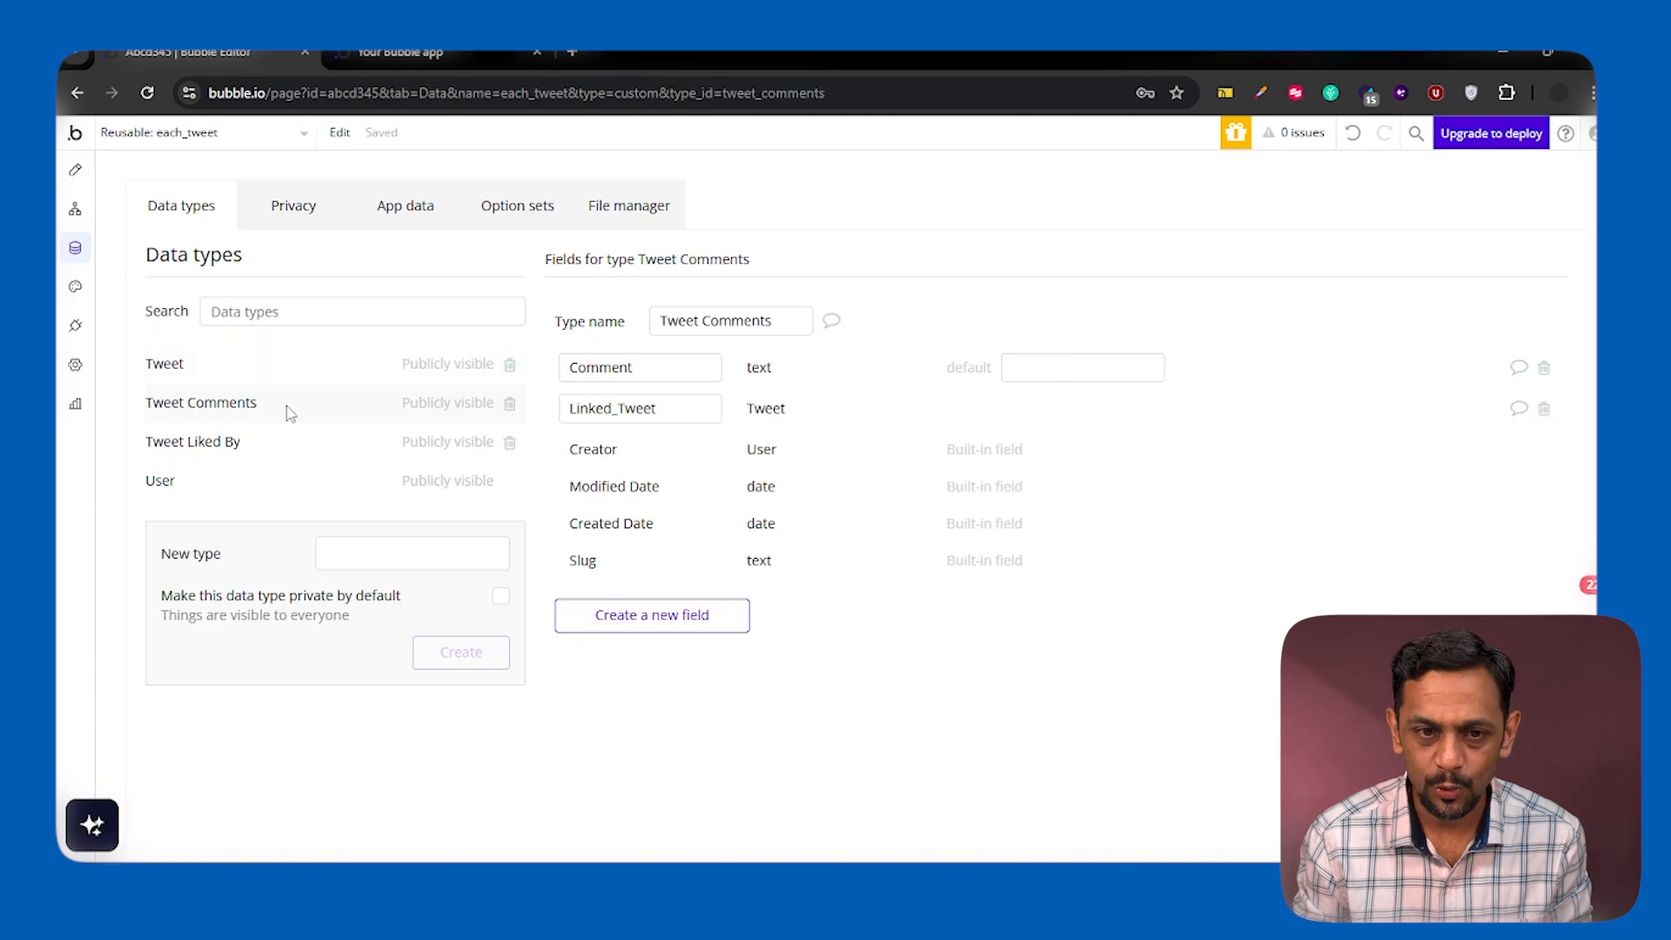
click(510, 403)
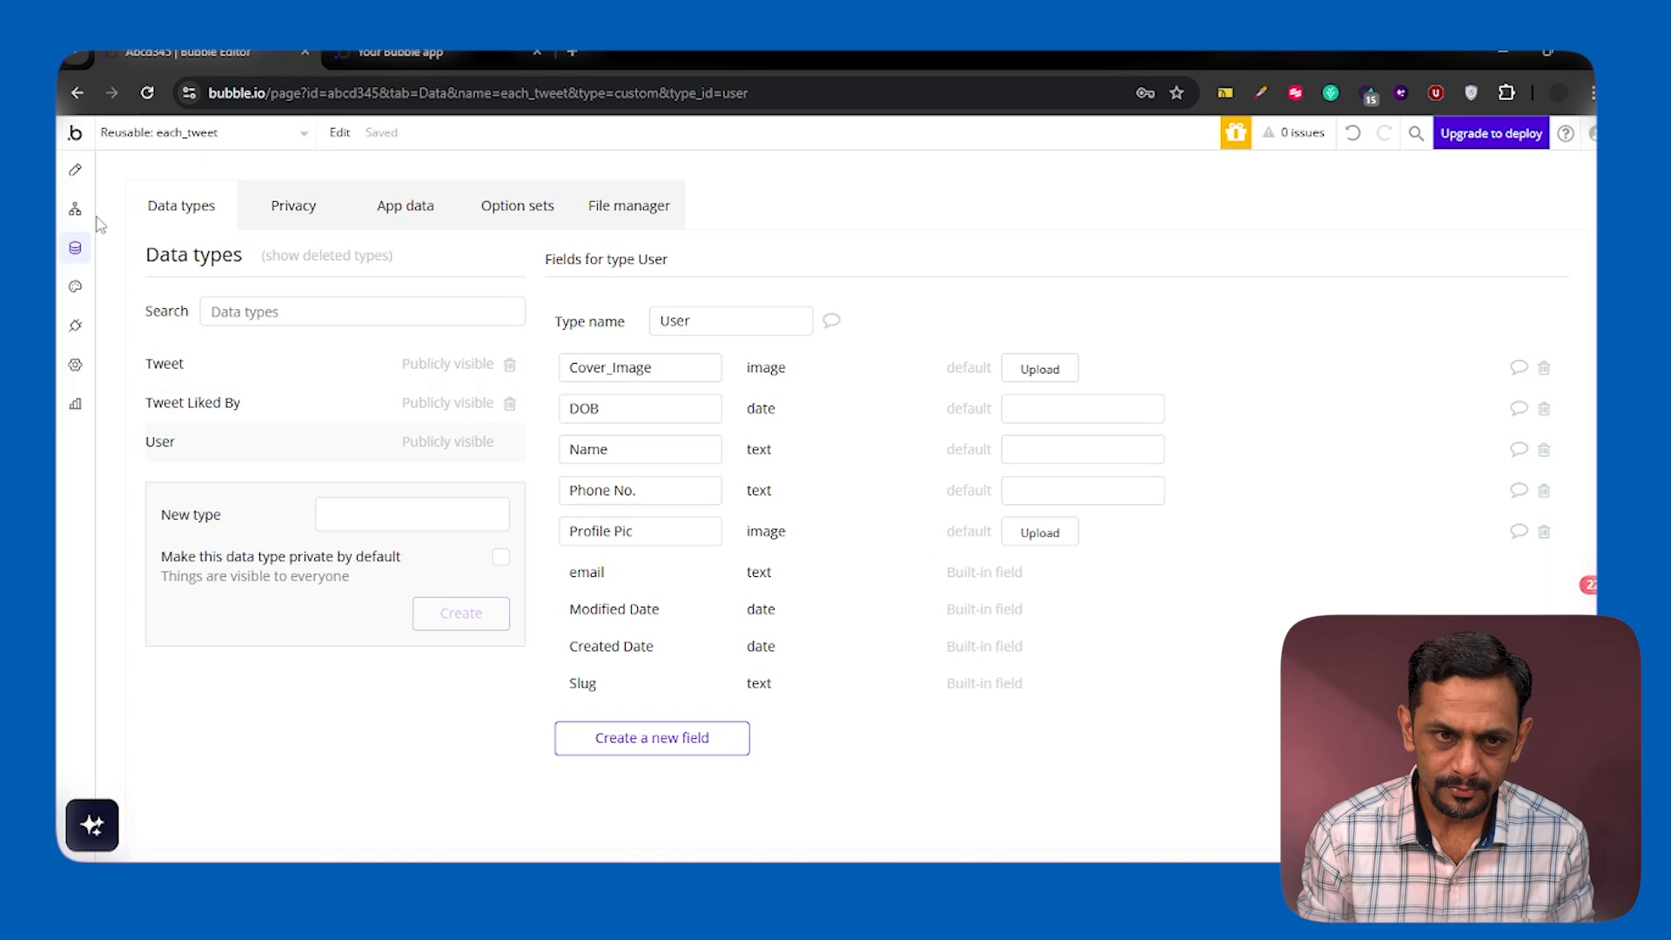
Change the comments repeating group's type of content to Tweet and clear its outdated data source
click(75, 170)
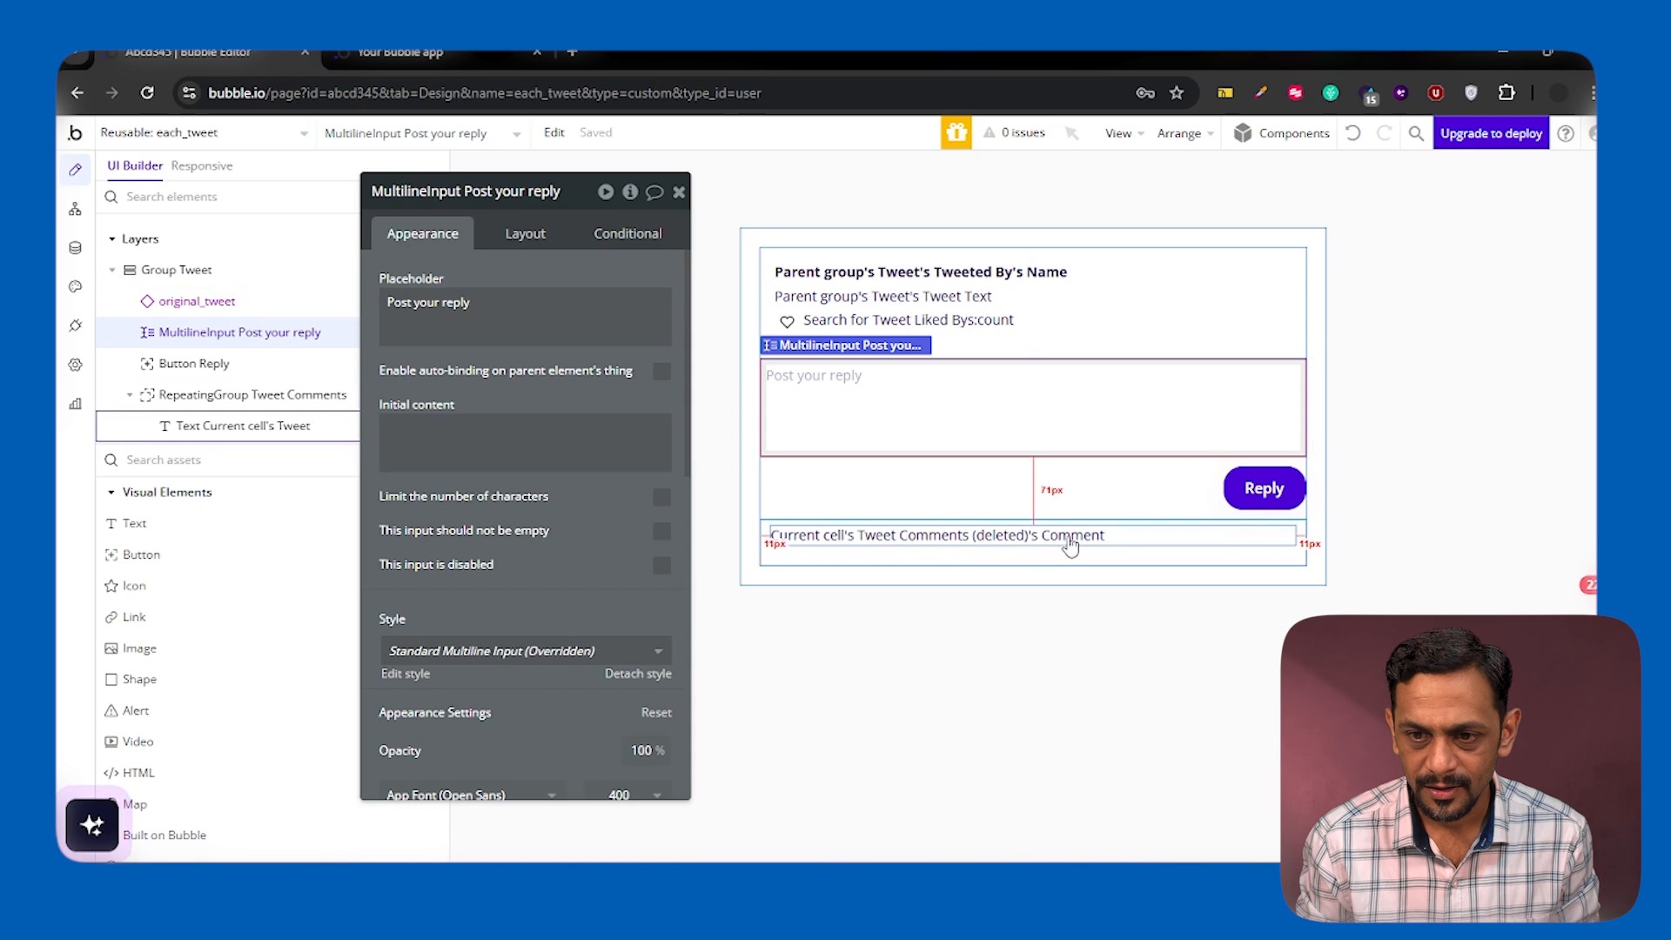
click(1090, 562)
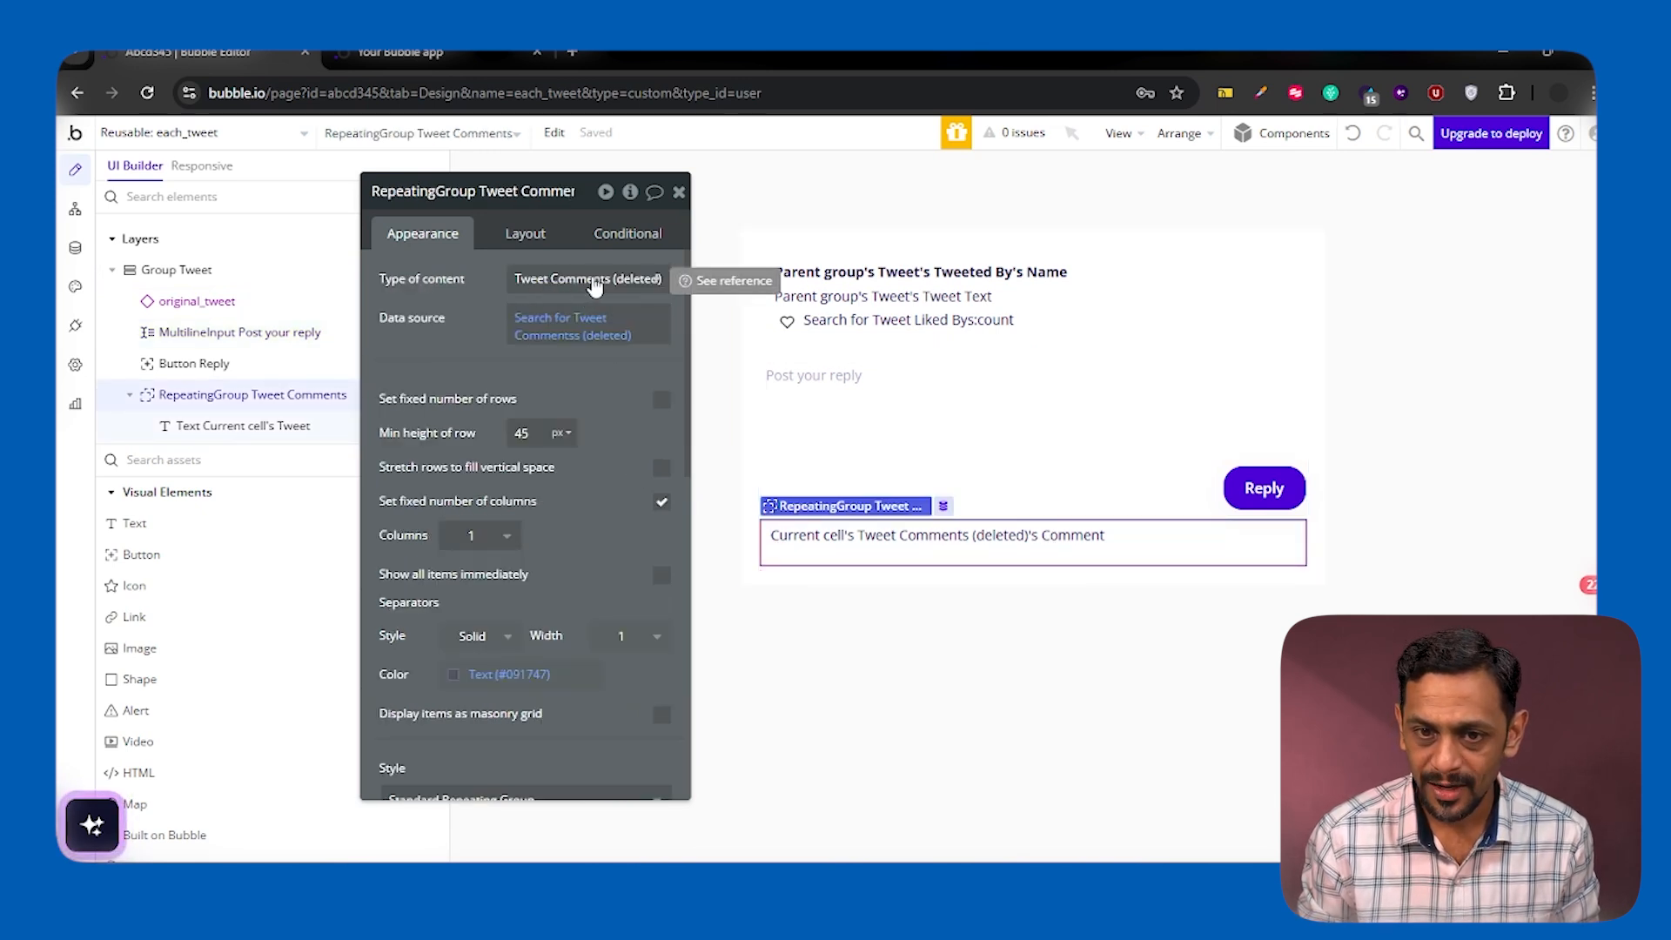
click(595, 281)
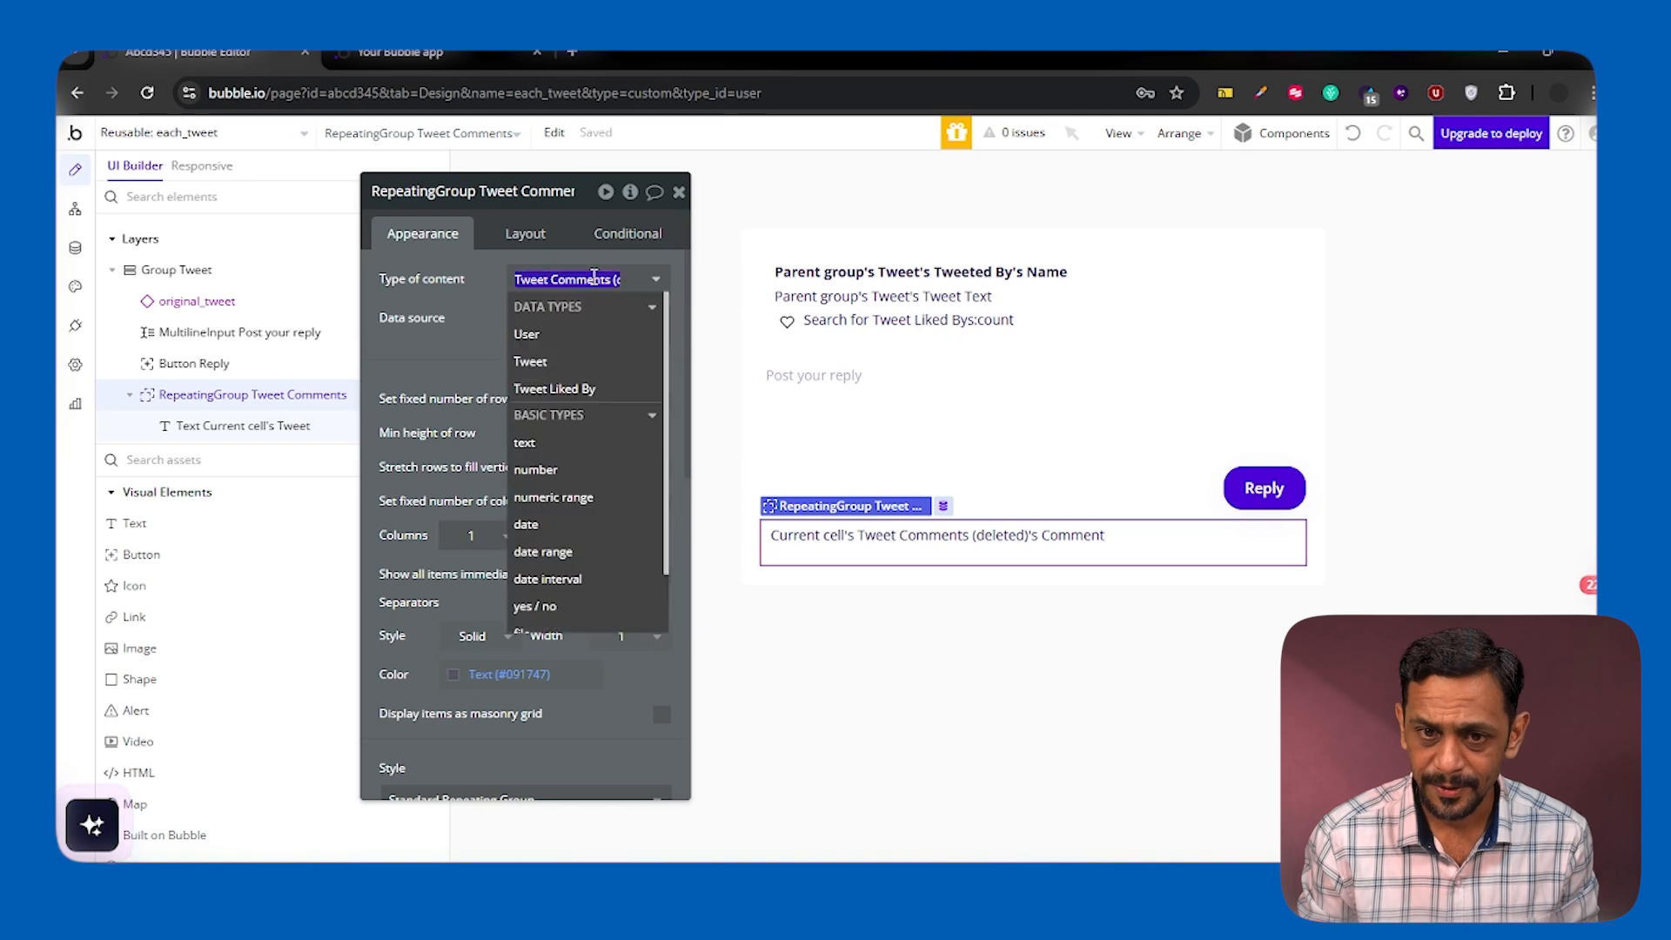
click(534, 362)
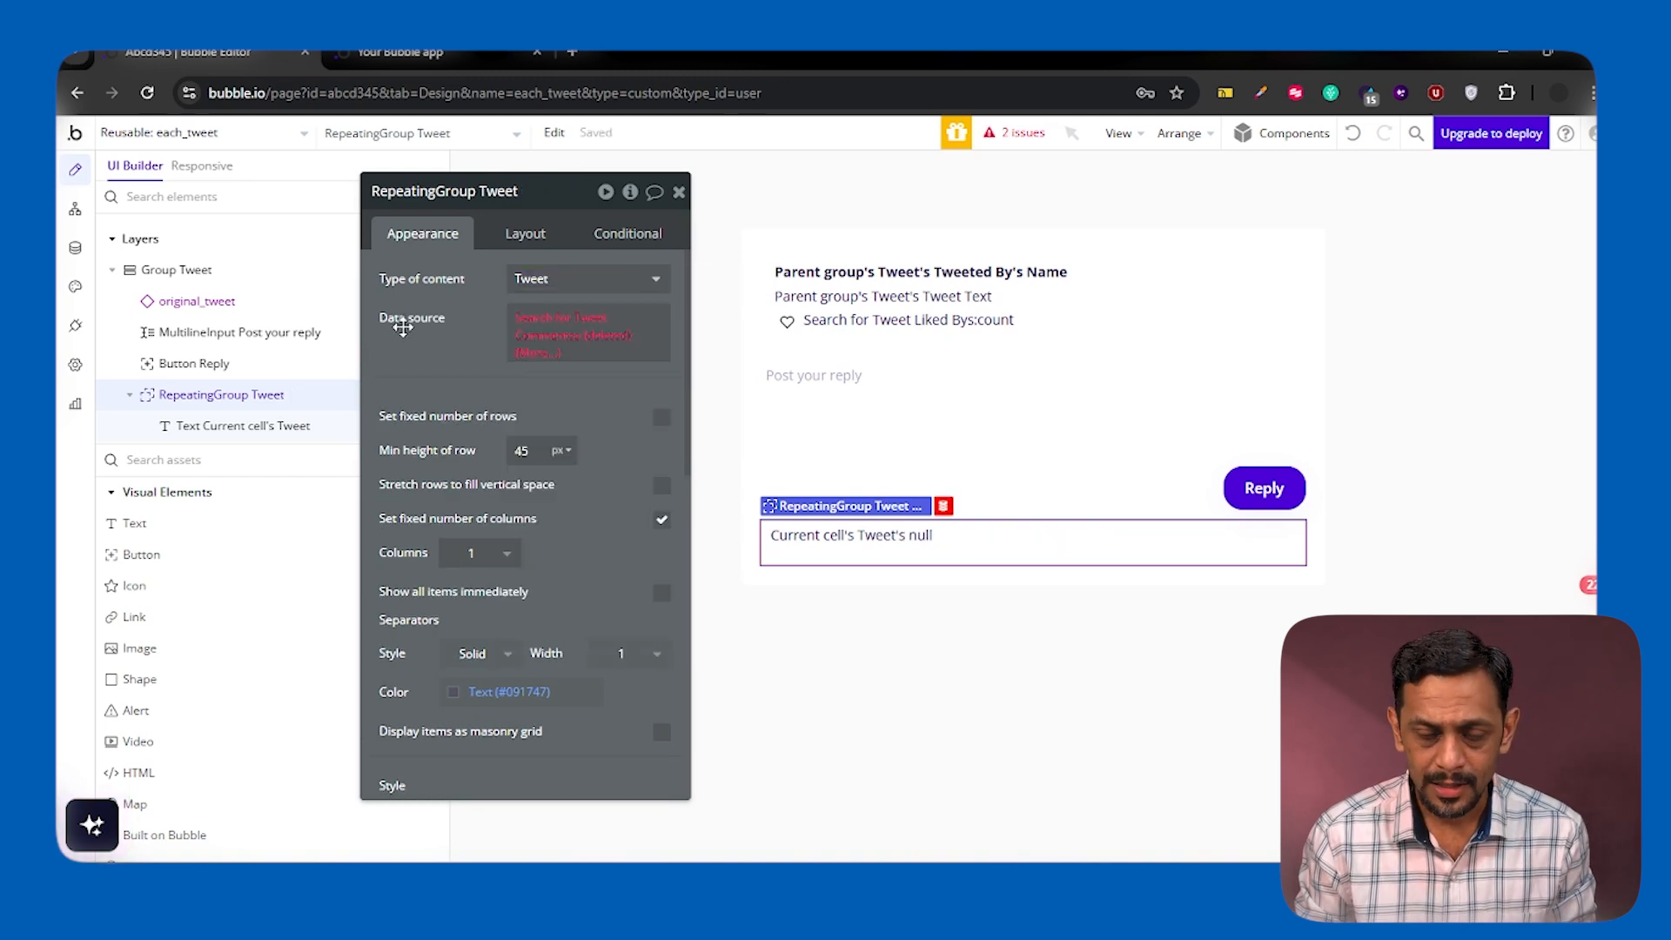
right_click(522, 329)
click(634, 322)
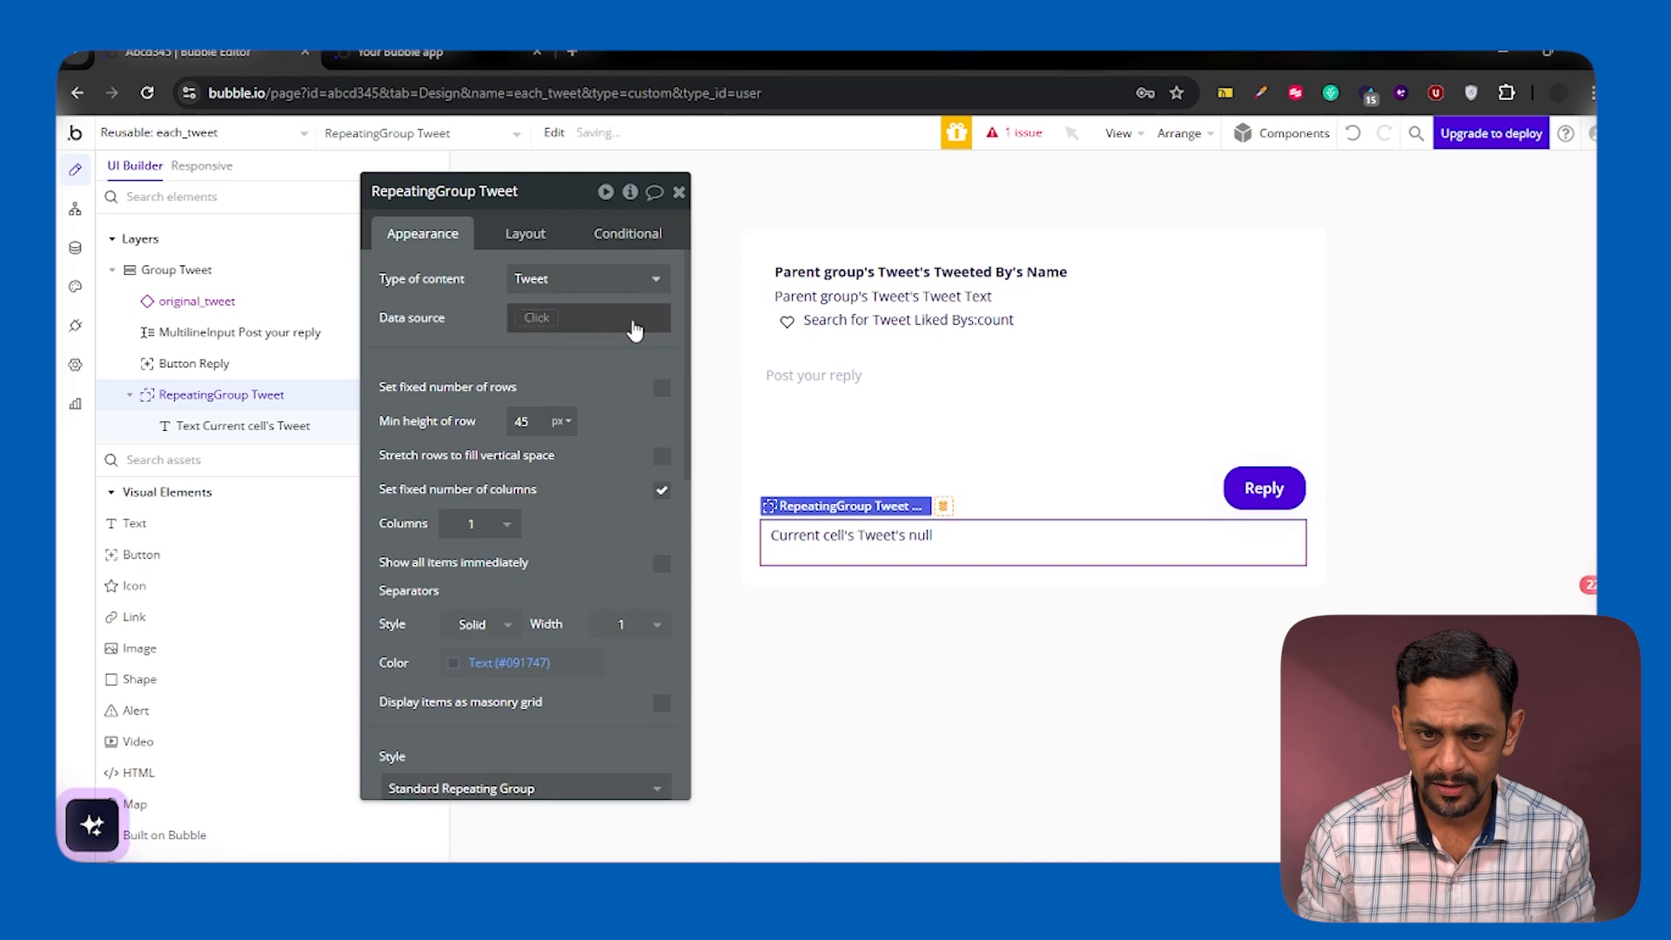
Set the repeating group's data source to a search for Tweets where Parent_Tweet equals Parent group's Tweet
click(534, 322)
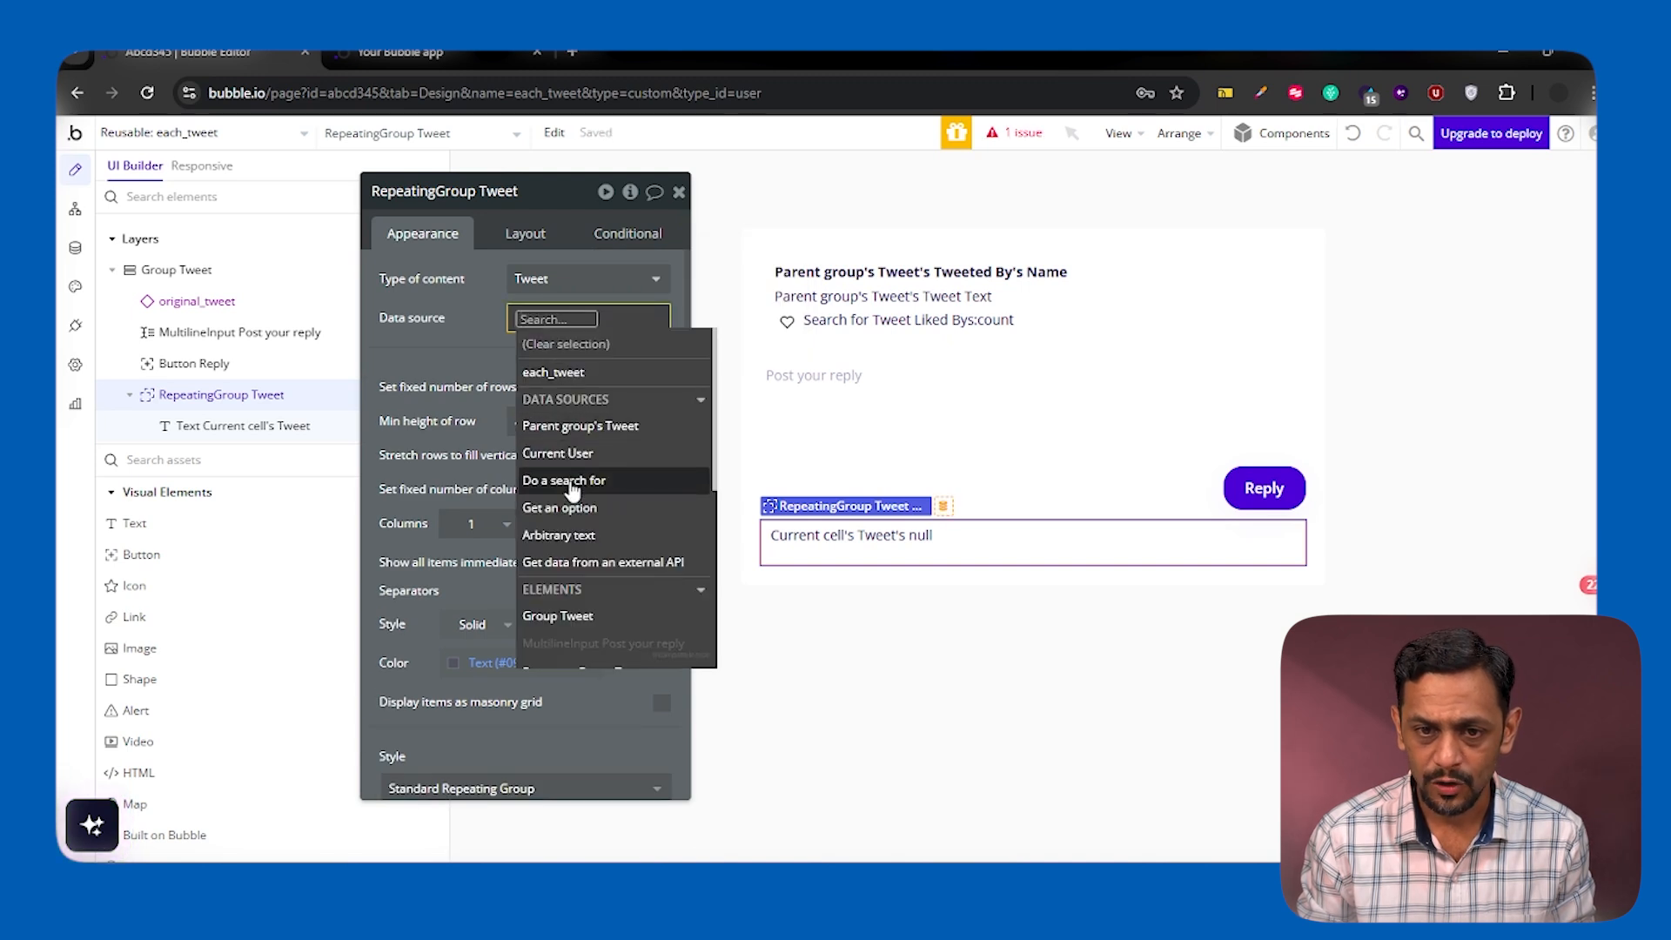
click(626, 478)
click(899, 253)
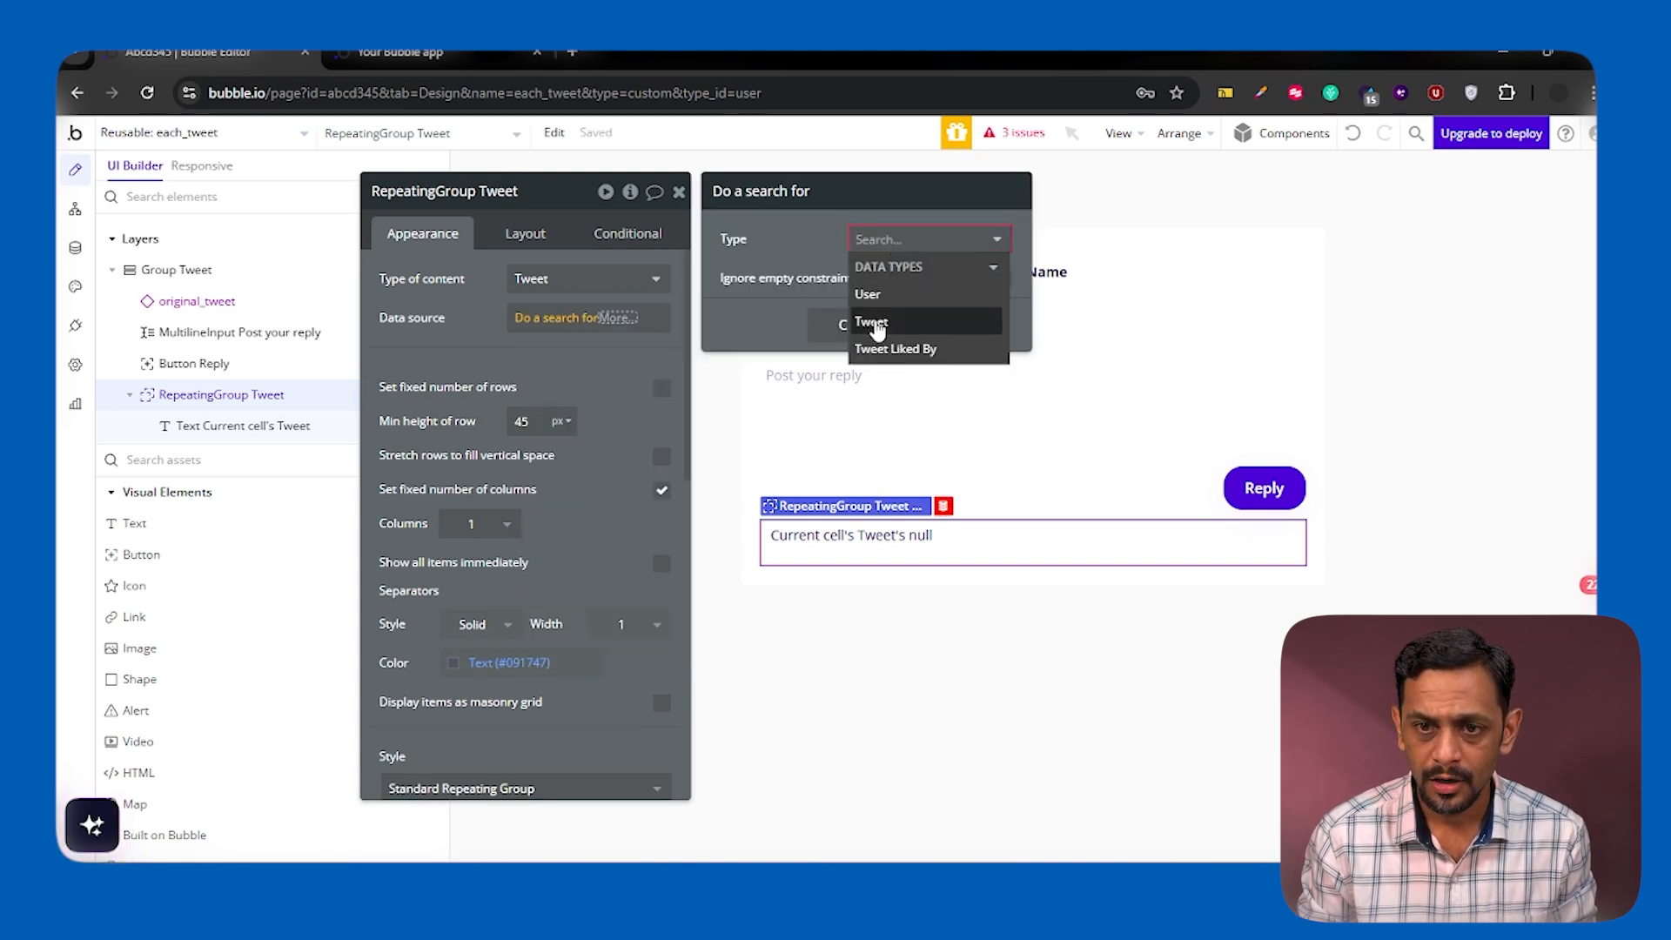
click(905, 336)
click(831, 293)
click(746, 287)
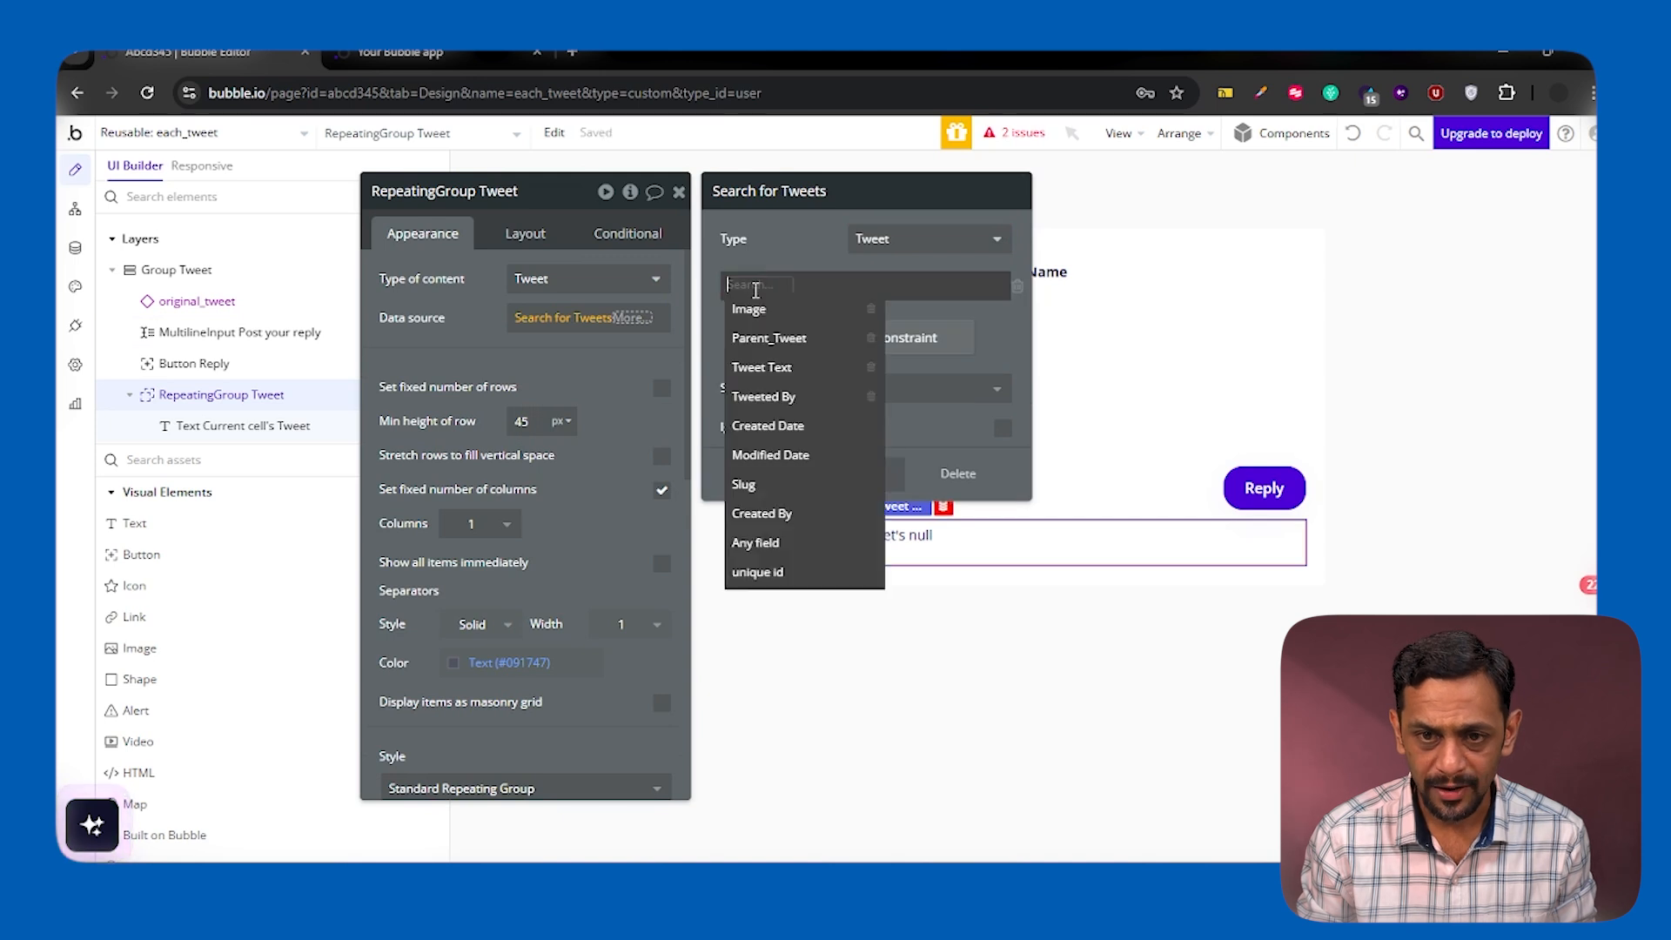
click(772, 337)
click(809, 289)
click(812, 326)
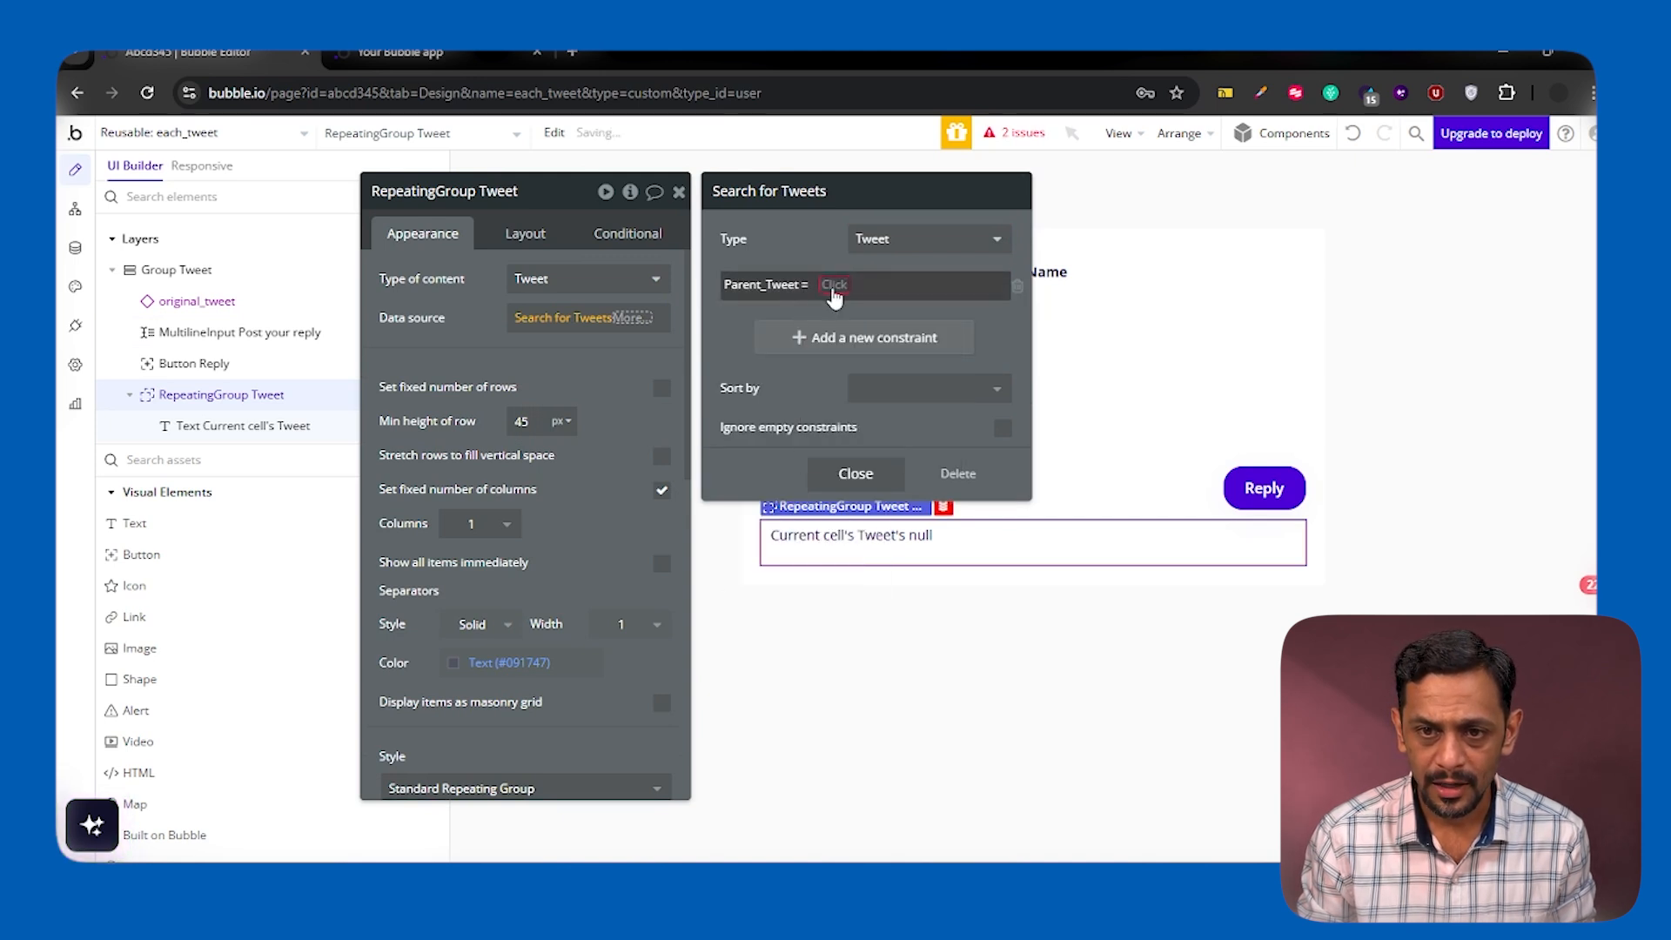
click(849, 286)
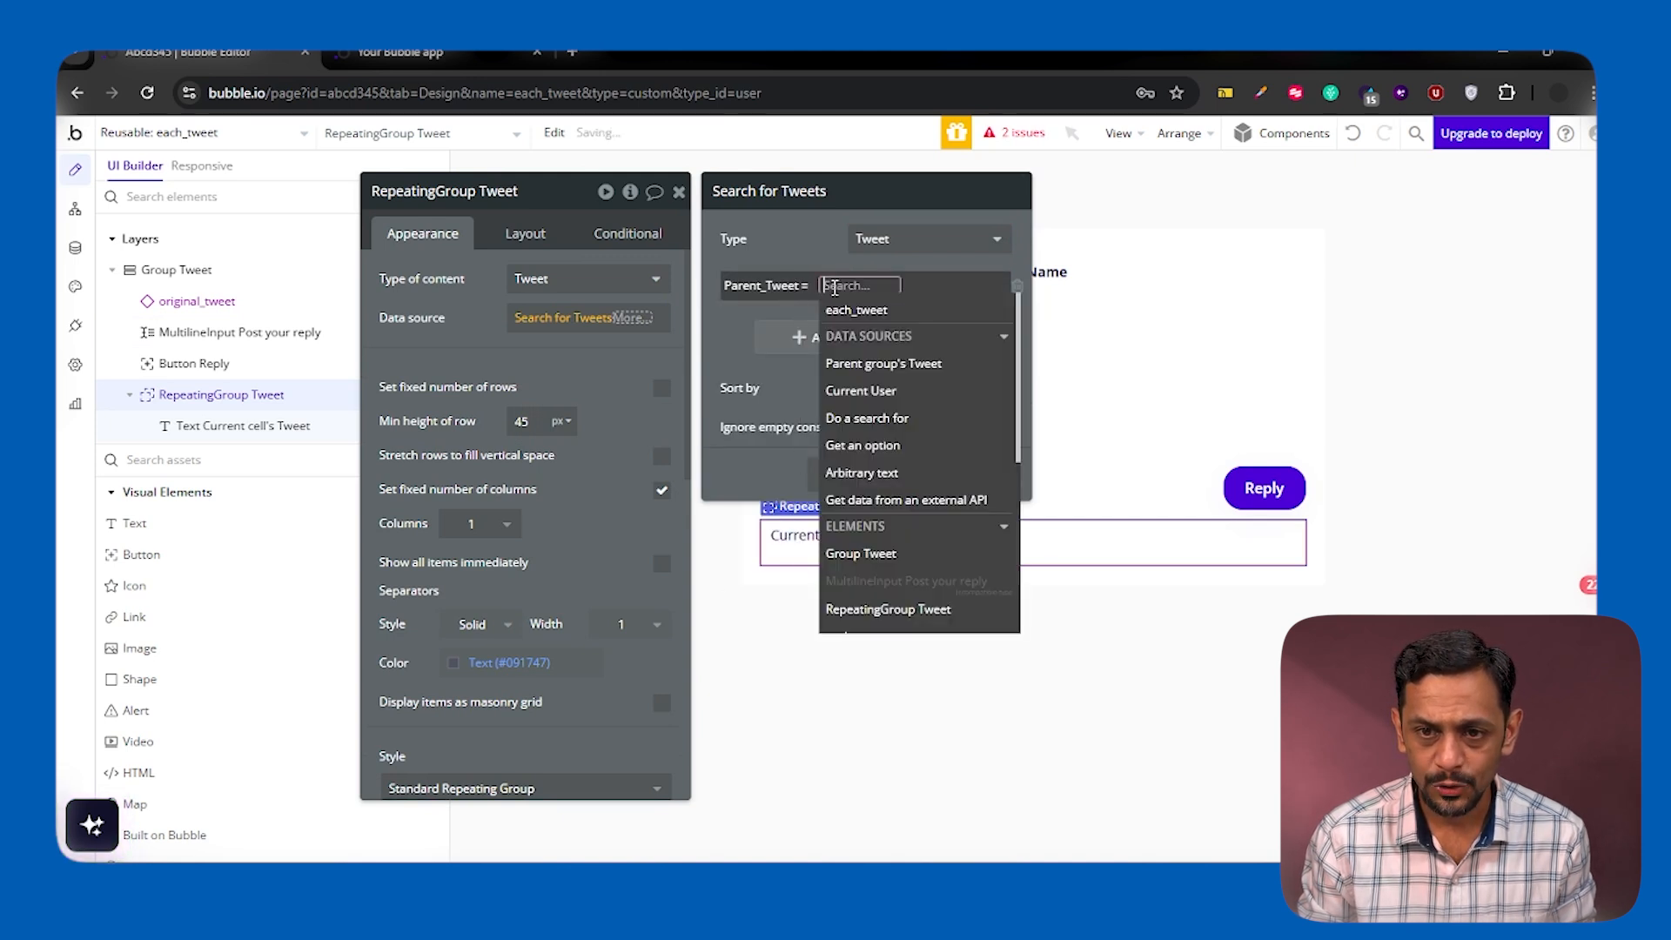
click(899, 368)
click(778, 252)
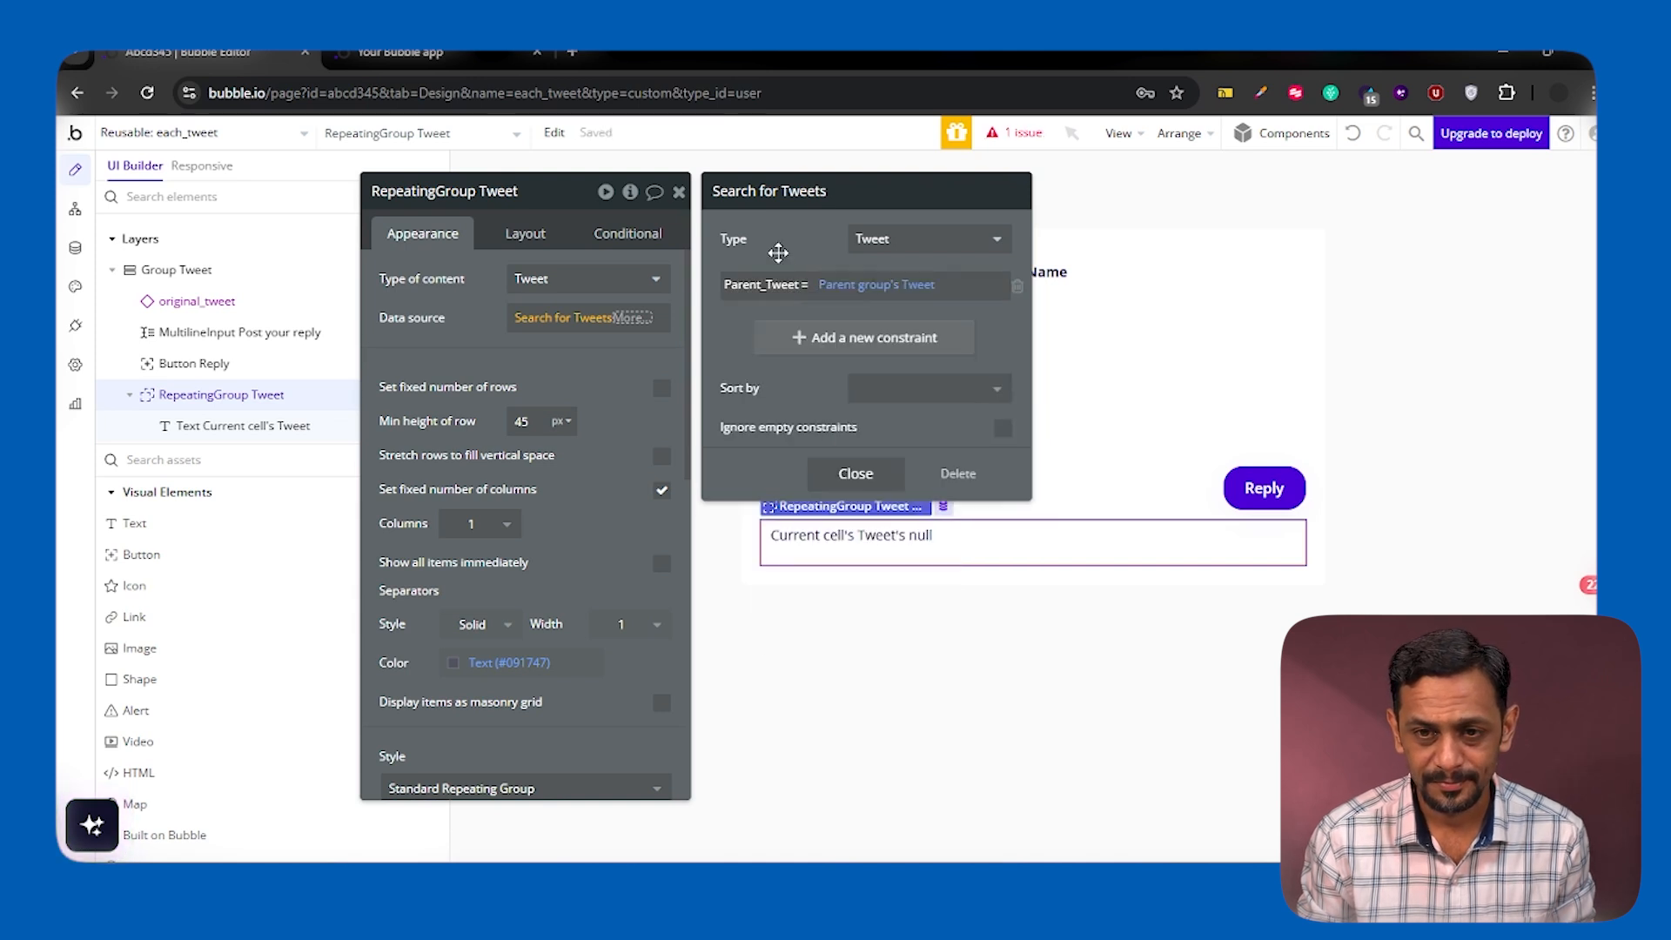
Sort the Tweets search by Created Date with Descending set to "yes"
click(870, 388)
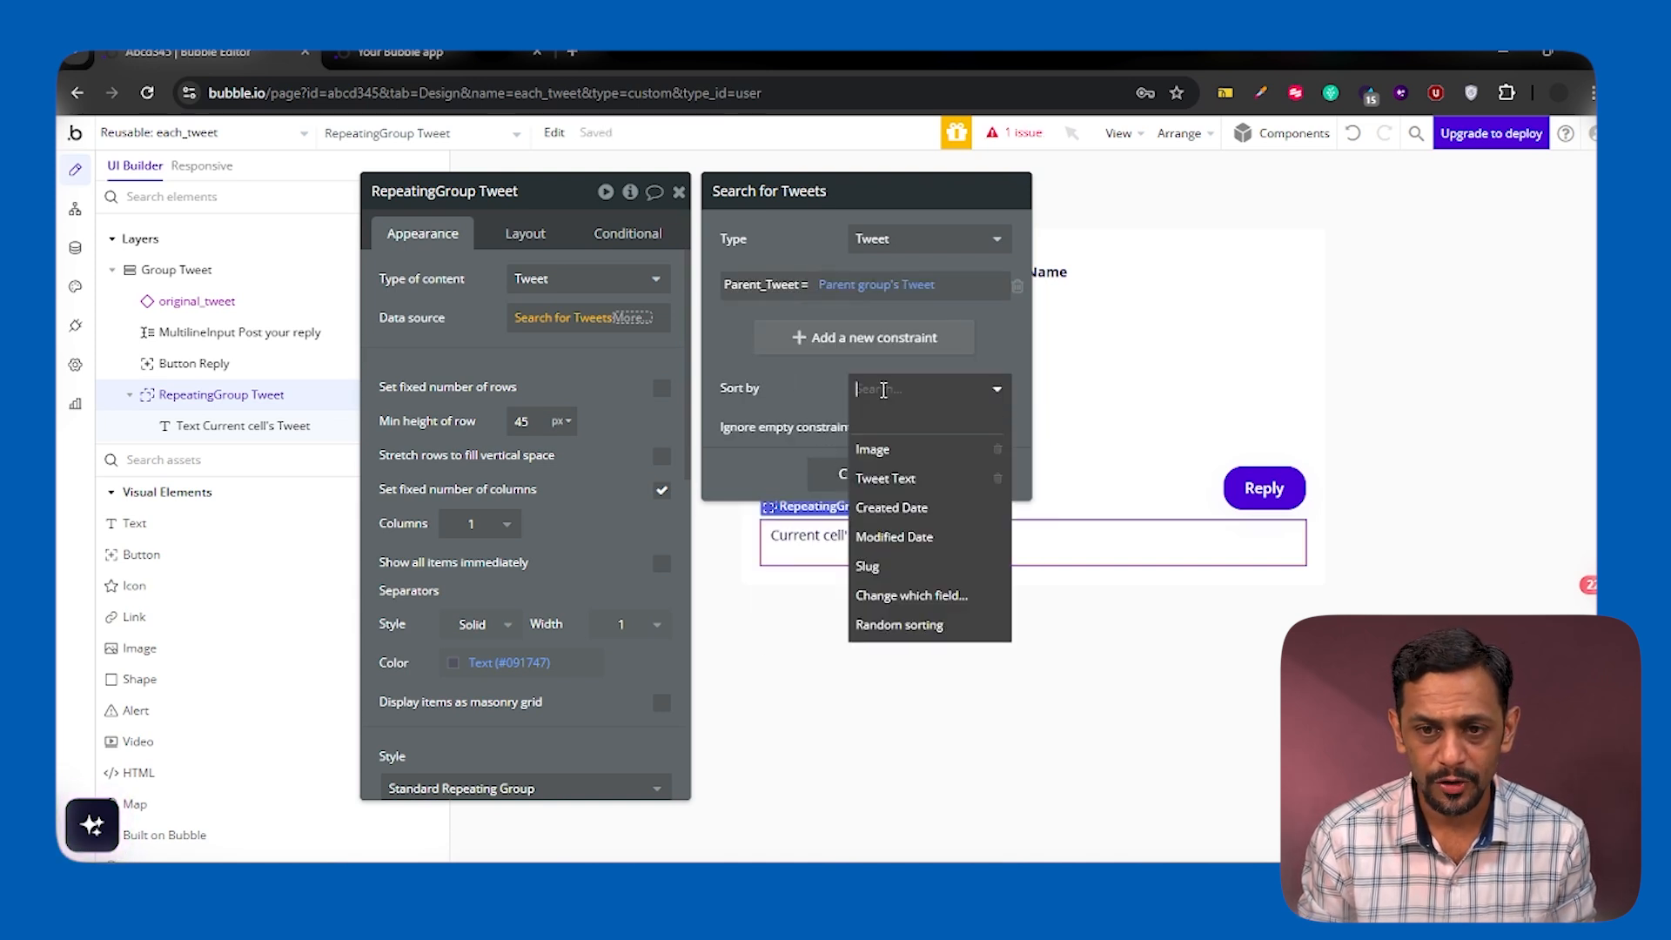
click(891, 507)
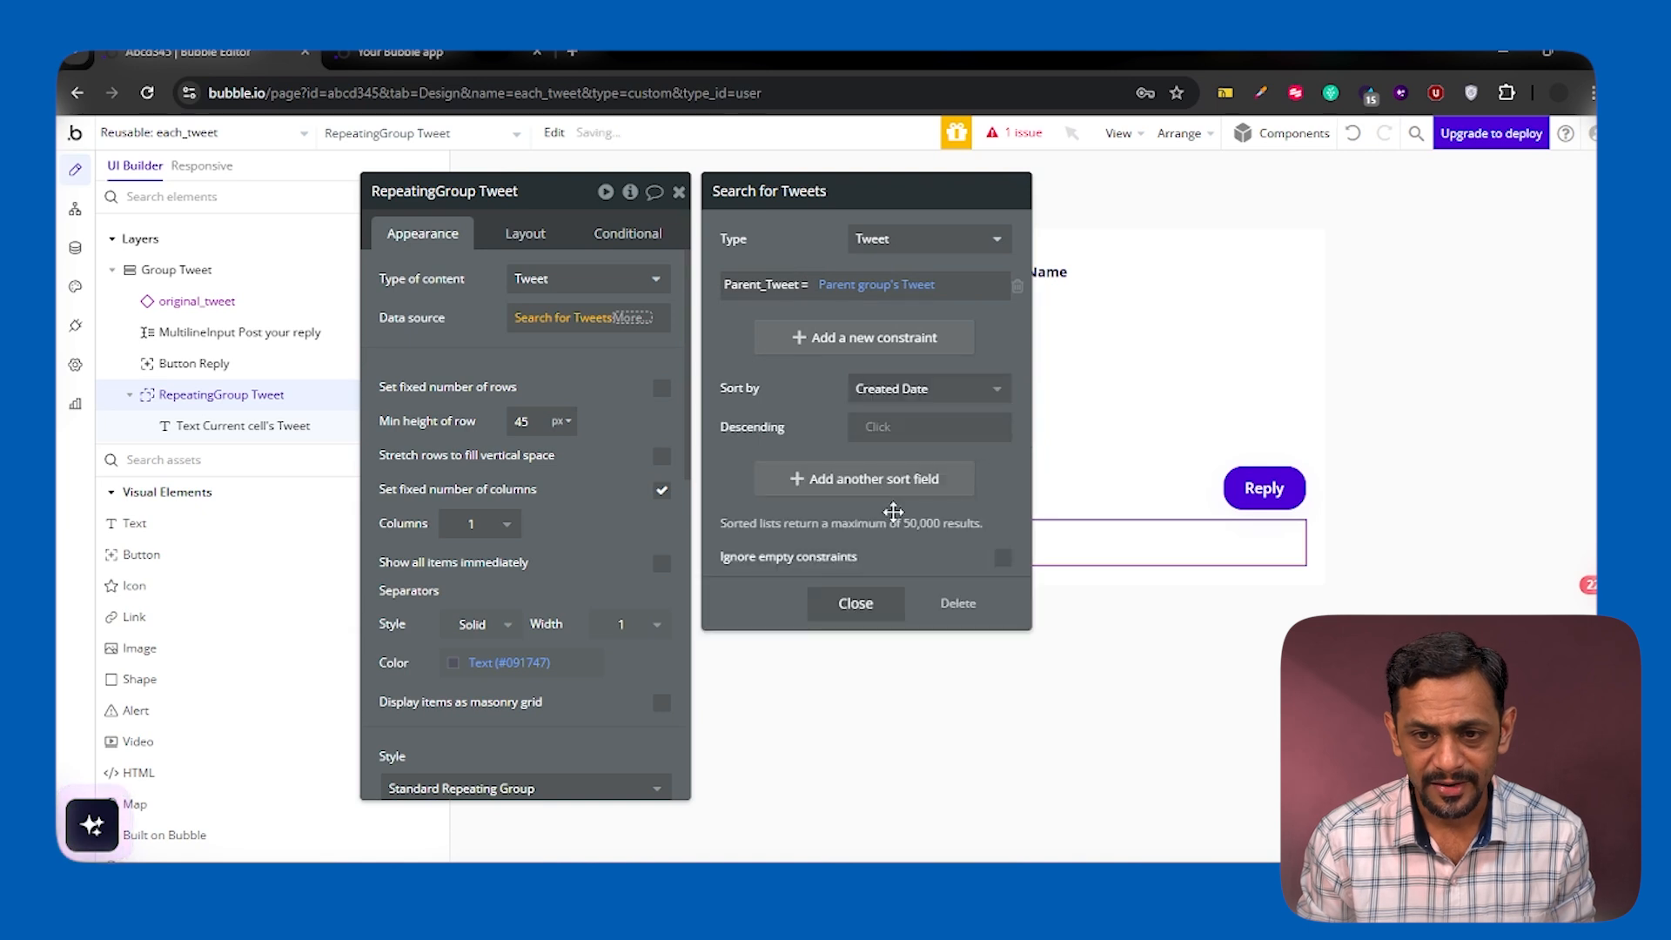
click(875, 423)
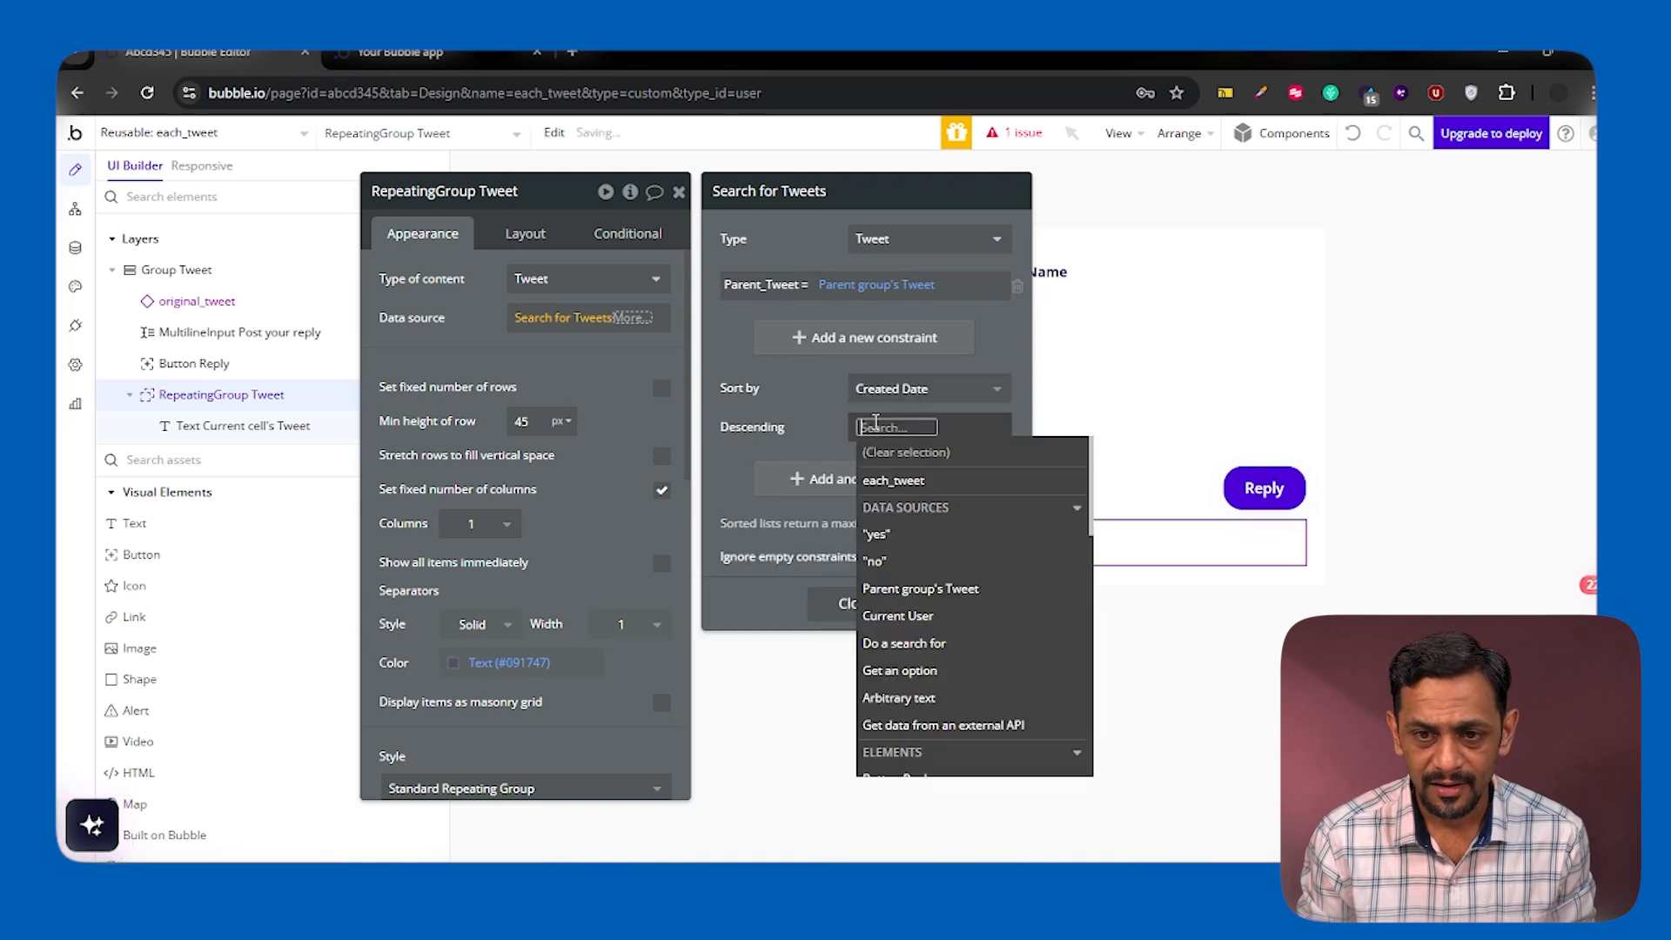
click(878, 537)
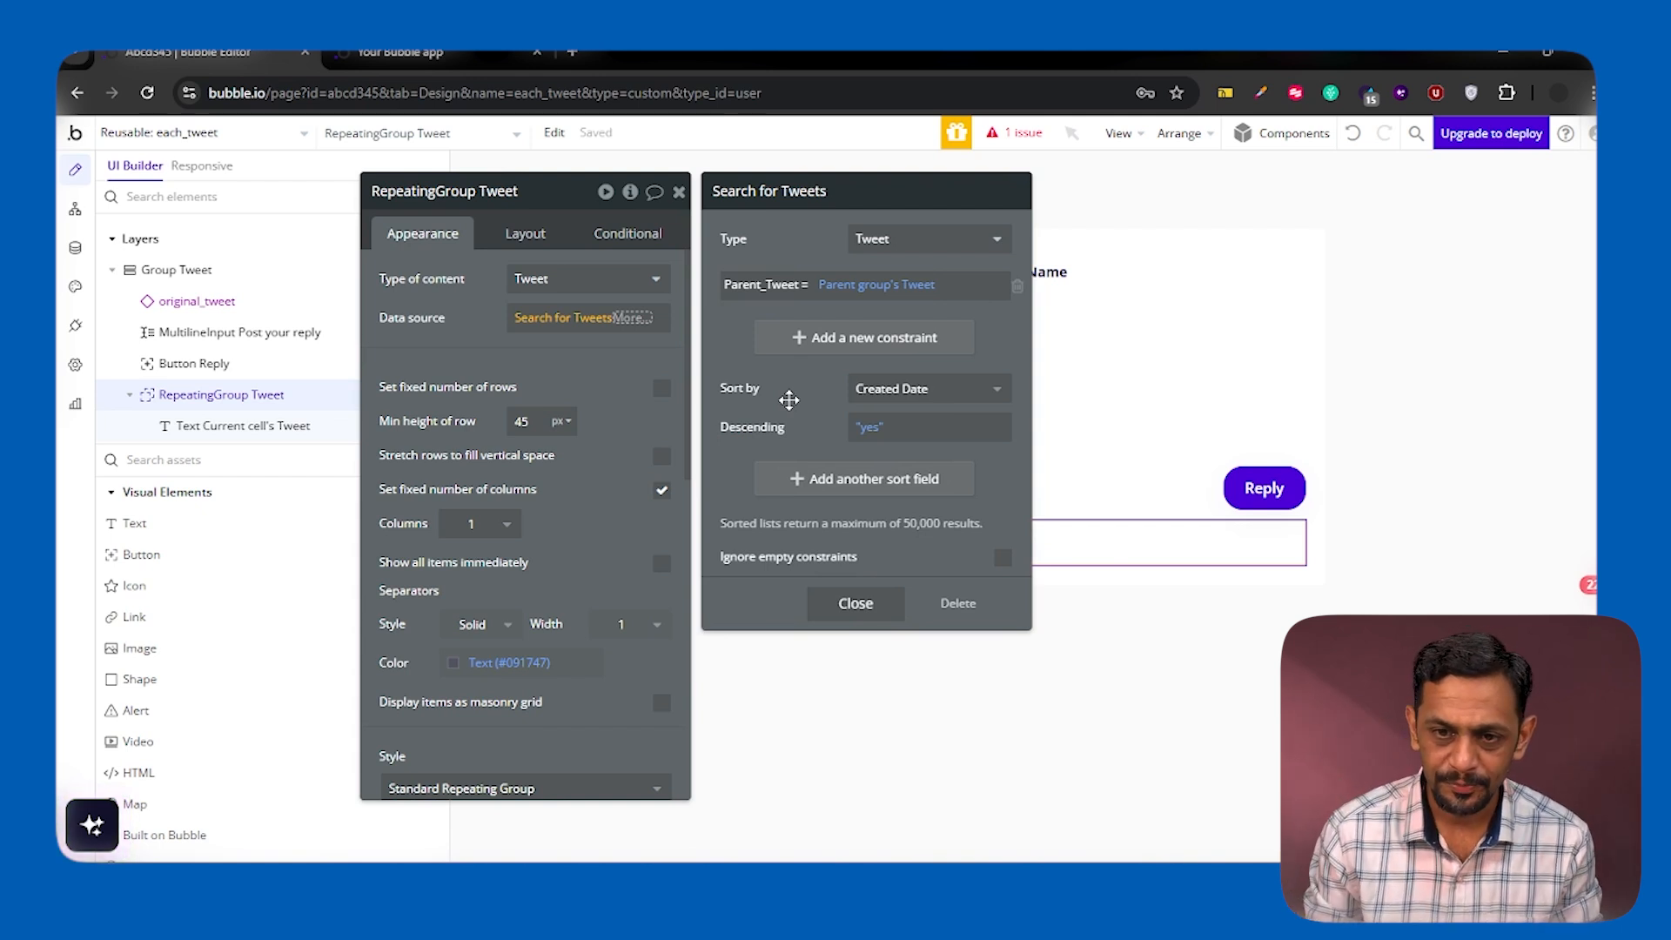
click(477, 340)
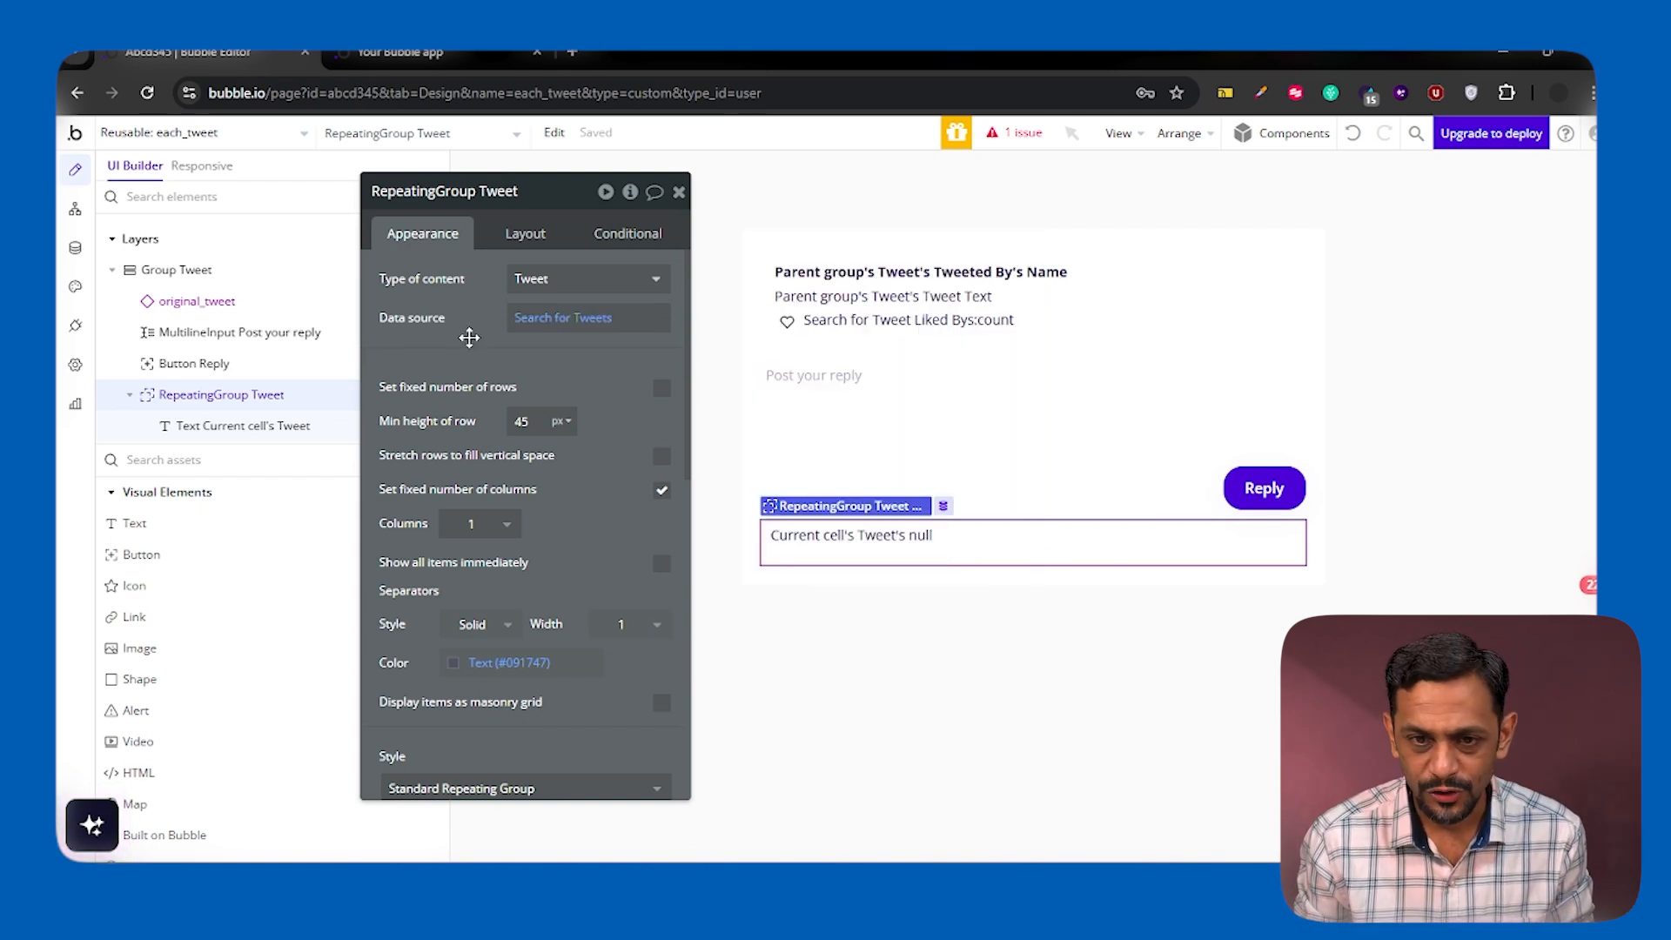
Replace the broken text in the repeating group's cell with the original_tweet reusable element
click(842, 540)
key(Delete)
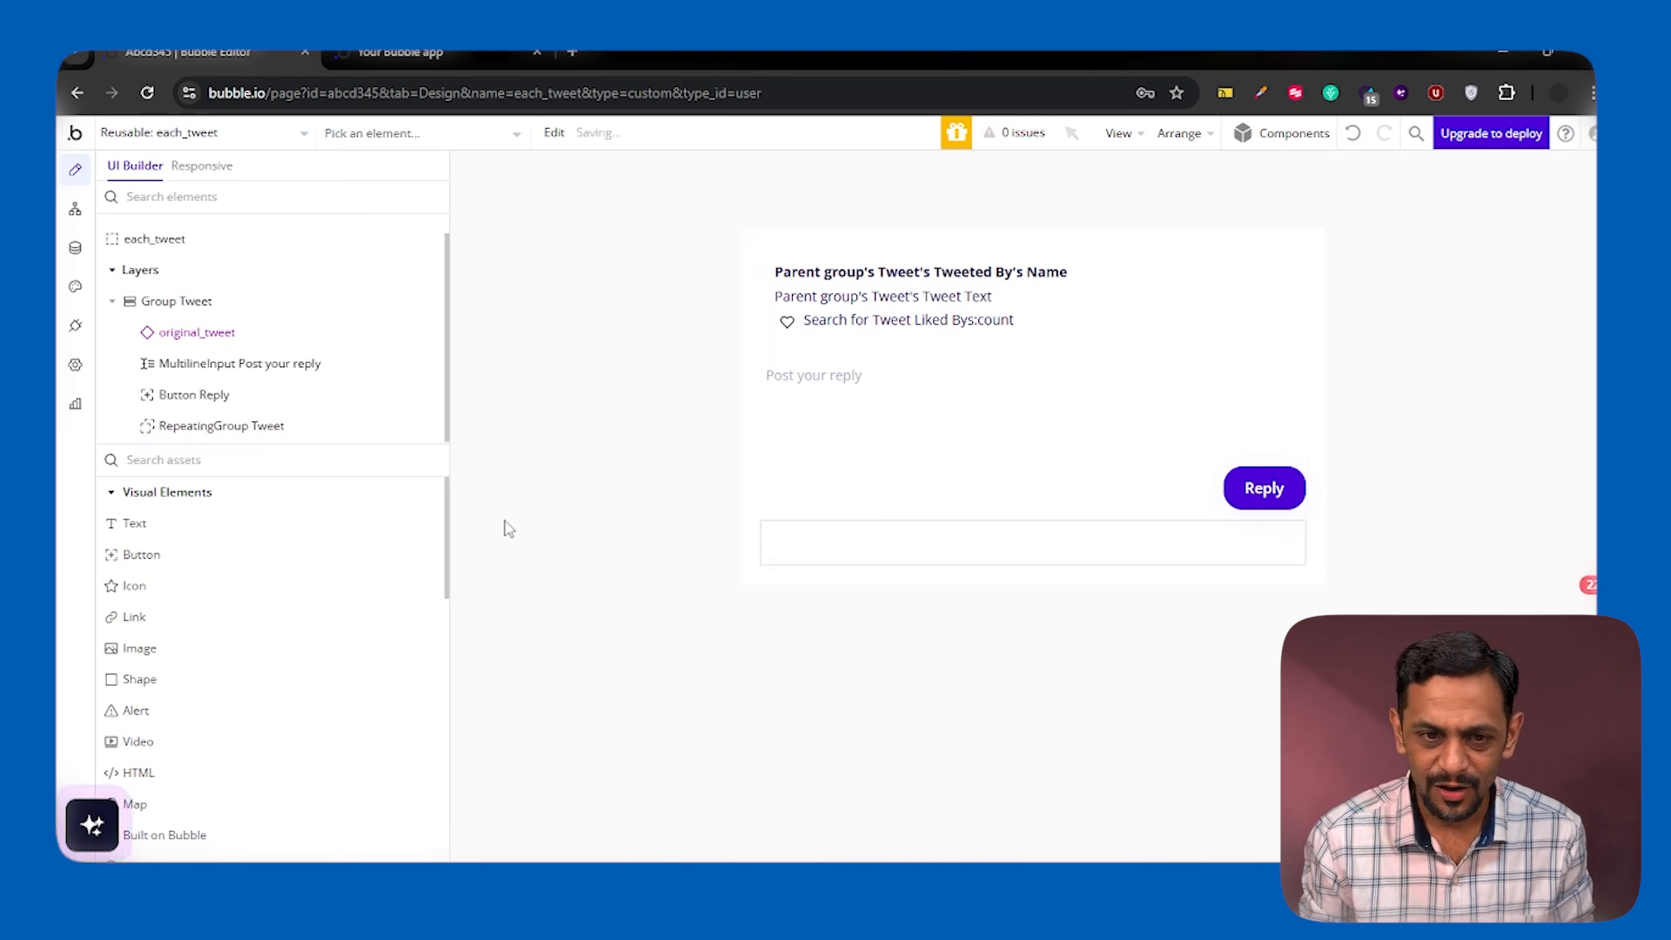
click(198, 459)
text(orig)
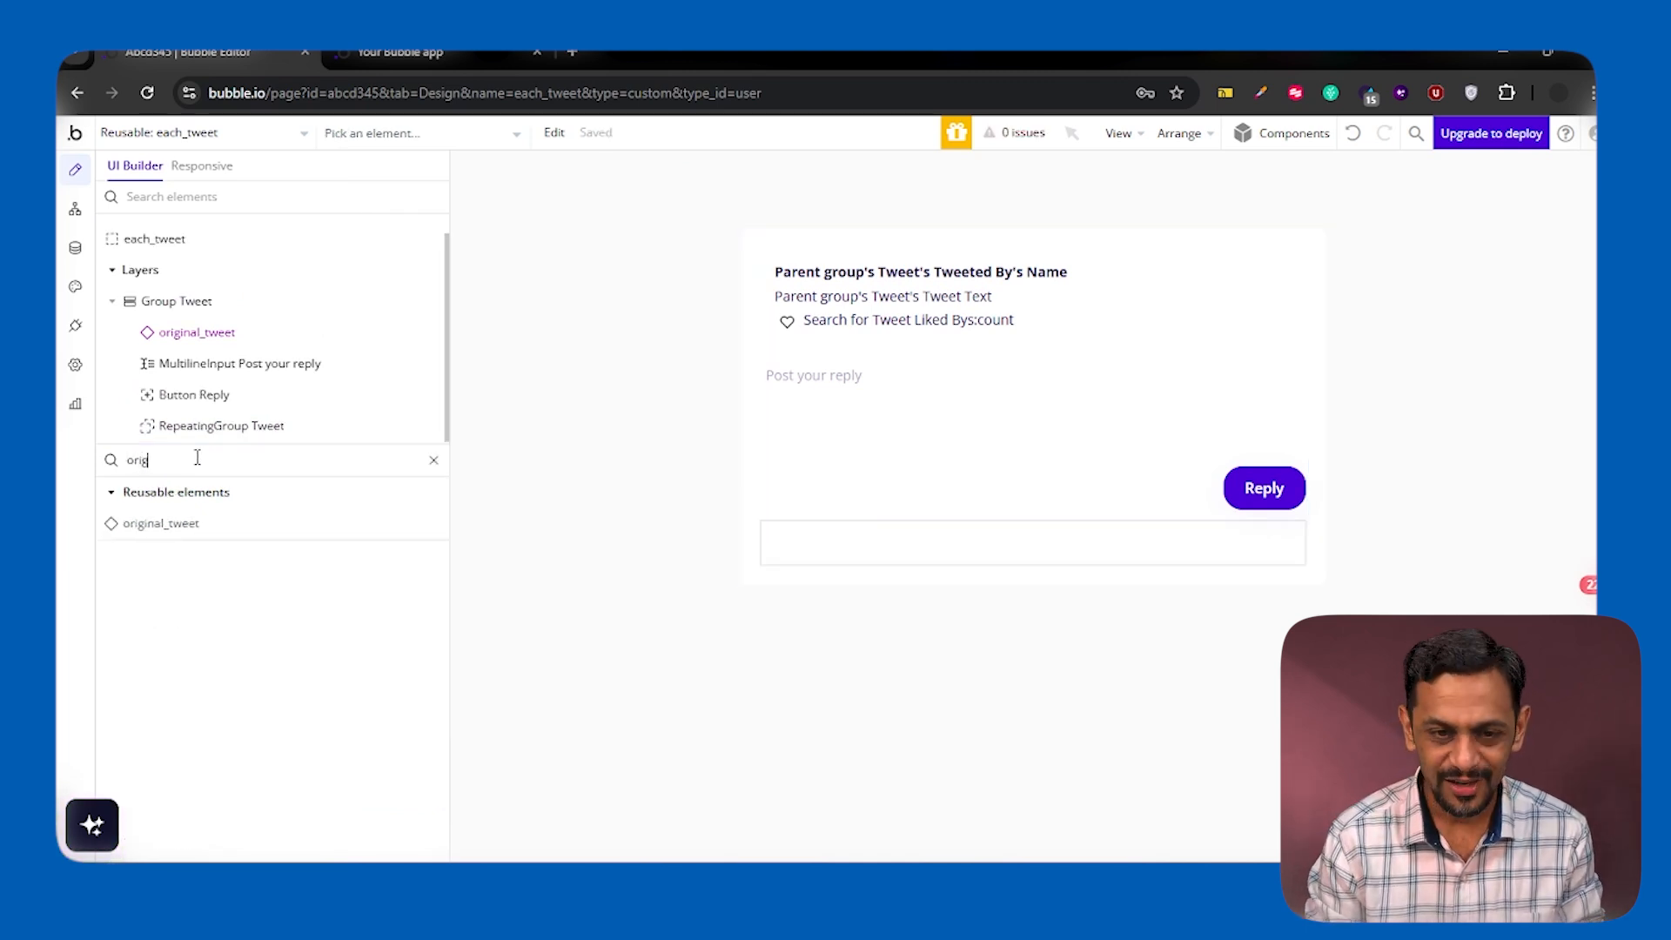
drag(607, 561, 801, 535)
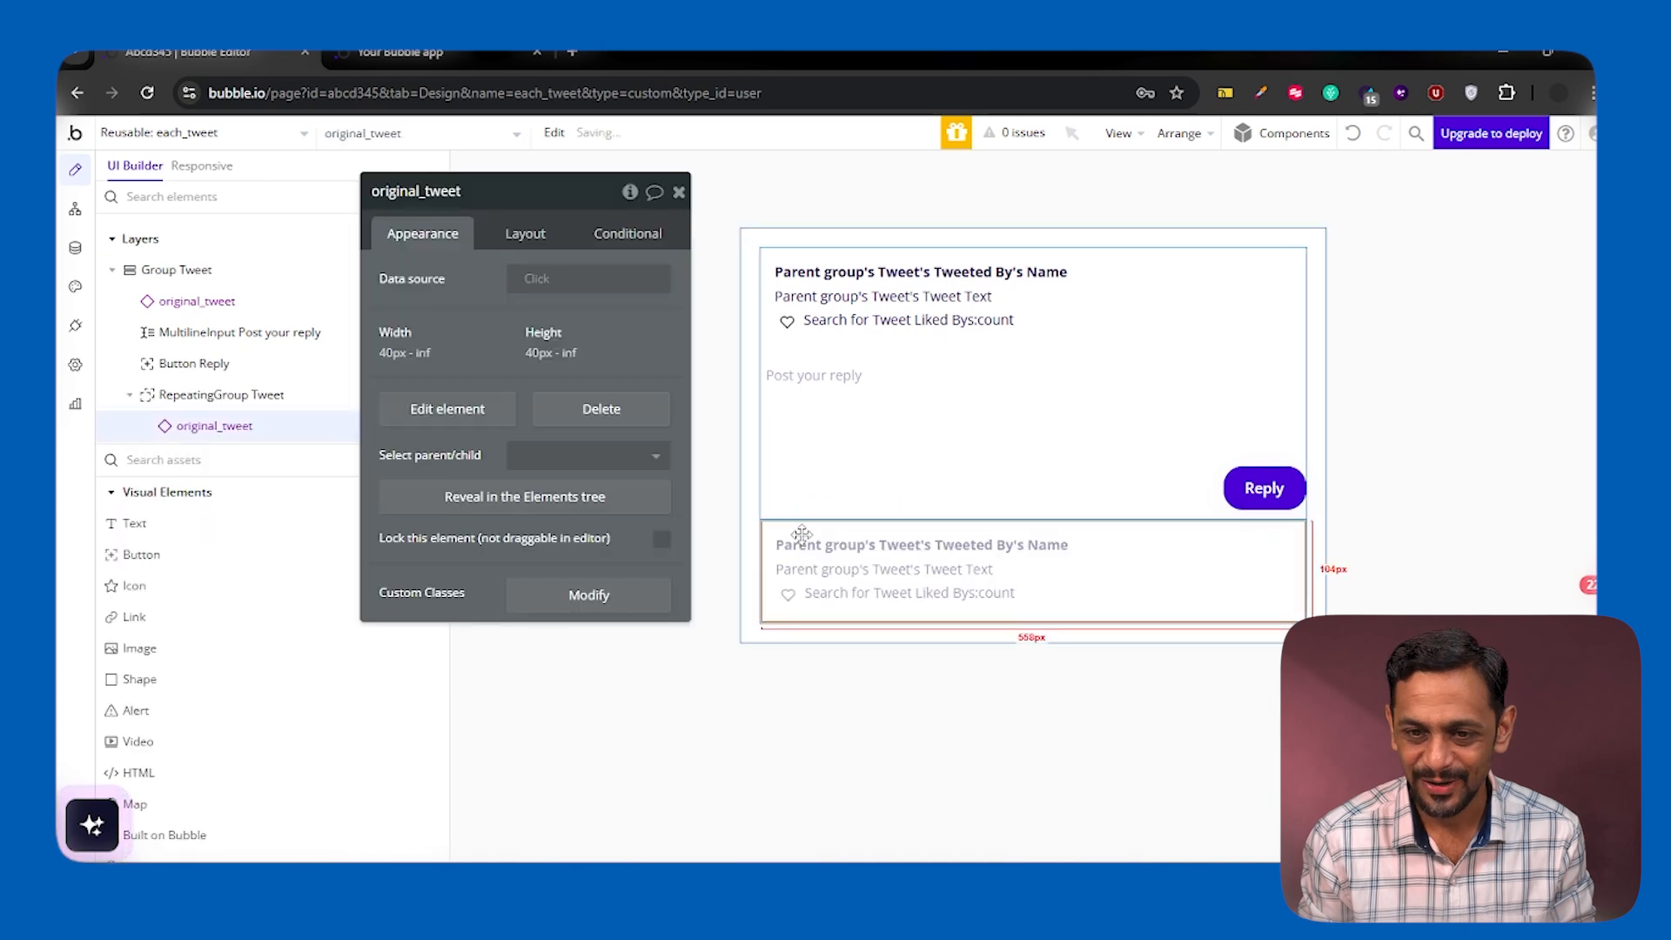
Set the data source of the original_tweet inside the repeating group to Current cell's Tweet
click(544, 288)
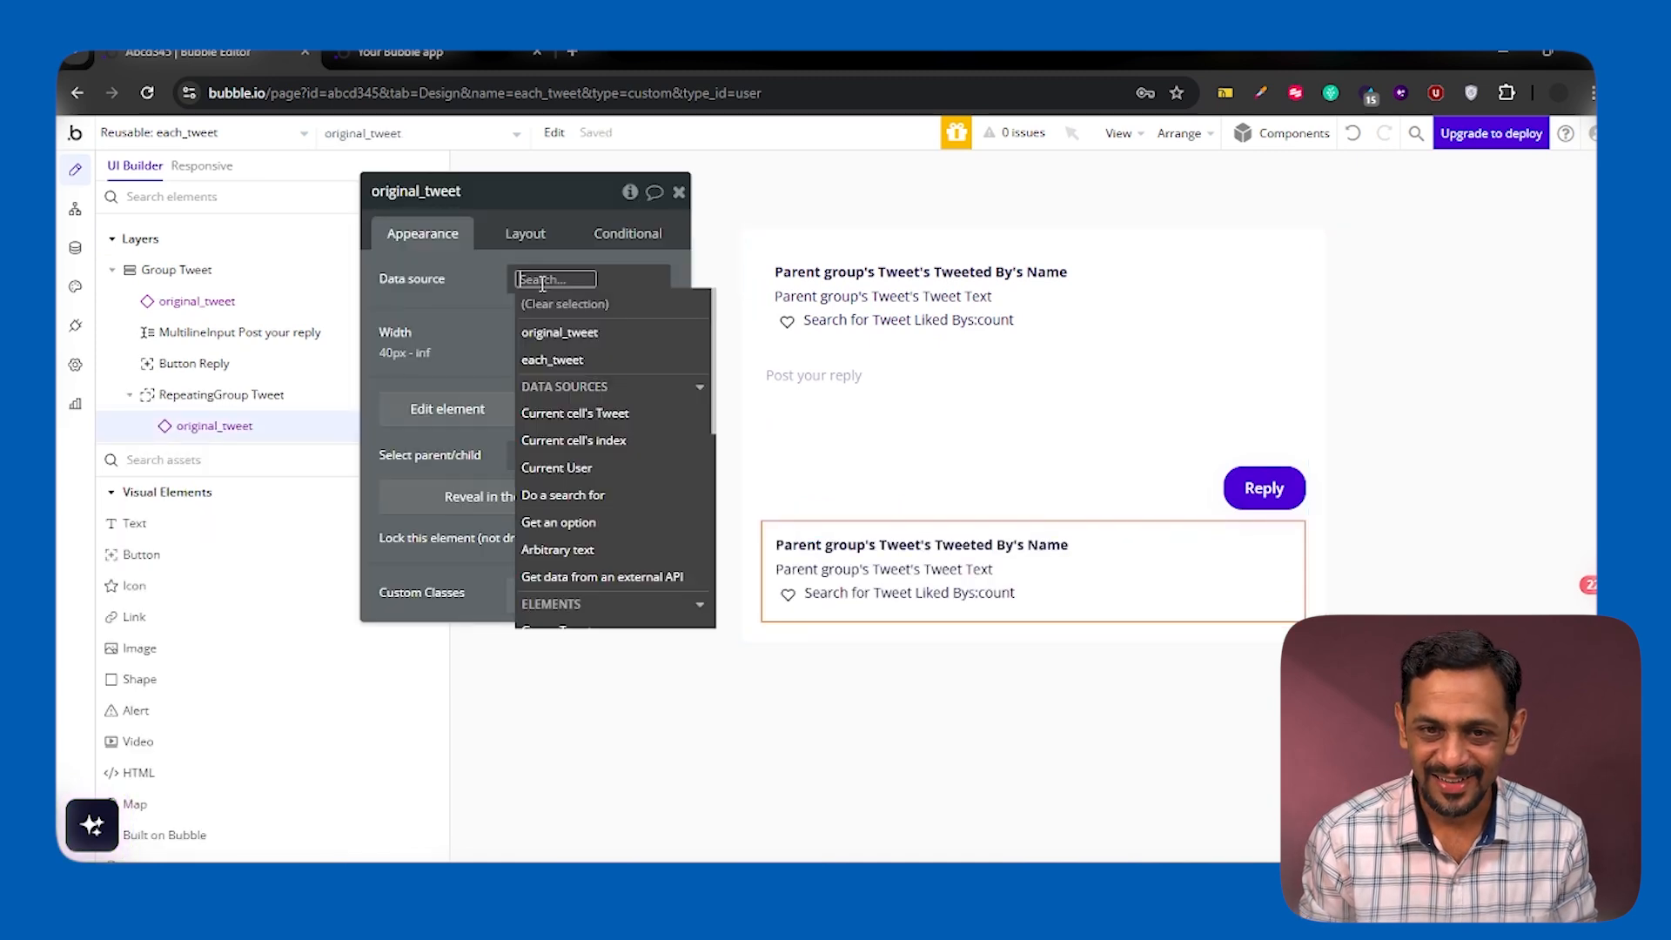
click(572, 414)
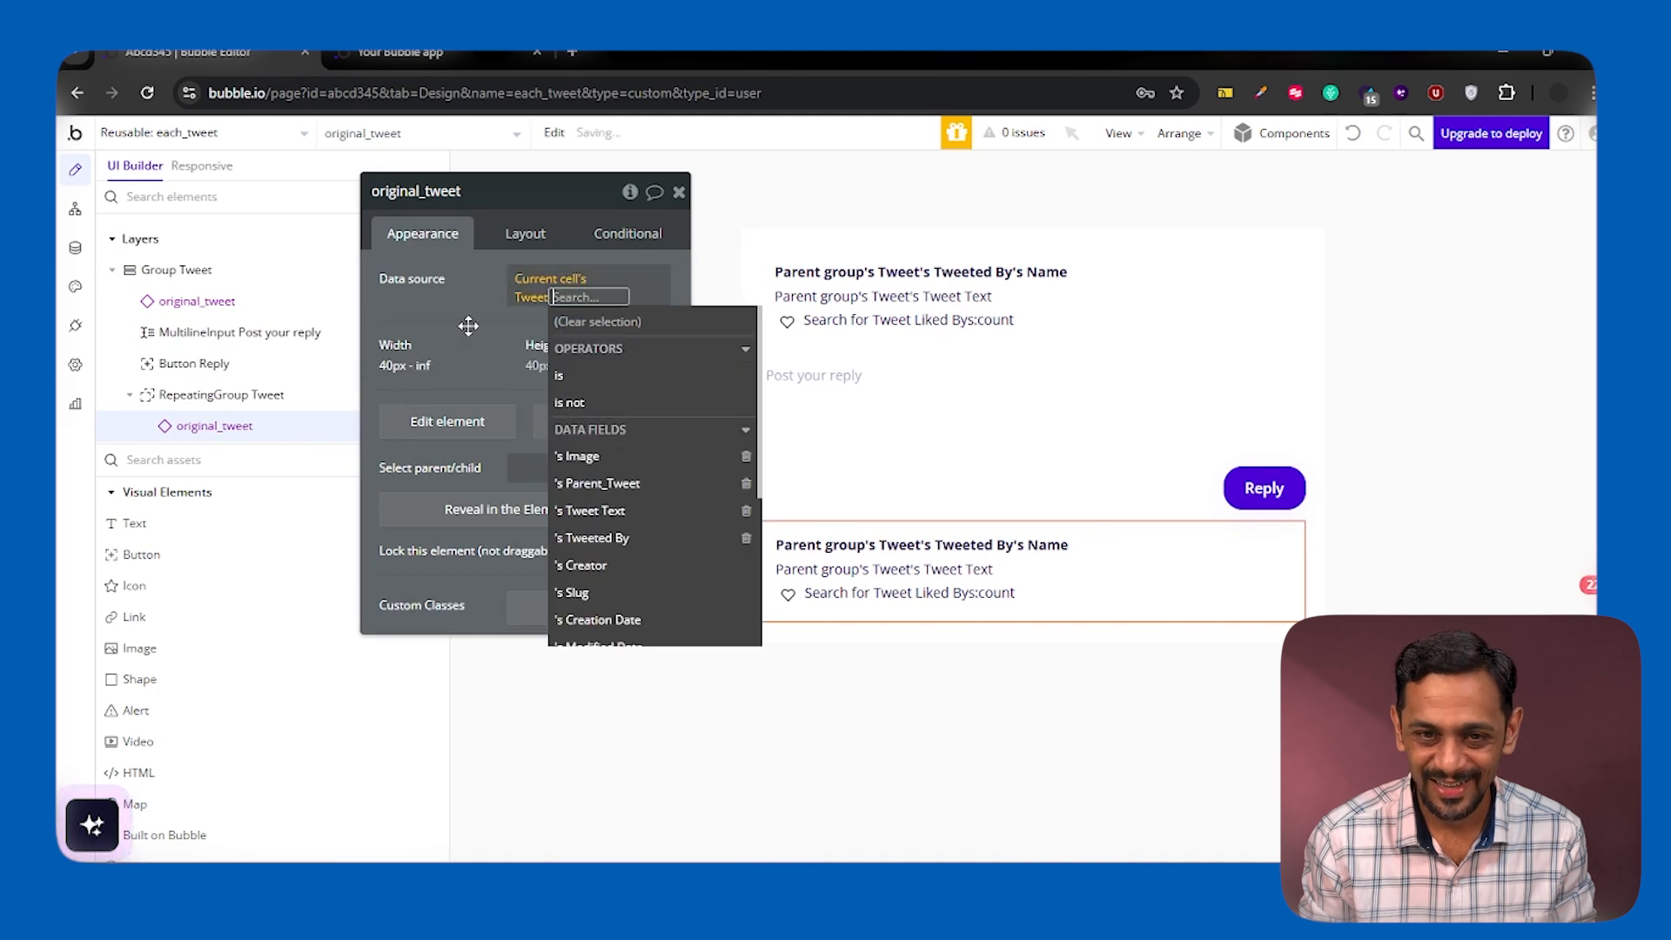
click(453, 306)
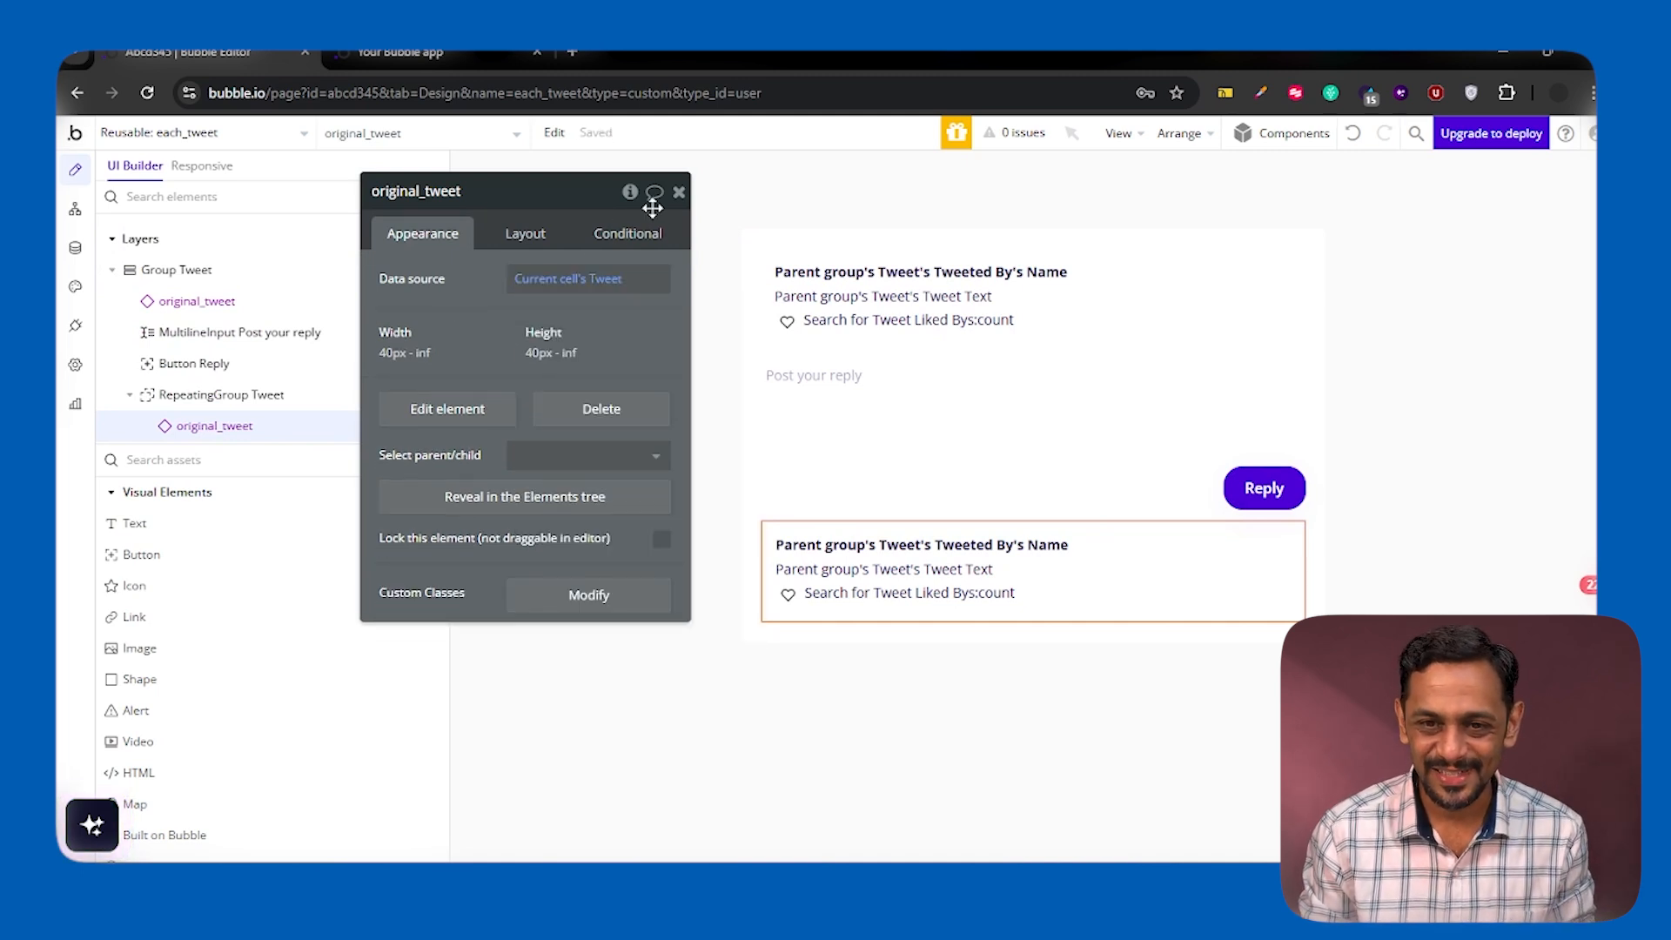
click(678, 192)
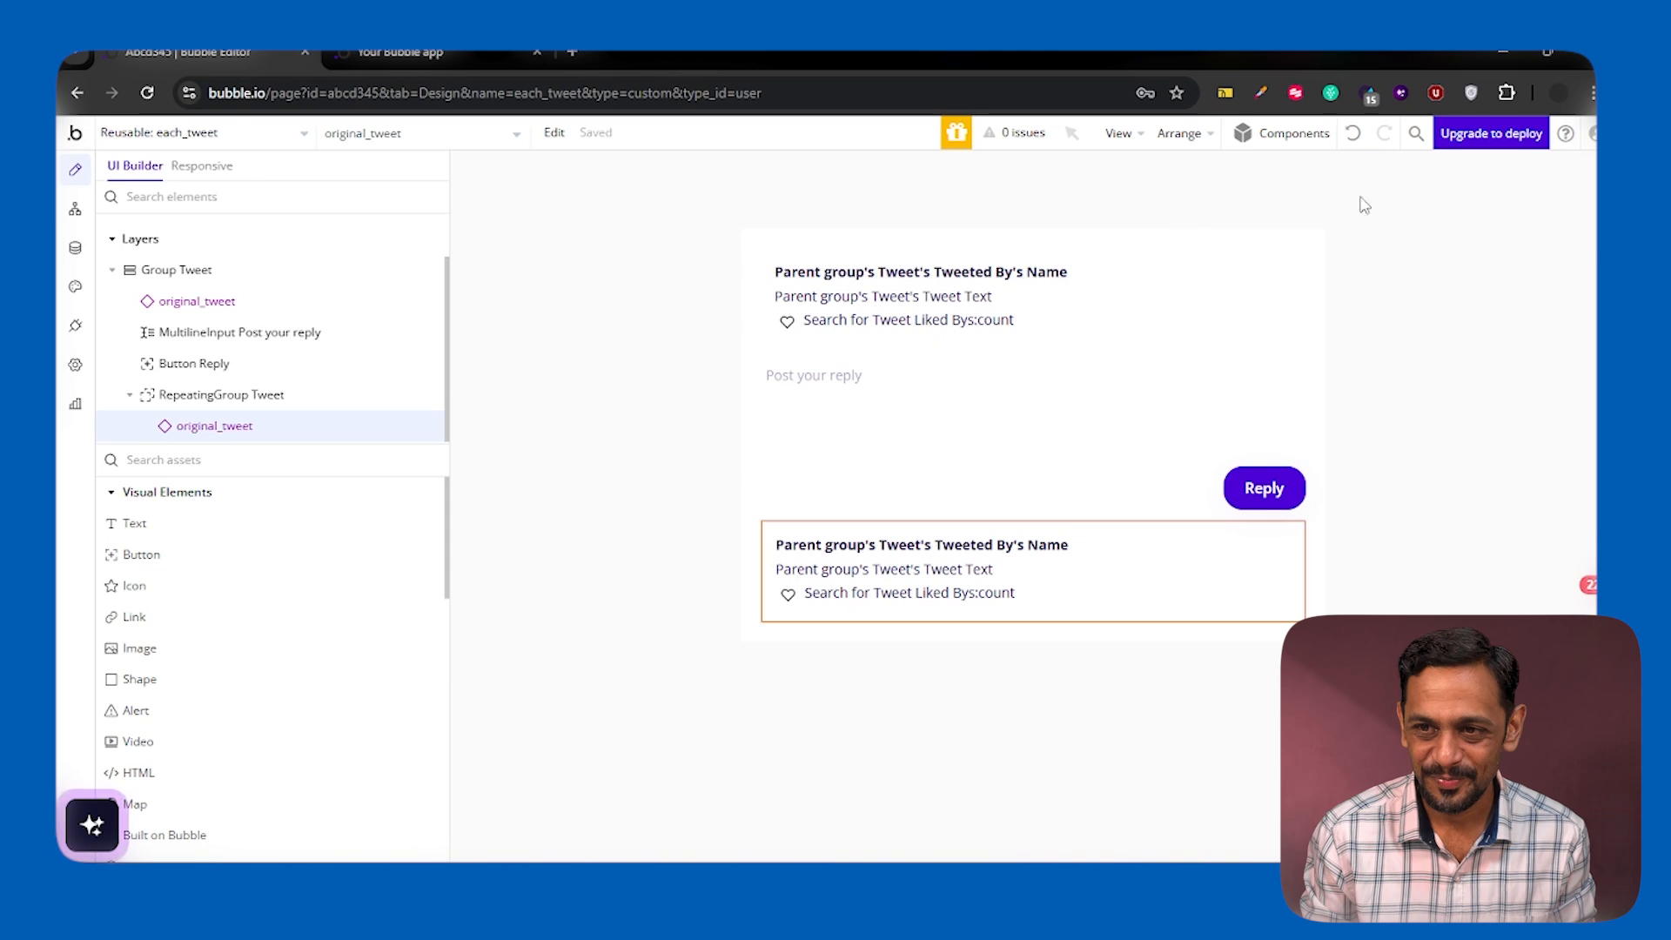
Switch to the app preview, post the reply "My first reply Tweet." on the status page and check its listing
click(399, 57)
click(401, 141)
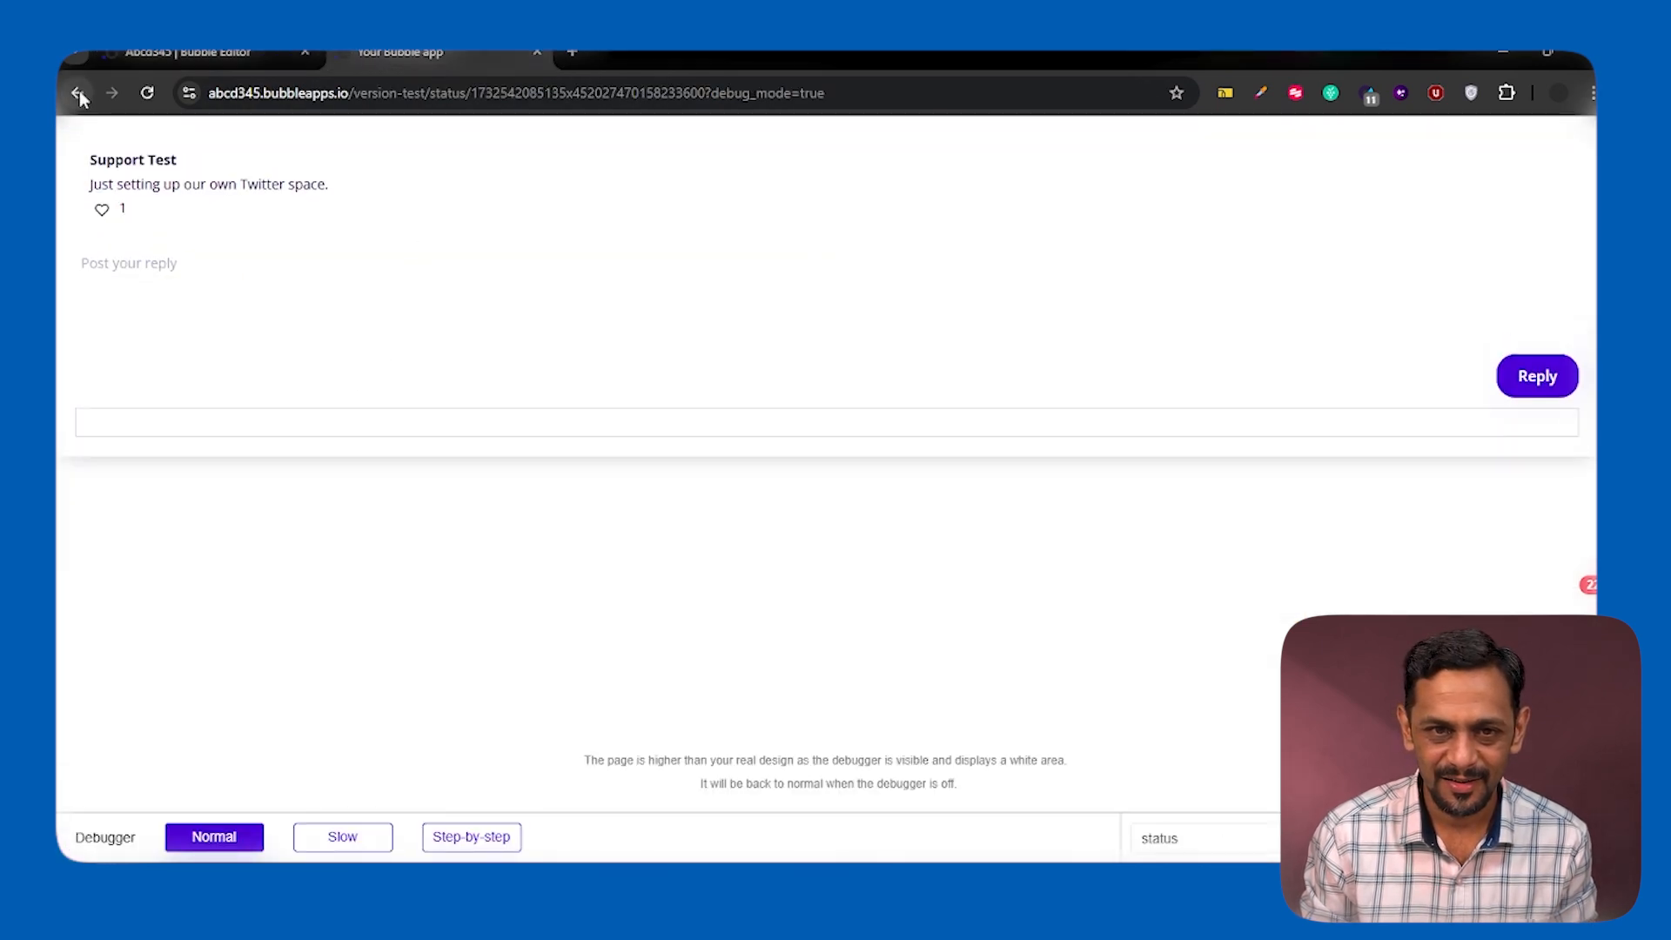
click(144, 265)
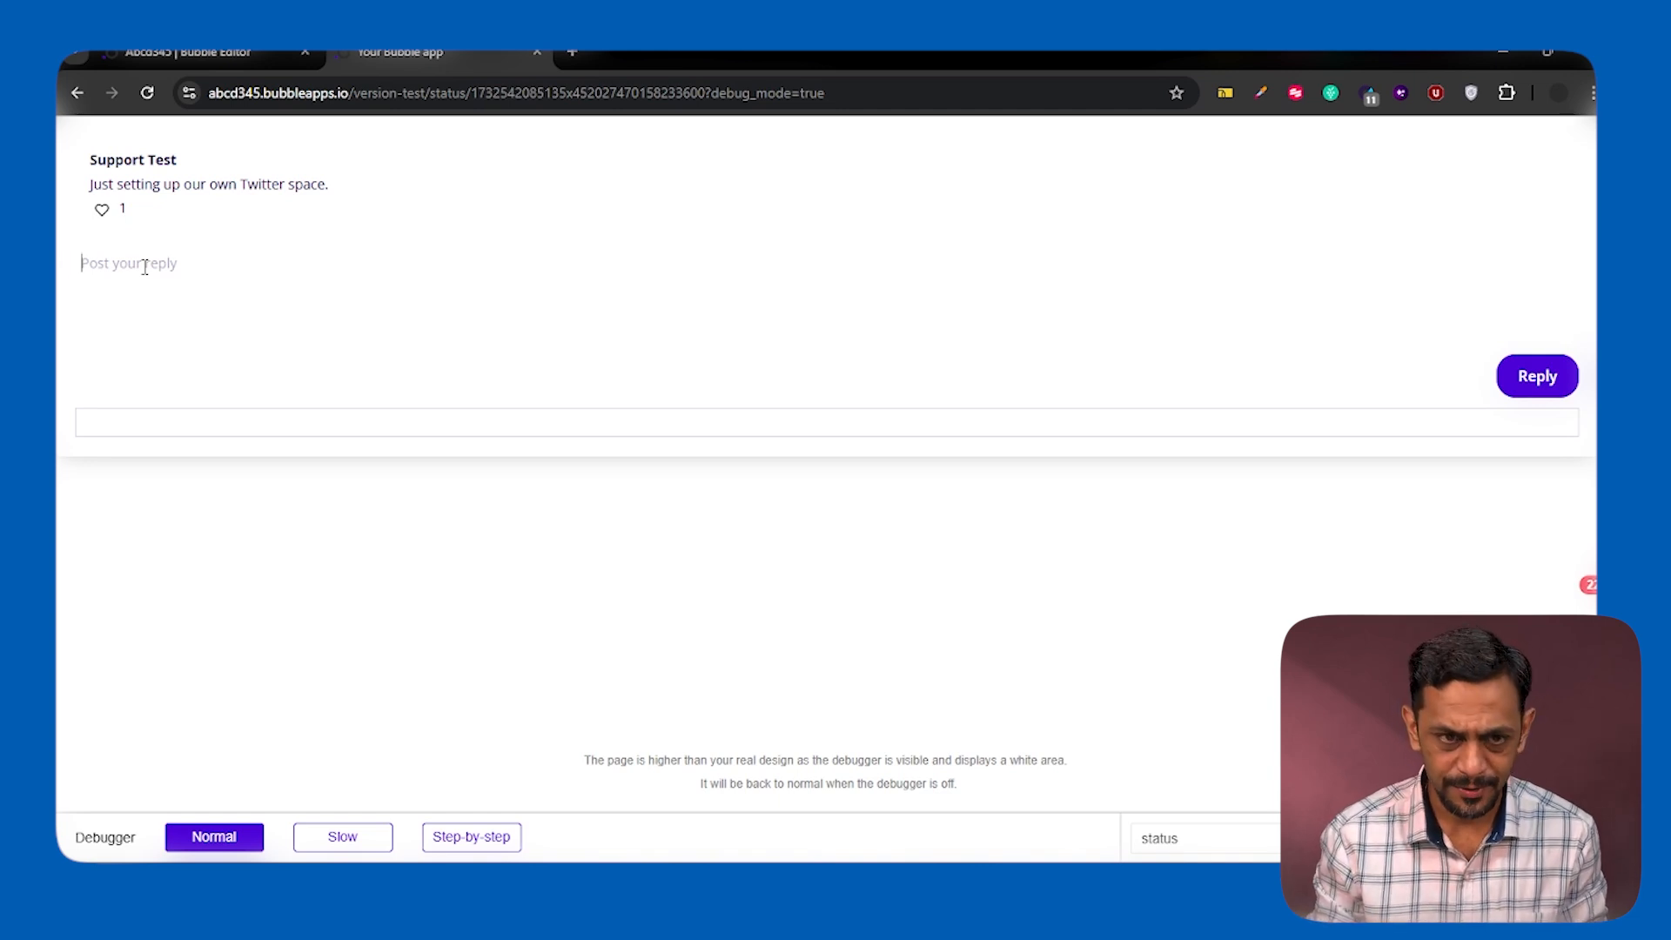
text(My)
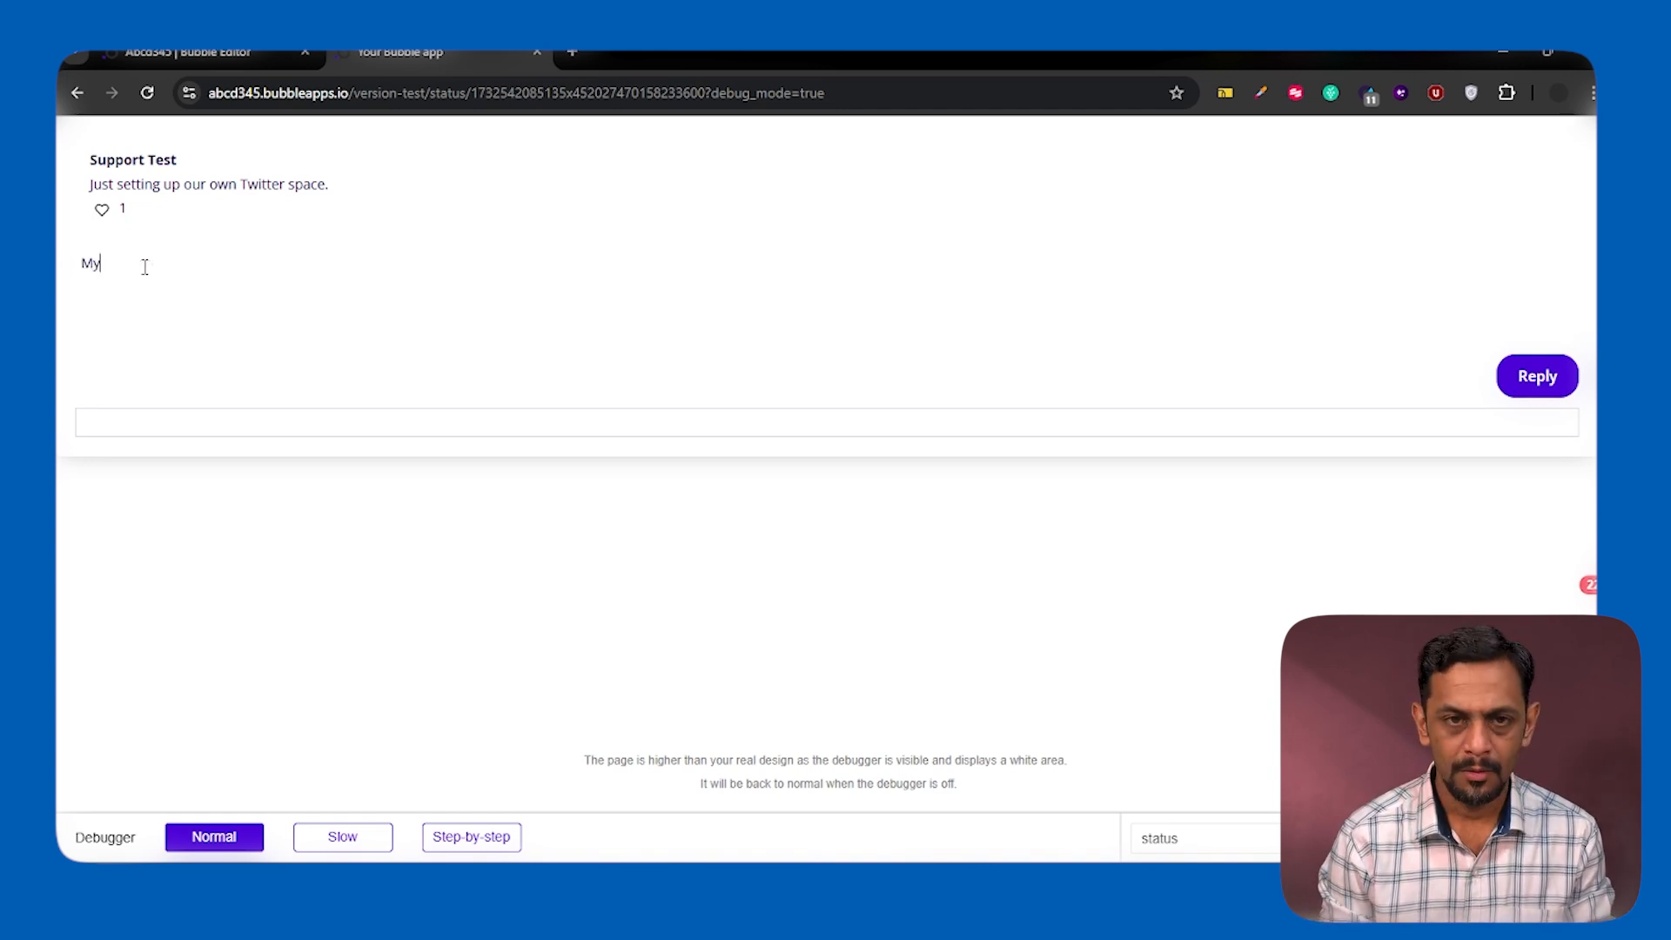
text( first repl)
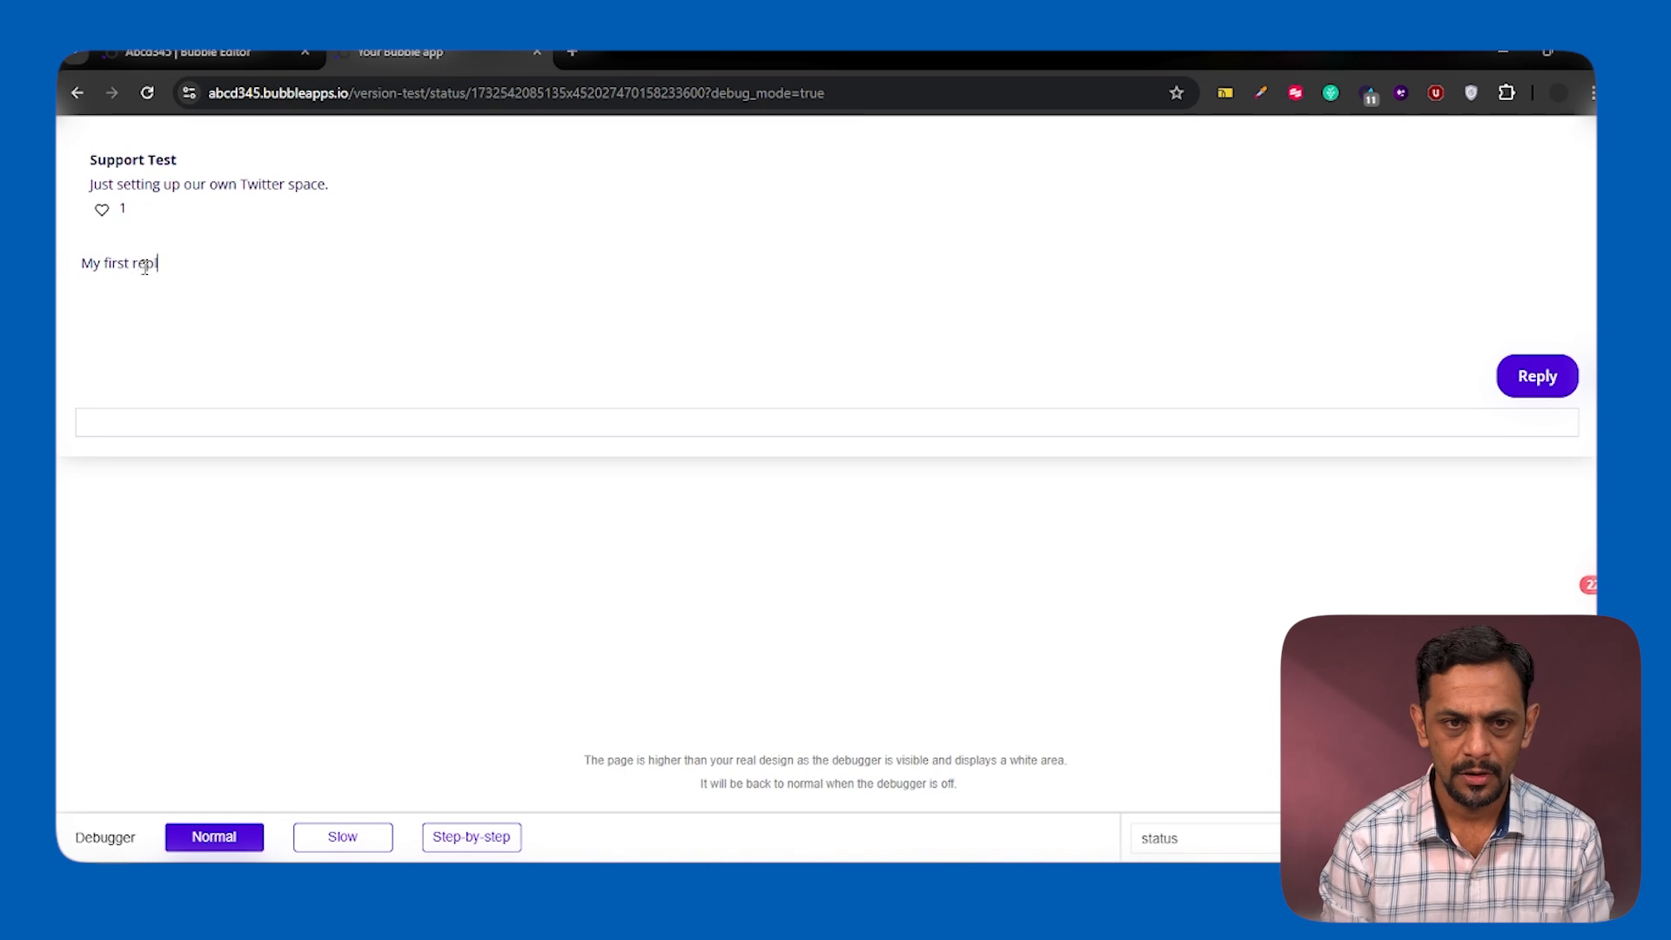
text(y Tweet.)
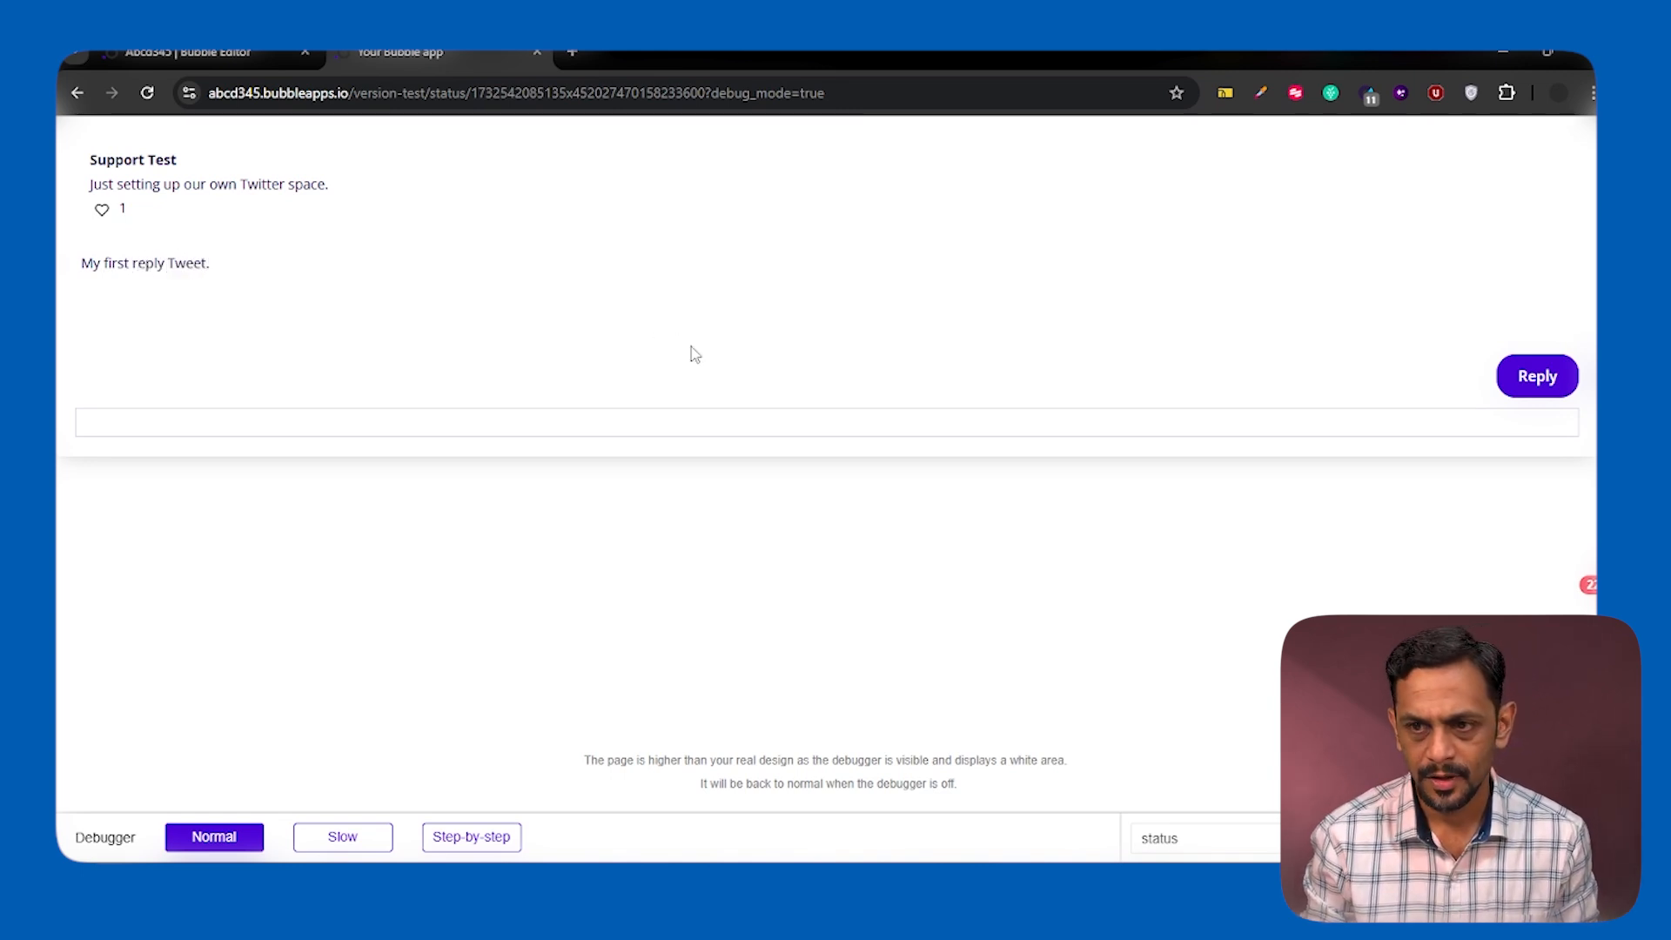
click(1515, 376)
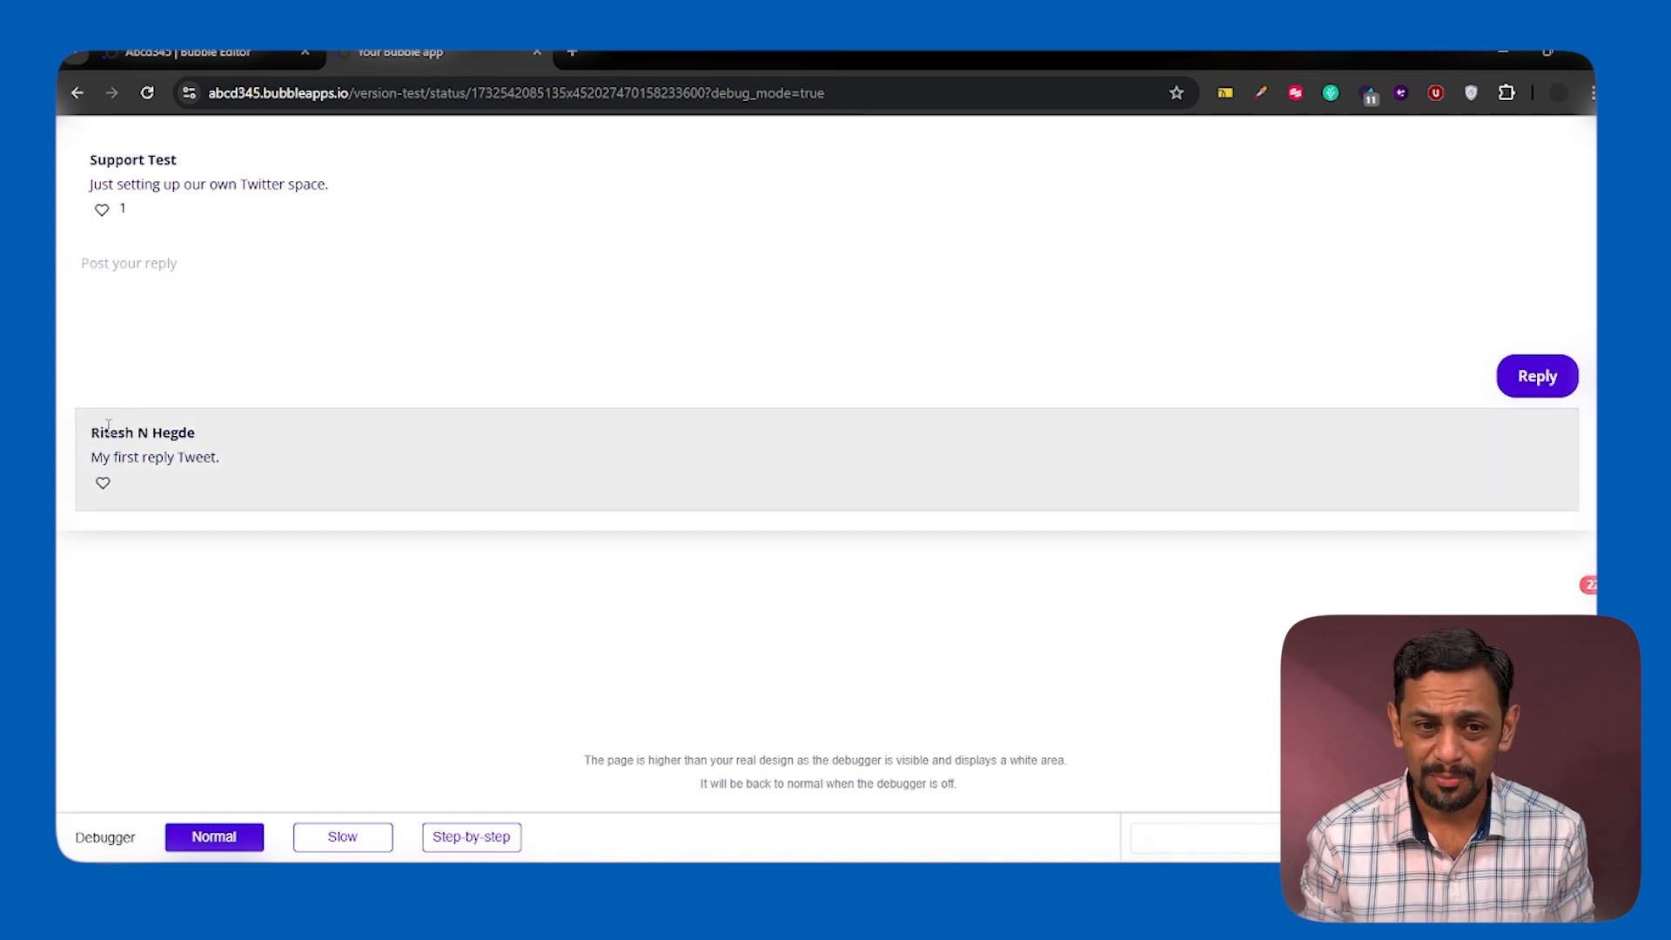
drag(93, 461, 220, 459)
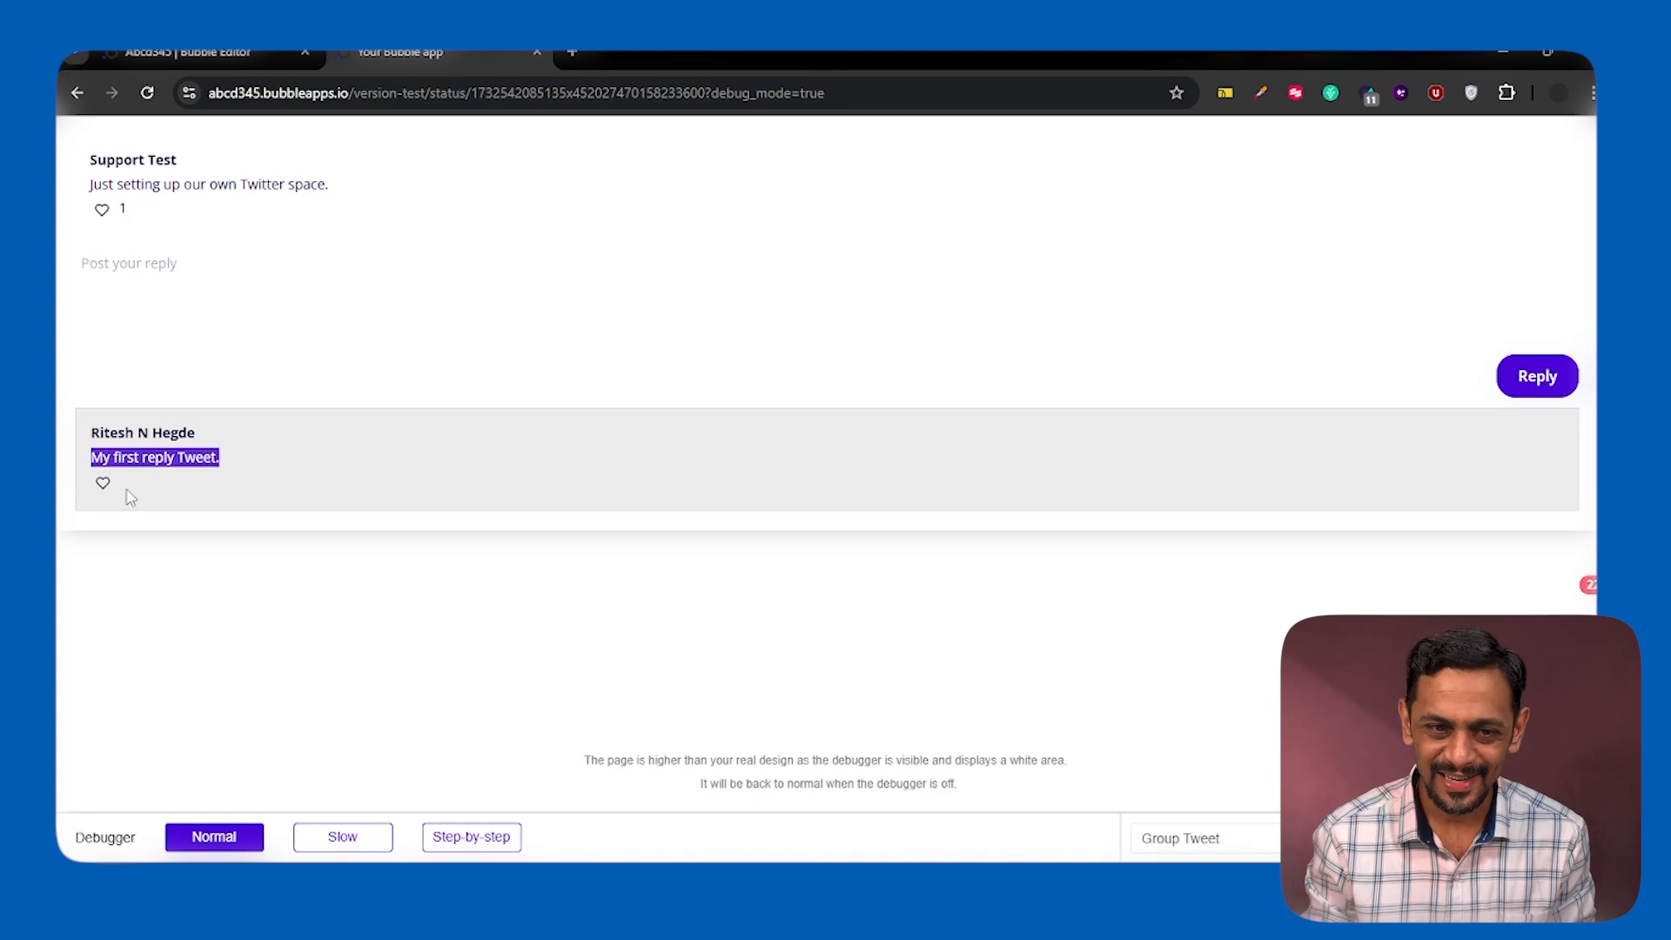
click(163, 484)
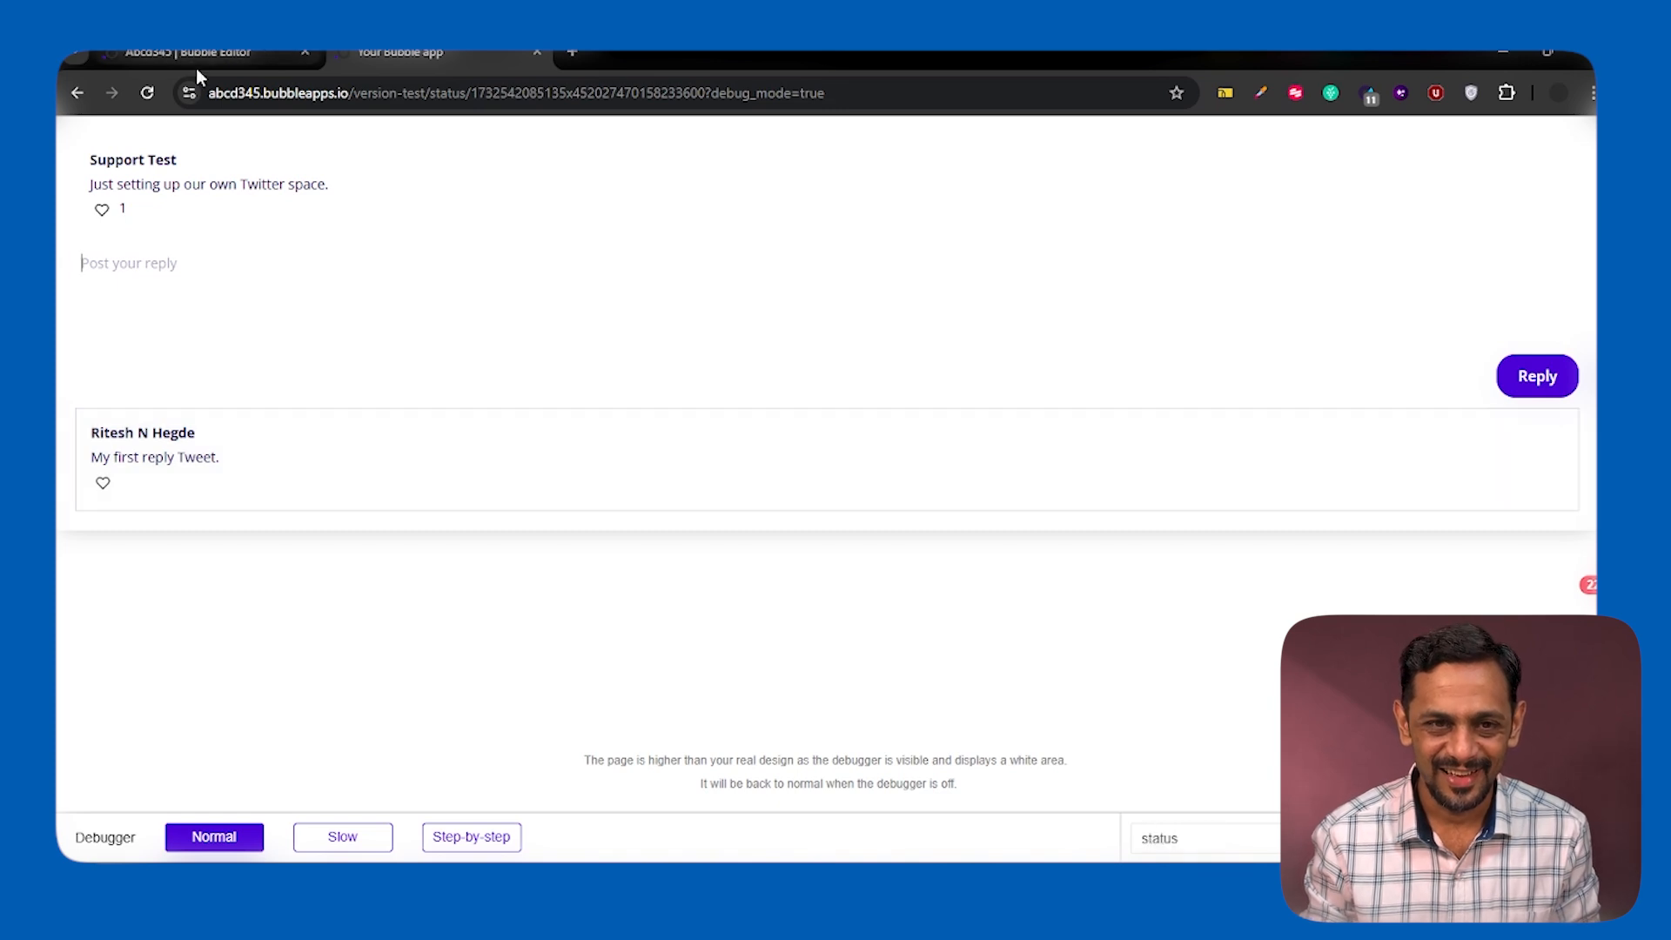
Return to the tweet feed and open the comments popup of the "Just setting up our own Twitter space." tweet
click(73, 97)
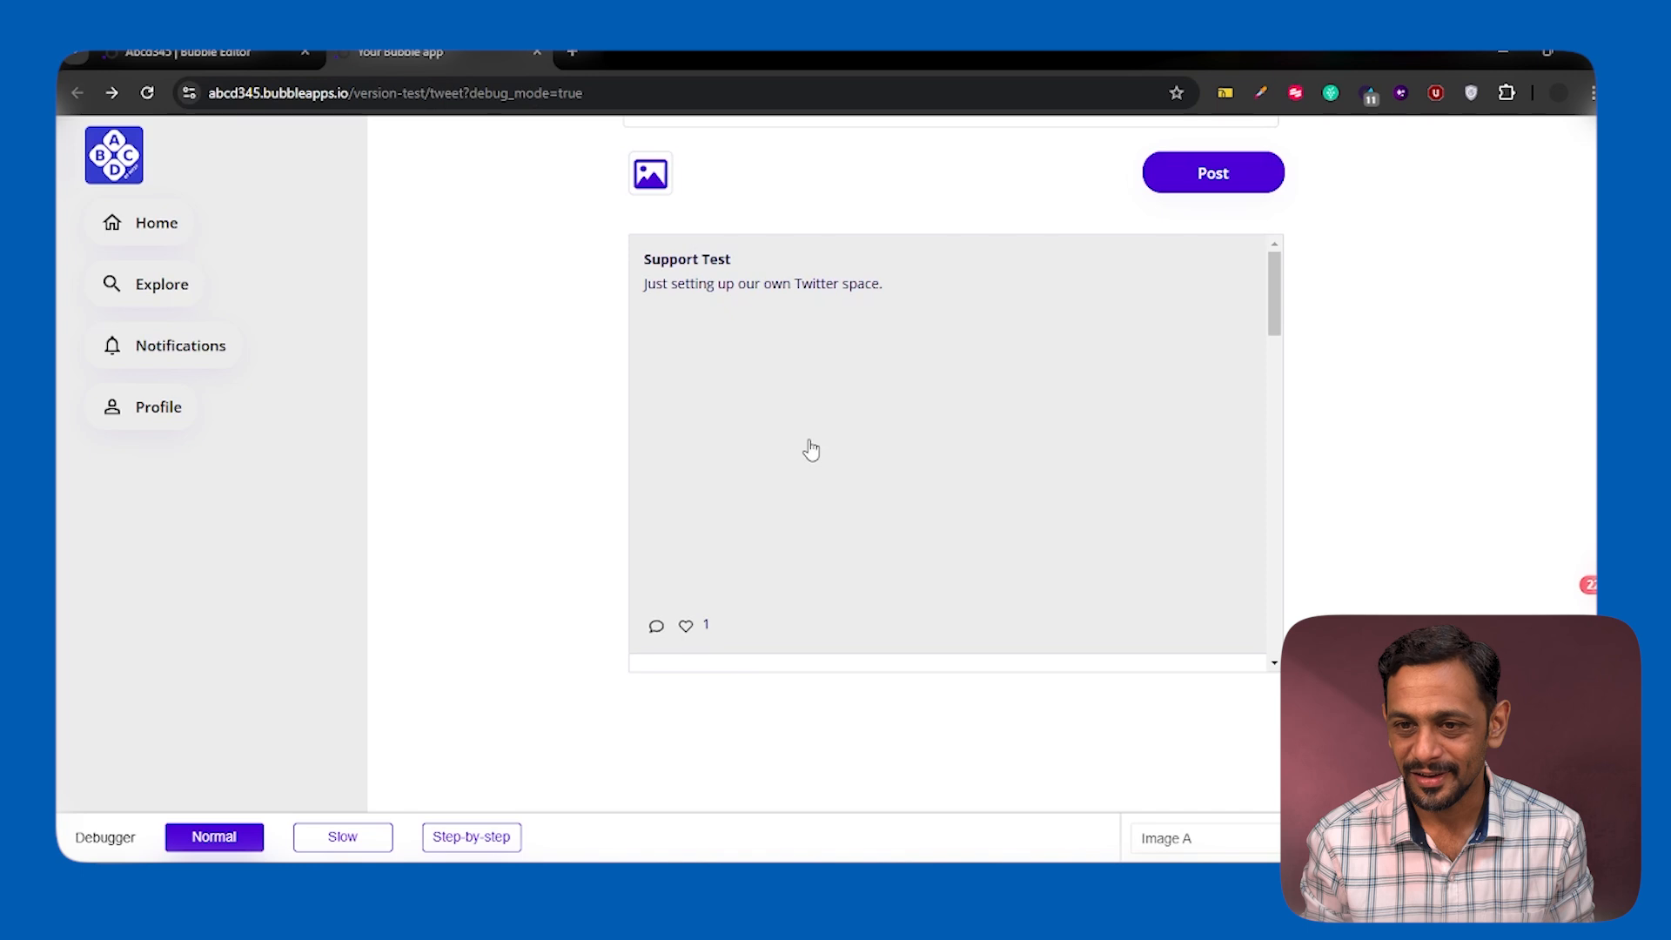
scroll(809, 448, down, 1)
scroll(783, 459, up, 1)
scroll(714, 487, down, 1)
click(656, 528)
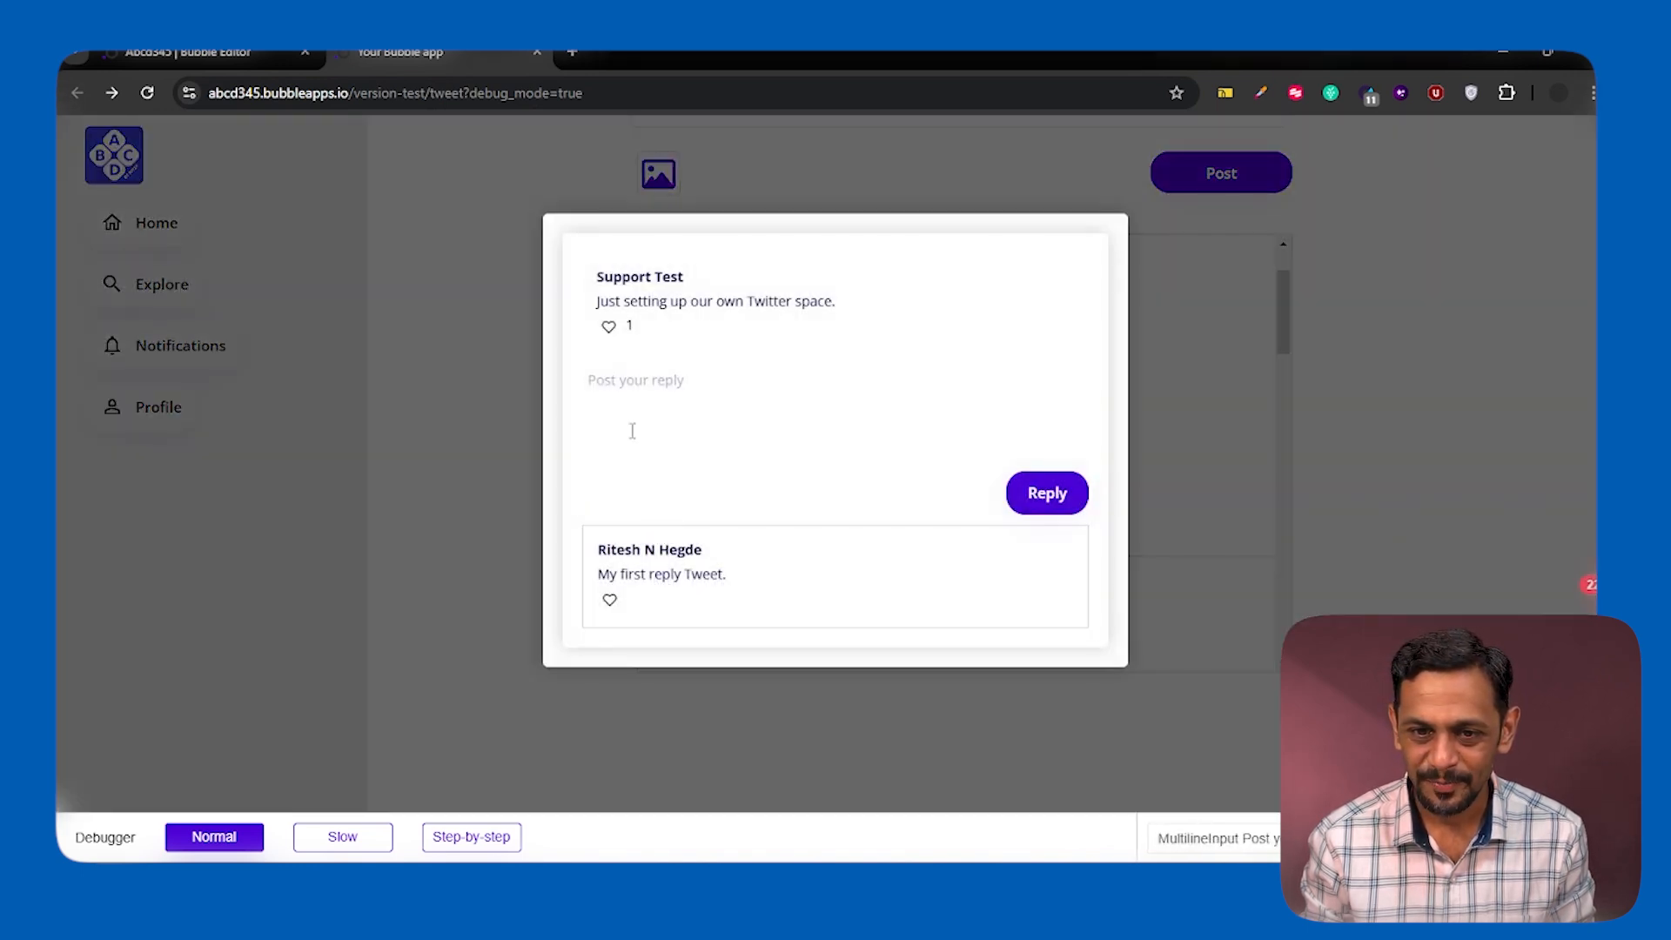
Post the reply "My second Tweet reply" from the comments popup
click(642, 389)
text(My second )
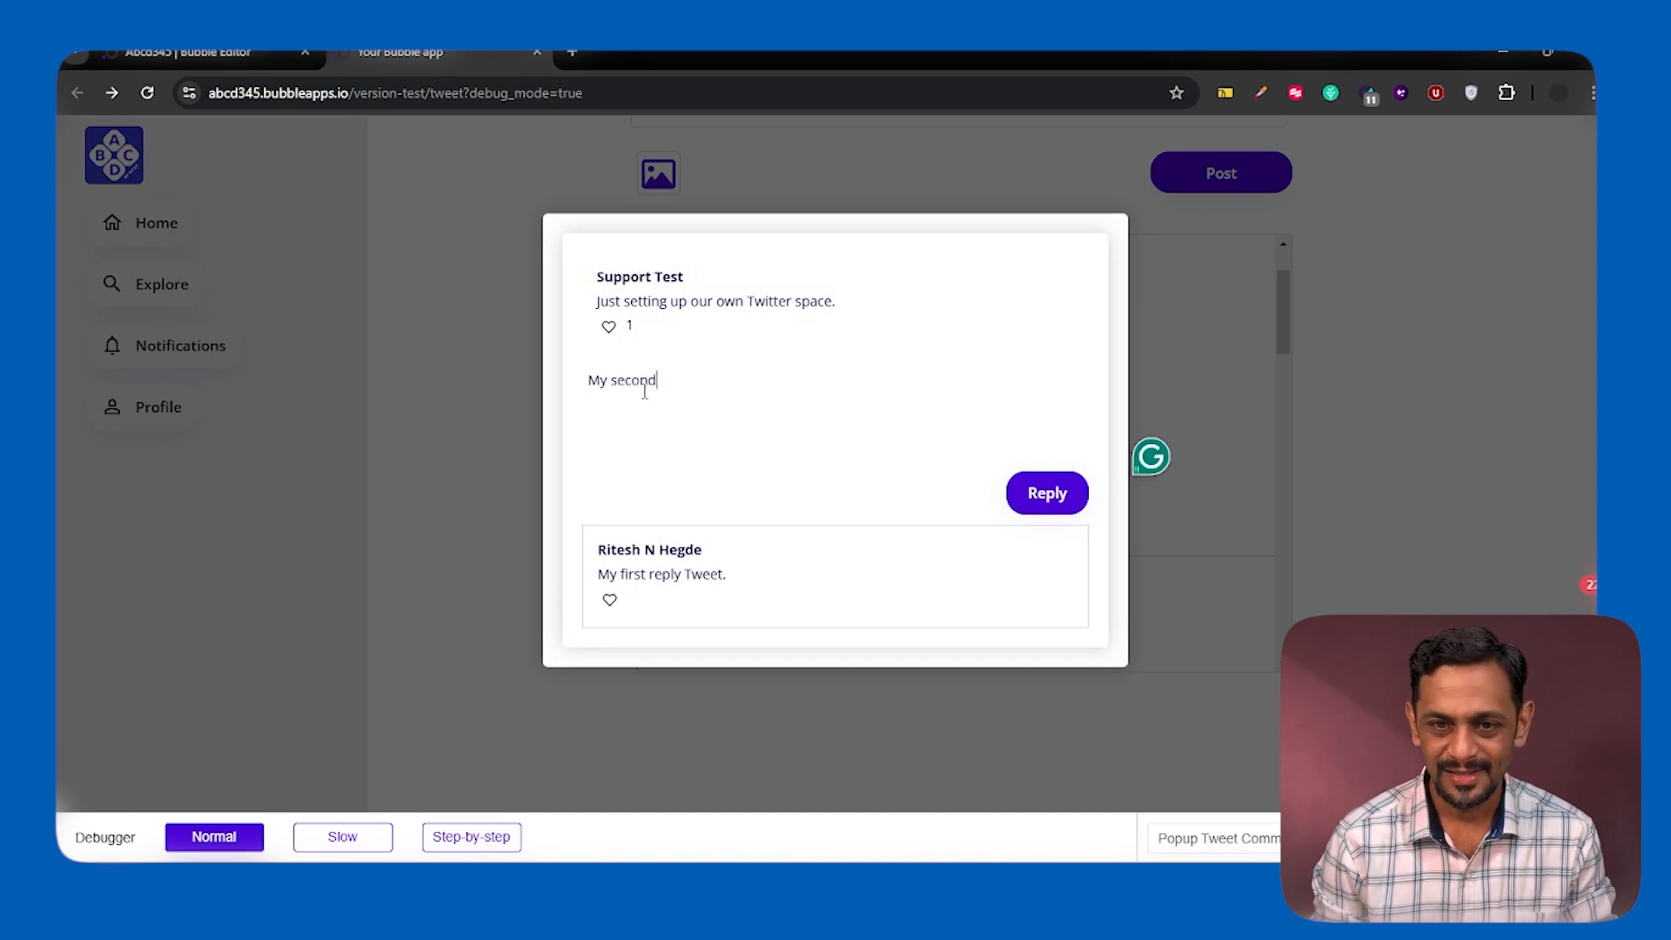
text(Tweet rep)
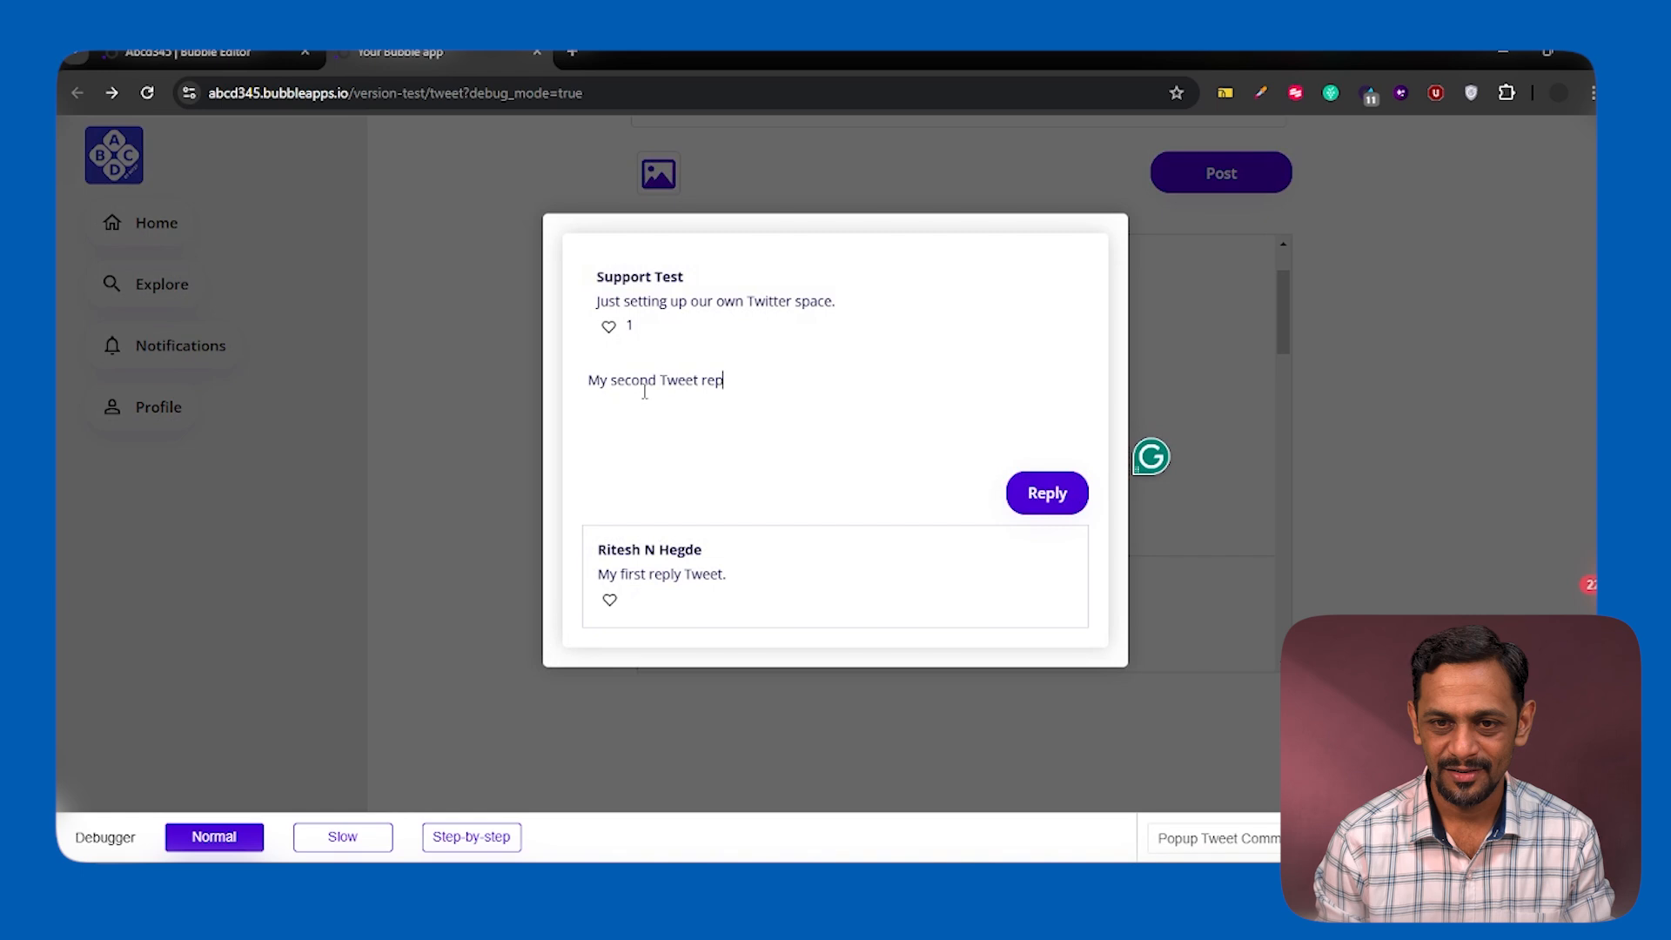
text(ly)
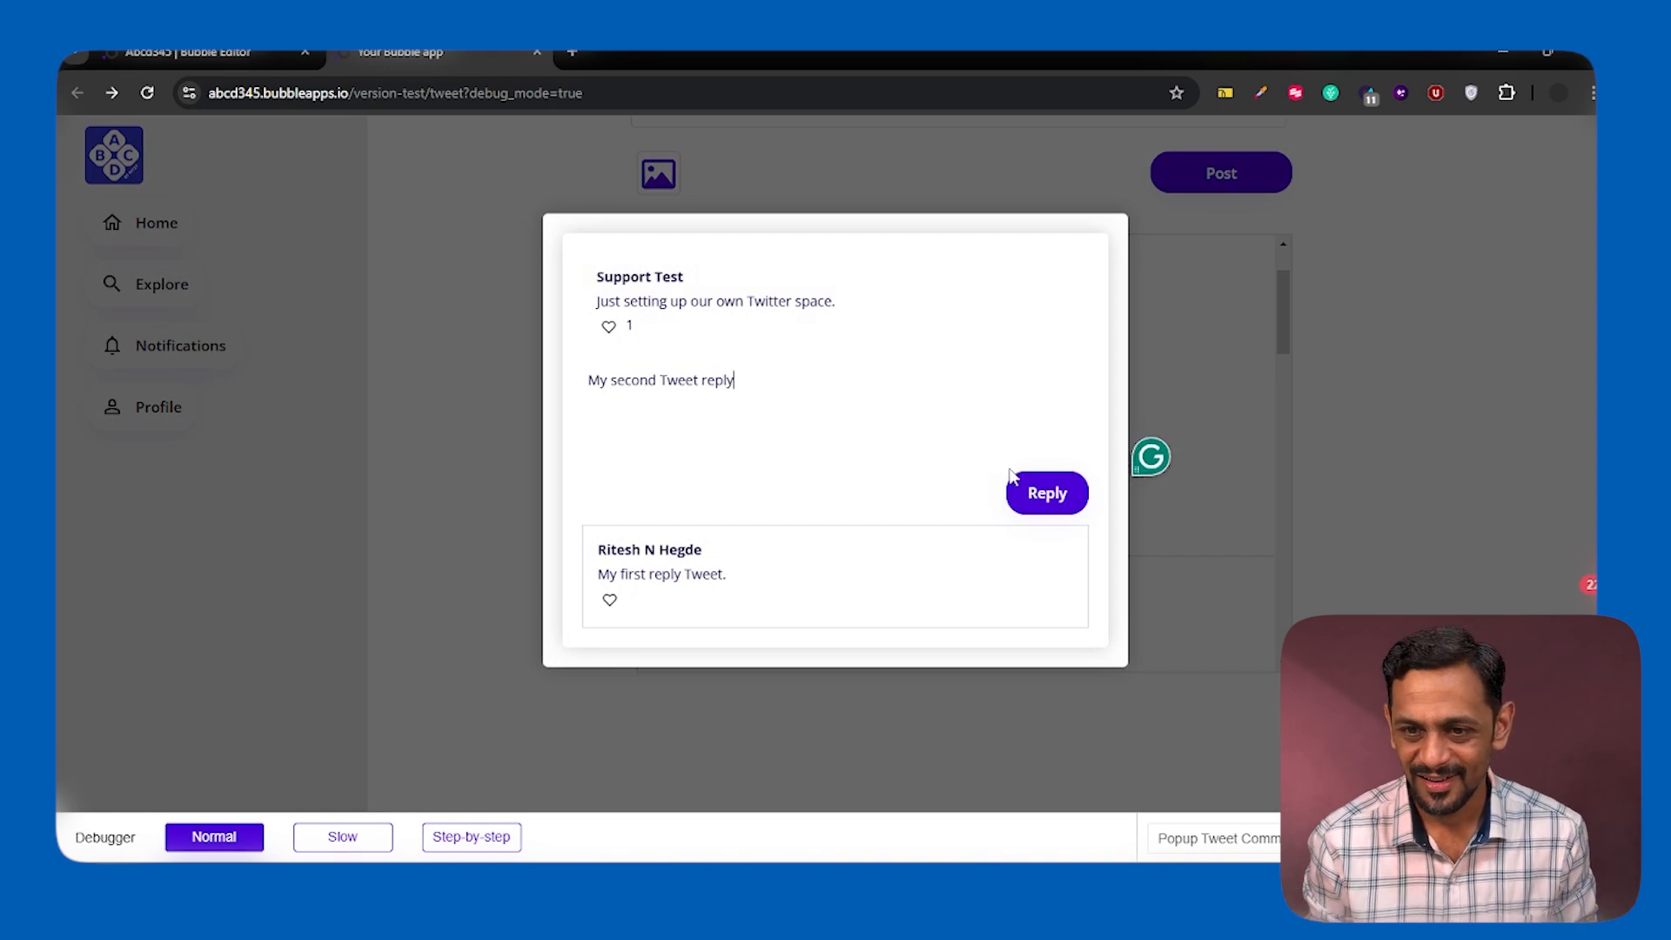
click(1047, 495)
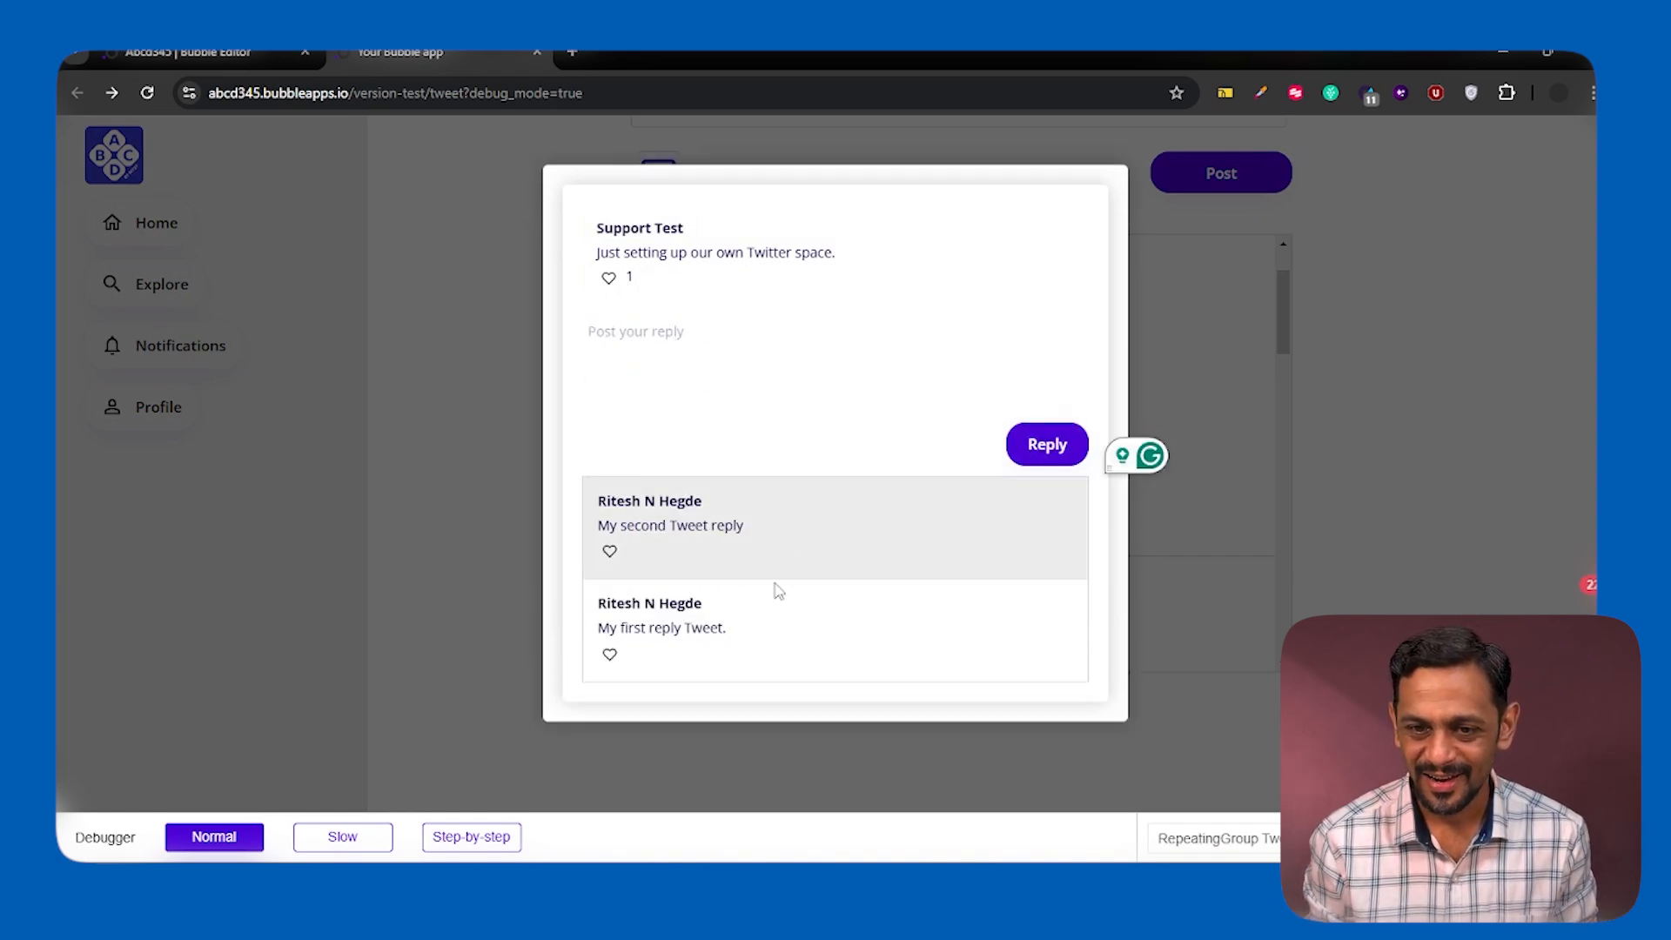